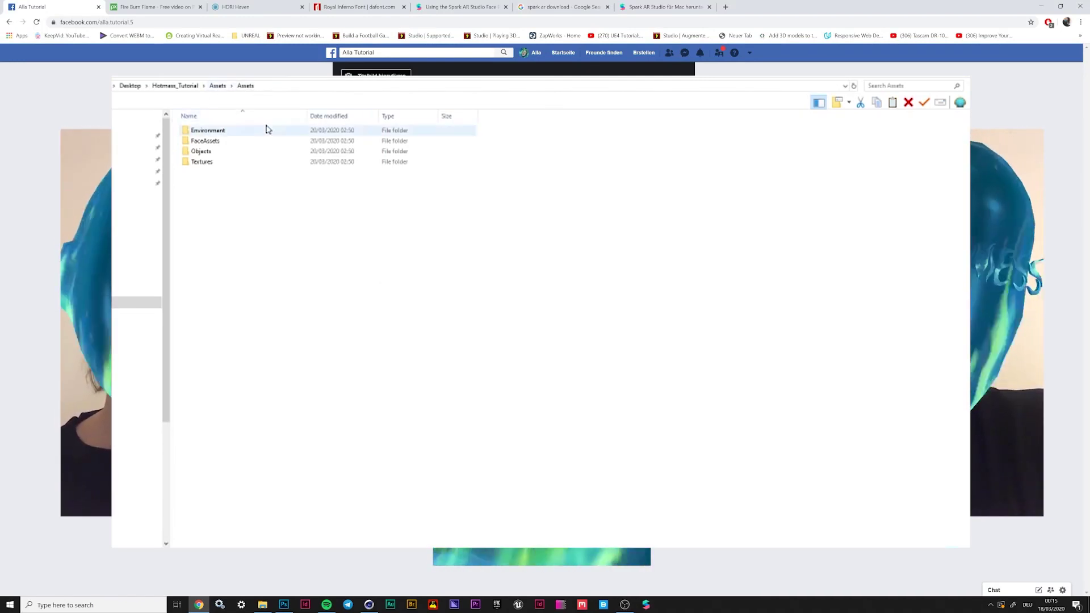
Look through the Environment folder in the tutorial project's Assets
double_click(199, 130)
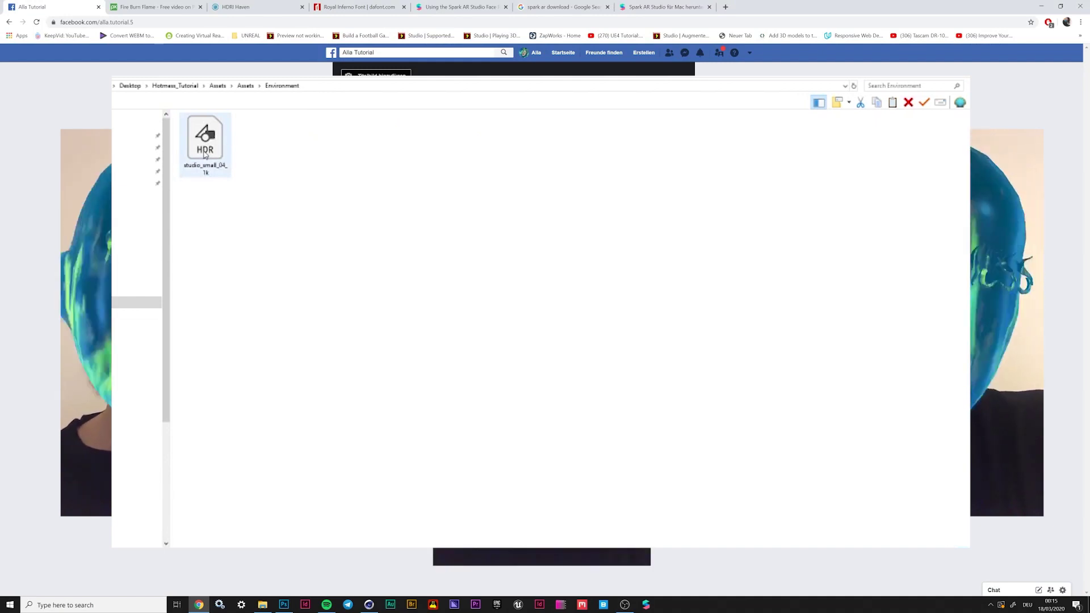
left_click(246, 85)
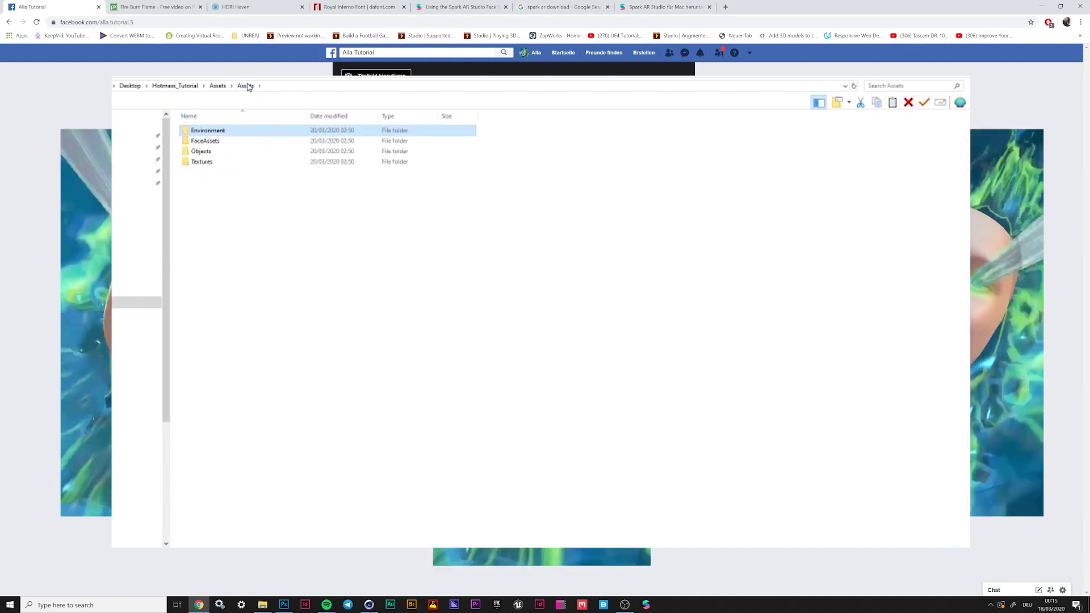
double_click(208, 130)
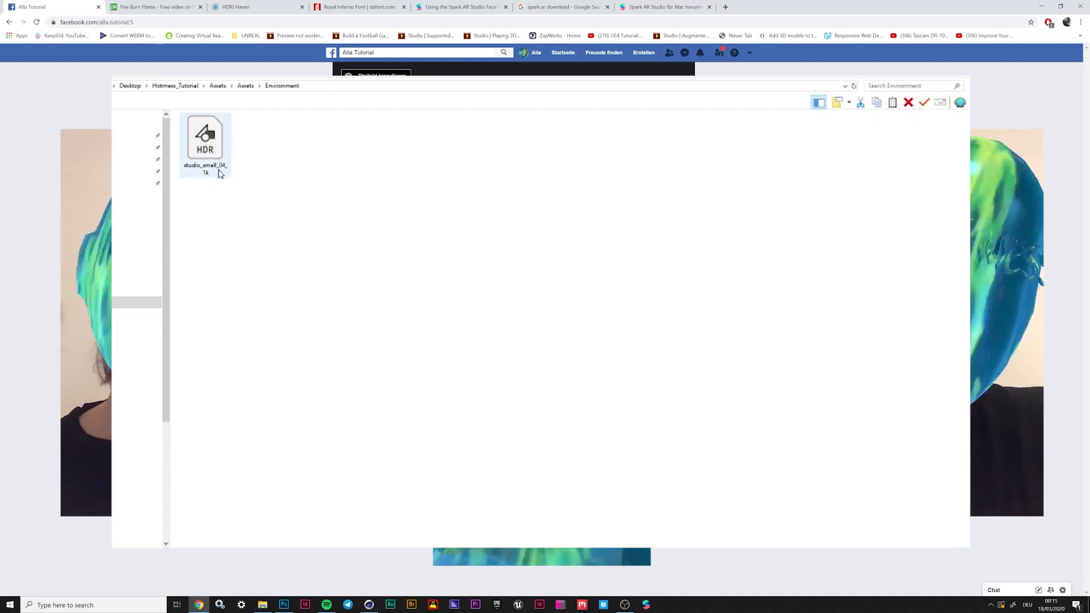
key("BackSpace")
Inspect the FireBall and HotMess model files in Objects, then open the Textures folder
double_click(205, 151)
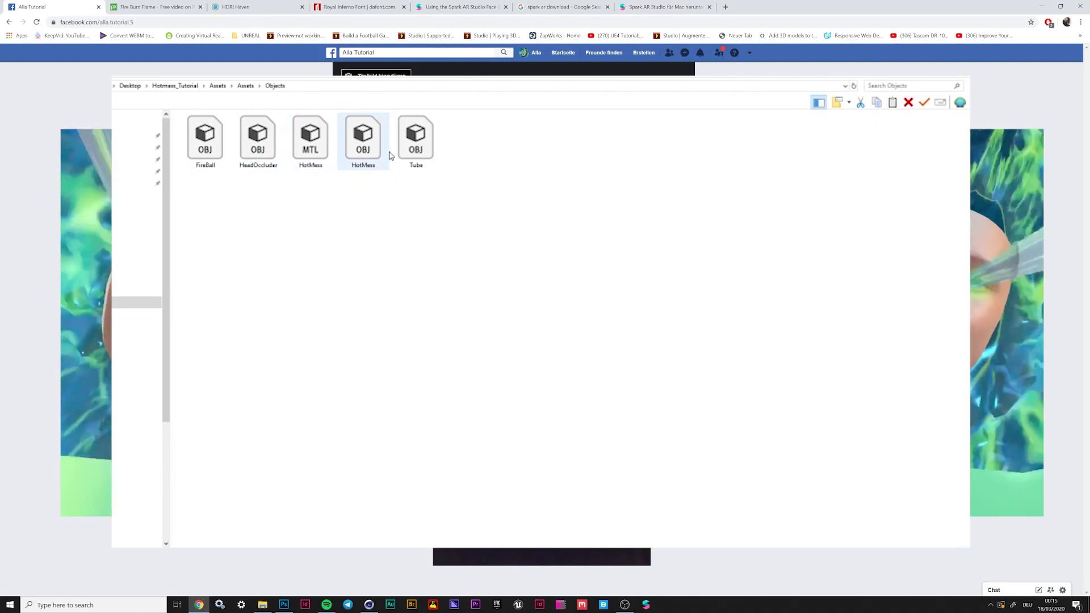
left_click(206, 137)
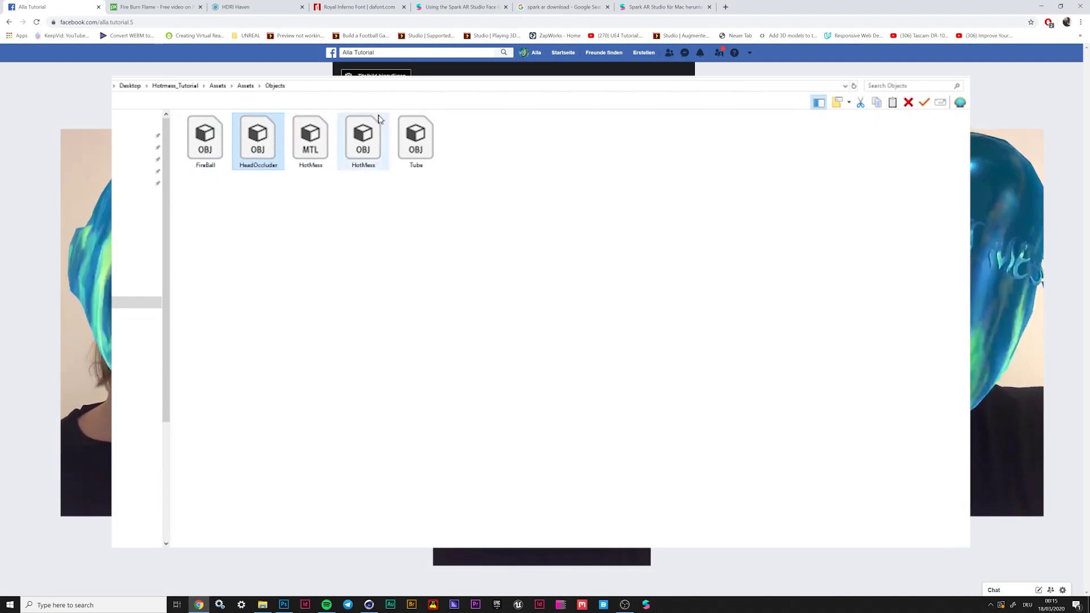
left_click(375, 146)
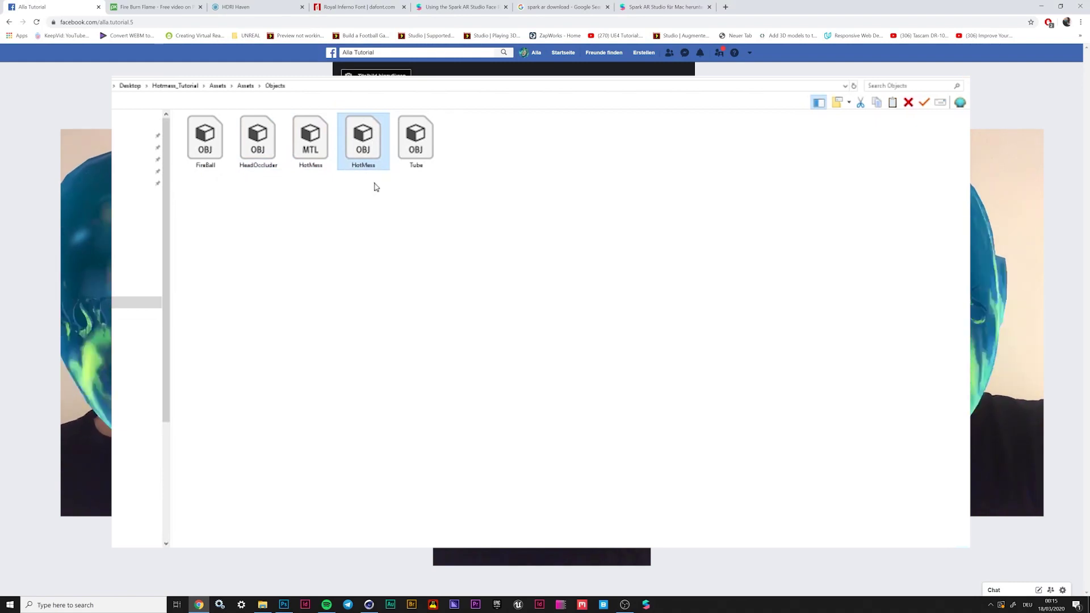
key("BackSpace")
double_click(207, 165)
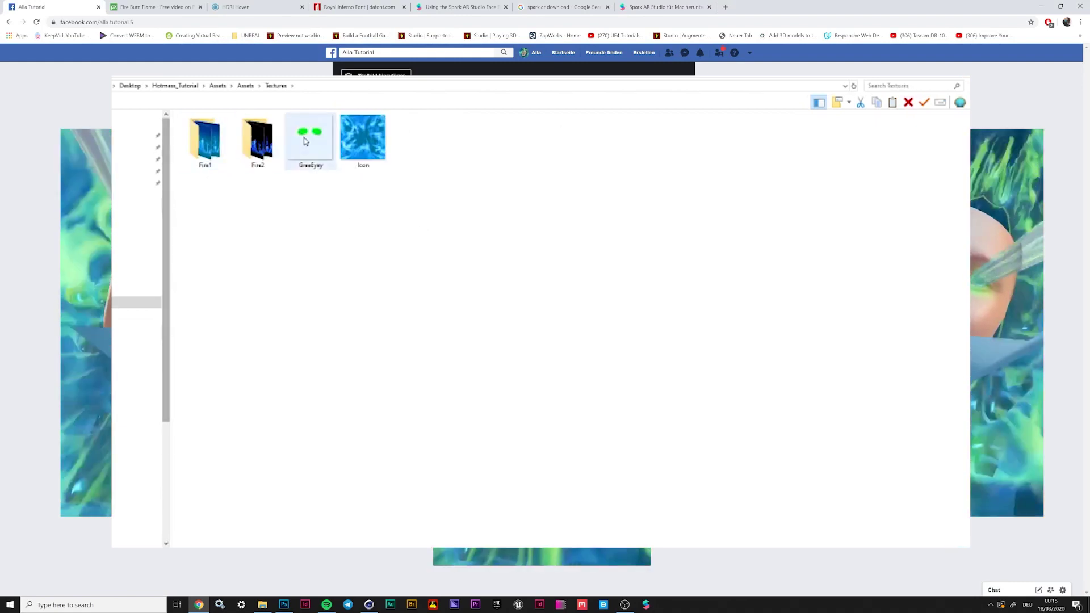
Step through the eight Fire1 flame frame images one by one
double_click(205, 148)
double_click(190, 154)
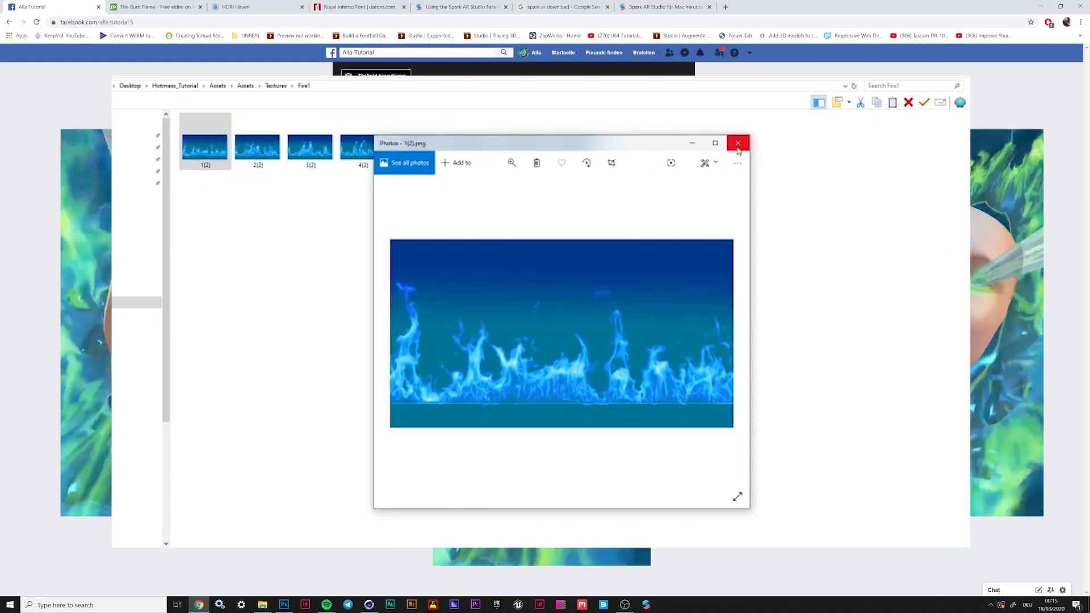
left_click(739, 144)
key("Right")
key("Right")
key("Right")
key("Right")
key("Right")
key("Right")
key("Right")
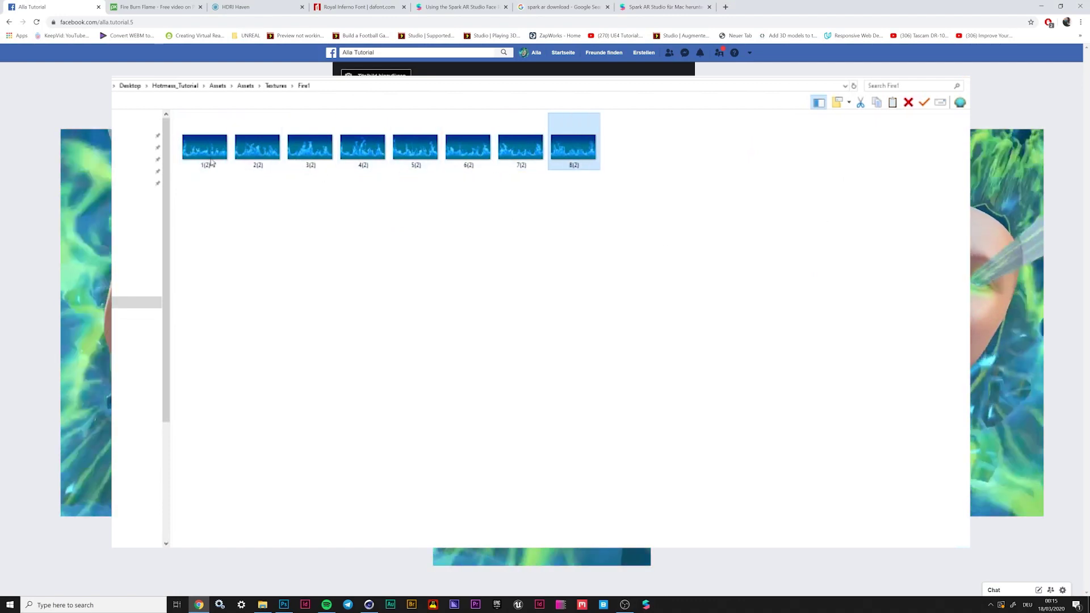
left_click(191, 154)
key("Right")
key("Right")
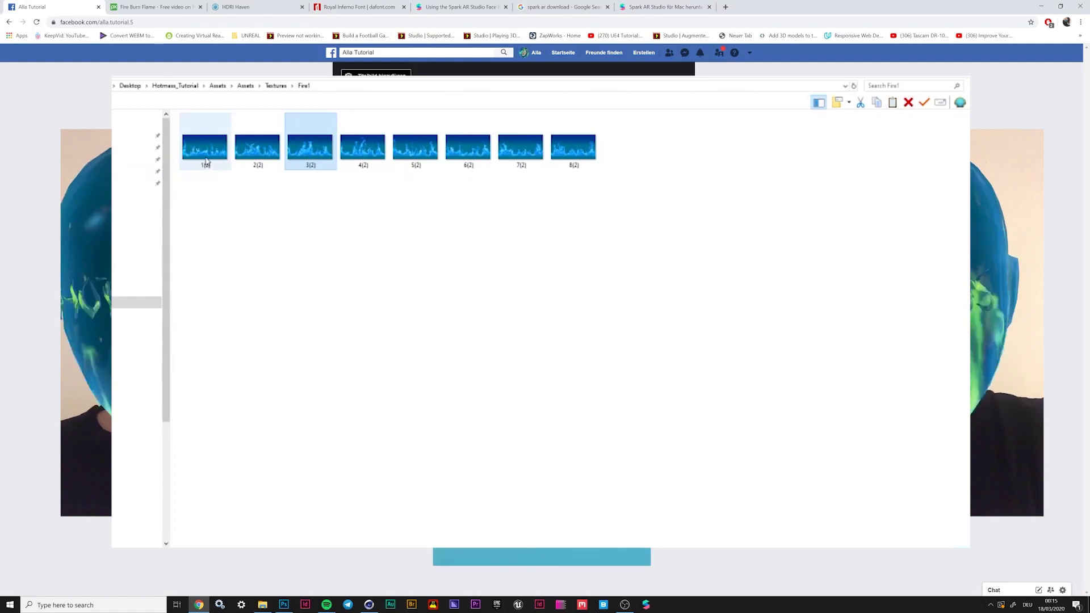
Check the Fire2 flame frames, then open the GreeEyey image in Photos
left_click(277, 86)
double_click(256, 139)
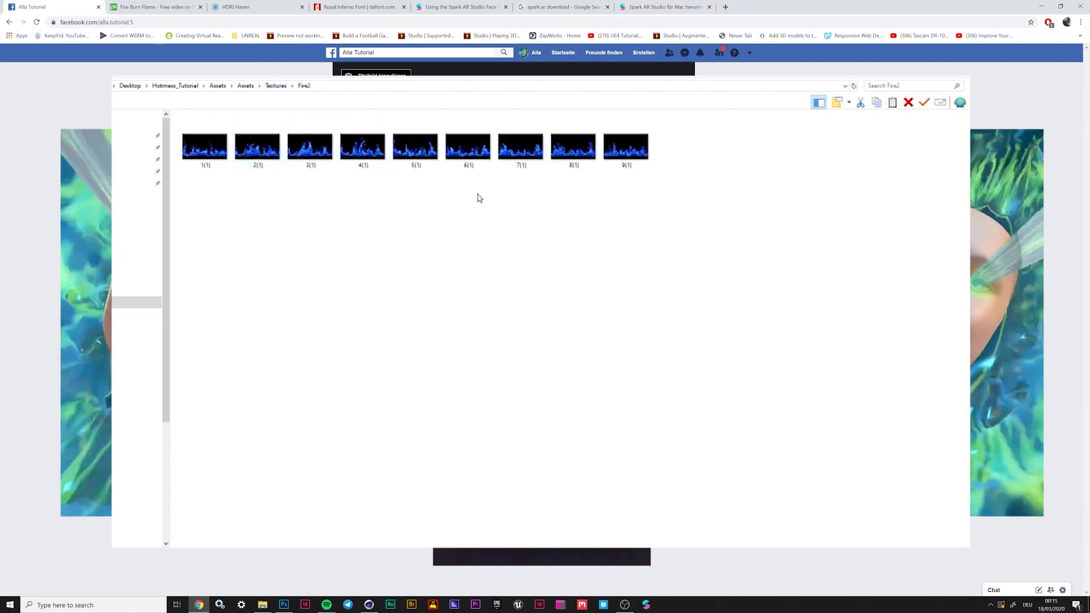
left_click(224, 147)
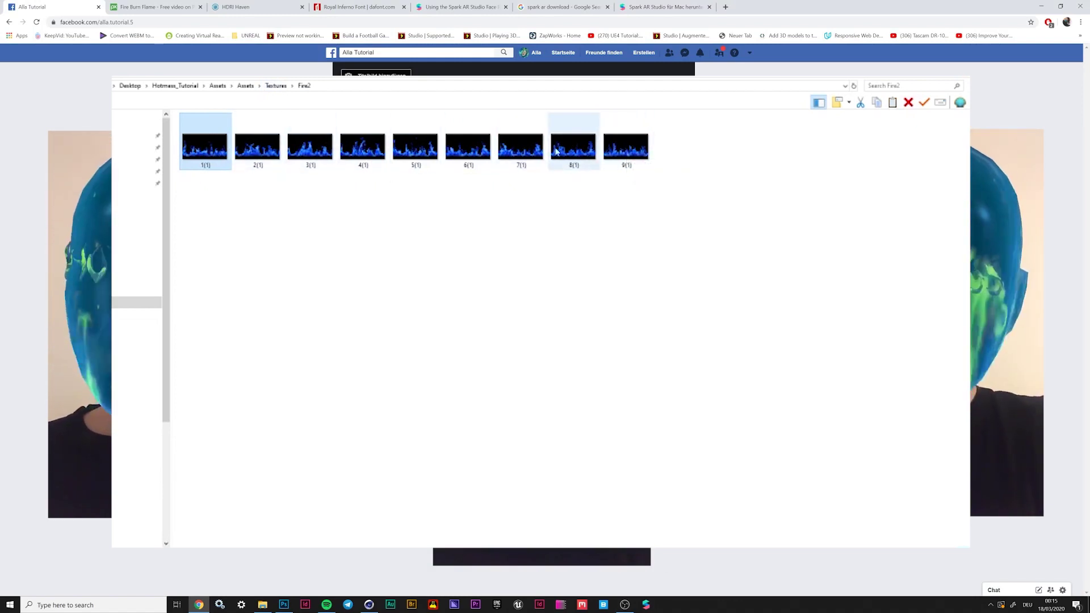
left_click(275, 86)
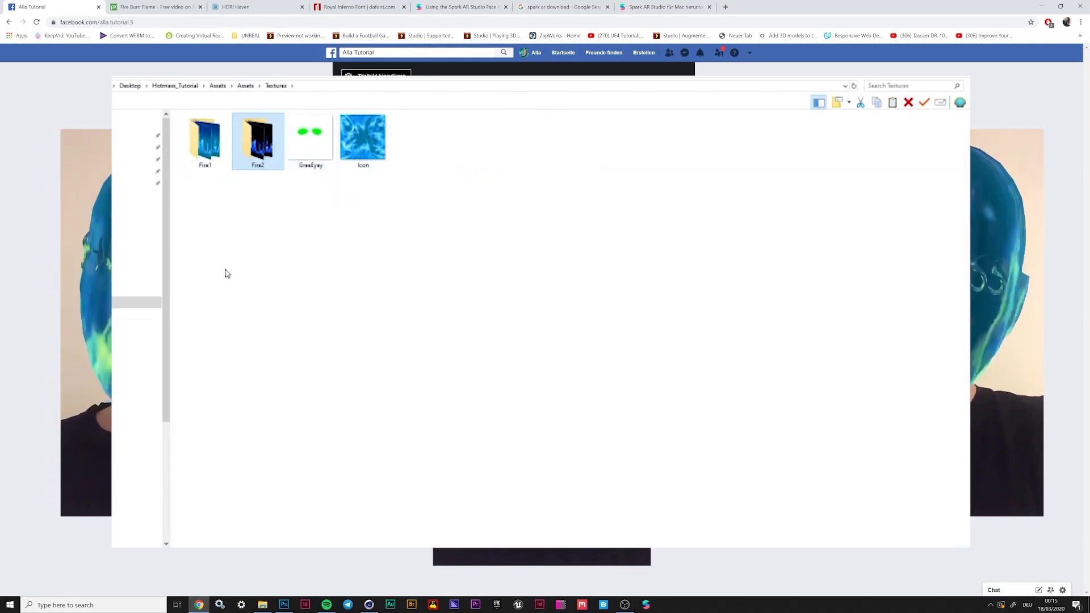
double_click(317, 148)
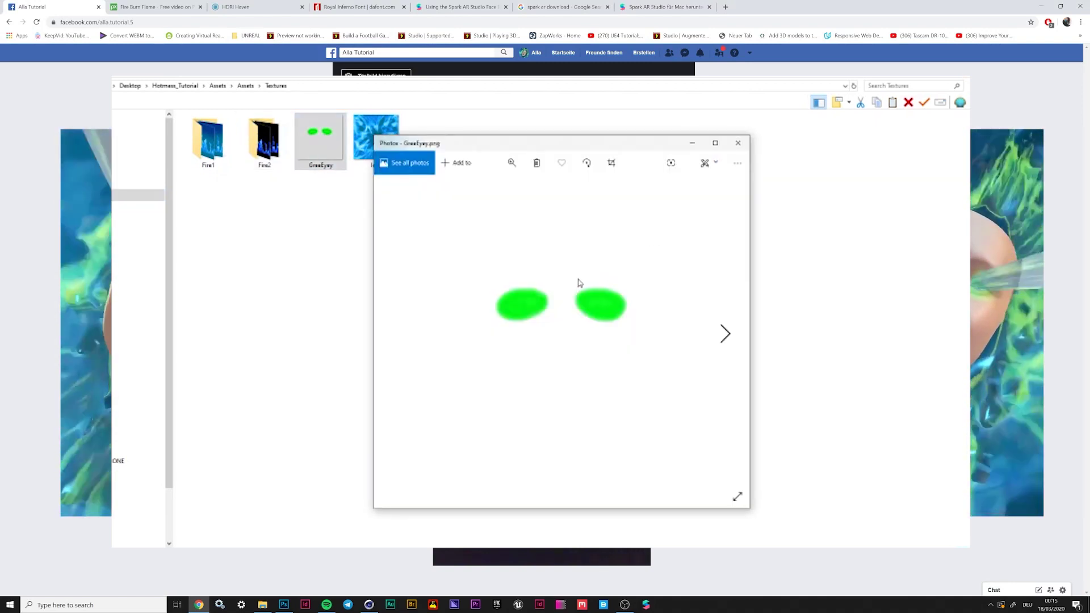
Close the GreeEyey preview, select Icon, and peek into FaceAssets before returning to Assets
left_click(739, 143)
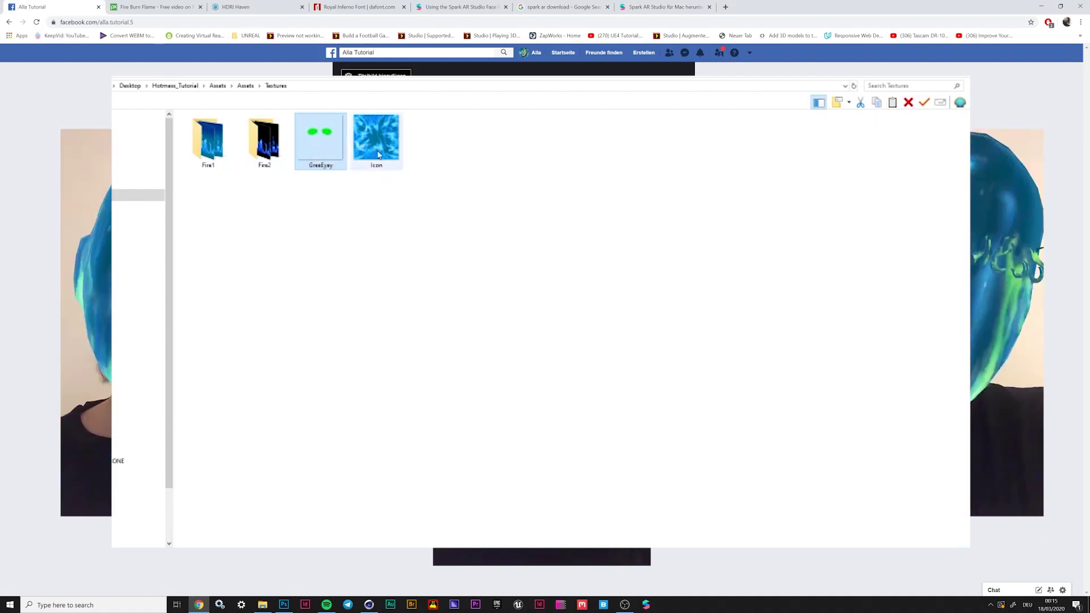
left_click(379, 154)
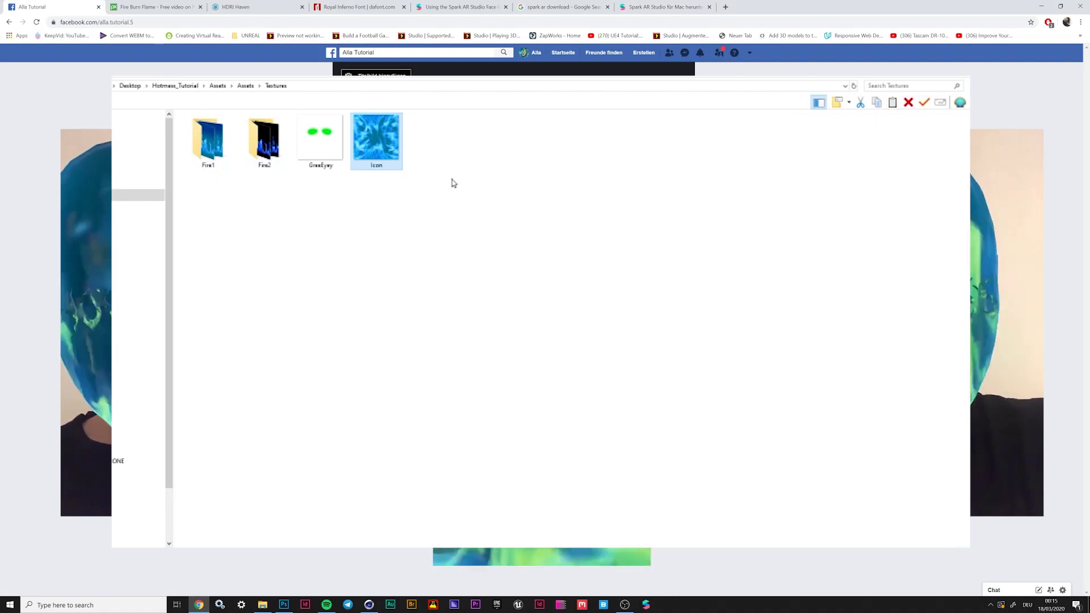
left_click(245, 85)
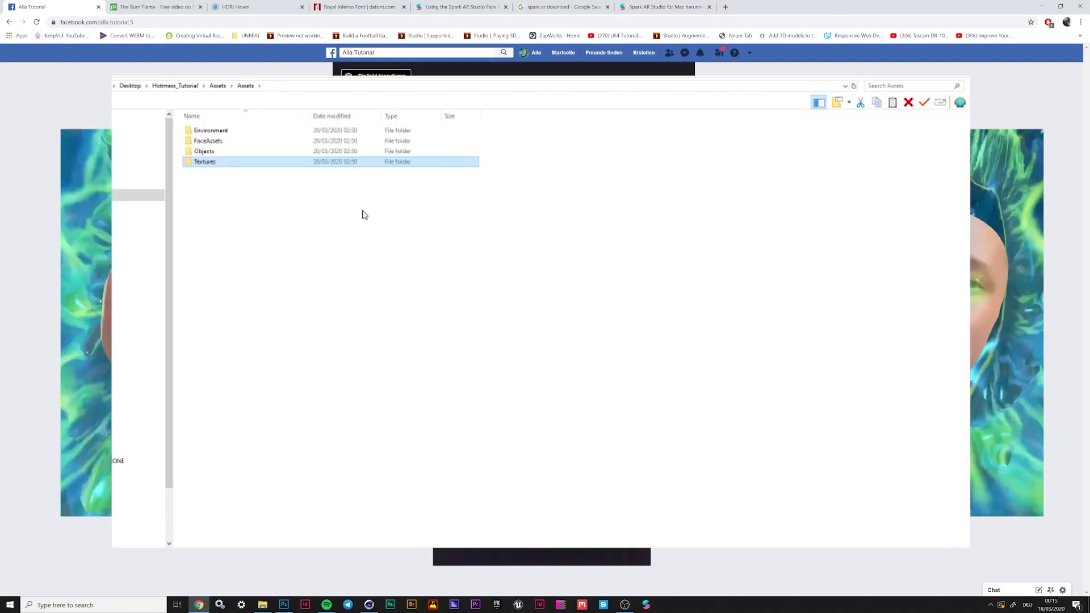
double_click(233, 142)
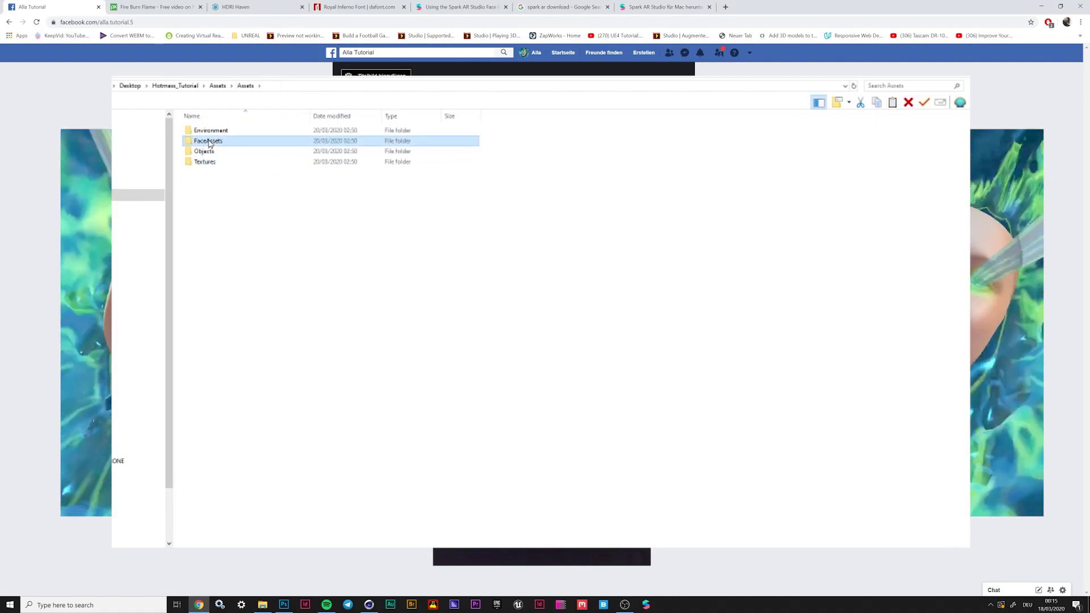
left_click(248, 86)
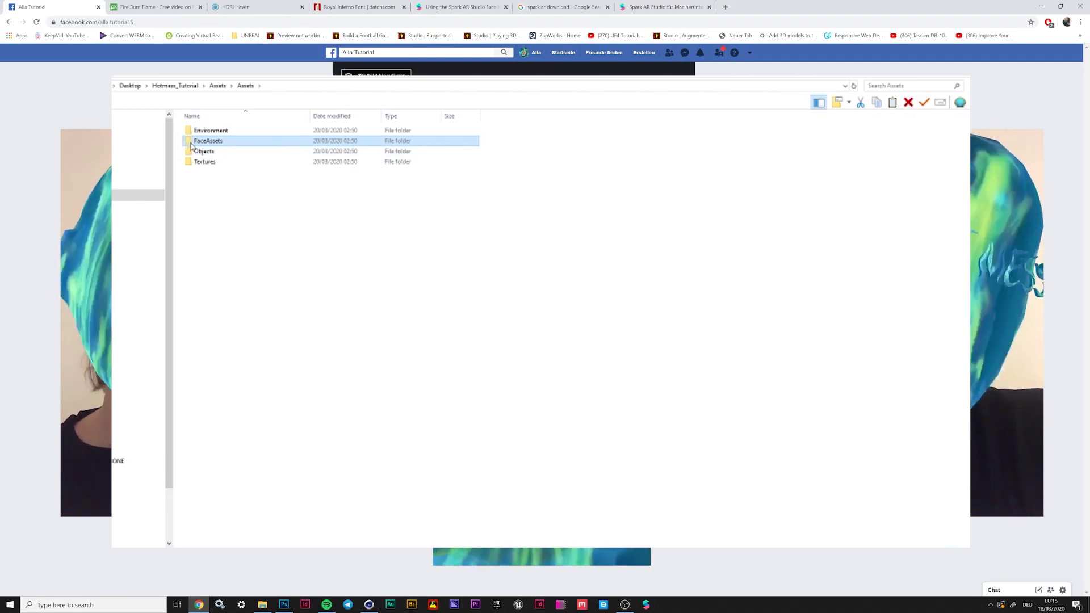
Page through the faceFeminine, faceMesh and faceMeshTrackers images in FaceAssets › Textures
double_click(187, 143)
double_click(197, 142)
double_click(264, 140)
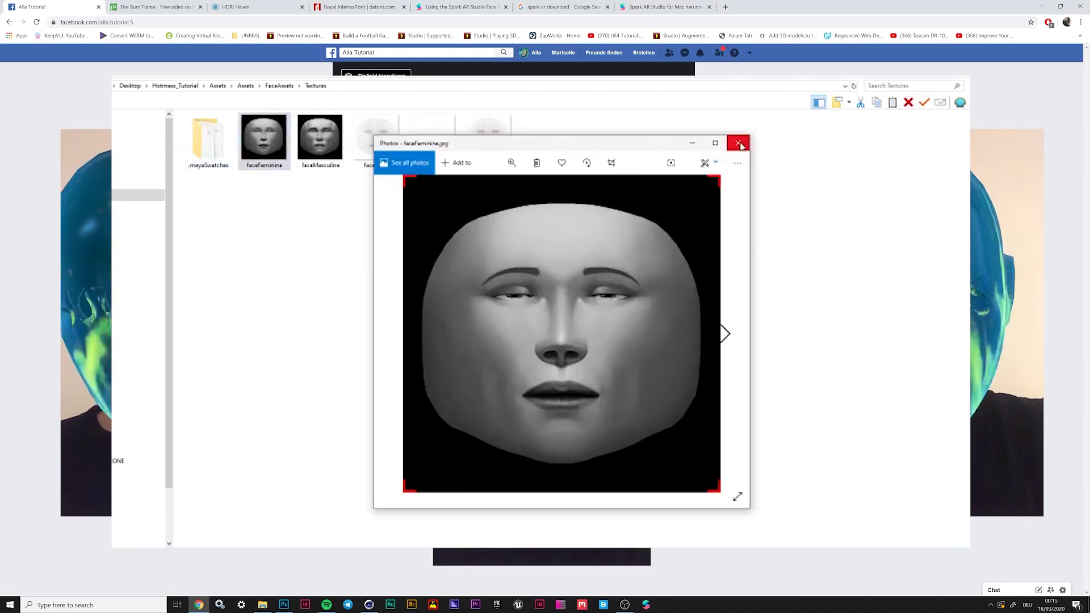
left_click(725, 334)
left_click_drag(635, 146, 585, 164)
left_click(676, 349)
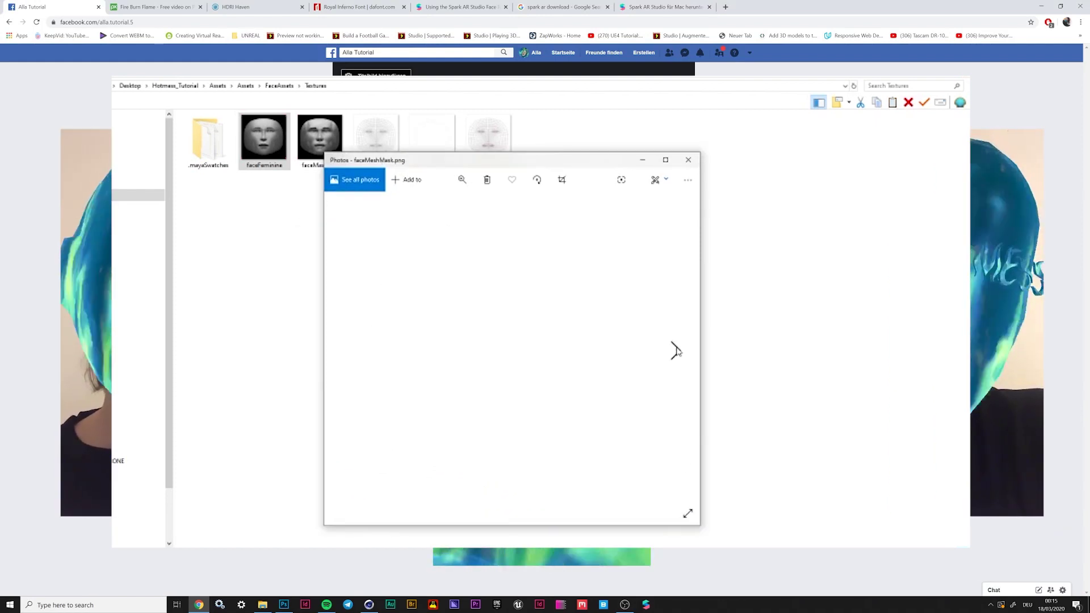
left_click(675, 348)
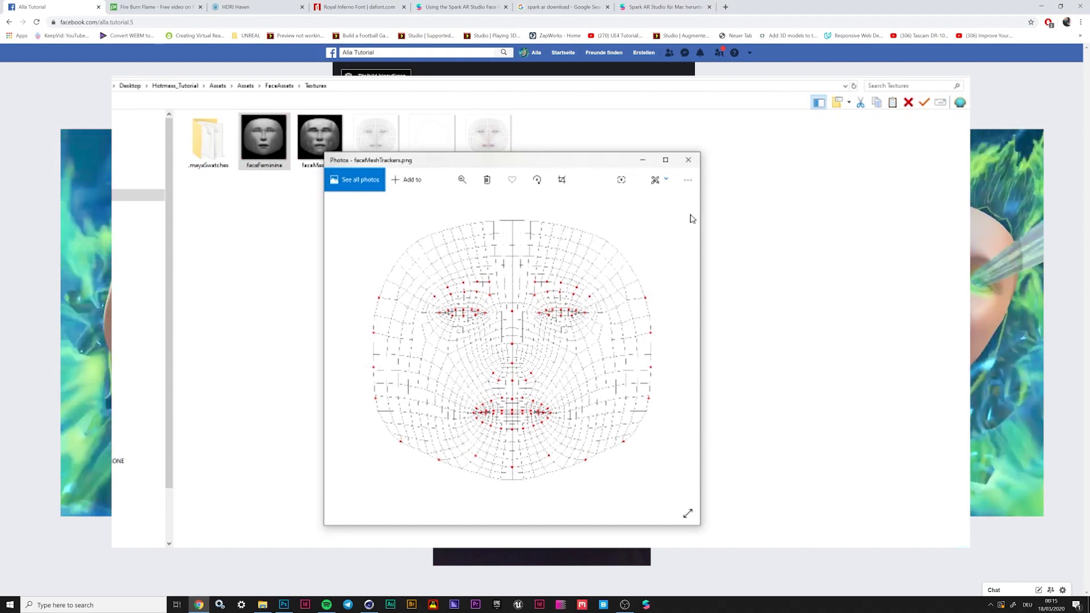
Preview faceMesh once more, then close the viewer and leave the folder
left_click(689, 160)
double_click(377, 142)
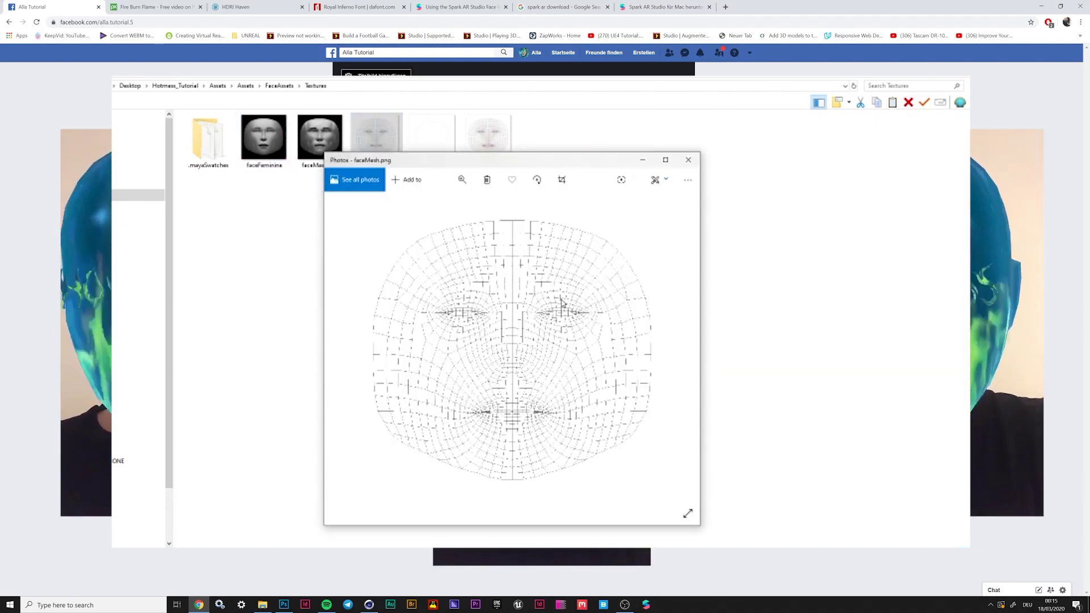
left_click(688, 160)
key("alt+Up")
key("alt+Up")
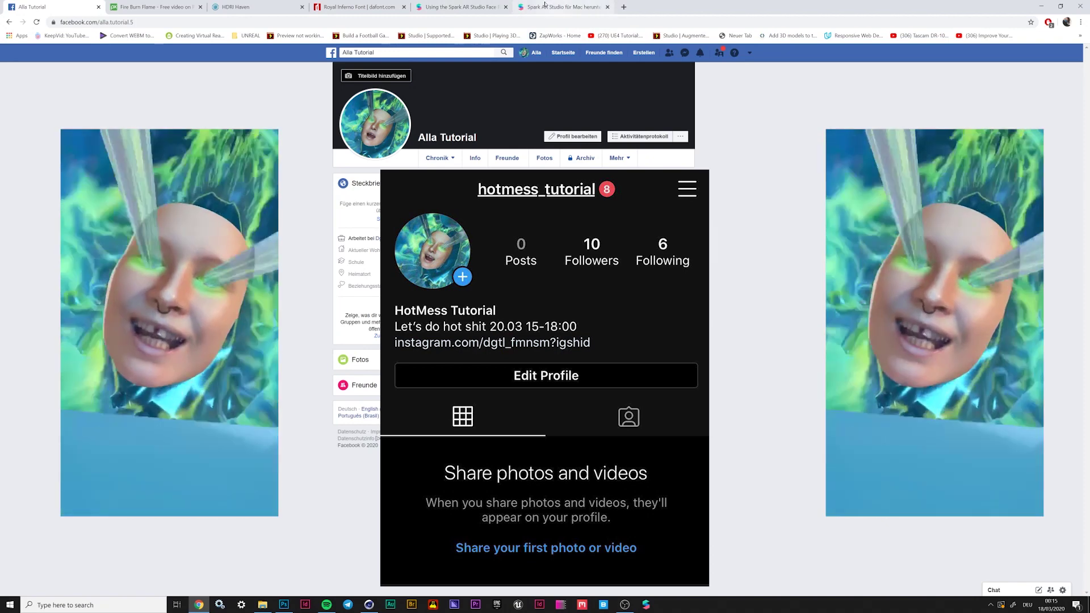
Sign in to Spark AR Studio with the Facebook account's e-mail and password
left_click(608, 10)
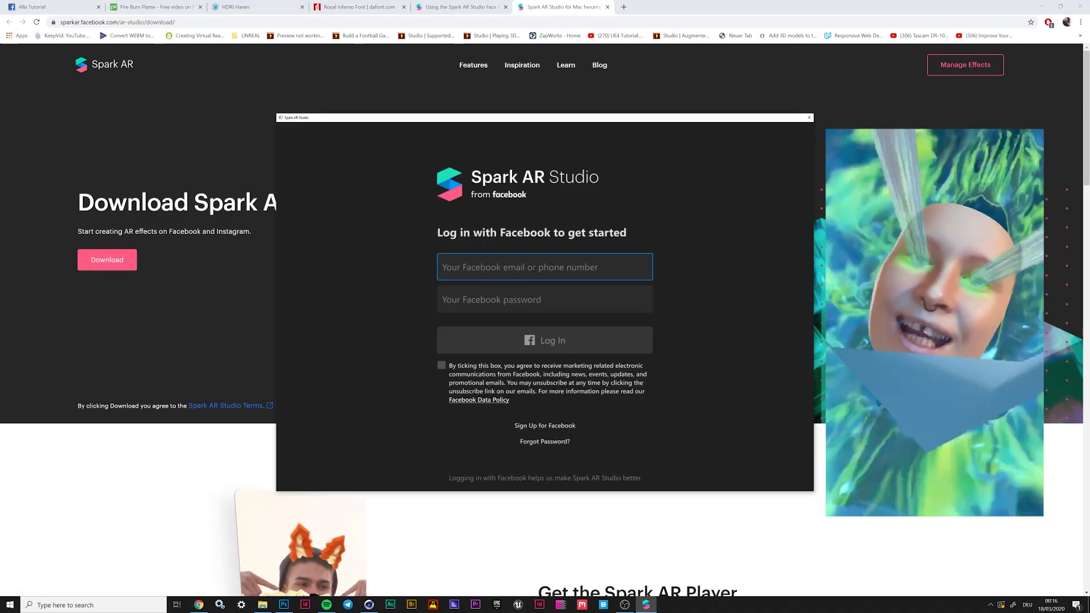
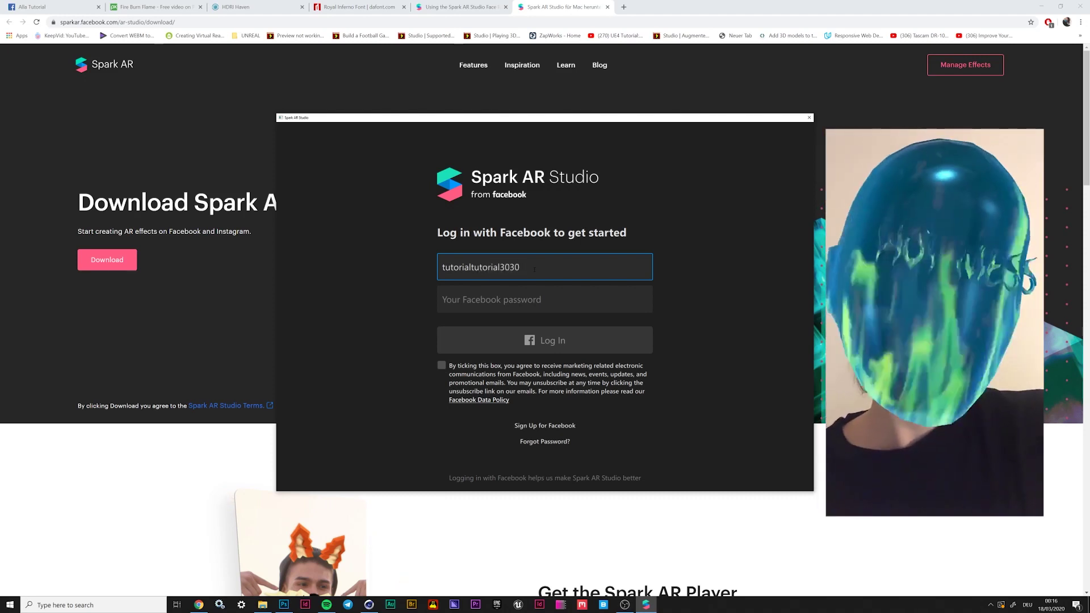
key("Tab")
type("***")
key("Return")
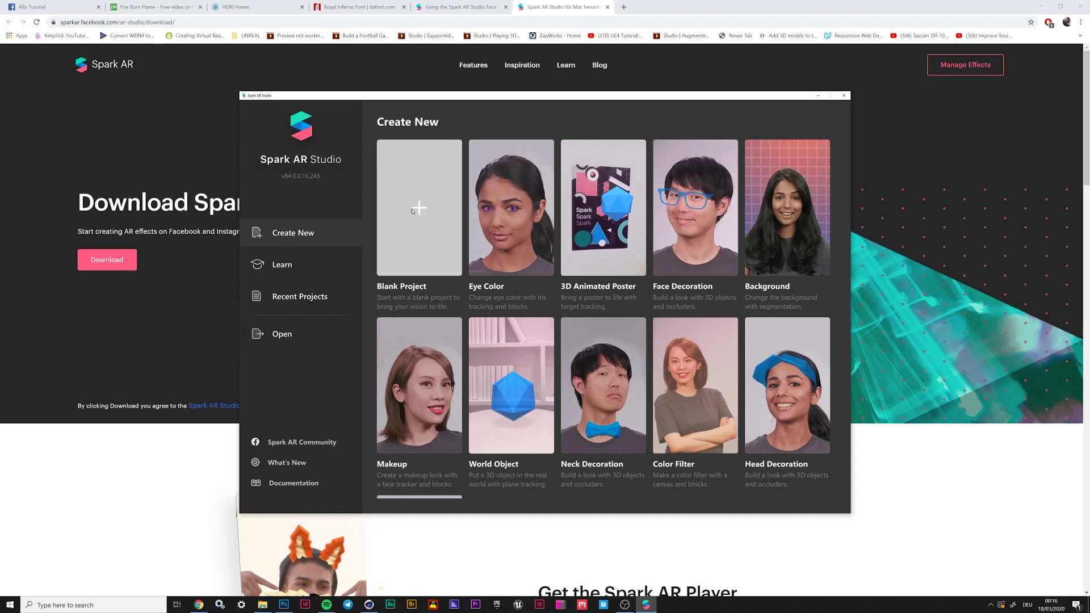
Create a Blank Project and save it as HotMessTutorial inside the Hotmess_Tutorial folder
left_click(413, 218)
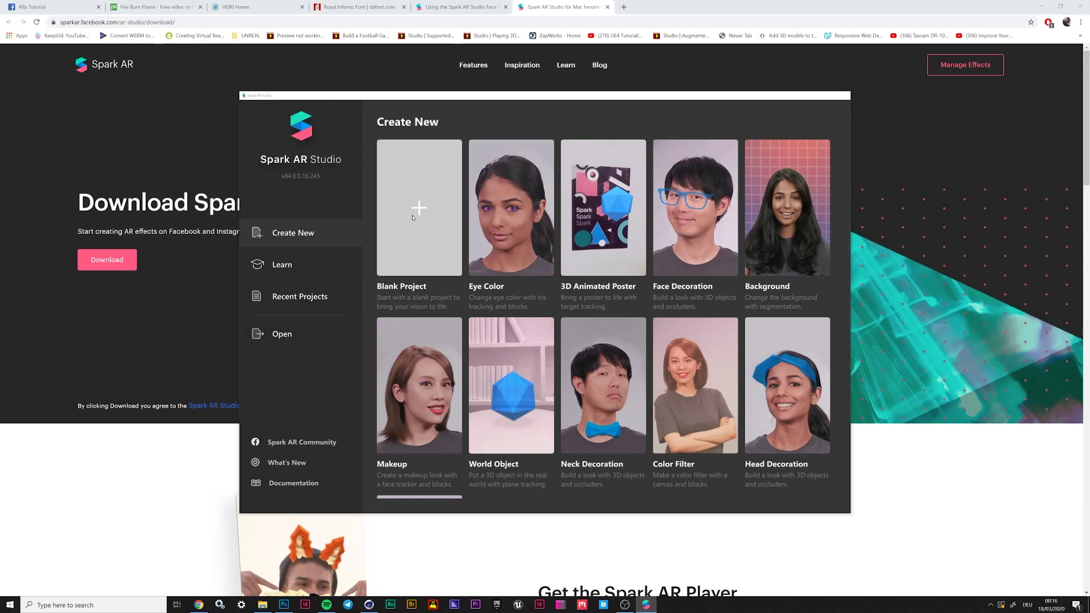
left_click_drag(520, 70, 485, 21)
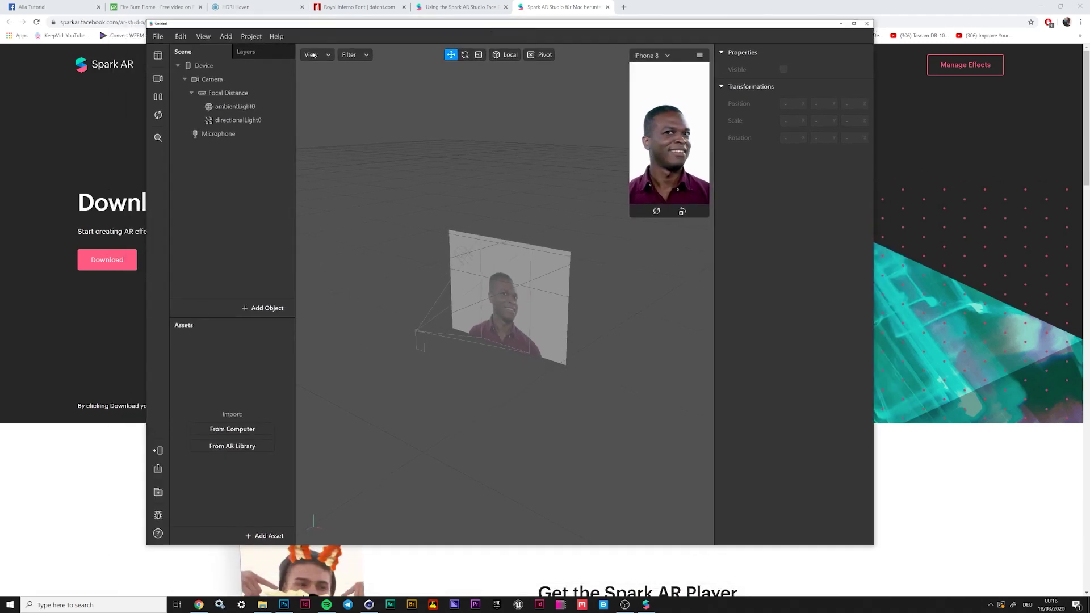
left_click(157, 36)
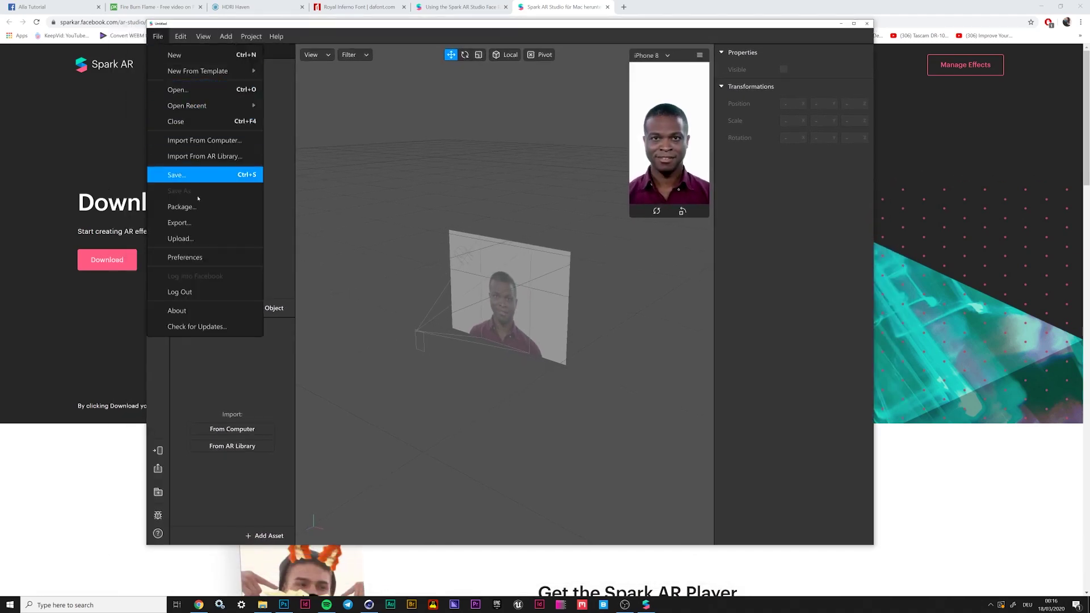
left_click(196, 176)
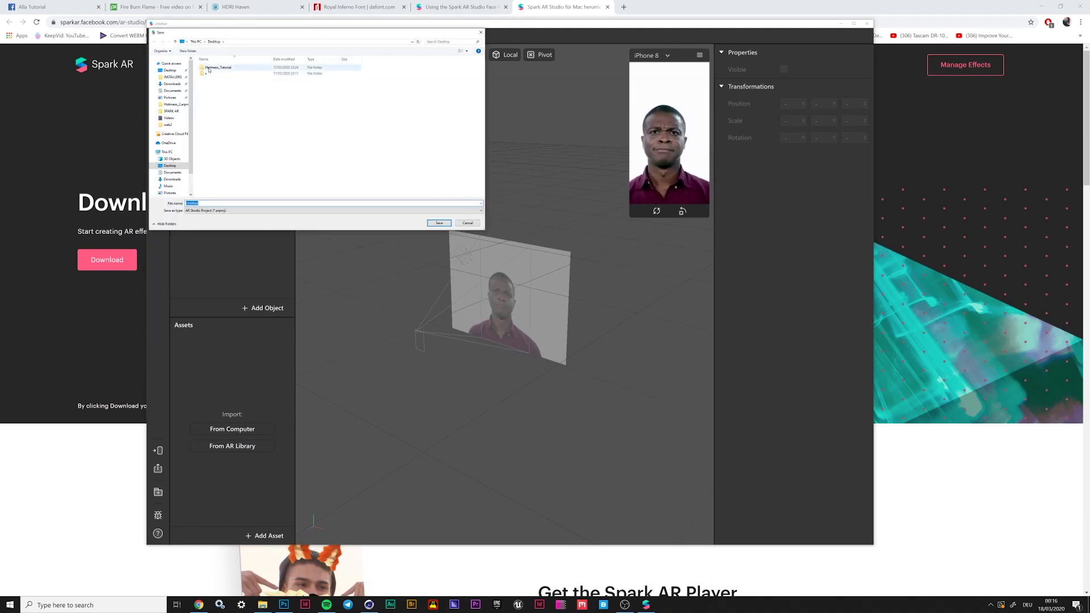
double_click(209, 69)
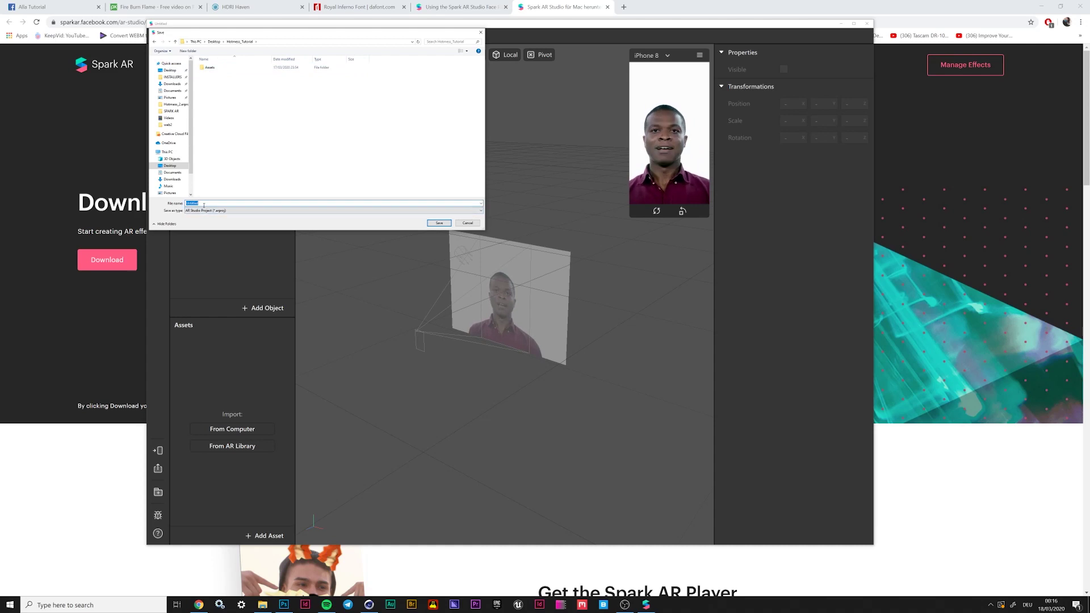
type("HotMess_Tu")
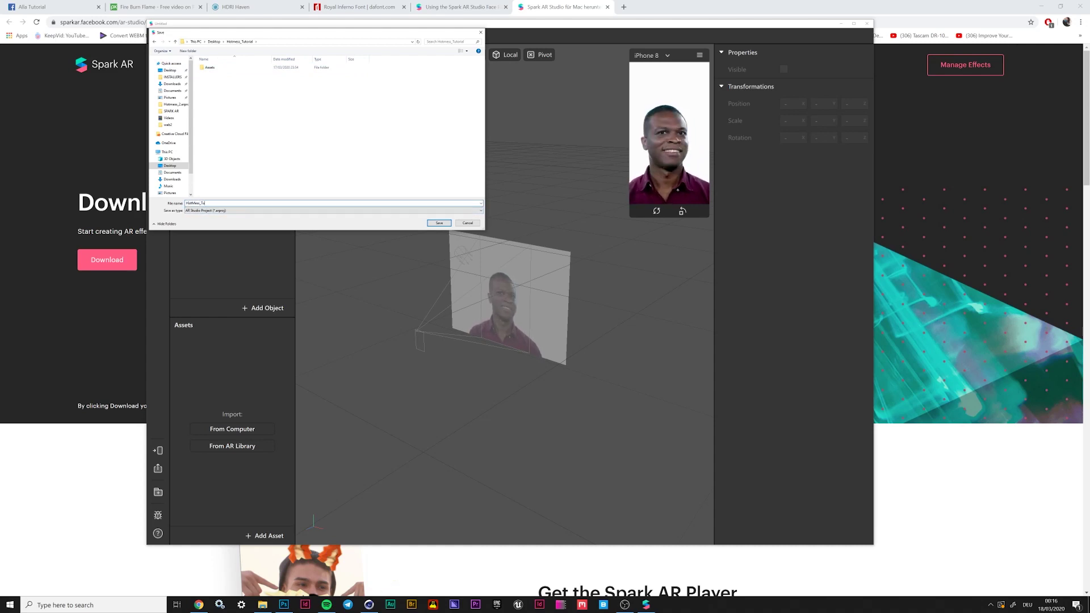
key("BackSpace")
key("BackSpace")
key("BackSpace")
type("Tutorial")
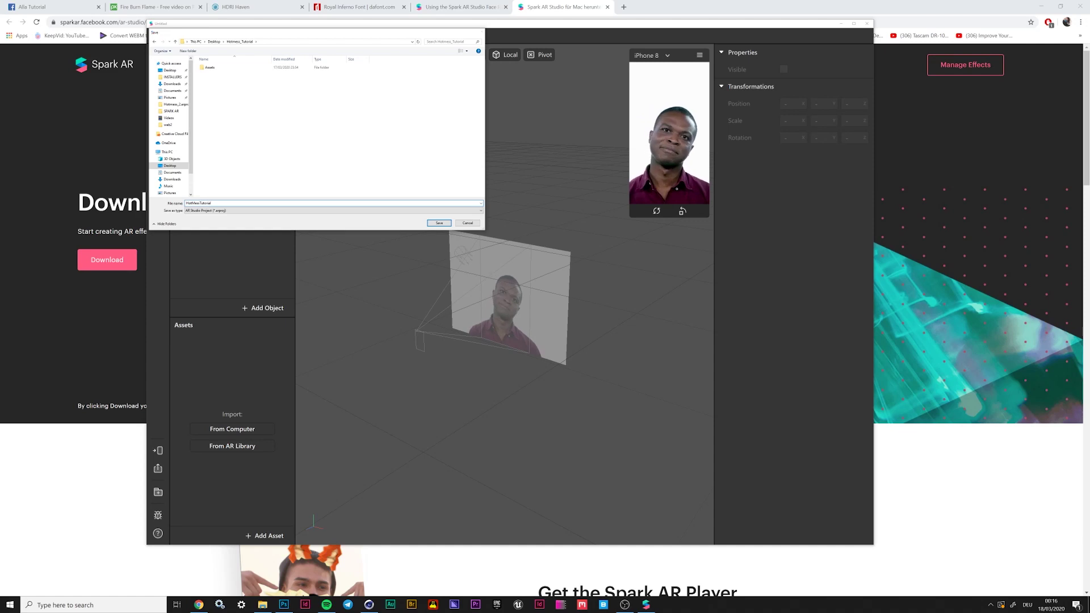
key("Return")
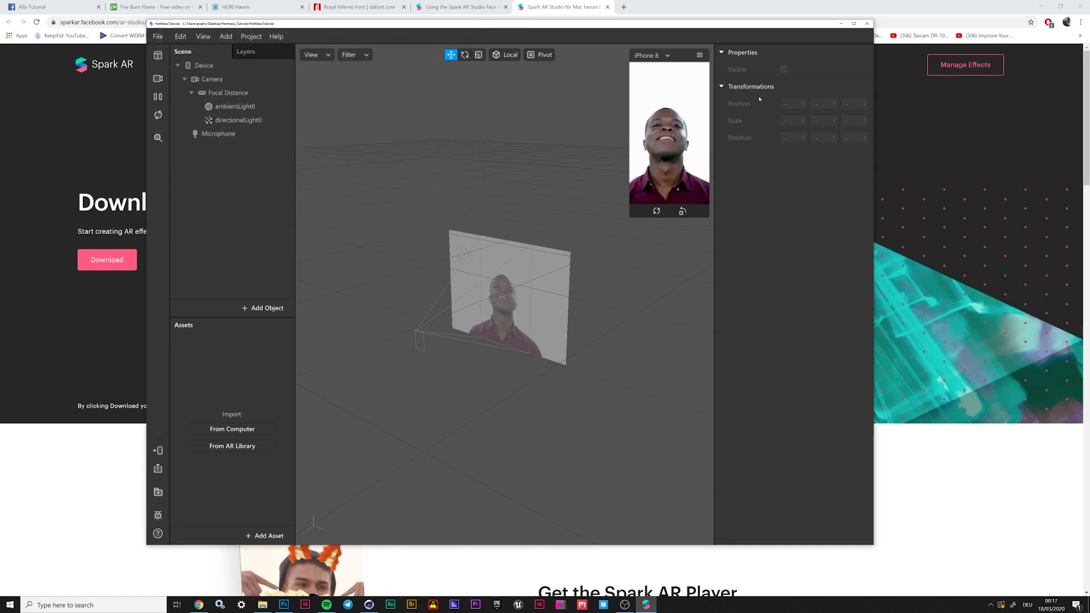
Maximize the Spark AR Studio editor window to fill the screen
left_click(841, 23)
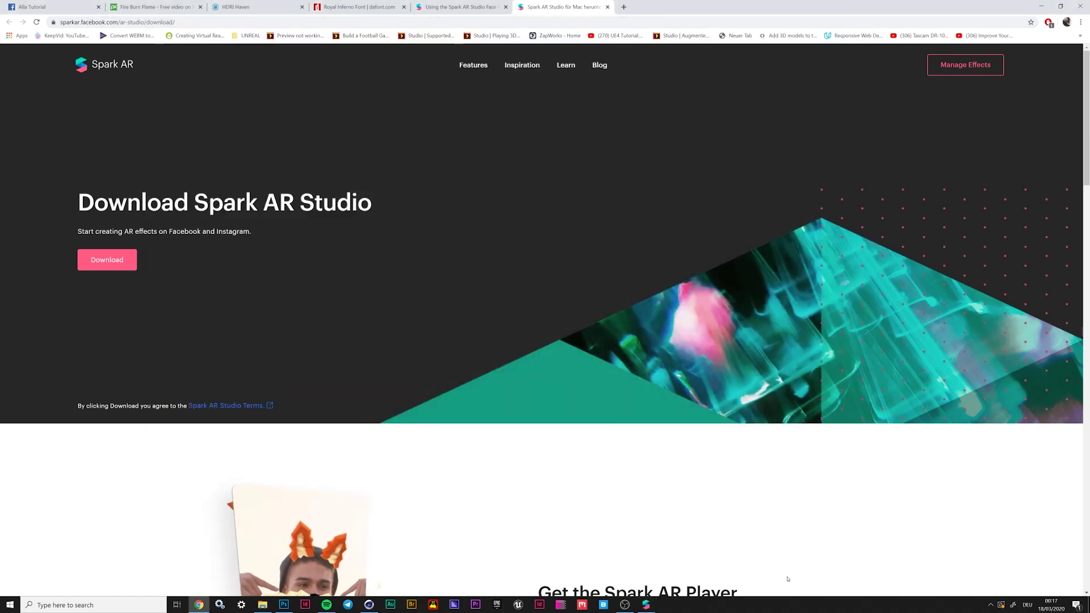
left_click(647, 605)
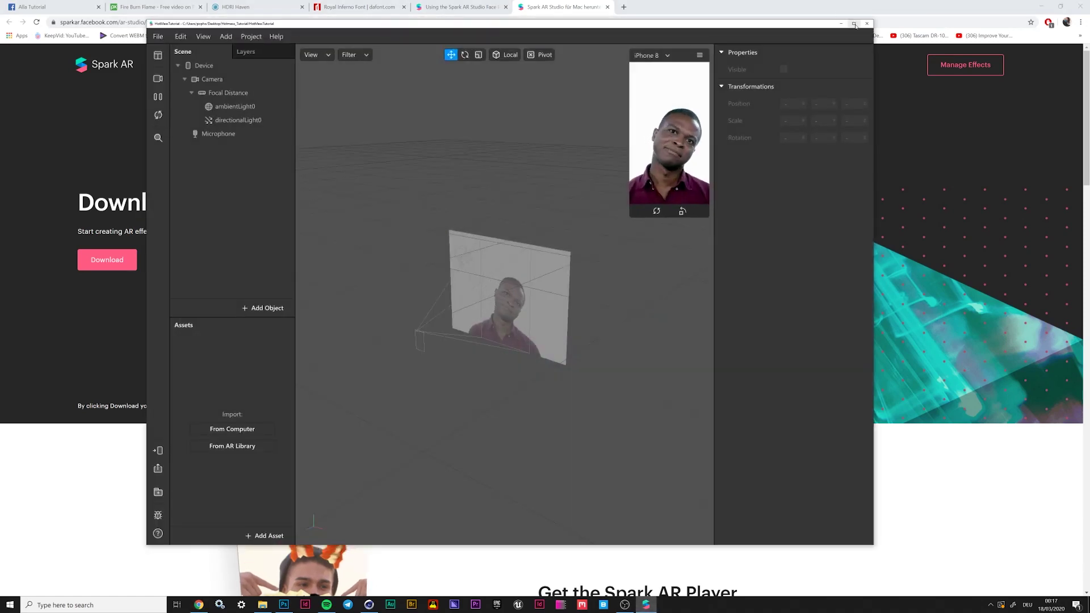
left_click(854, 24)
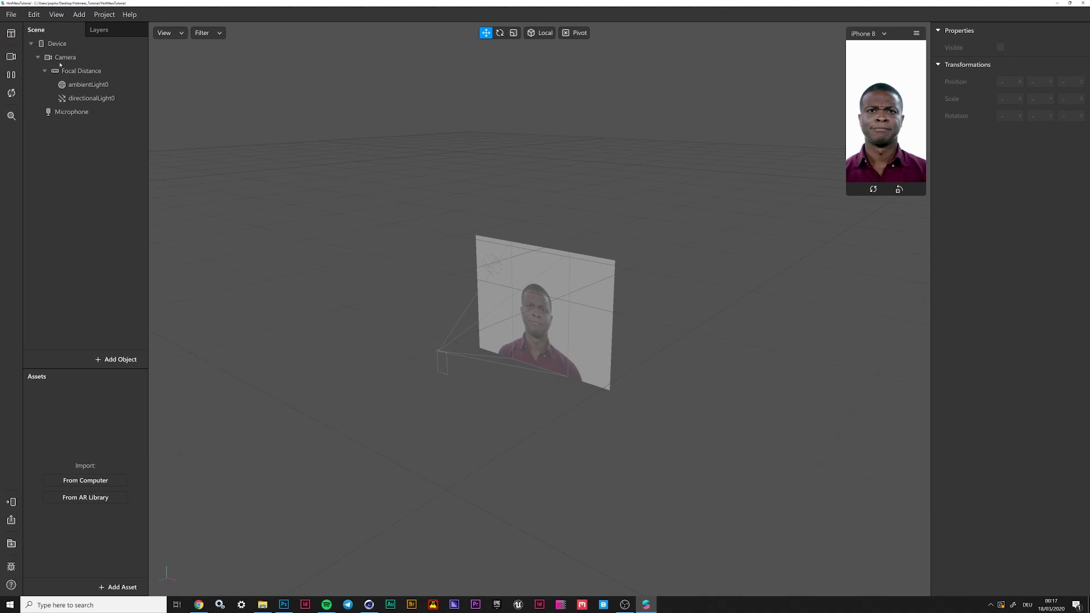
Browse the Add Object and Add Asset lists, then show the camera sources and simulation videos
left_click(120, 360)
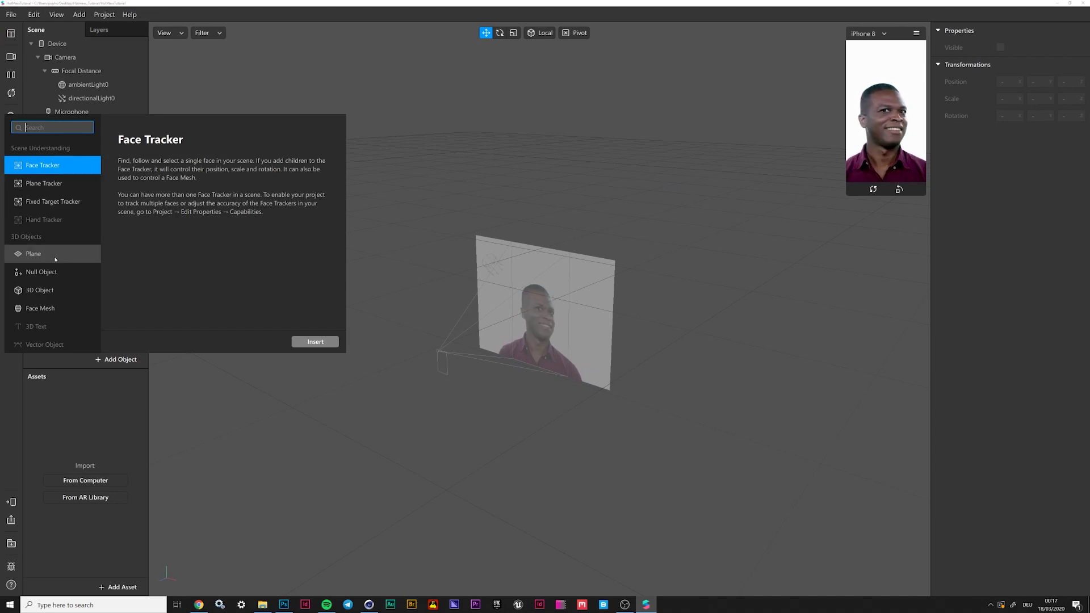
scroll(51, 250, "down", 3)
scroll(44, 227, "down", 6)
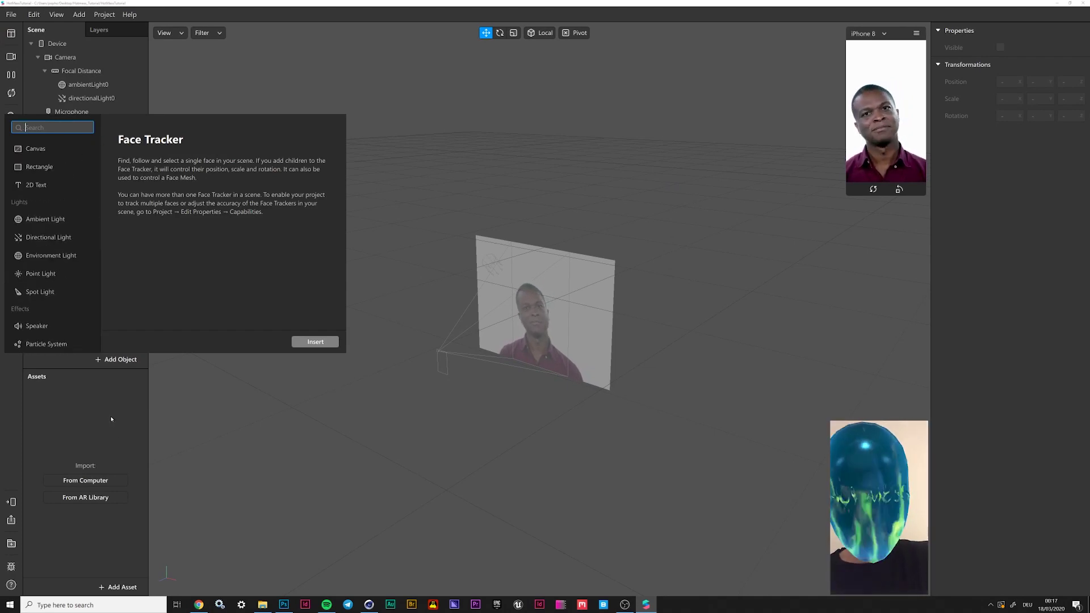
left_click(116, 449)
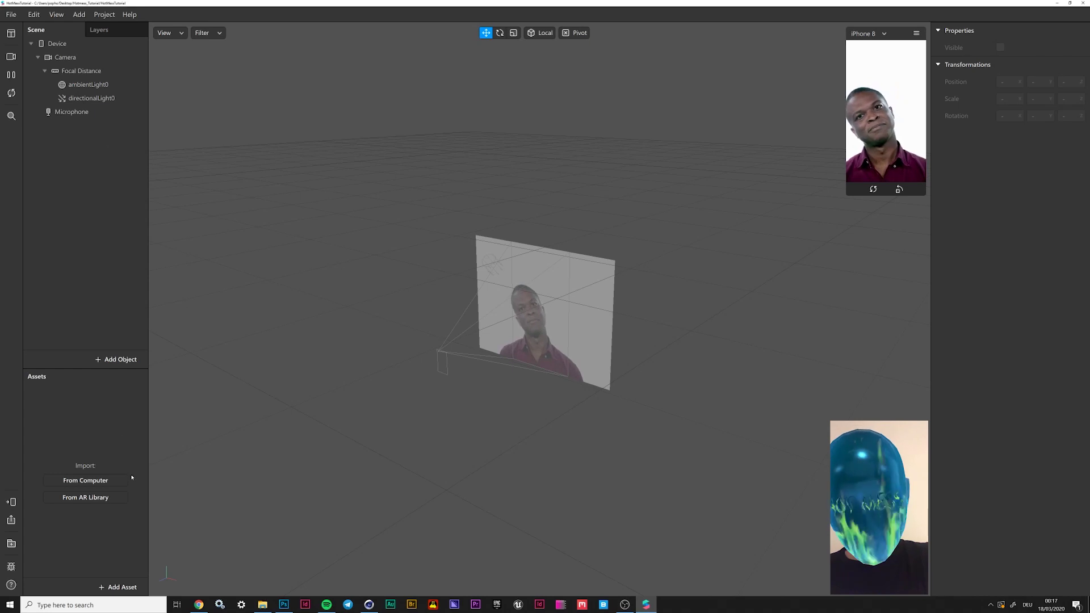
left_click(119, 588)
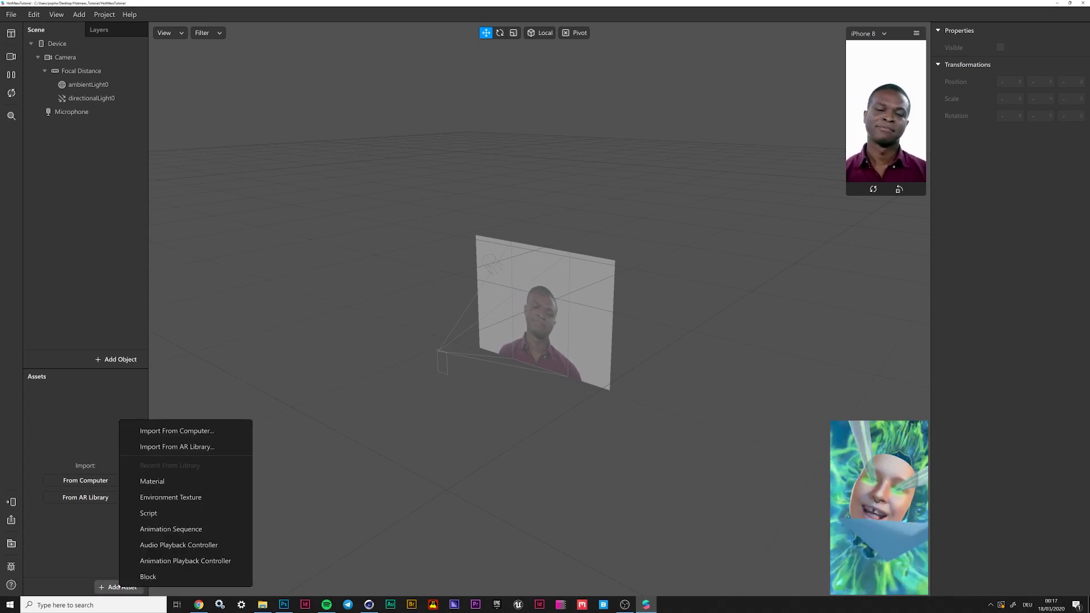
left_click(72, 571)
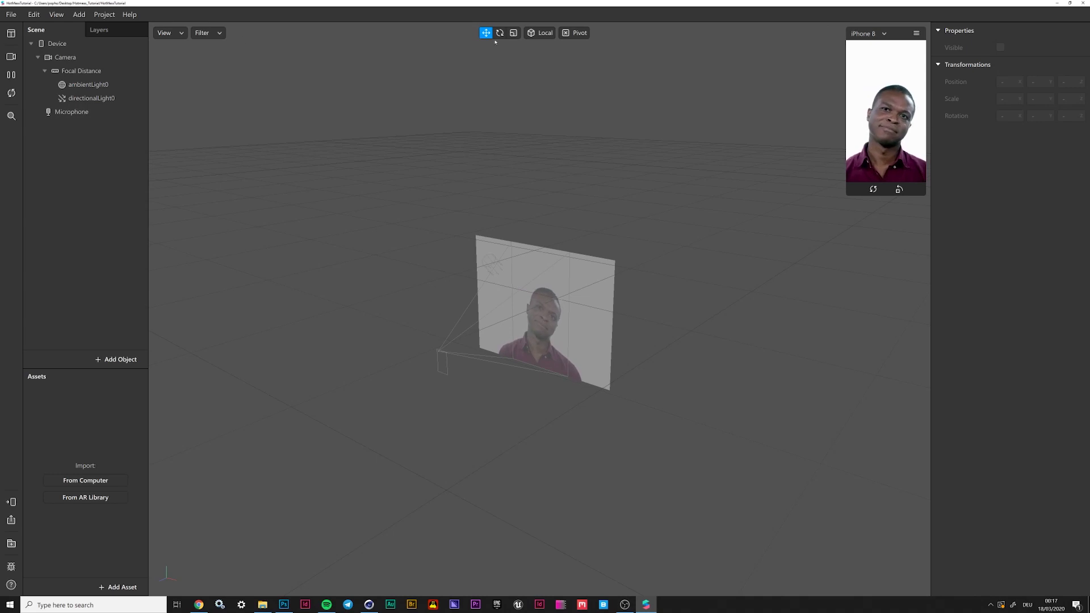
left_click(11, 57)
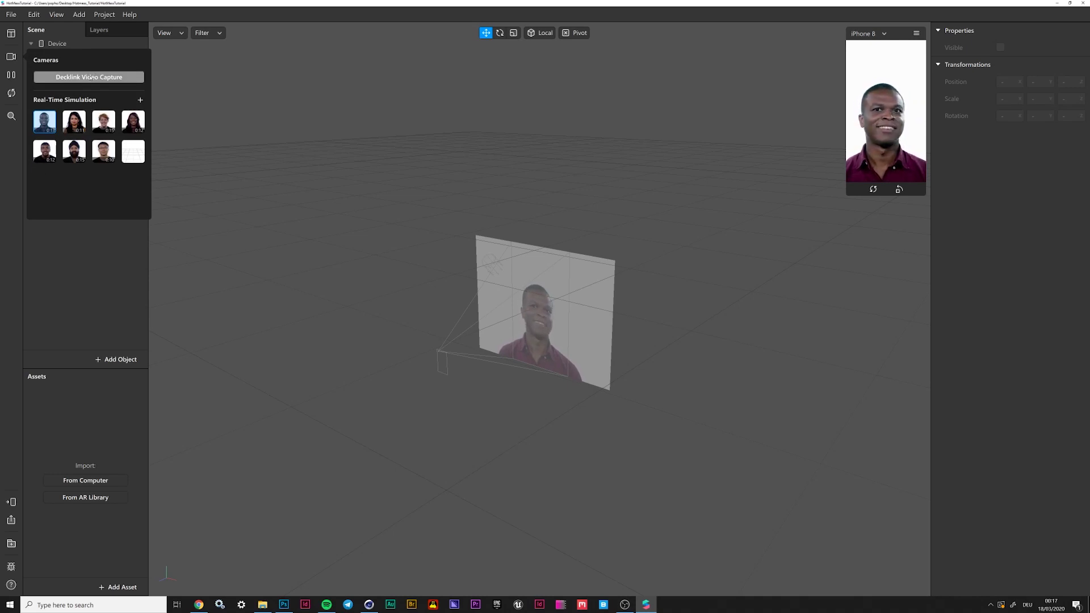
Switch the simulated camera to the woman's video and enlarge the phone simulator preview
left_click(73, 121)
left_click(54, 263)
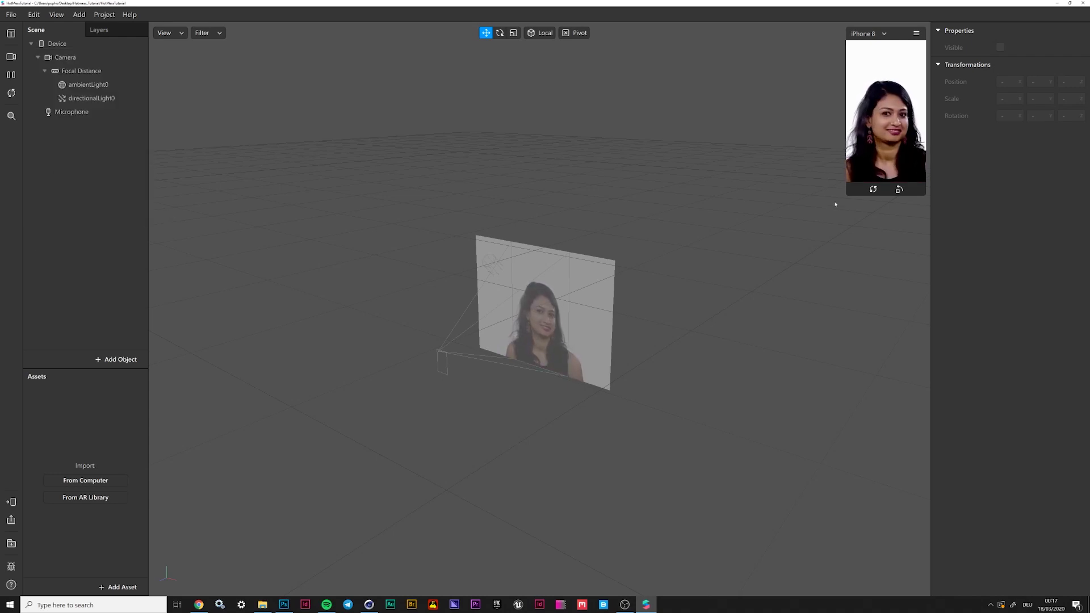
left_click_drag(849, 195, 758, 348)
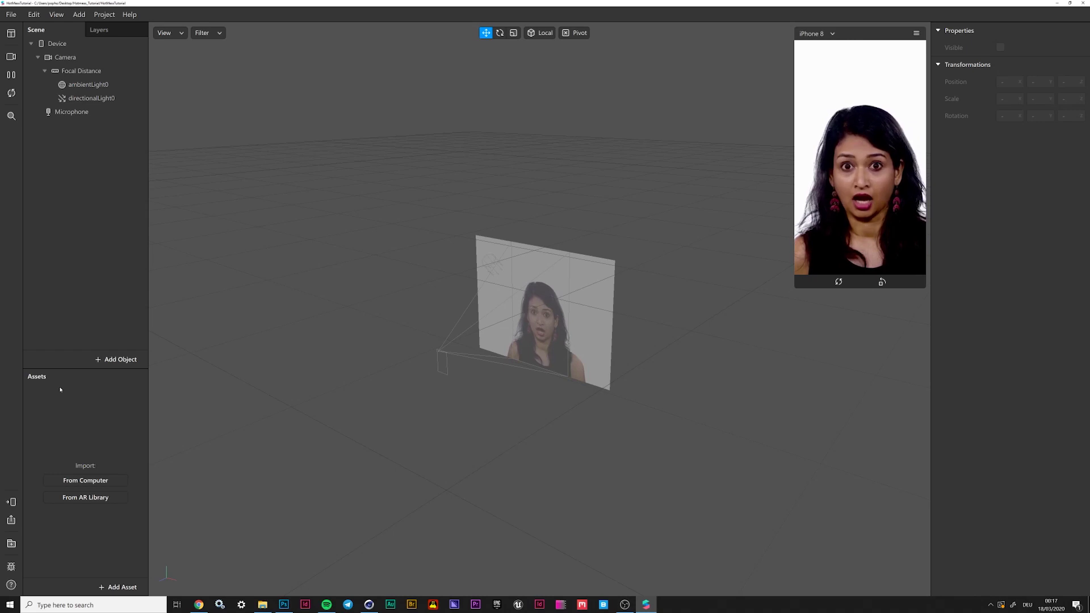
Add a Face Tracker object, creating faceTracker0 tracking Face 1
left_click(117, 360)
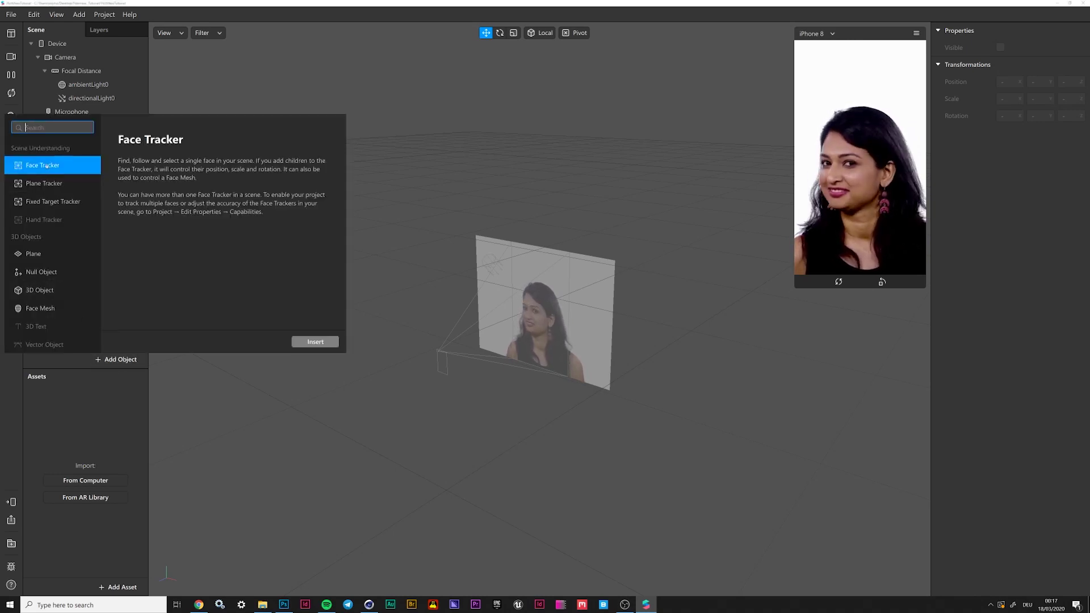
key("Escape")
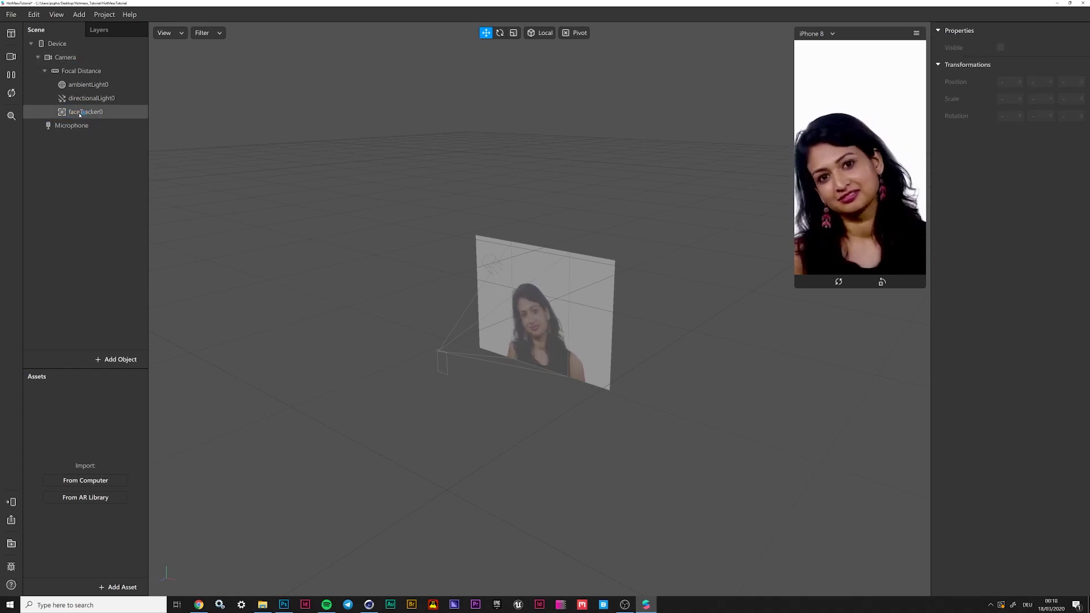
left_click(109, 358)
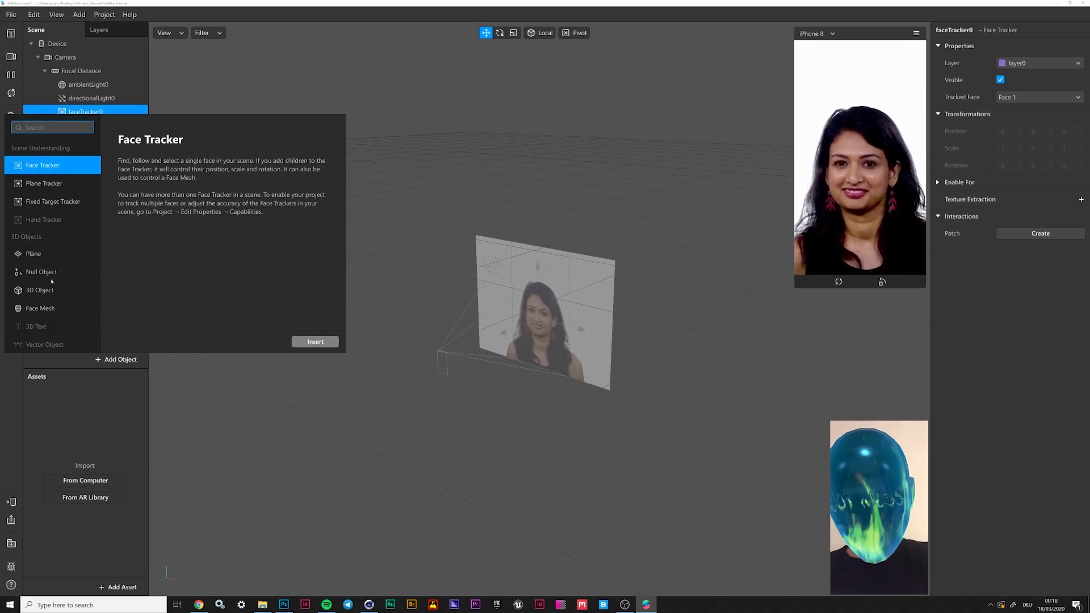
Insert a face mesh, rename it 'Retouch', and assign it a new material0
double_click(47, 311)
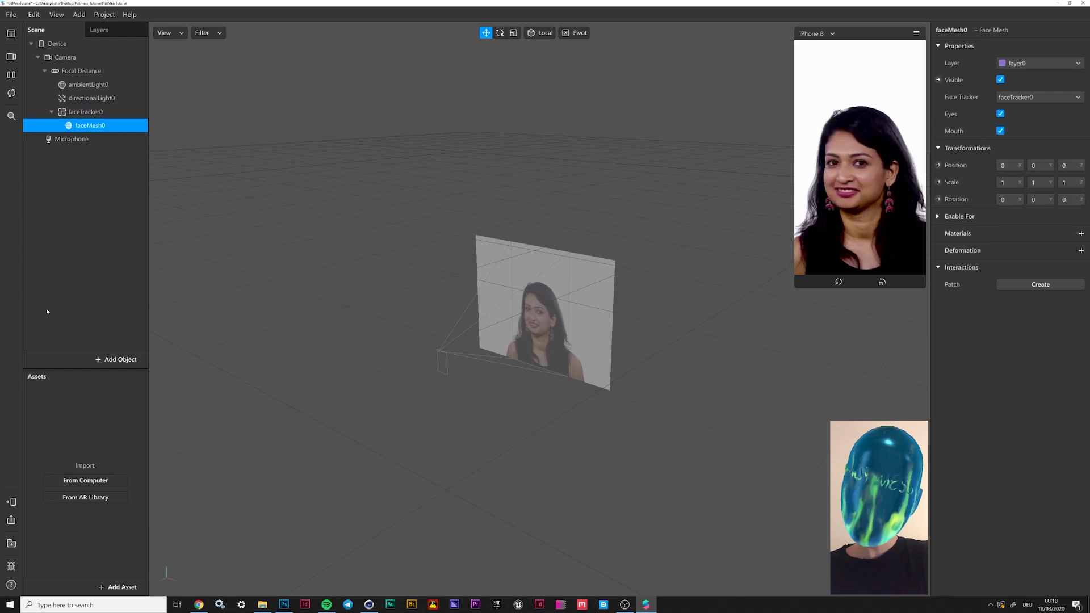
double_click(92, 126)
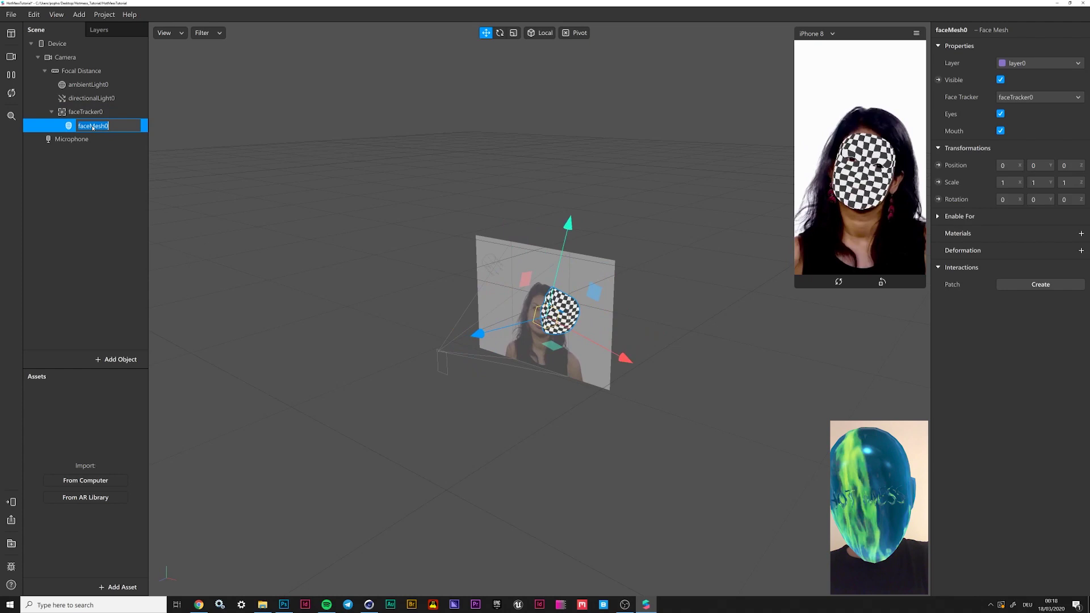
type("Retouch")
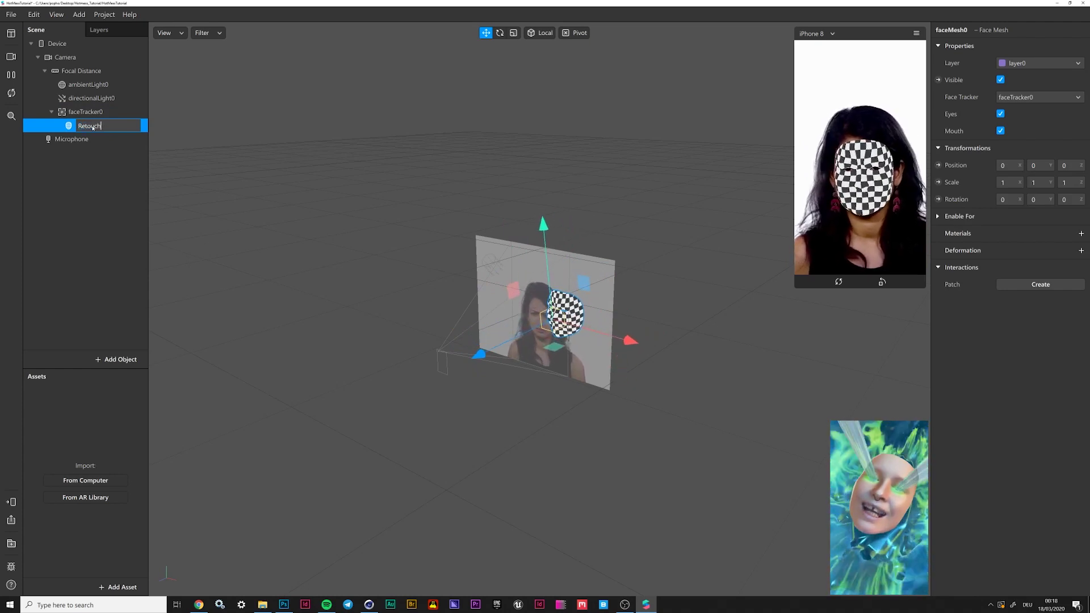
key("Return")
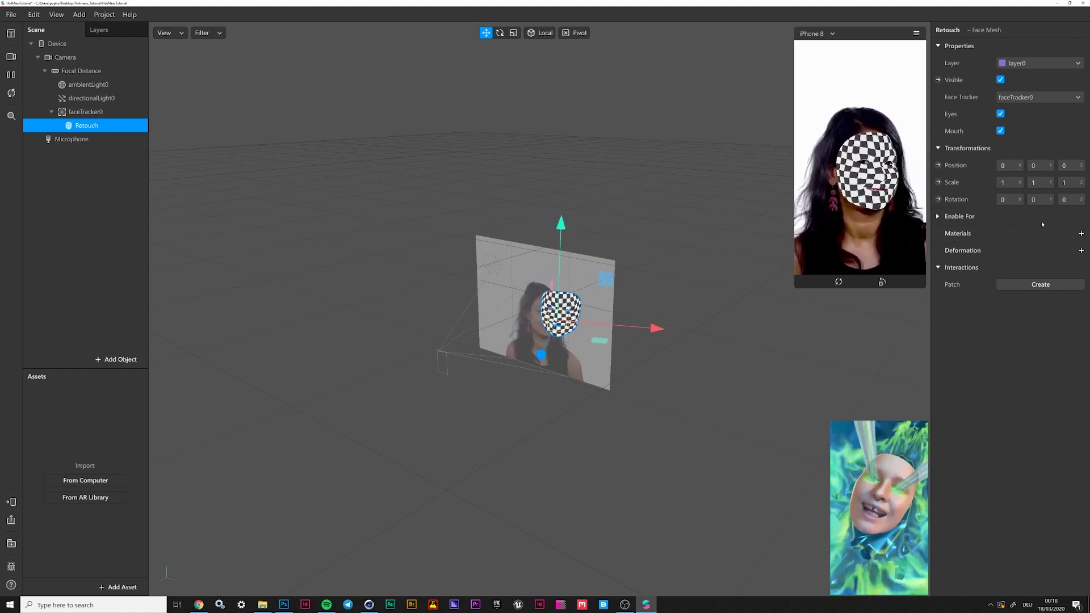
left_click(1081, 234)
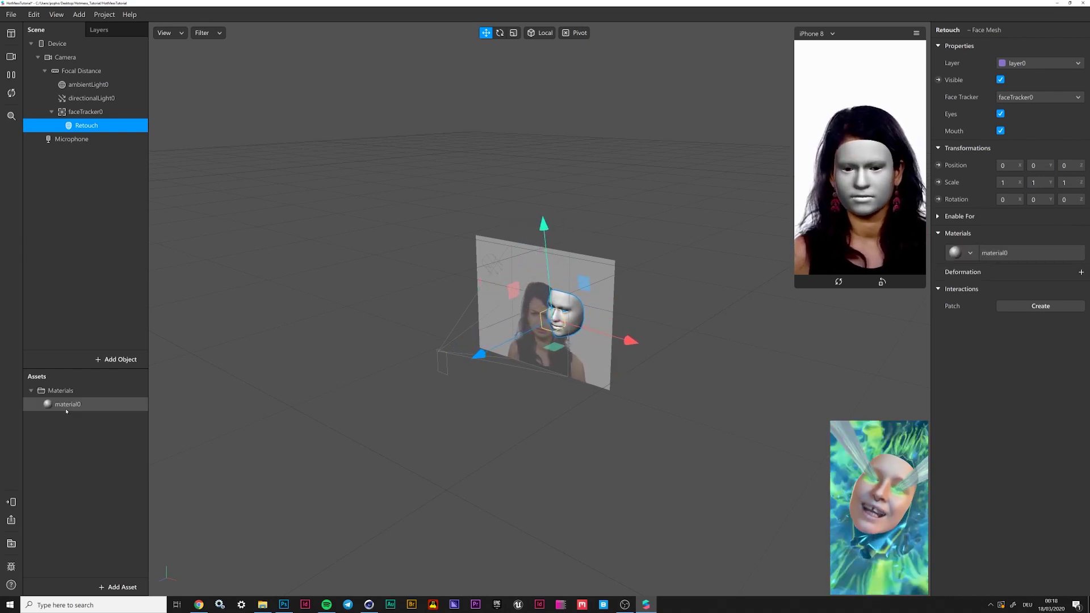
Switch material0 to the Retouching shader, keeping Skin Smoothing at 50%
left_click(66, 407)
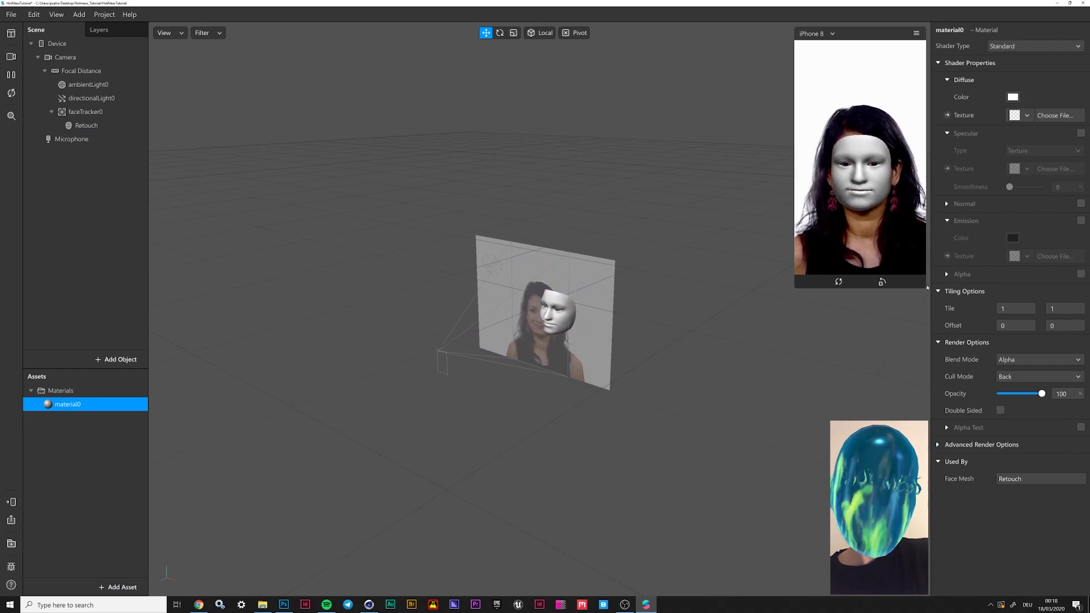
left_click(1011, 45)
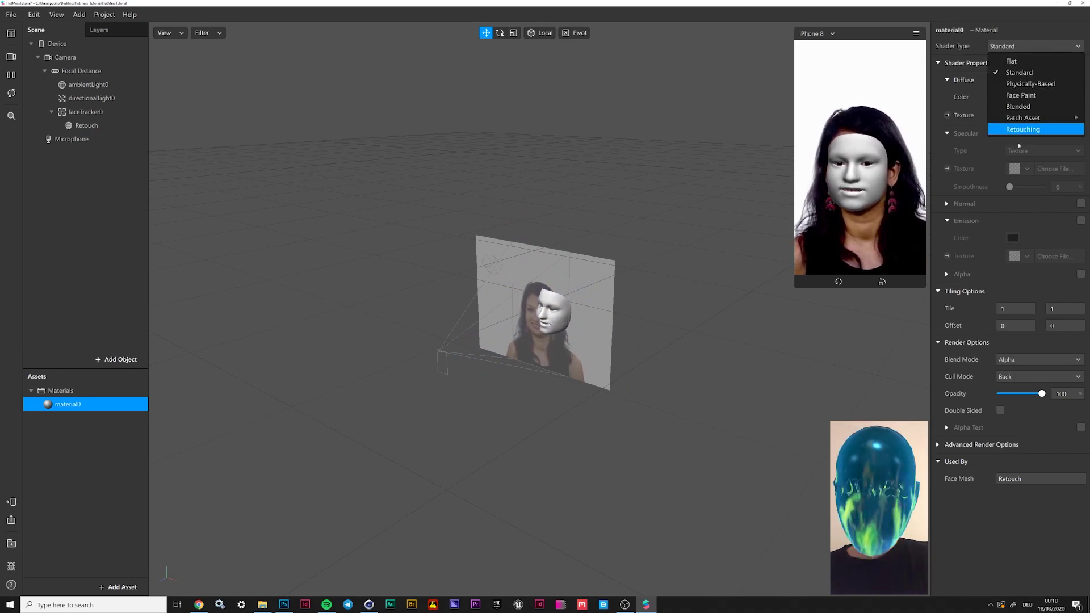
left_click(1027, 129)
key("F2")
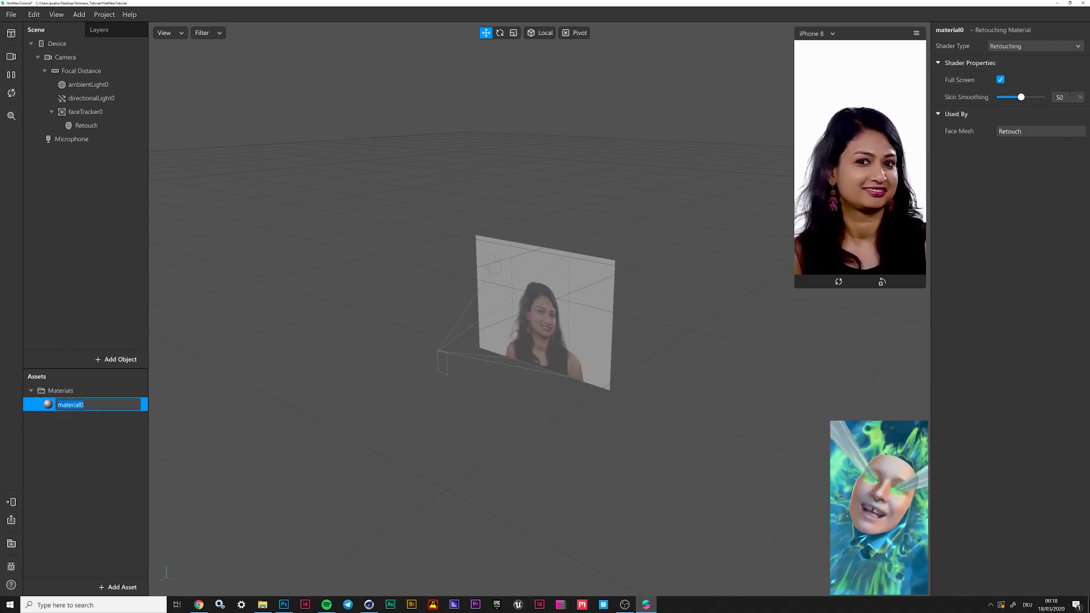
left_click(1071, 95)
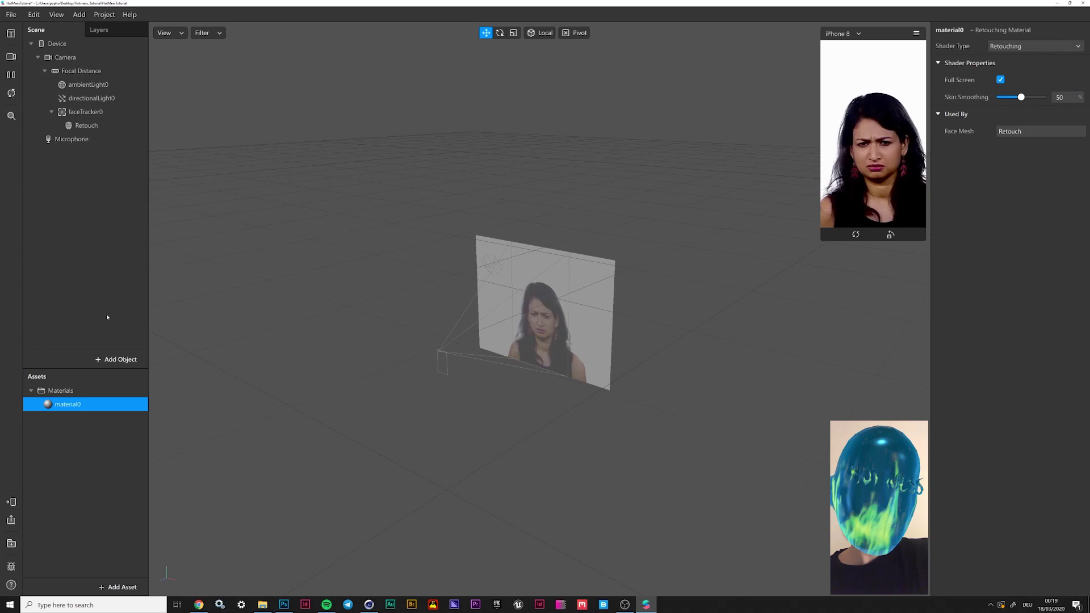
Add a new face mesh parented to faceTracker0 and rename it GreenEyes
left_click(86, 112)
left_click(117, 359)
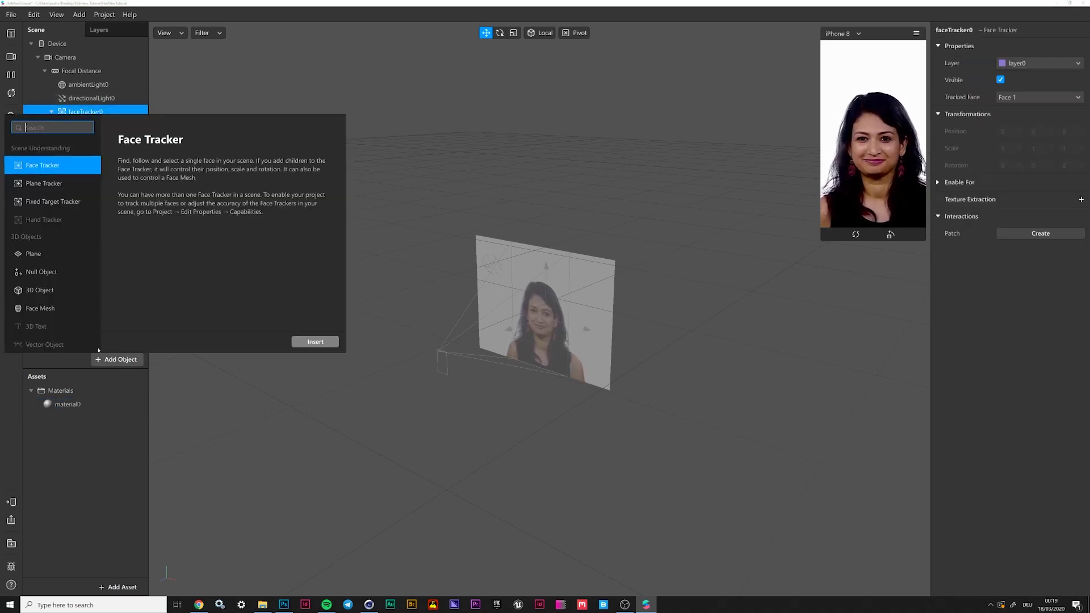
double_click(40, 308)
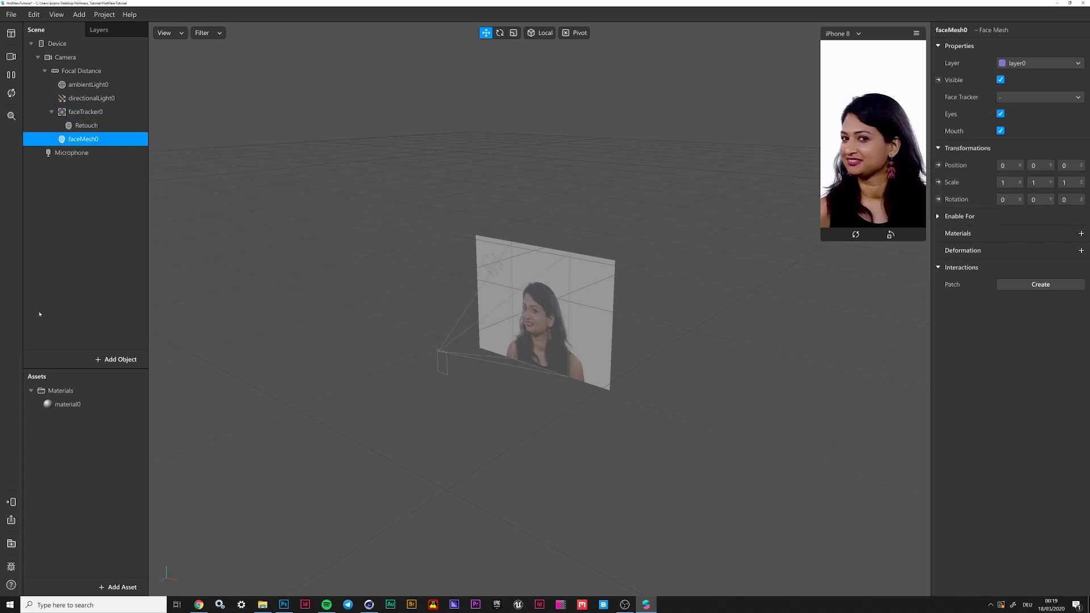
left_click_drag(71, 139, 92, 110)
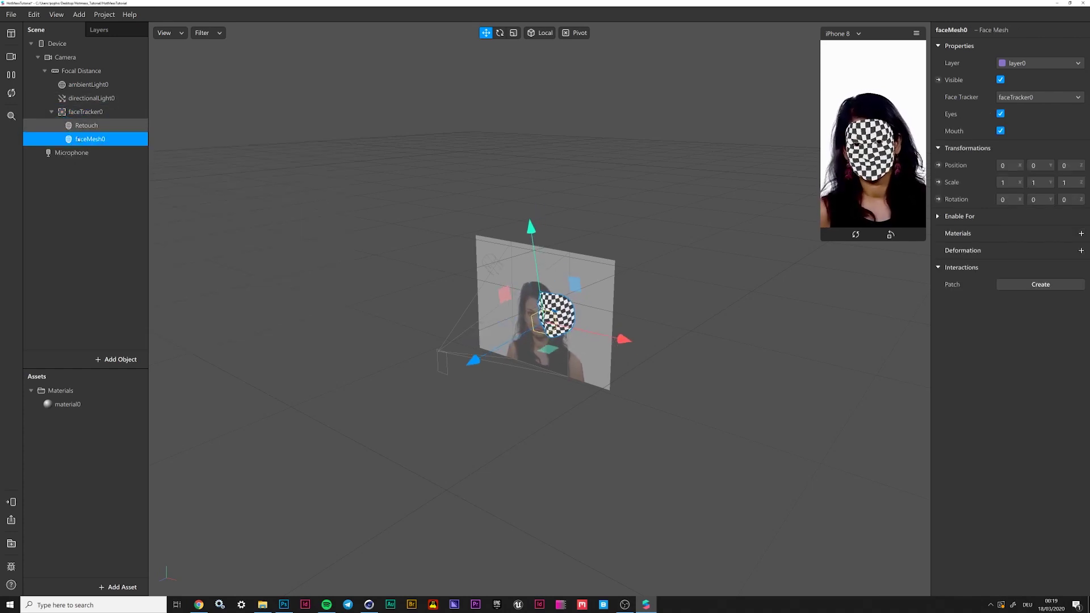
double_click(93, 142)
type("GreenY")
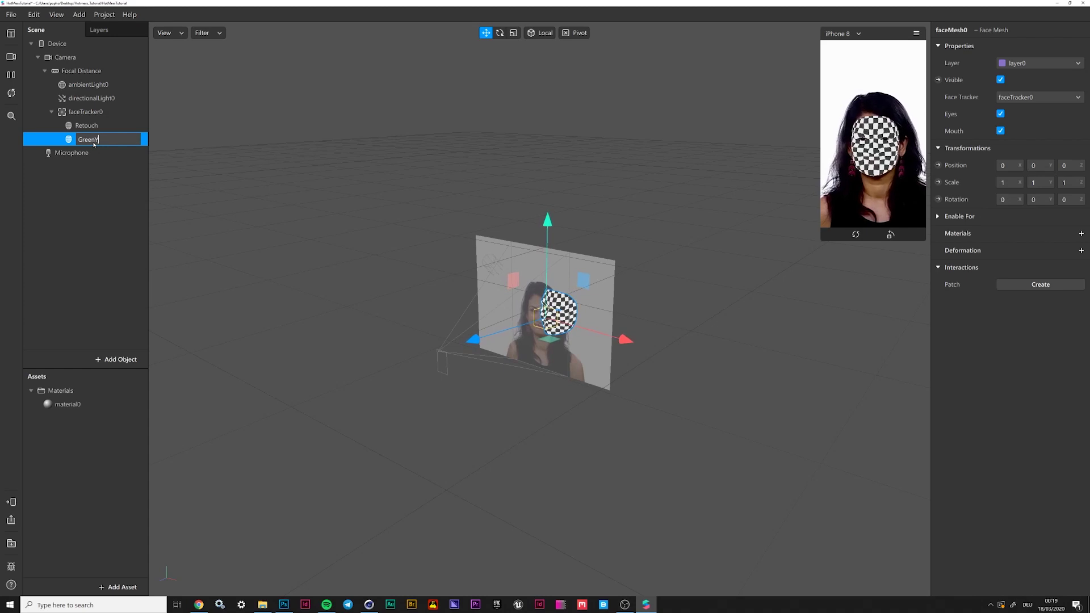
type("eyEyes")
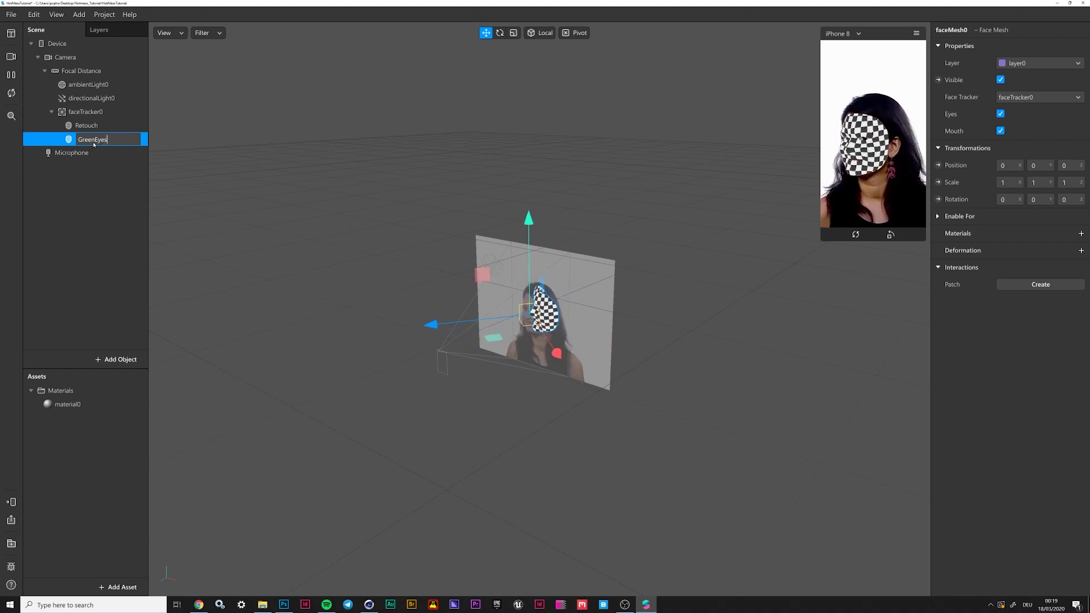
key("Return")
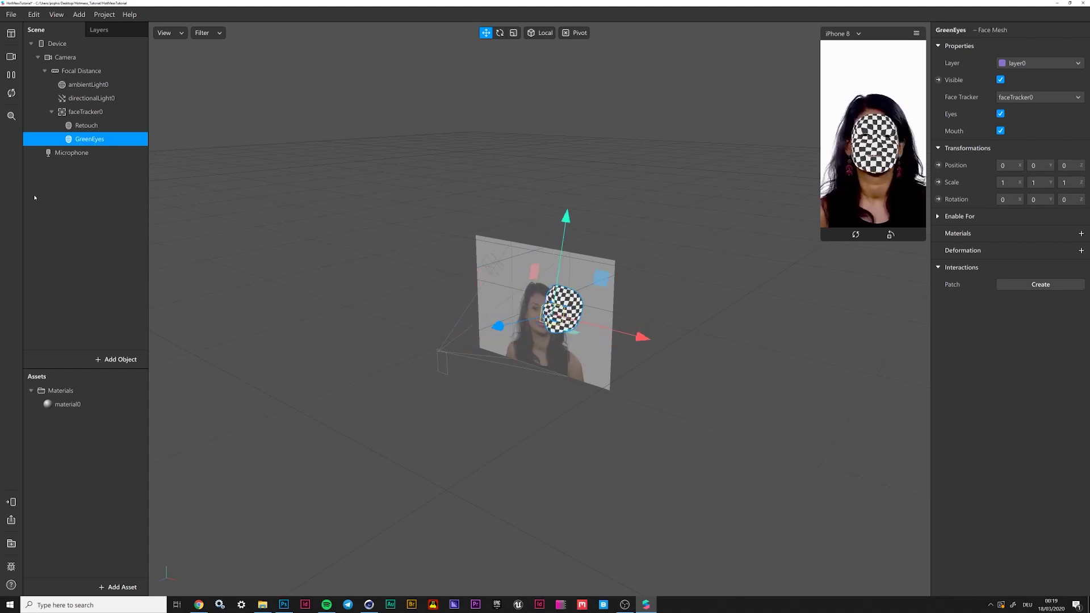
left_click(37, 199)
left_click(76, 140)
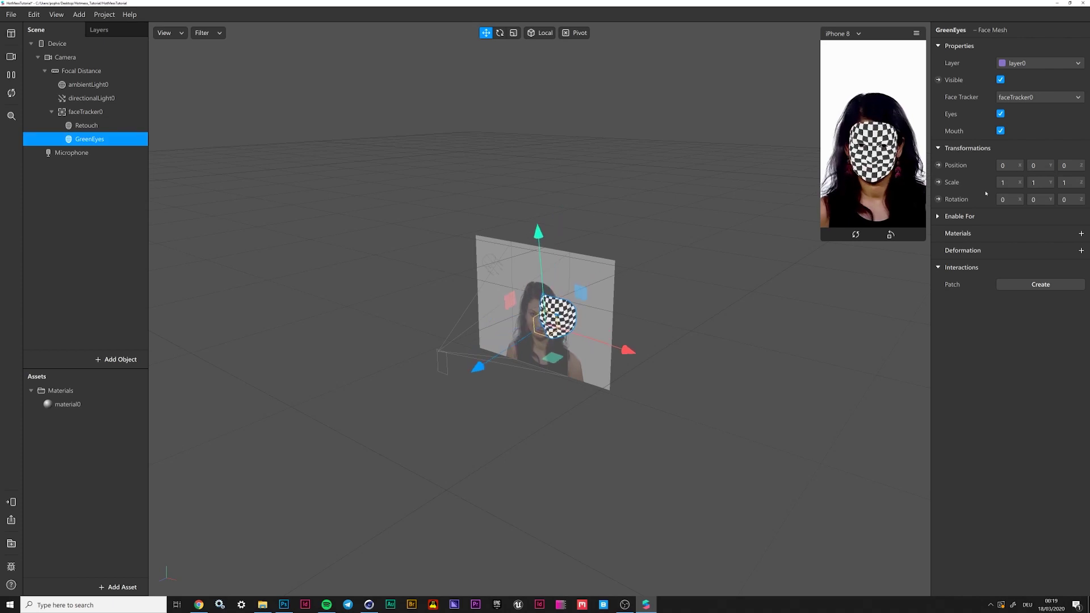
Create a new material for the GreenEyes mesh and rename material0 to Retouch
left_click(1082, 234)
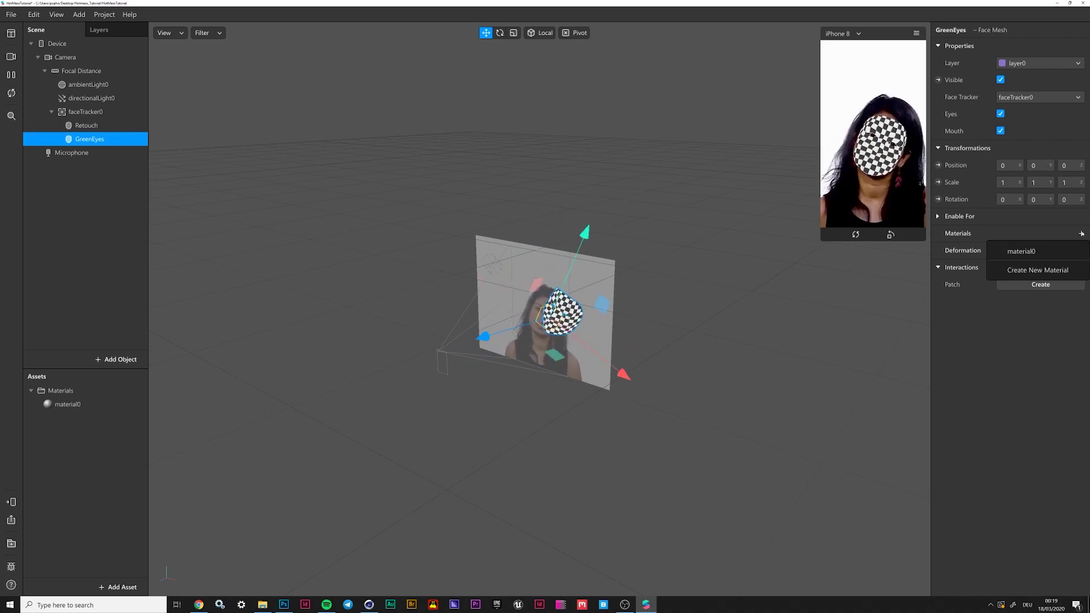
left_click(1044, 270)
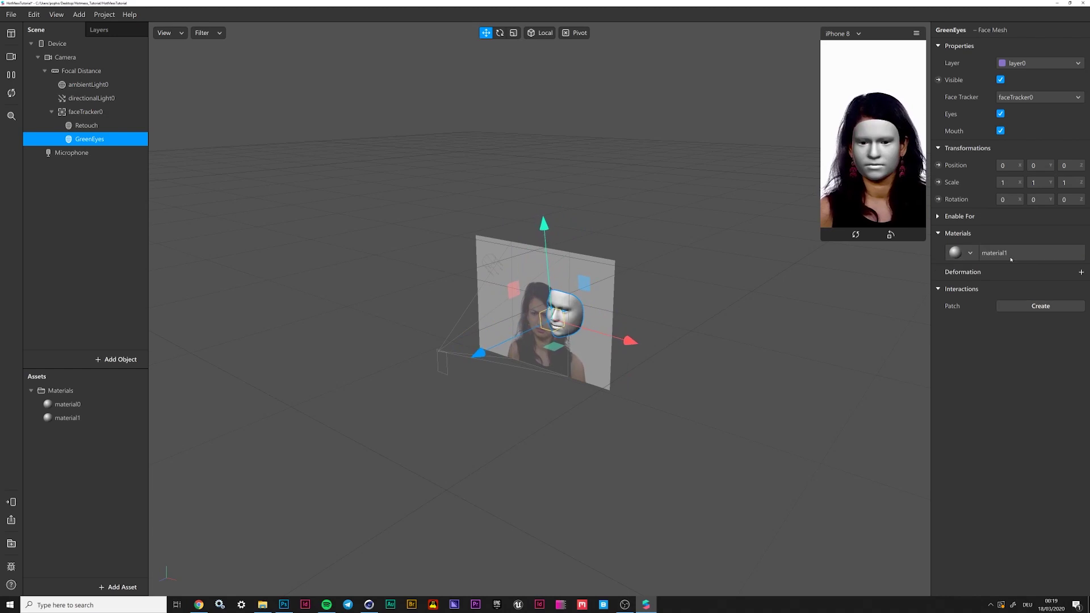
double_click(63, 405)
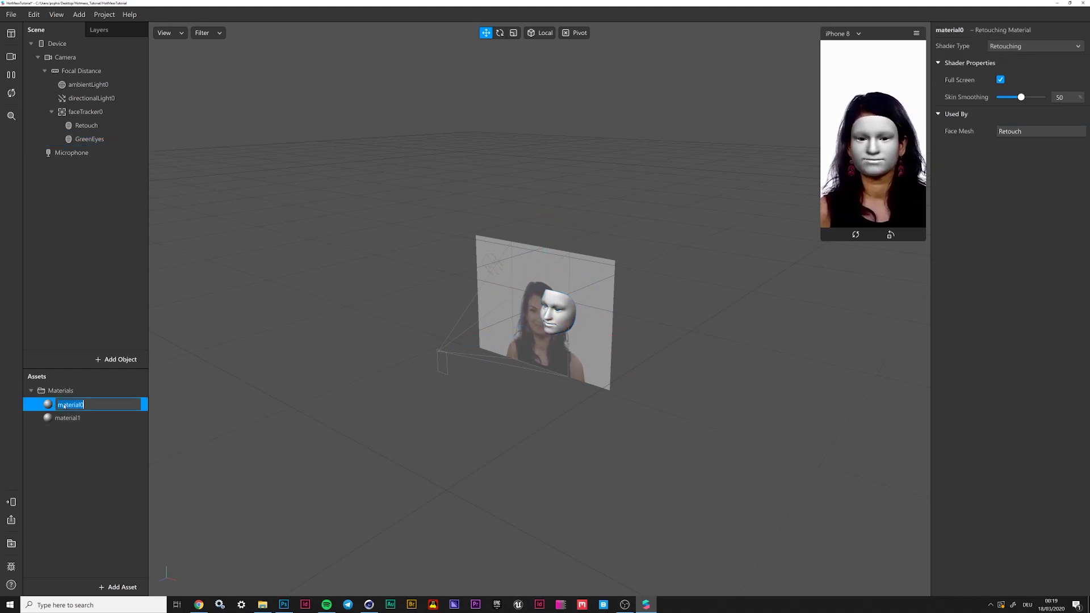
type("Retouch")
key("Return")
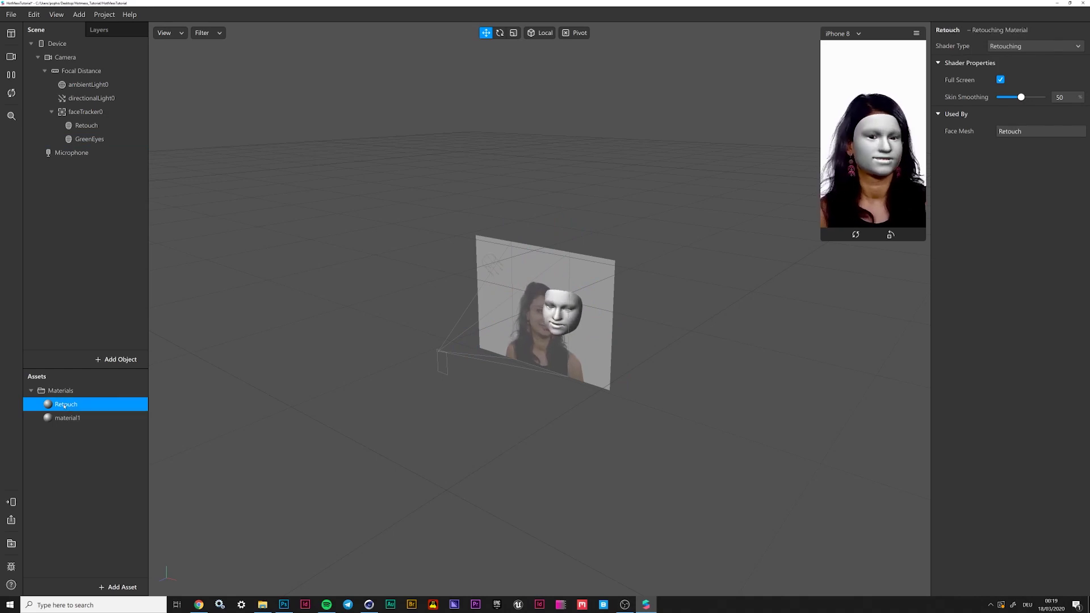
Rename material1 to GreenEyes, leaving its diffuse texture empty
double_click(72, 419)
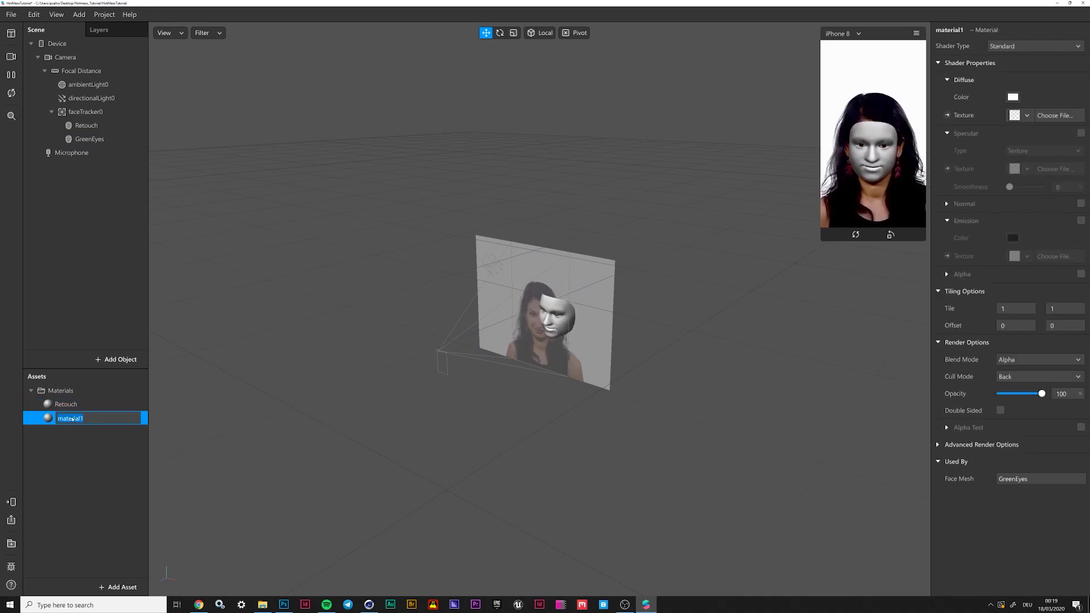
type("Gre")
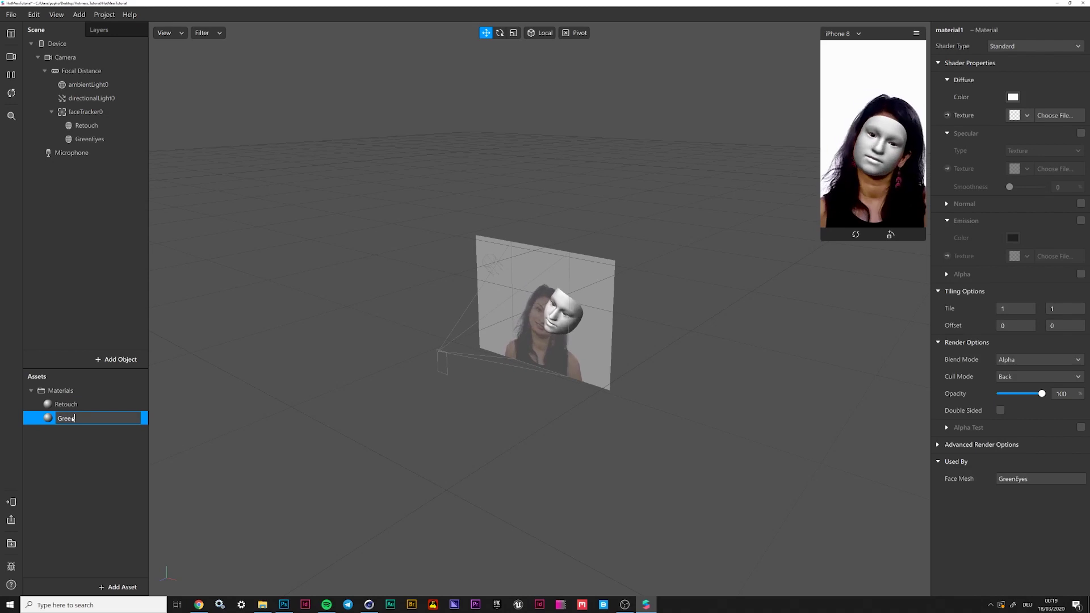
type("enEyes")
key("Return")
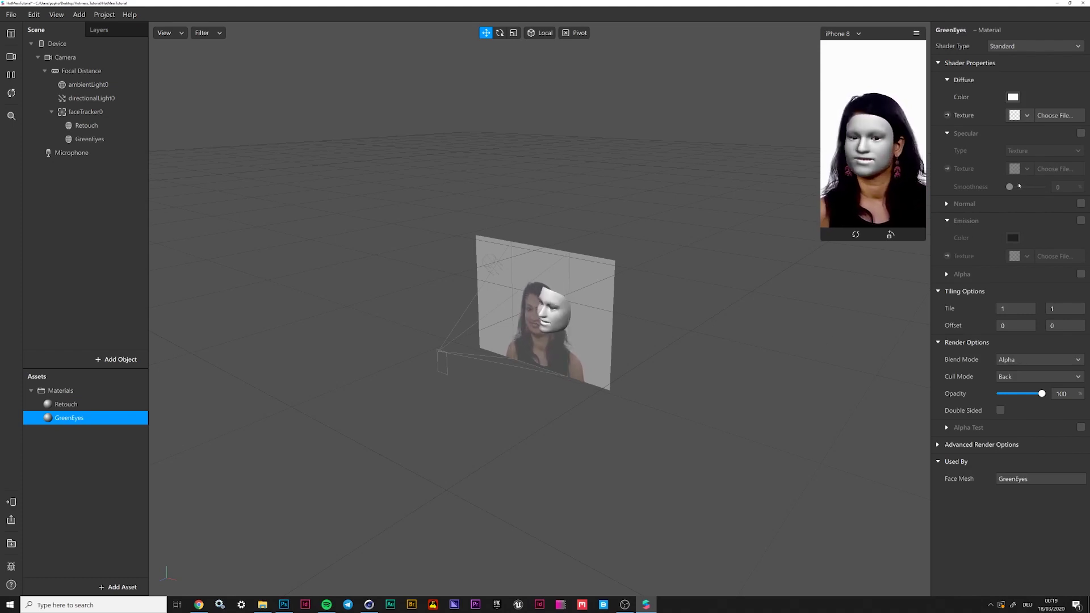
left_click(1028, 115)
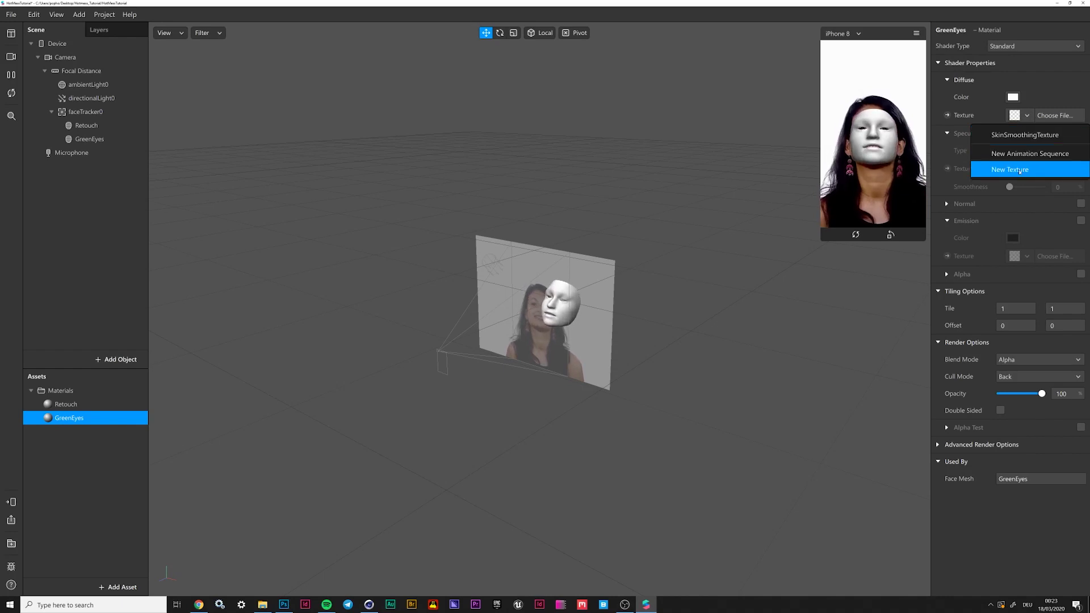
left_click(1032, 115)
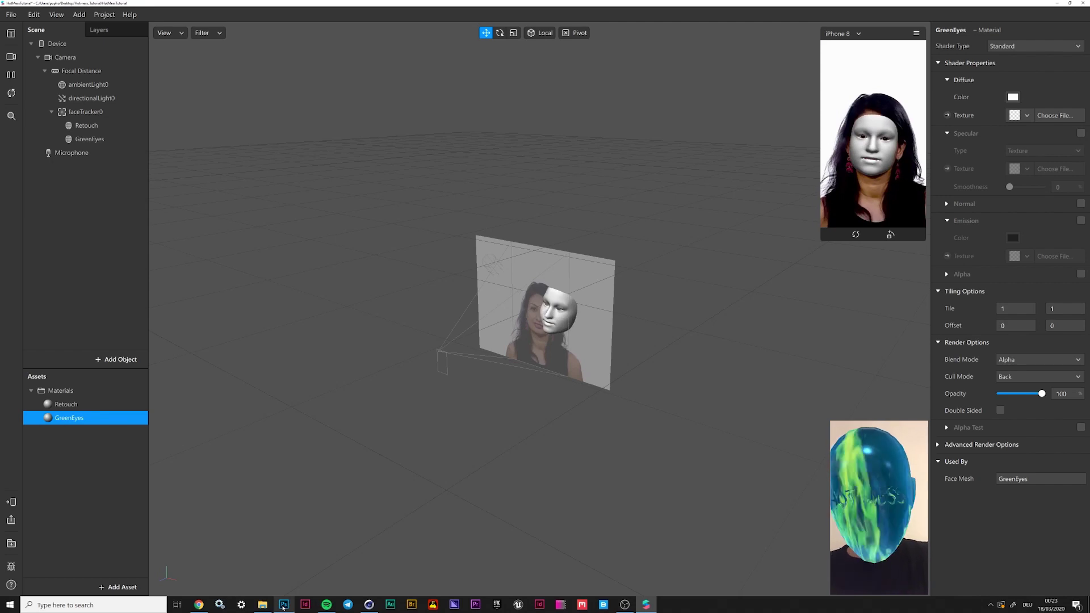
Create a new 500 × 500 pixel Photoshop document with a white background
left_click(283, 605)
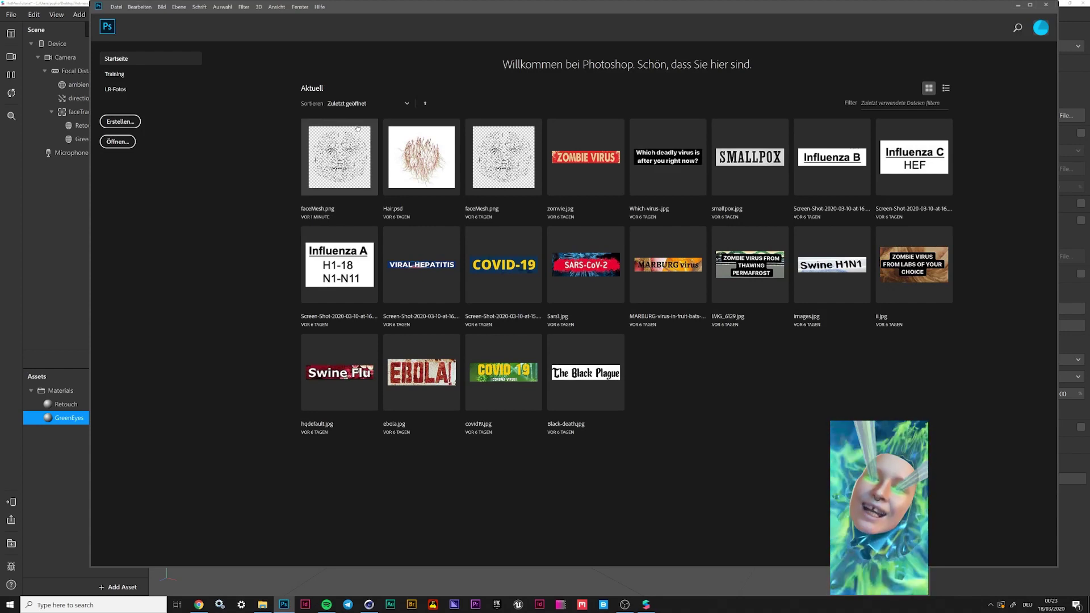
key("ctrl+n")
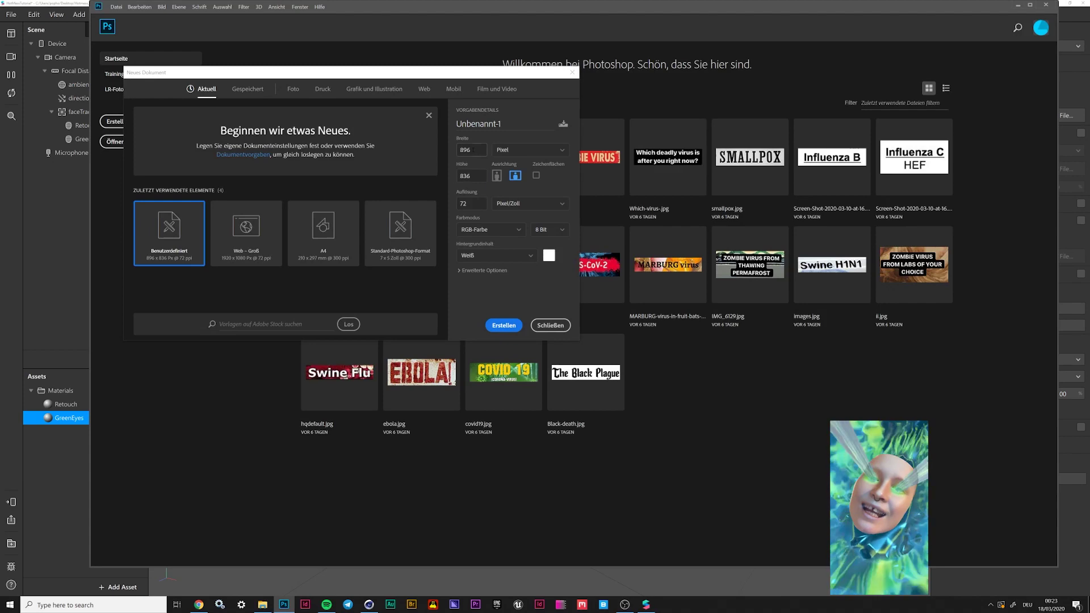
type("500")
key("Tab")
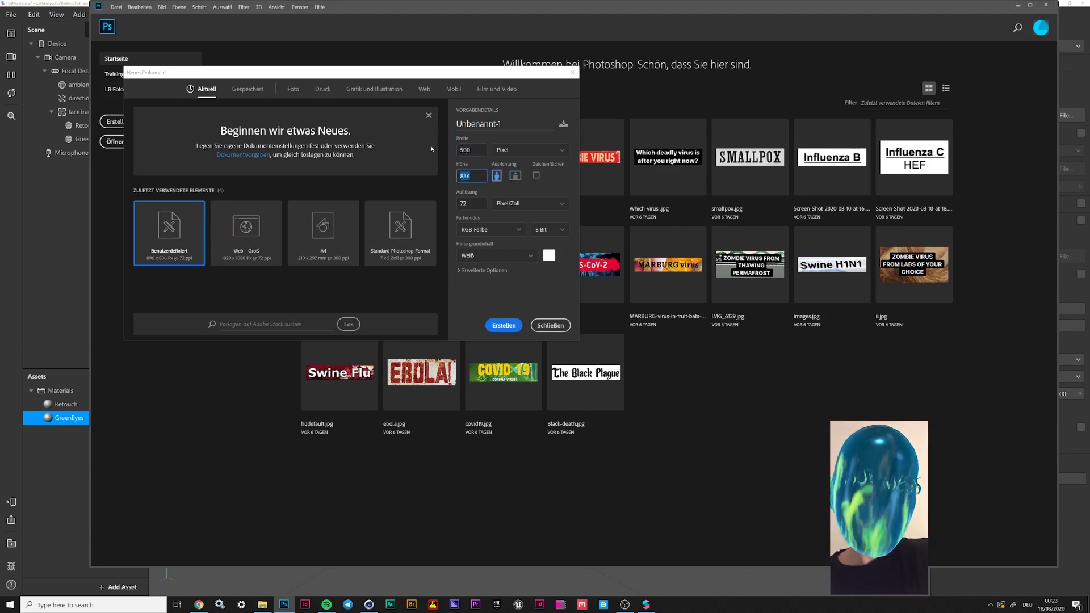
type("500")
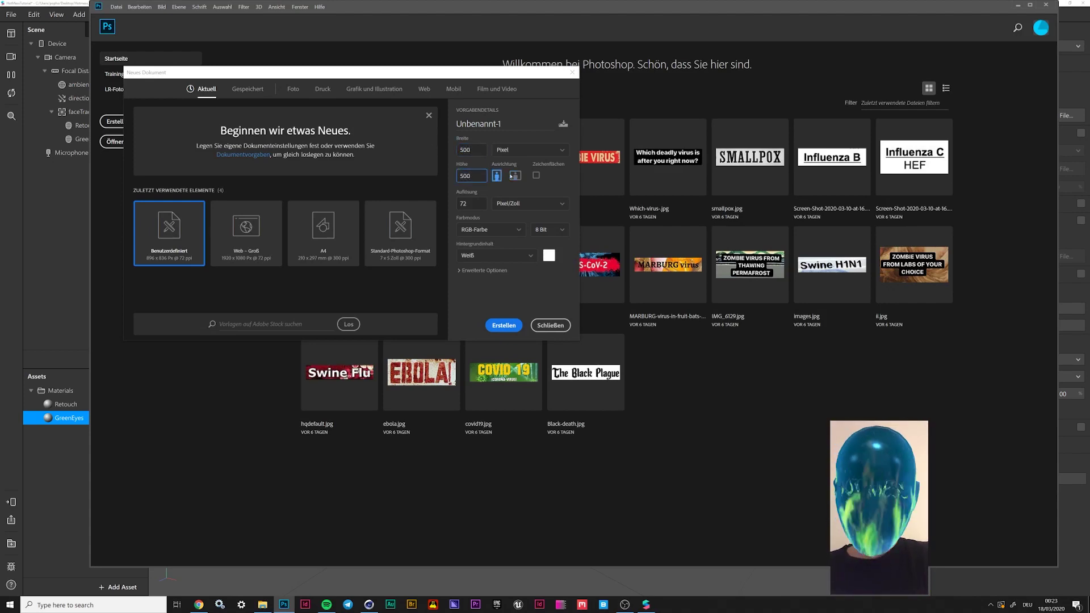
left_click(505, 254)
left_click(486, 301)
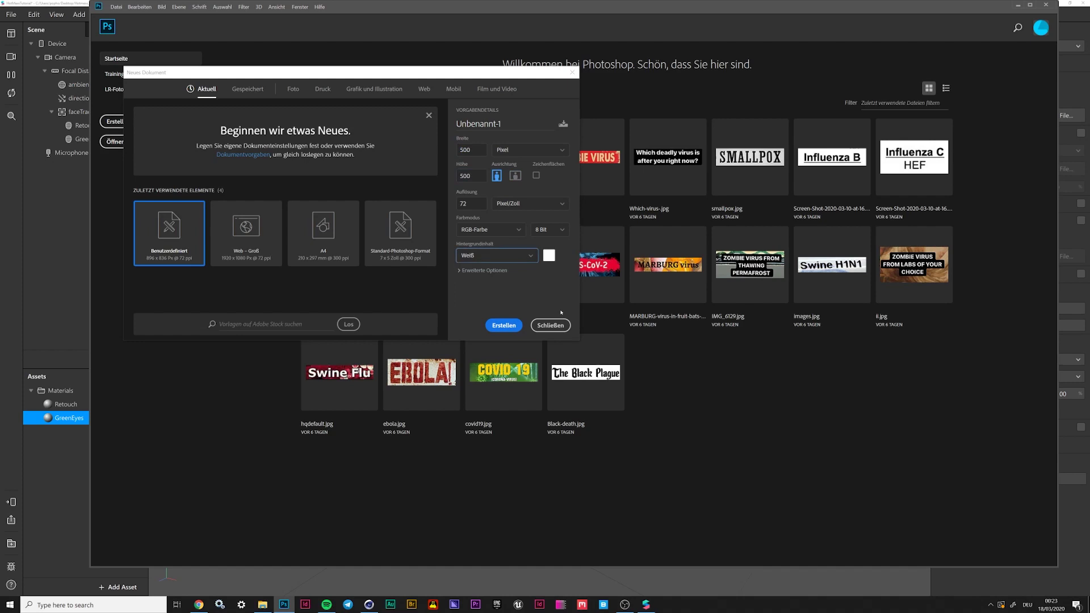
left_click(511, 326)
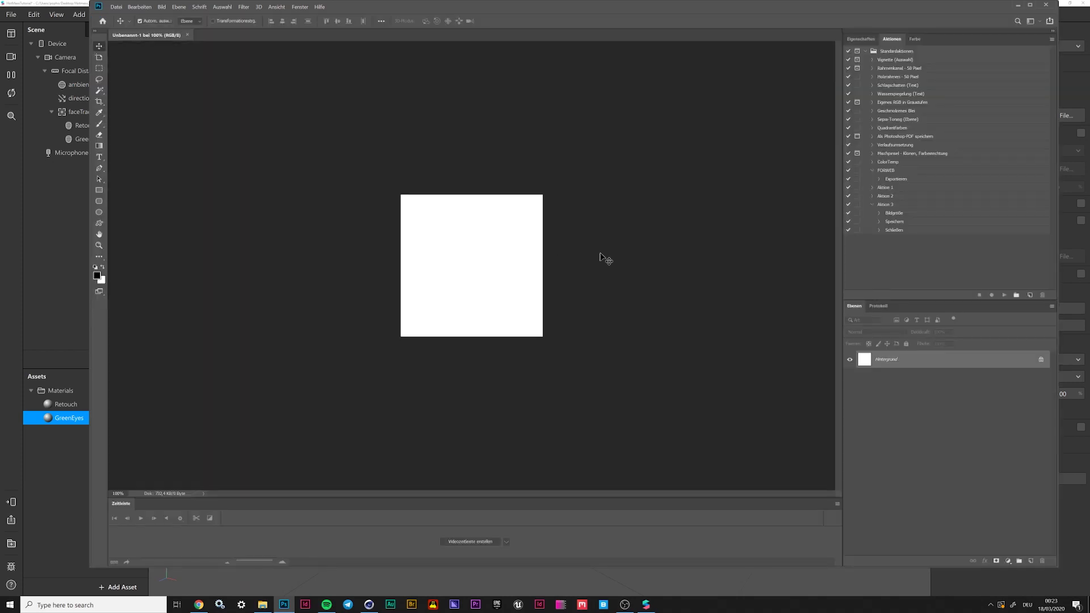
Unlock the background and place the faceMesh texture from FaceAssets/Textures as a layer
left_click(1044, 359)
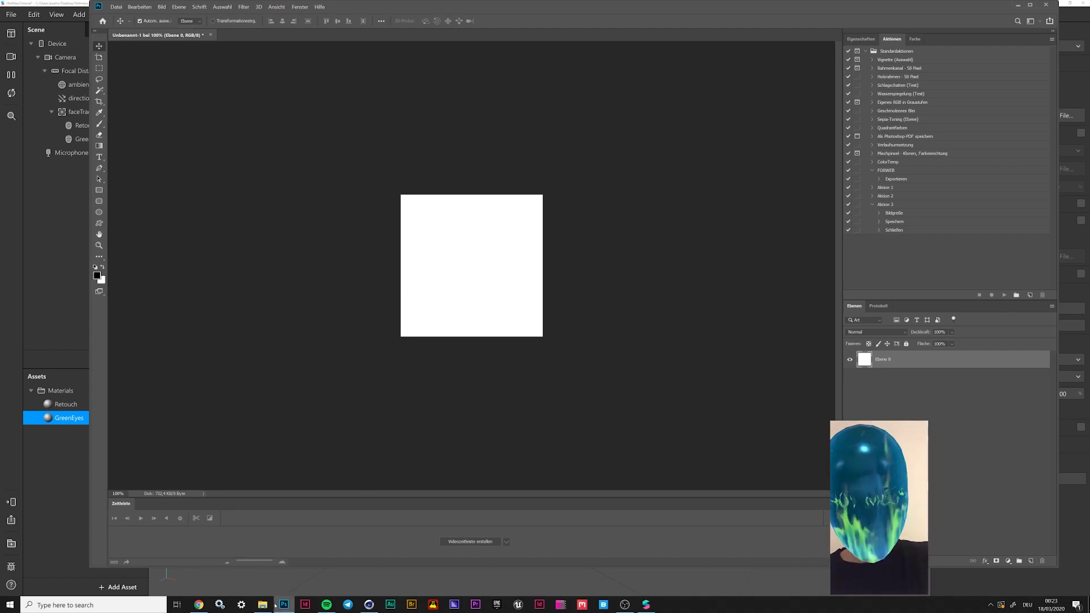
left_click(263, 605)
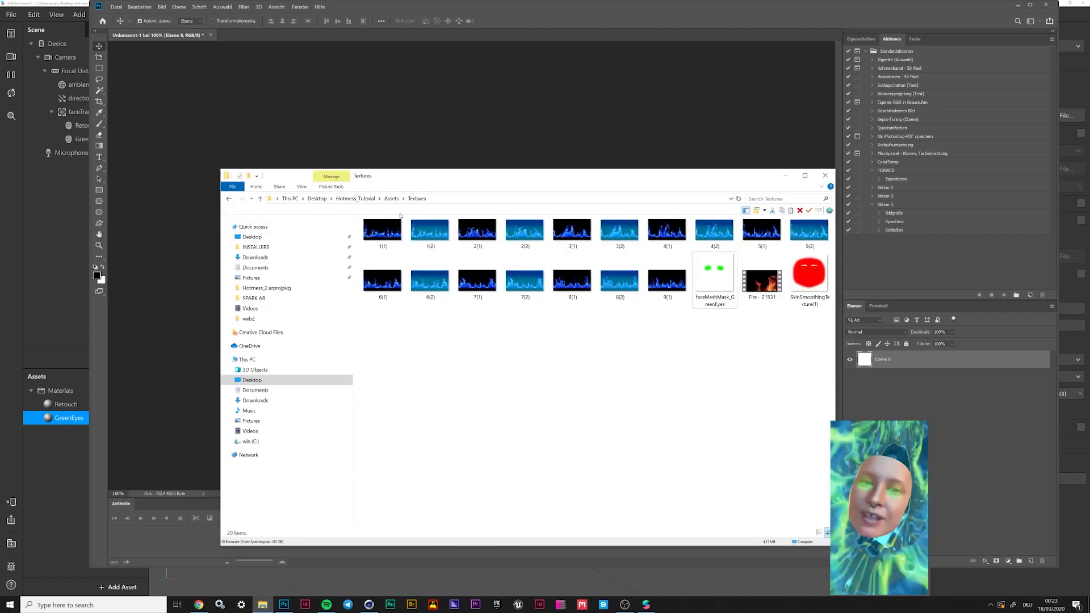
left_click(392, 199)
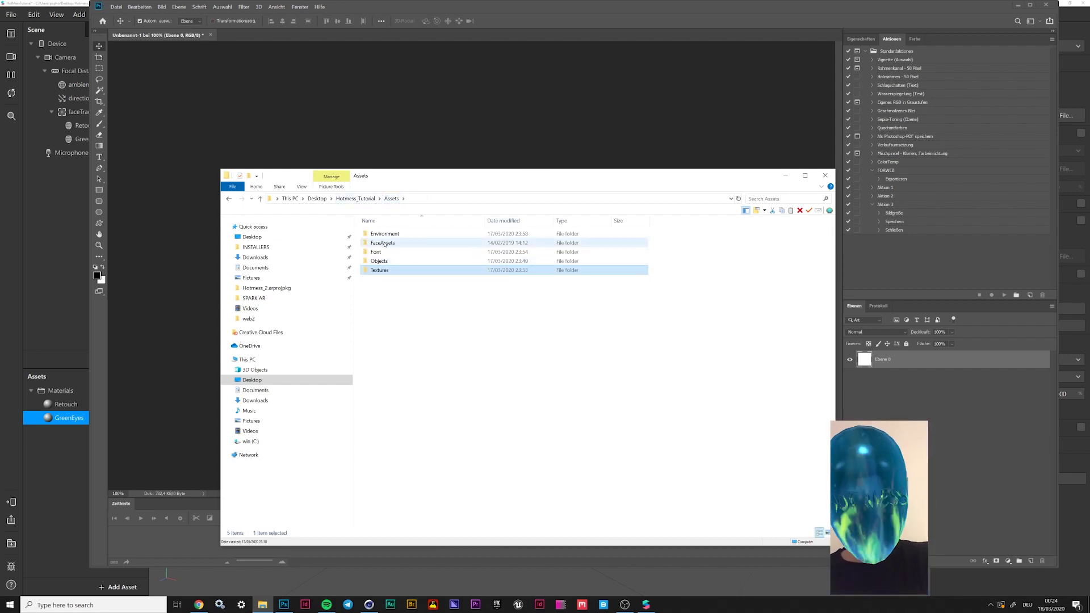
double_click(385, 243)
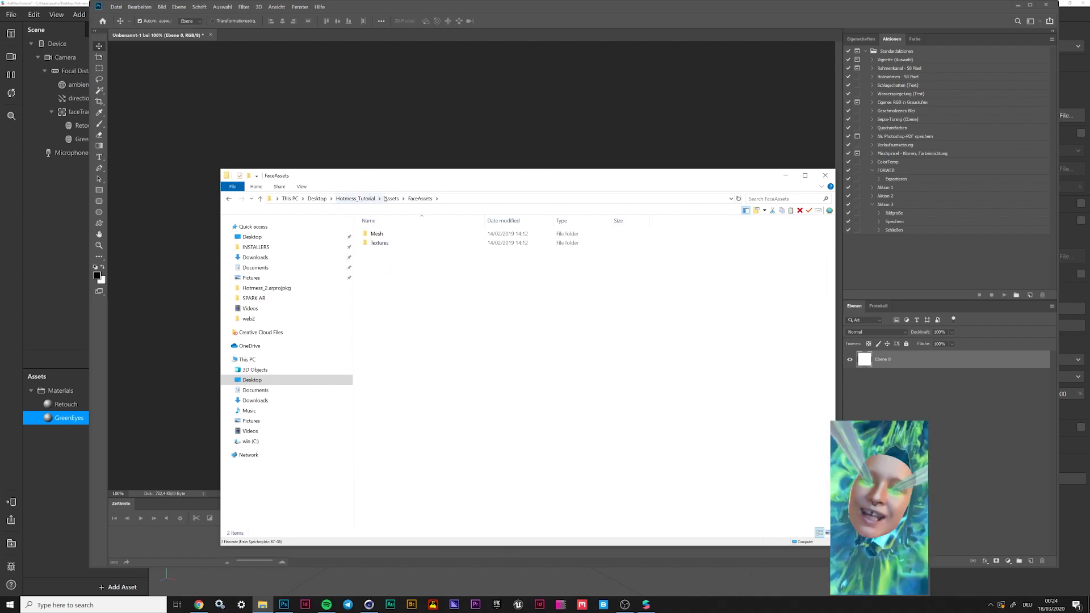
double_click(379, 243)
left_click(525, 241)
left_click_drag(514, 171, 469, 404)
left_click_drag(476, 473, 487, 275)
key("Return")
left_click(954, 377)
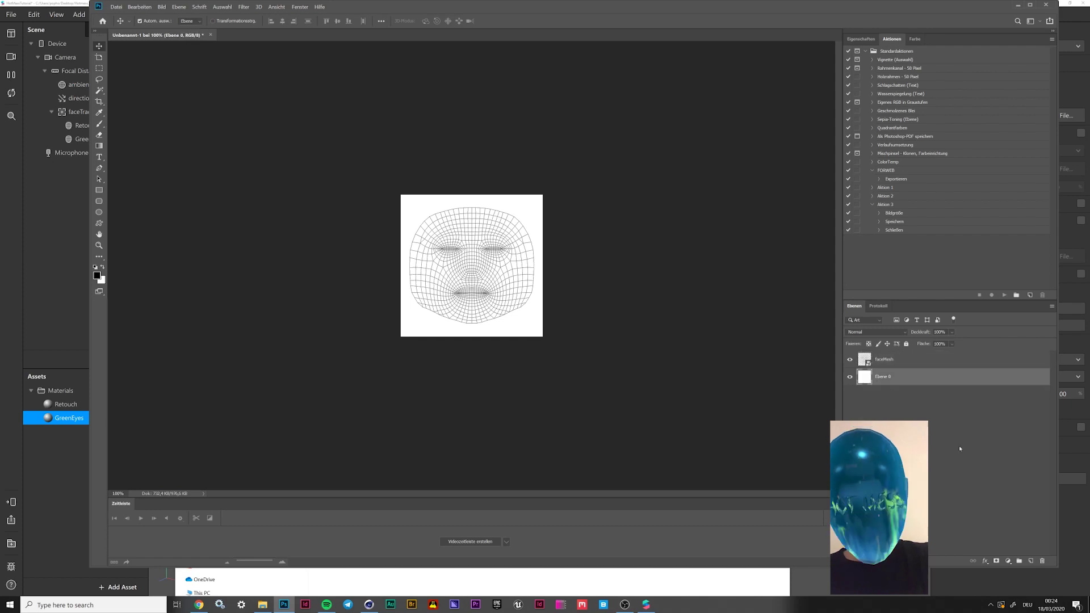
Add a new empty layer above faceMesh and set up a 50 px brush
key("ctrl+shift+alt+n")
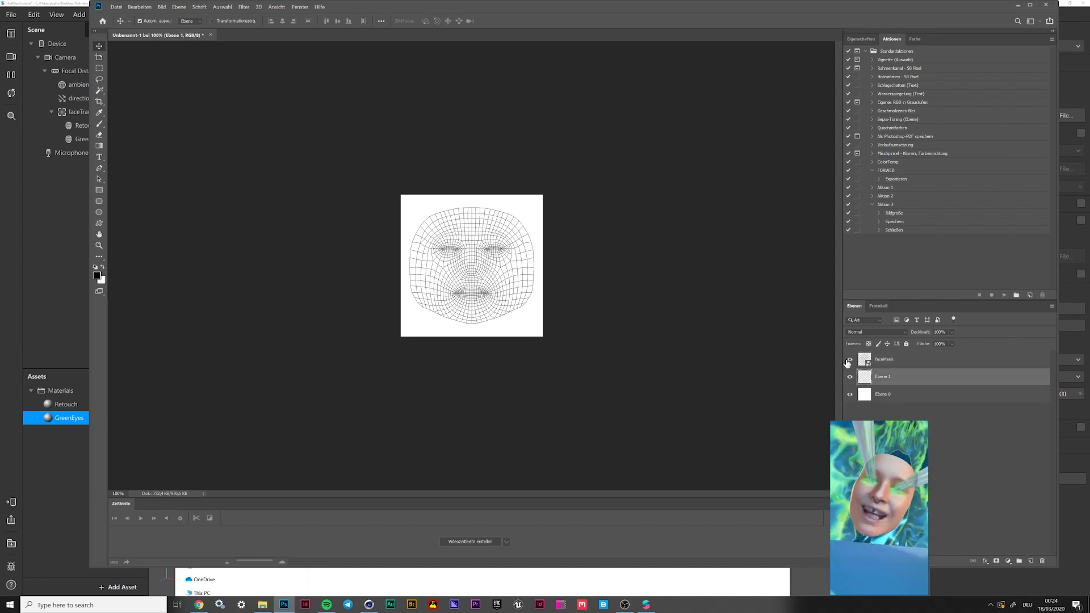
mouse_move(886, 376)
left_mouse_down()
mouse_move(880, 390)
mouse_move(917, 391)
mouse_move(891, 367)
left_mouse_up()
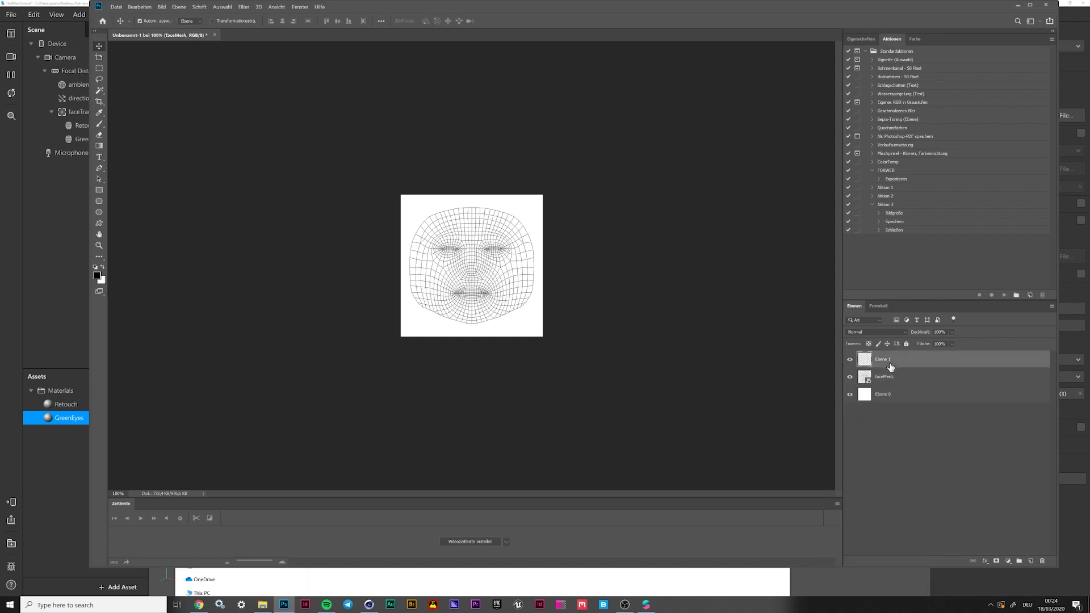
scroll(494, 272, "up", 2, "alt")
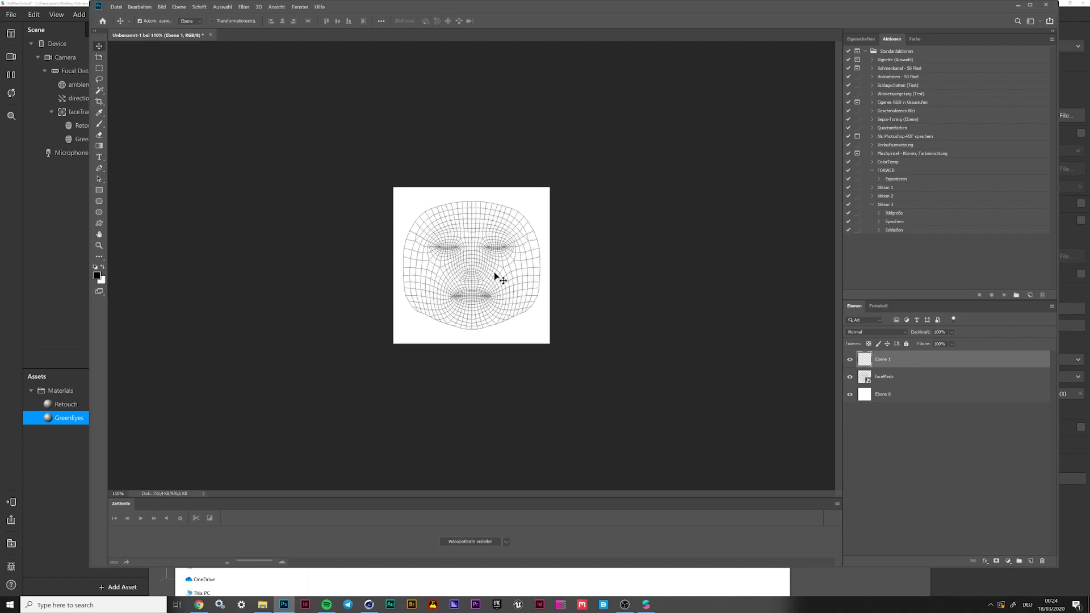
scroll(495, 272, "up", 8, "alt")
left_click(98, 124)
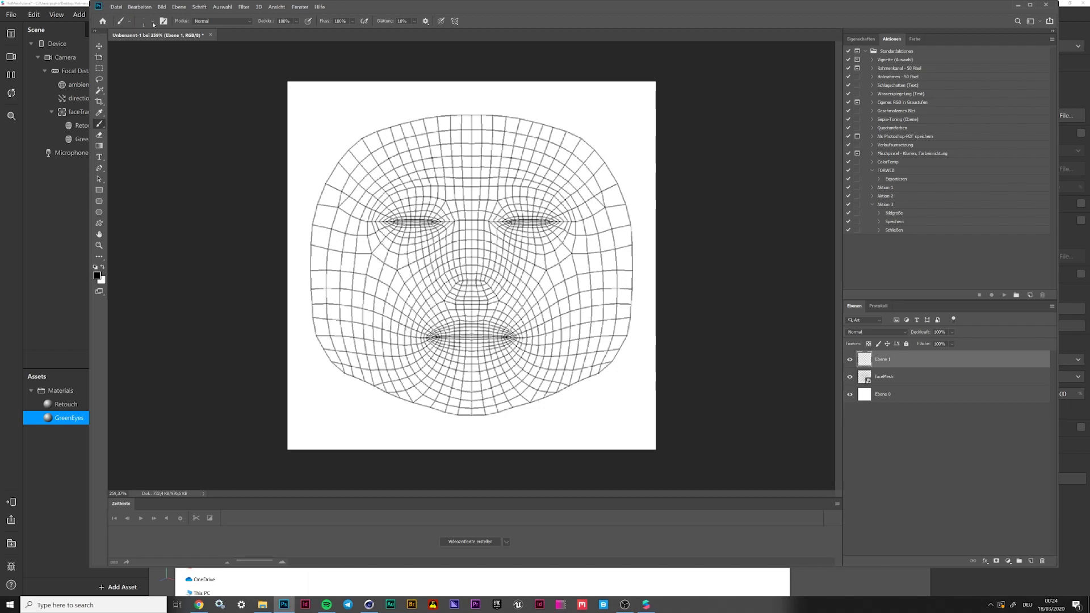
left_click(132, 21)
type("50 Px")
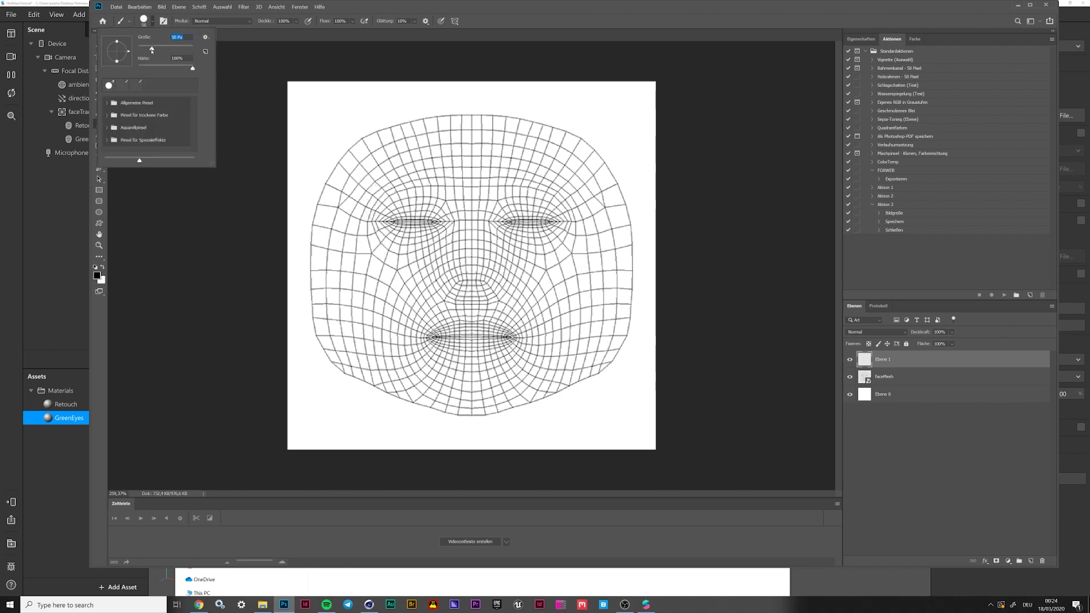
Set brush hardness to 39% and try green strokes over both eyes, undoing them
left_click_drag(168, 66, 160, 67)
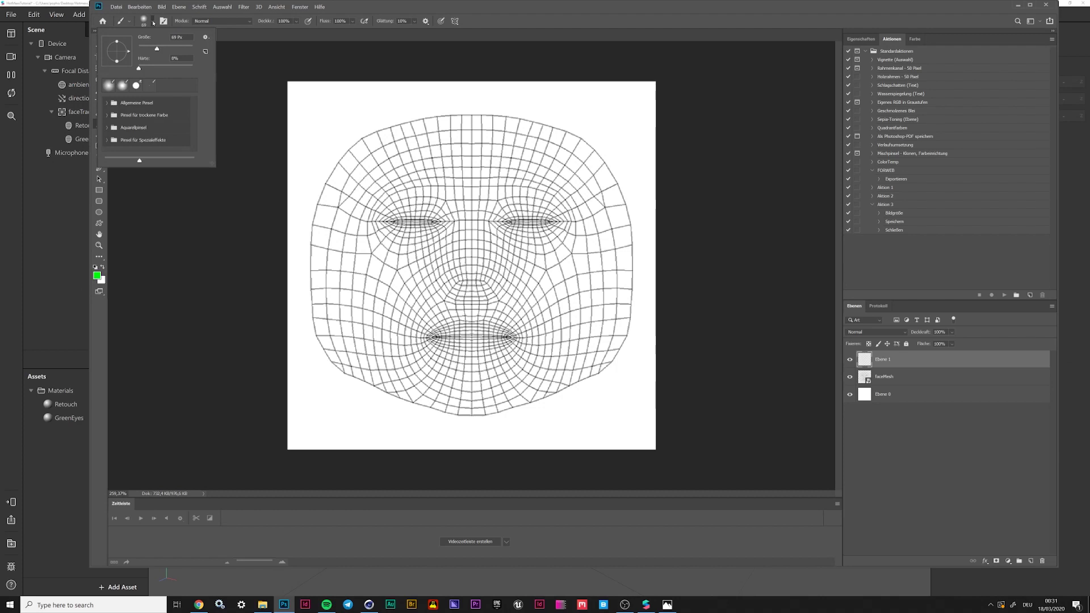
key("Return")
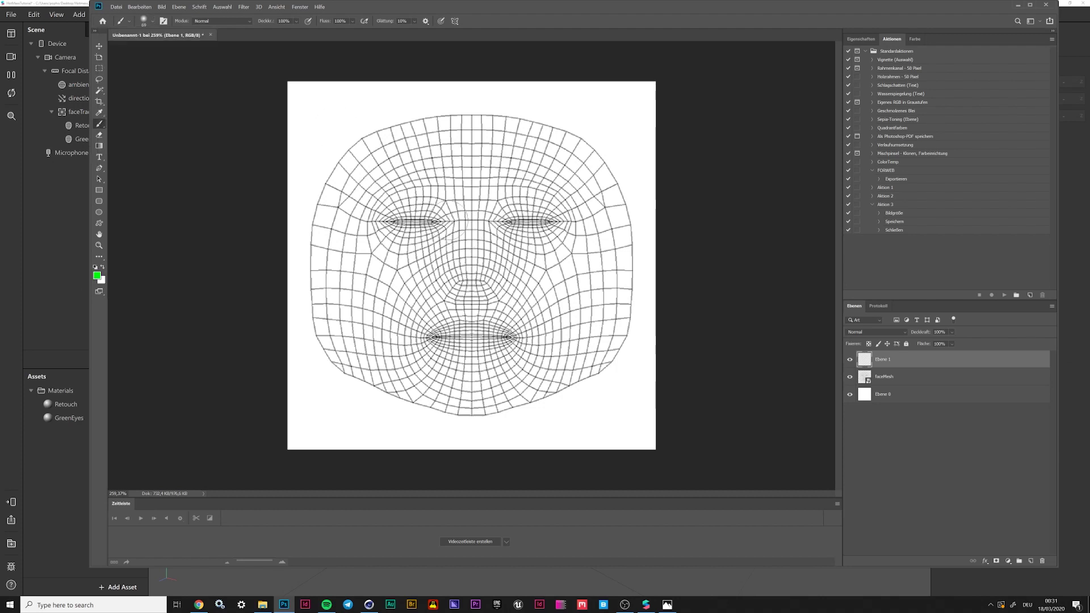
mouse_move(438, 210)
left_mouse_down()
mouse_move(370, 221)
mouse_move(401, 247)
mouse_move(449, 224)
left_mouse_up()
mouse_move(528, 205)
left_mouse_down()
mouse_move(505, 213)
mouse_move(528, 239)
mouse_move(565, 215)
mouse_move(539, 196)
left_mouse_up()
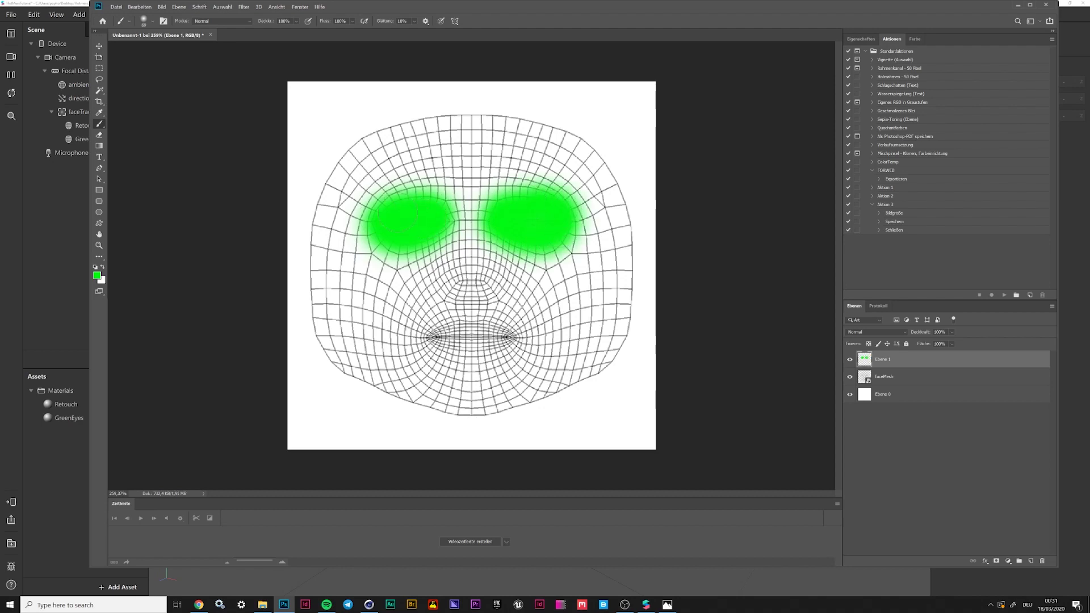
left_click_drag(404, 213, 407, 215)
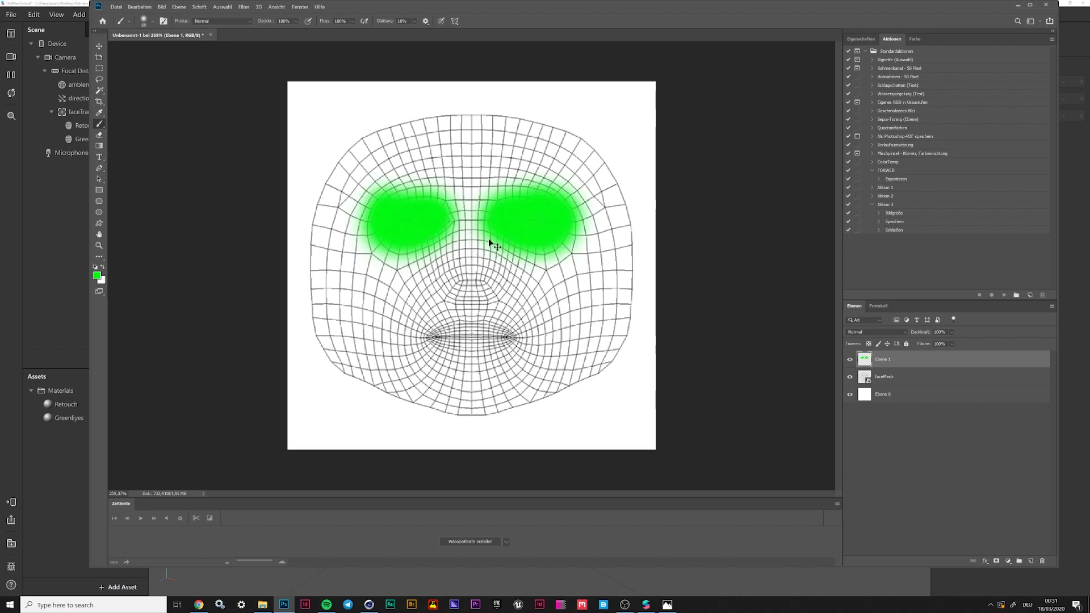
key("ctrl+z")
key("ctrl+z")
key("ctrl+shift+z")
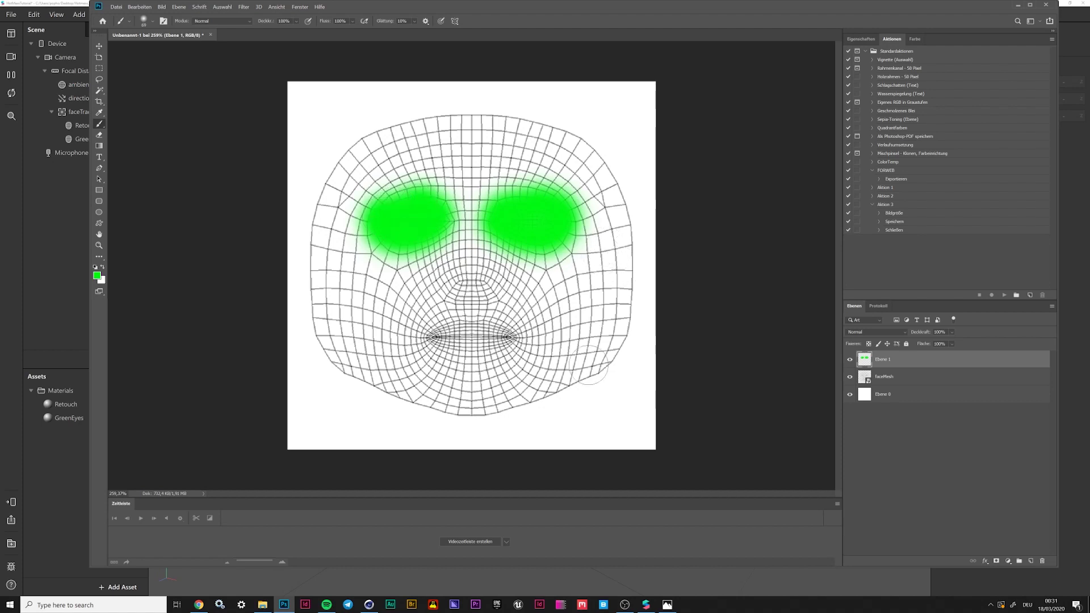
key("ctrl+z")
key("ctrl+z")
key("ctrl+z")
key("ctrl+z")
left_click(432, 209)
mouse_move(433, 208)
left_mouse_down()
mouse_move(375, 210)
mouse_move(398, 241)
mouse_move(437, 227)
mouse_move(446, 205)
left_mouse_up()
mouse_move(514, 201)
left_mouse_down()
mouse_move(500, 222)
mouse_move(546, 239)
mouse_move(563, 207)
mouse_move(545, 199)
left_mouse_up()
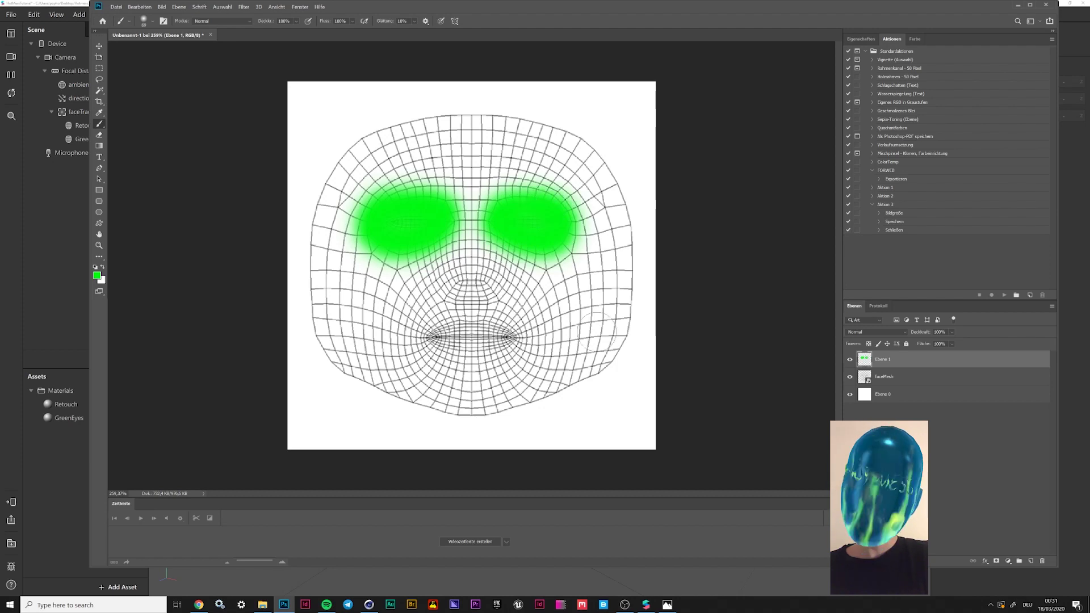
key("ctrl+z")
key("ctrl+z")
key("ctrl+z")
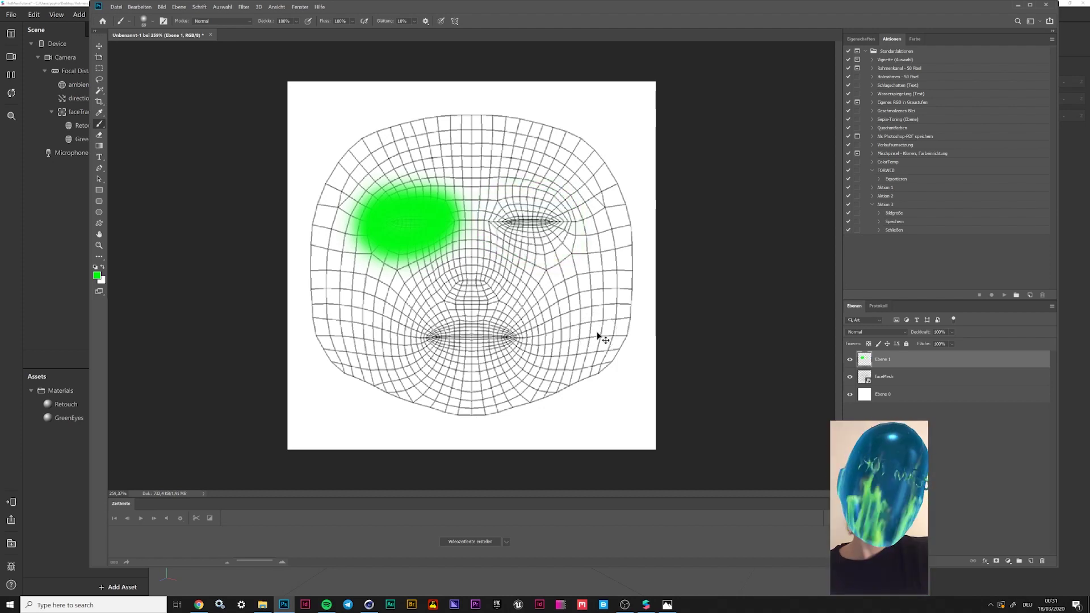
Paint soft green patches over both eyes at 47 px, then hide faceMesh and background layers
left_click(154, 22)
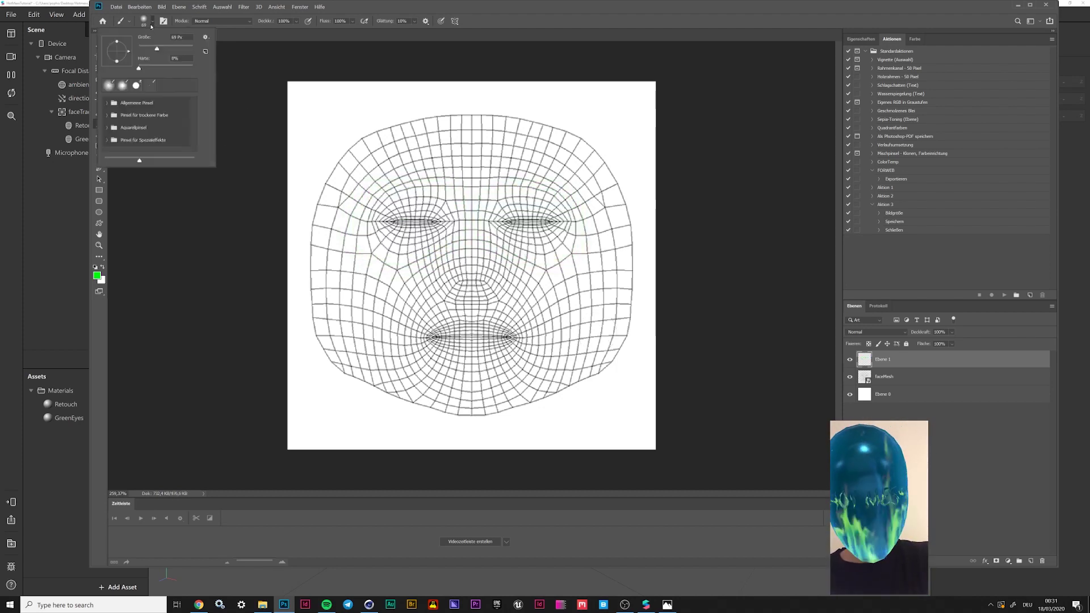
left_click_drag(161, 49, 151, 50)
mouse_move(431, 210)
left_mouse_down()
mouse_move(386, 224)
mouse_move(426, 233)
mouse_move(430, 215)
left_mouse_up()
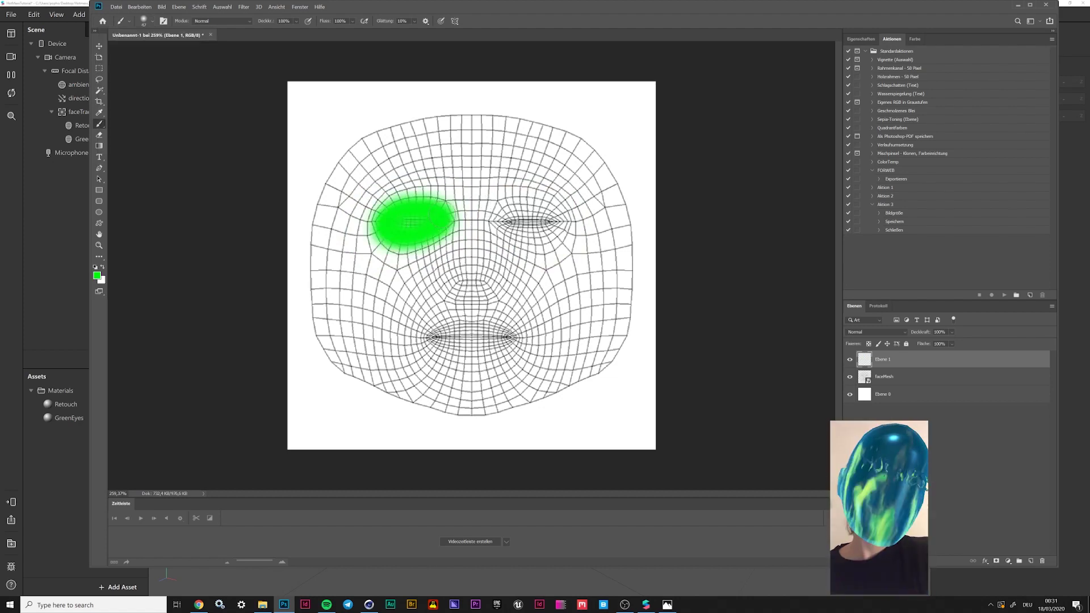
mouse_move(497, 210)
left_mouse_down()
mouse_move(534, 244)
mouse_move(562, 221)
mouse_move(500, 210)
left_mouse_up()
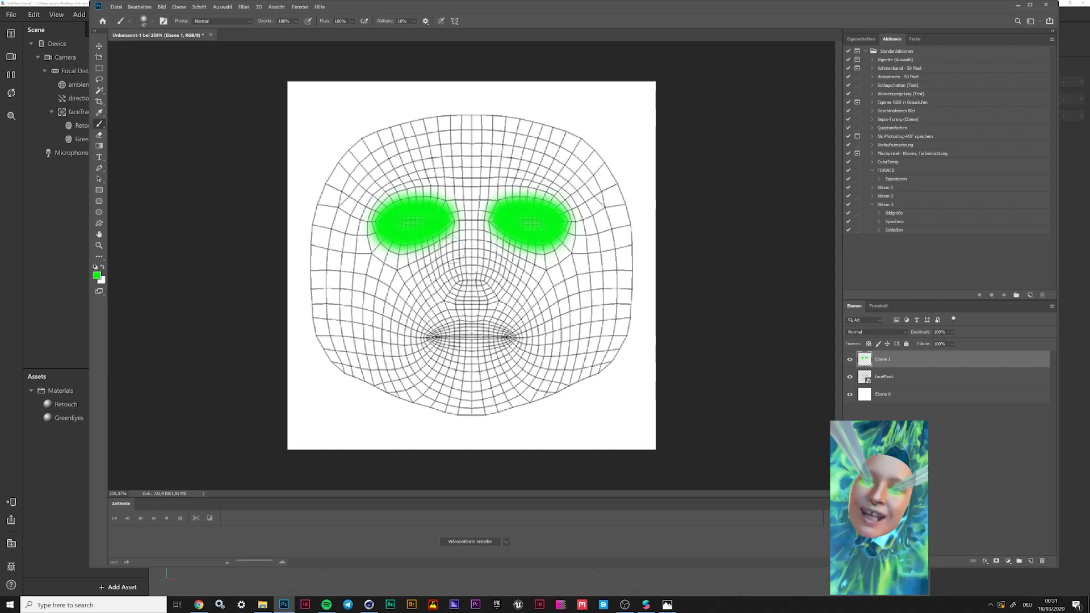
left_click(850, 376)
left_click(850, 394)
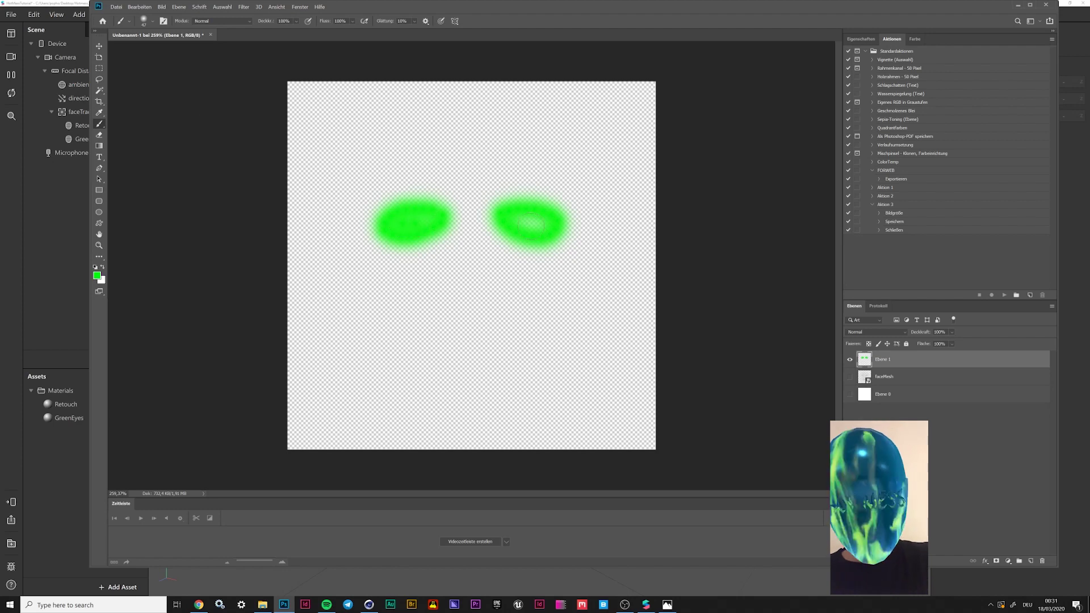
Export via Save for Web (Legacy) as PNG, saving into the Assets/Textures folder
left_click(116, 6)
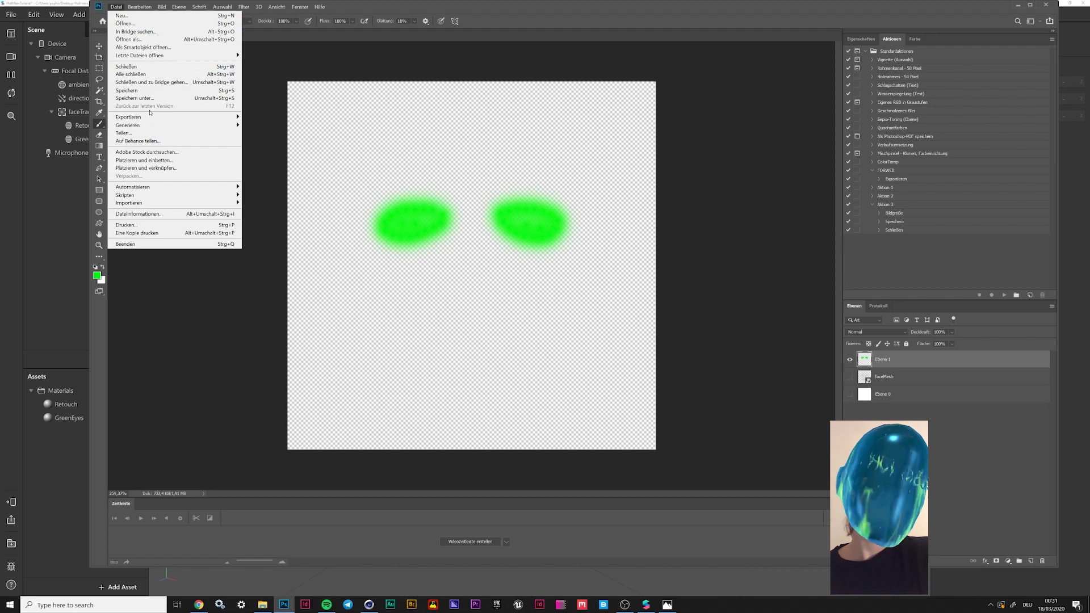
mouse_move(150, 117)
left_click(307, 147)
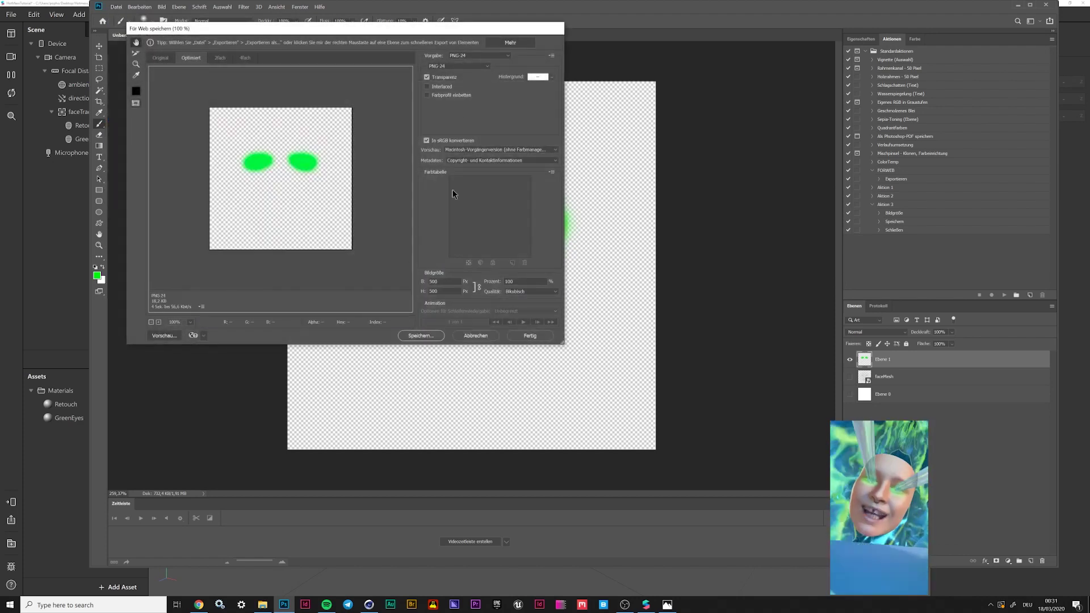
left_click(421, 335)
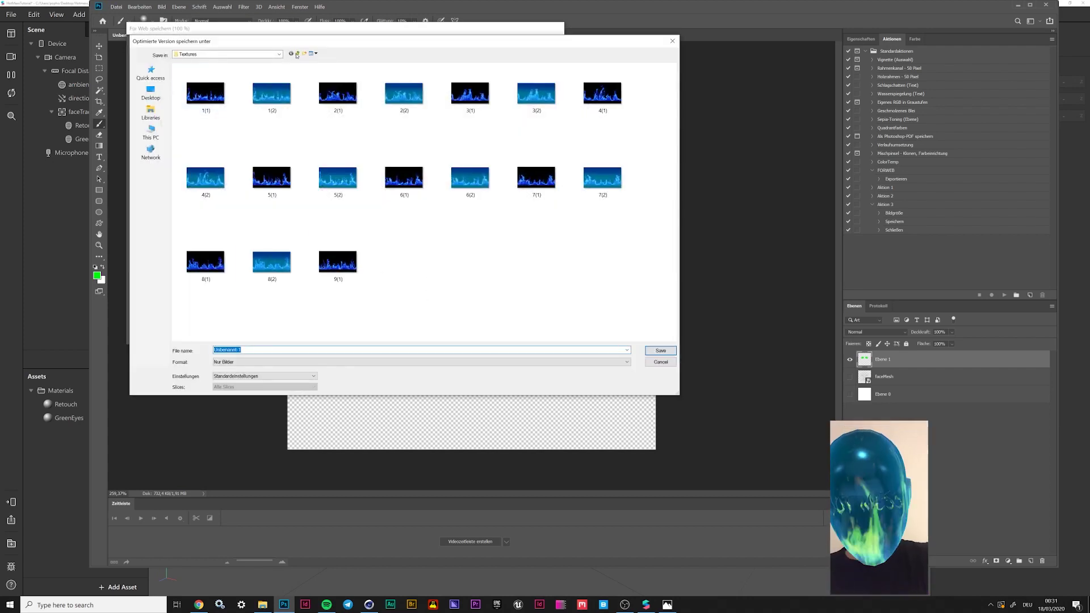
left_click(297, 54)
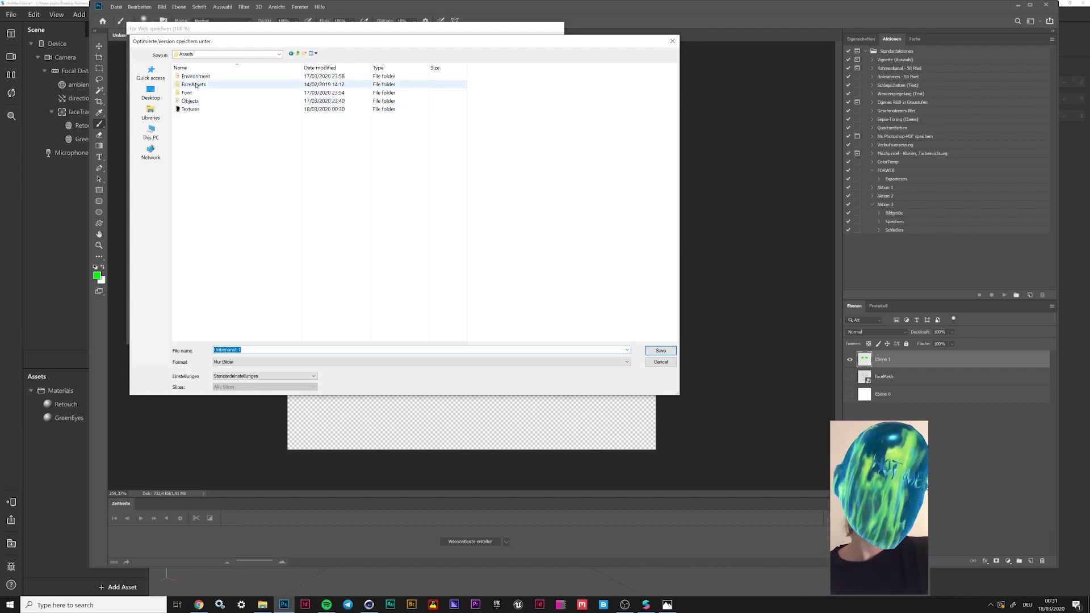
double_click(191, 109)
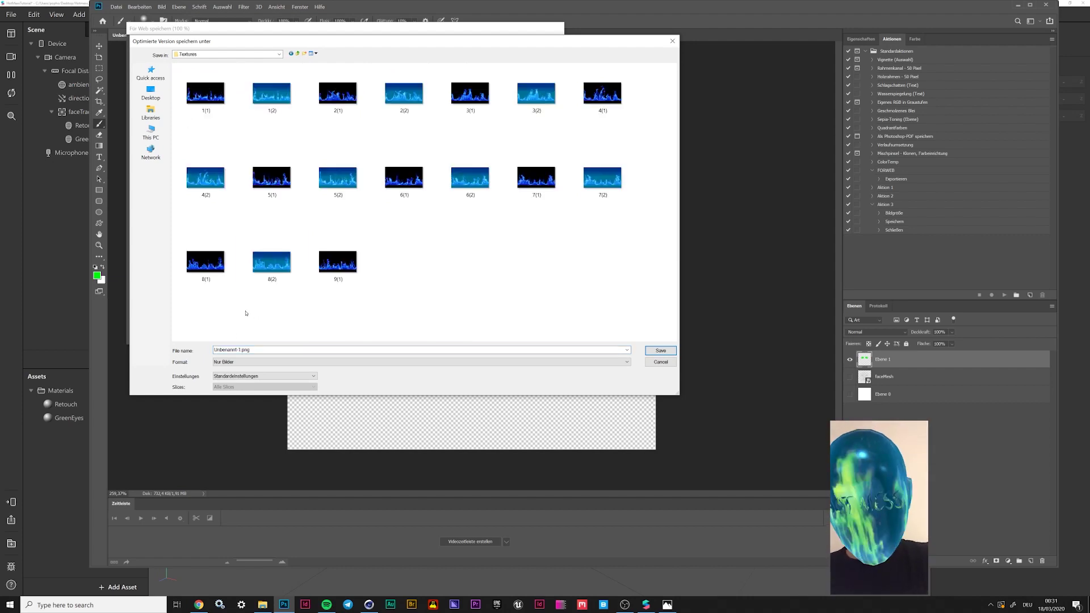
Name the PNG GreenEye.png, save it, and return to Spark AR Studio
double_click(241, 349)
left_click(240, 350)
left_click_drag(241, 350, 176, 348)
key("BackSpace")
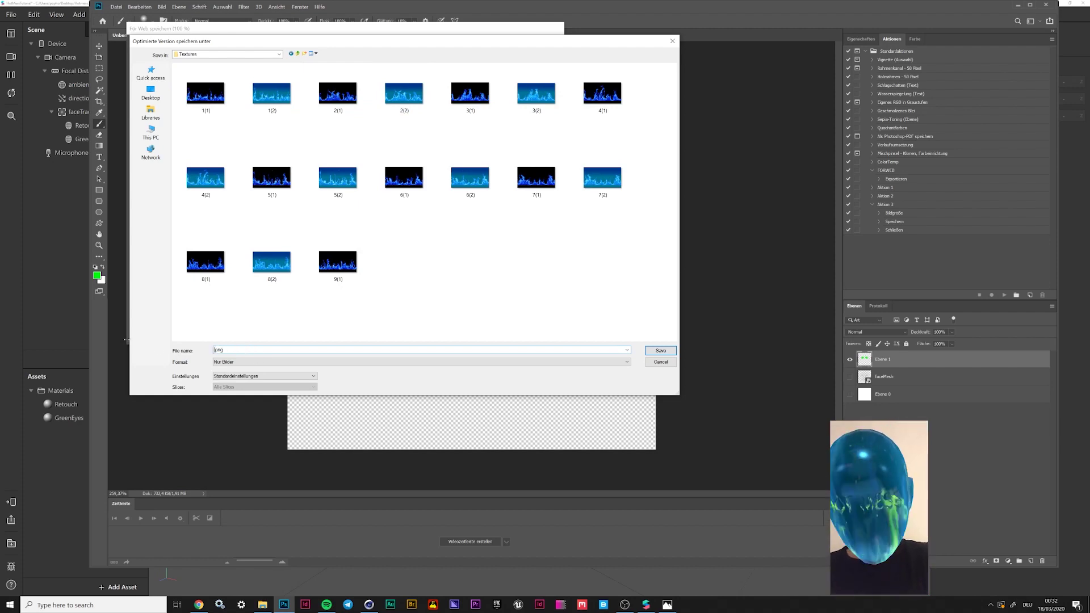
type("nEyes")
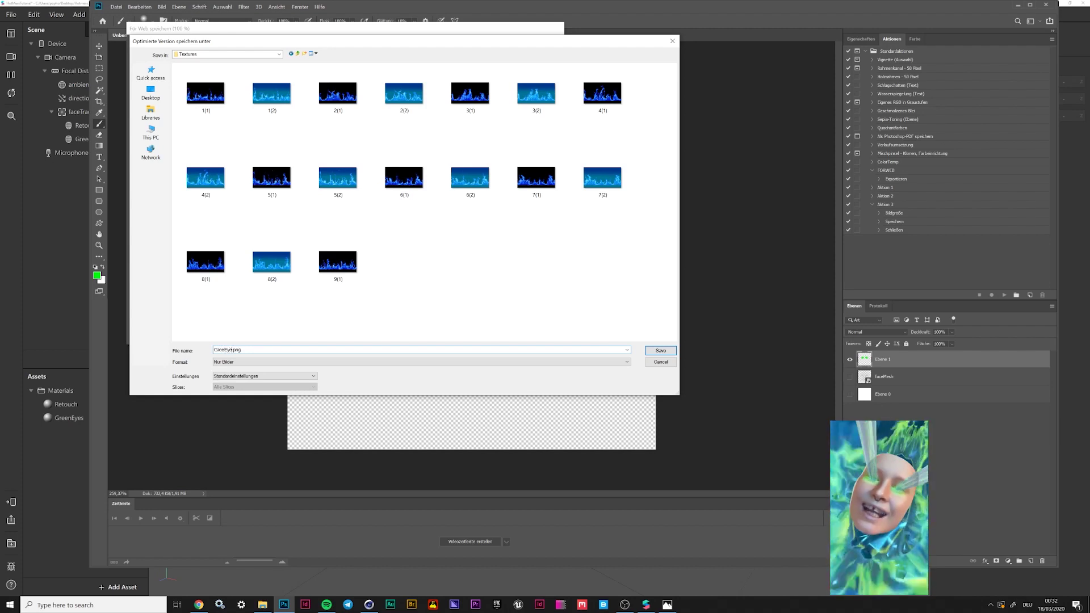
key("Return")
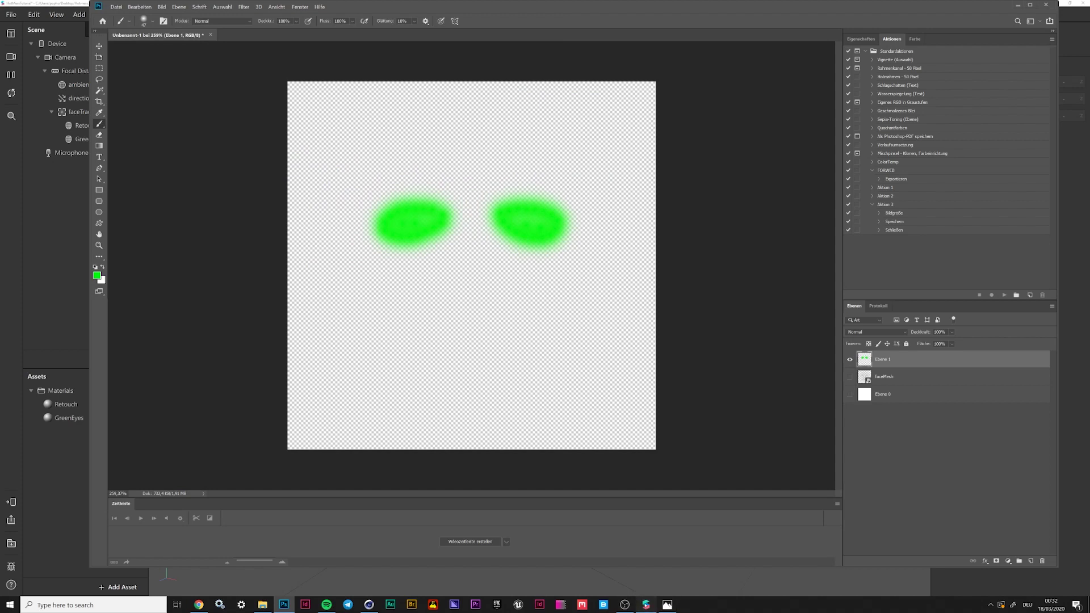
left_click(645, 604)
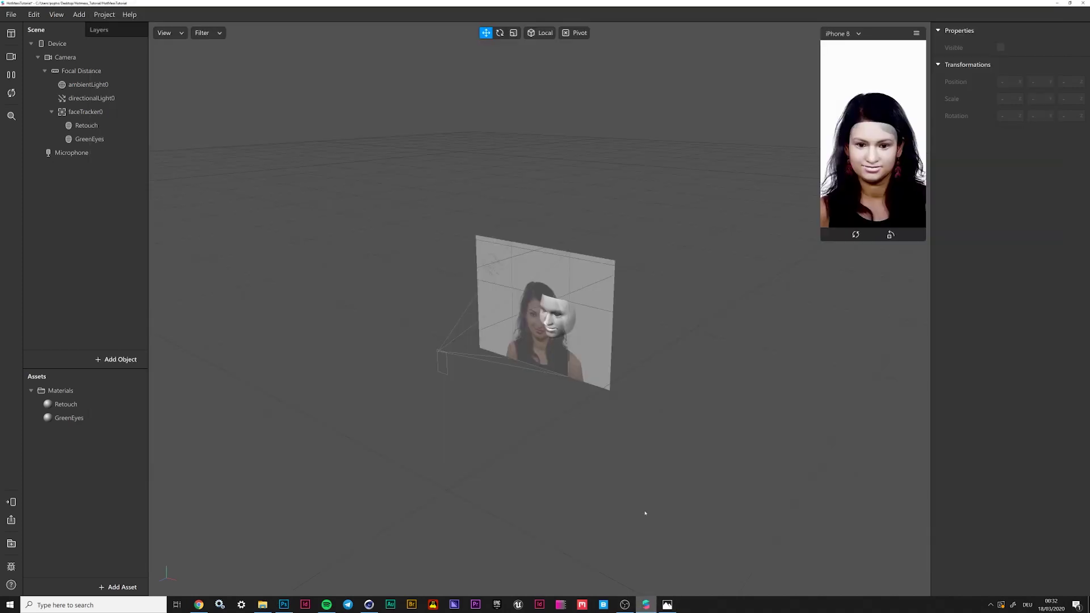
Import the green eyes PNG as the GreenEyes material's diffuse texture
left_click(104, 421)
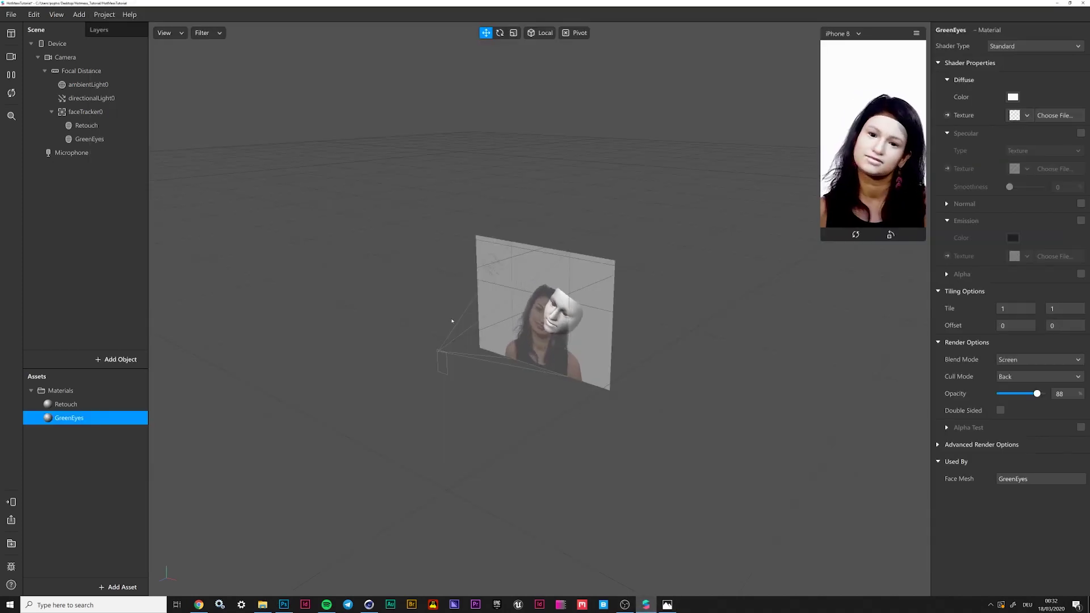
left_click(1026, 117)
left_click(1050, 168)
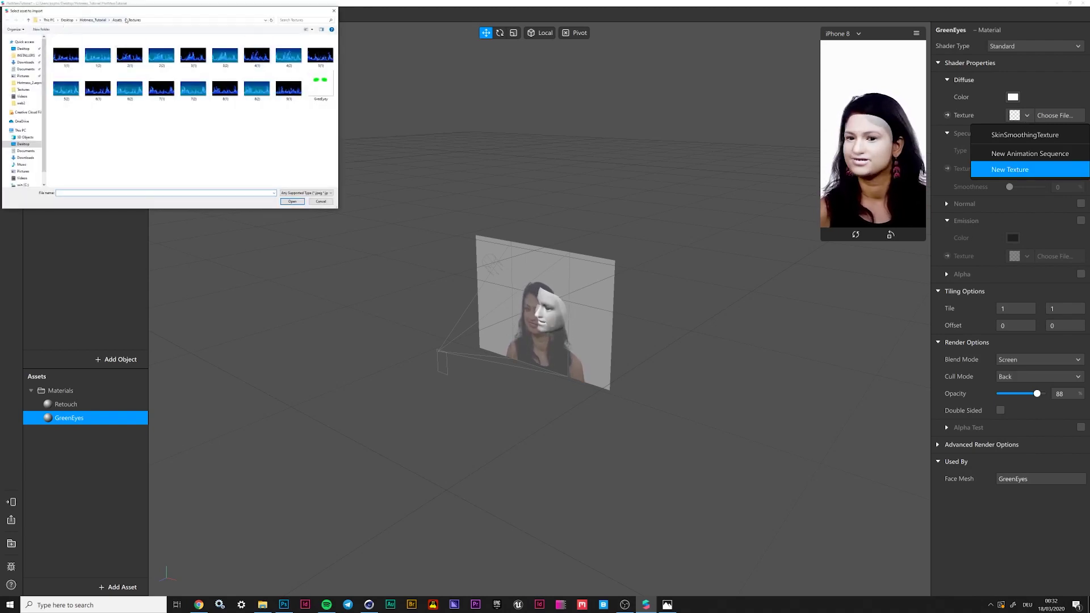
left_click(320, 85)
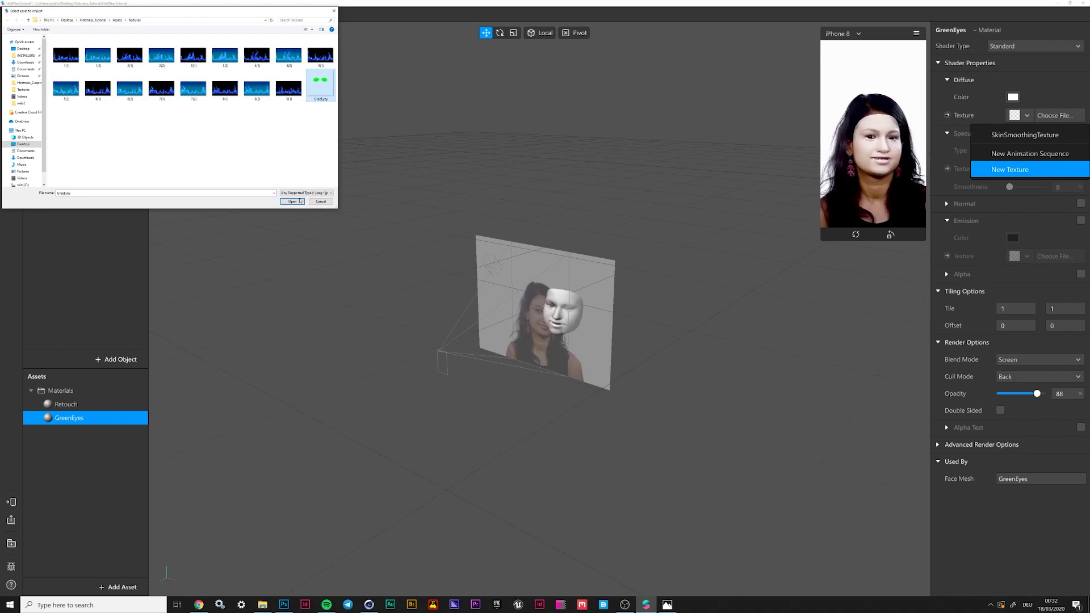
left_click(301, 201)
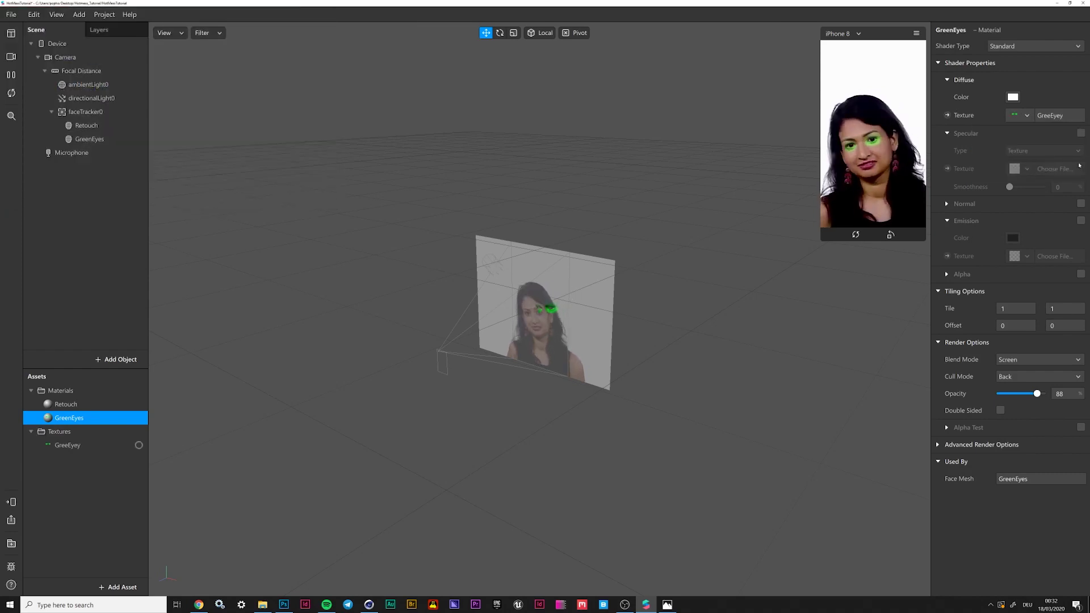
Set GreenEyes blending to Screen at 100 opacity, keeping the diffuse colour white
left_click(1037, 360)
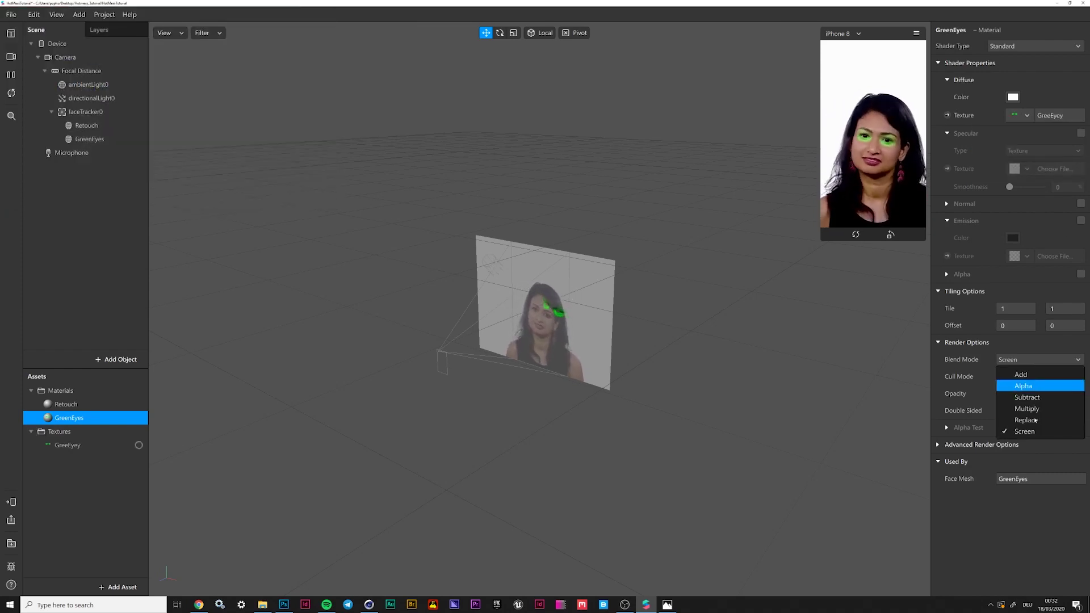
left_click(1028, 386)
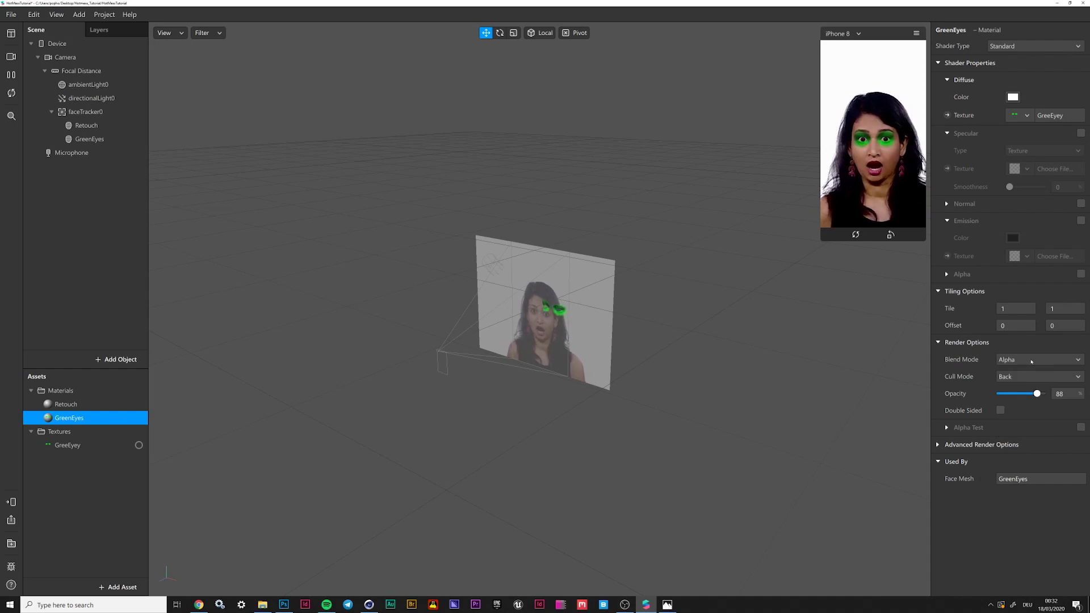
left_click(1031, 360)
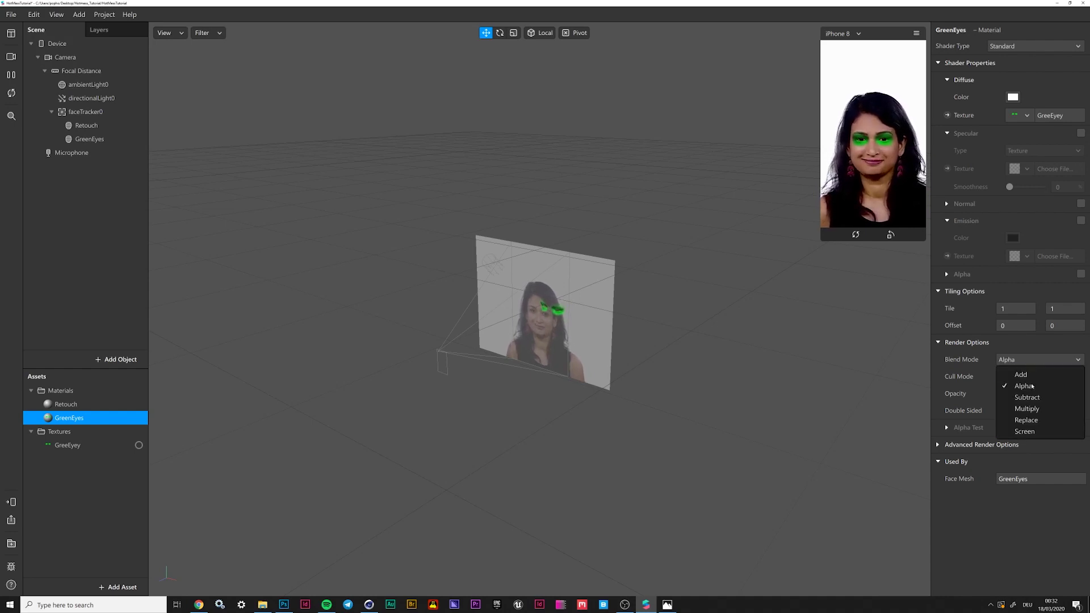
left_click(1036, 432)
left_click_drag(1039, 399, 1045, 396)
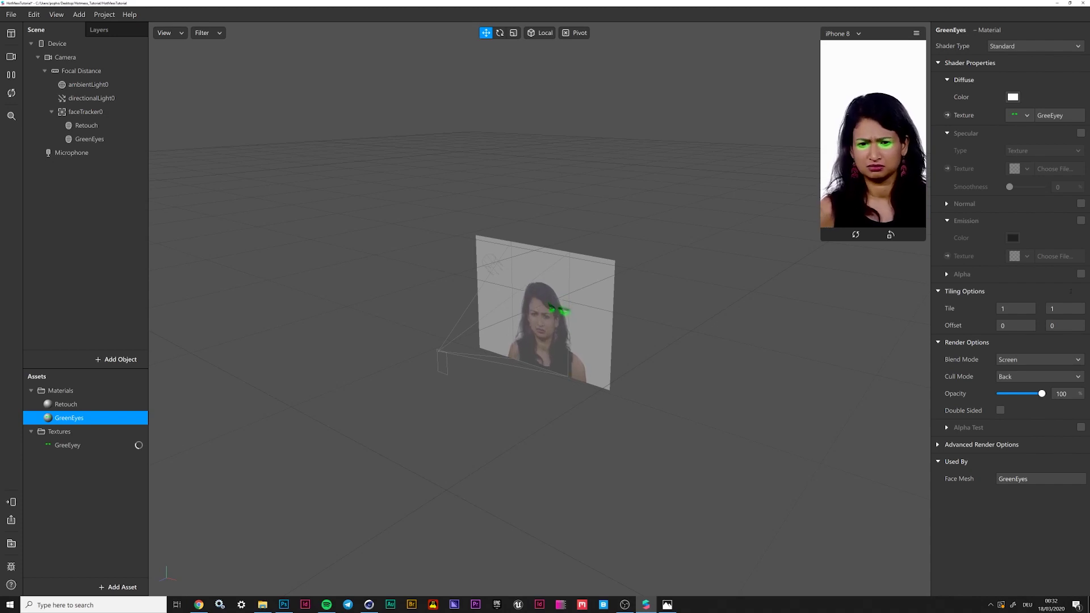
left_click(1012, 98)
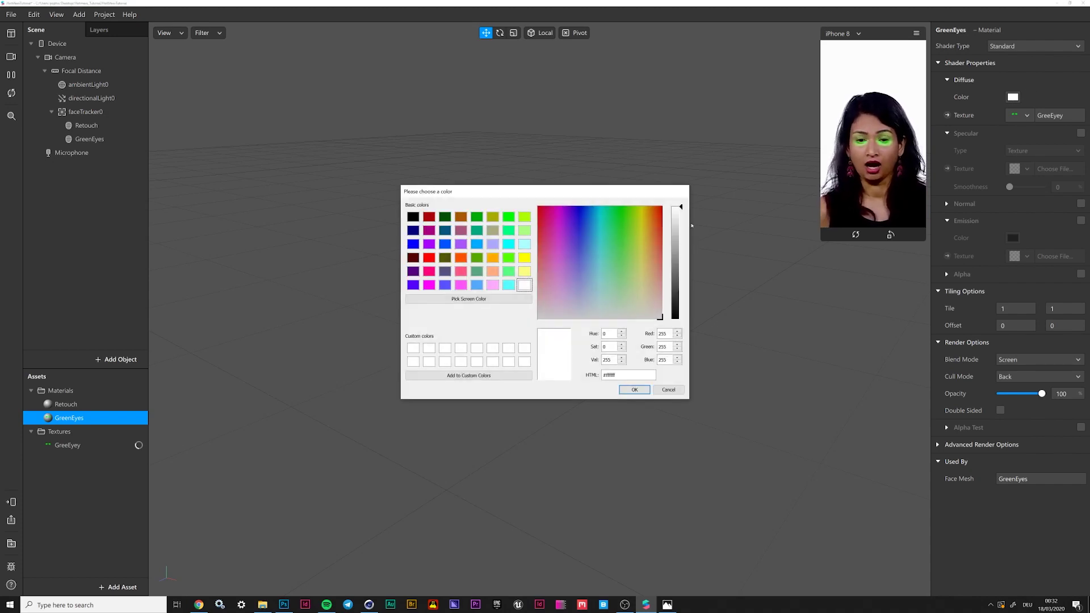
left_click(638, 391)
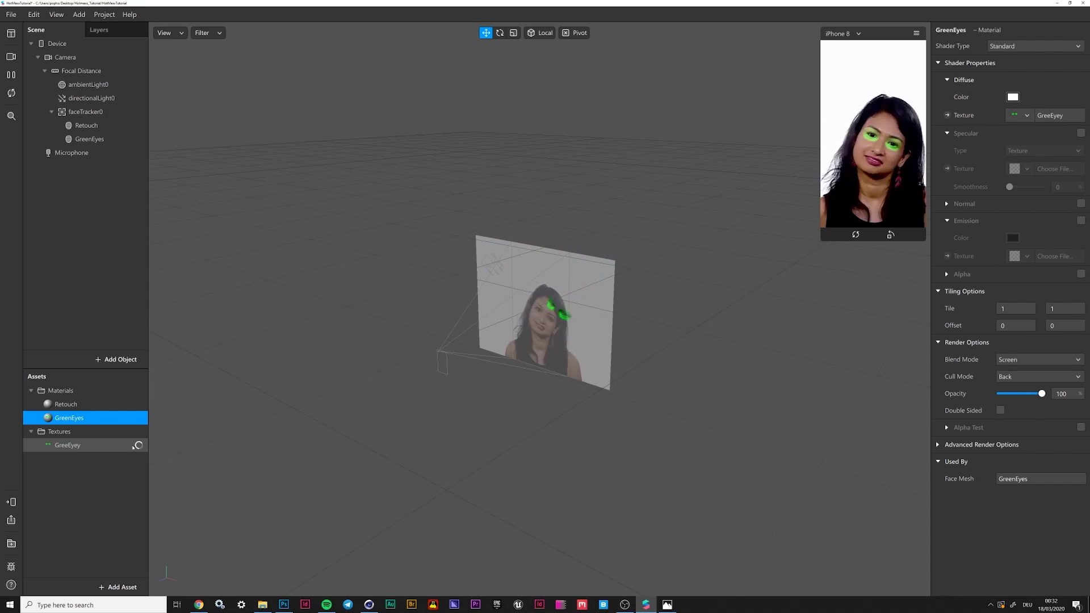
left_click(97, 468)
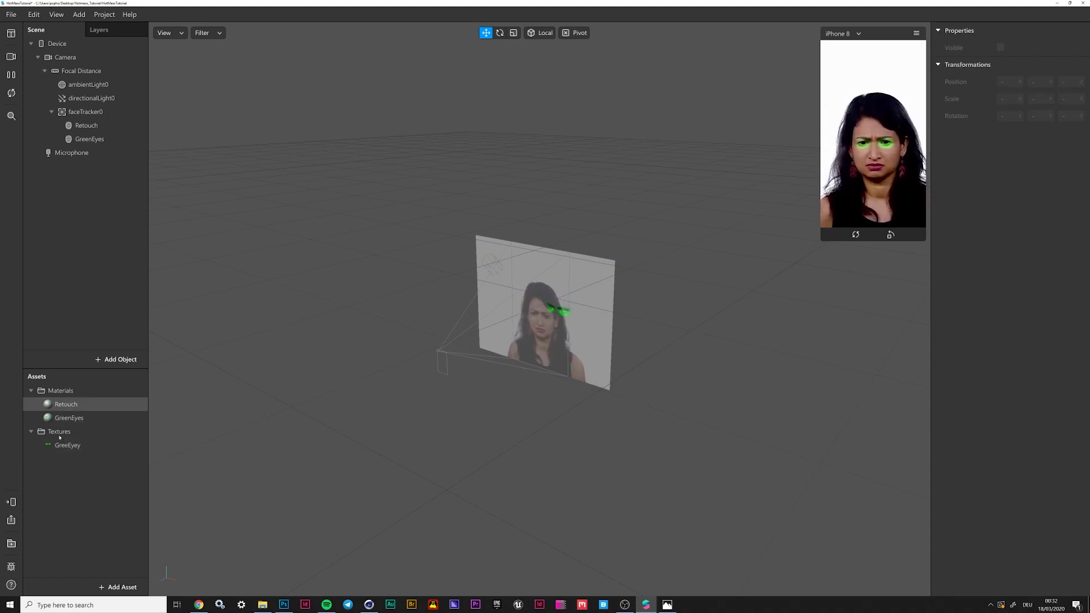
Add a face mesh under faceTracker0 named GlowSkinBlue and move it to the top
left_click(88, 114)
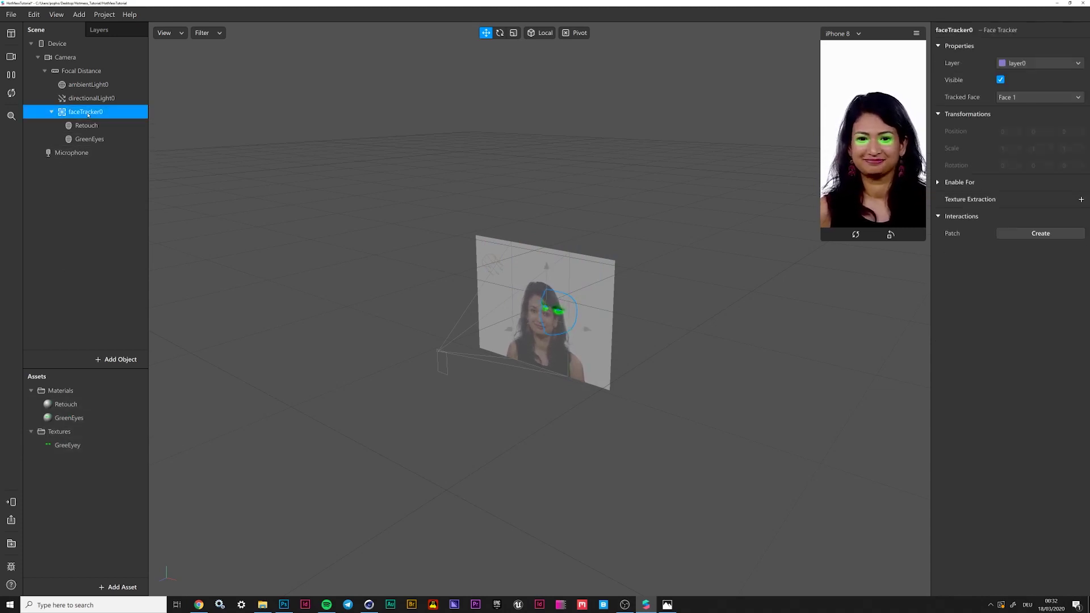
left_click(120, 360)
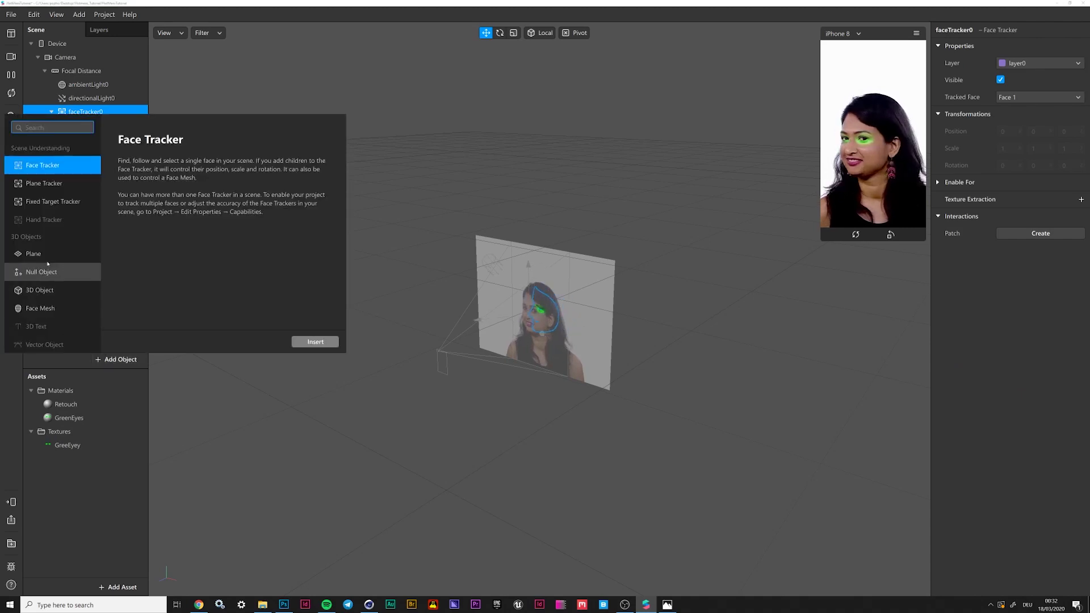
double_click(41, 310)
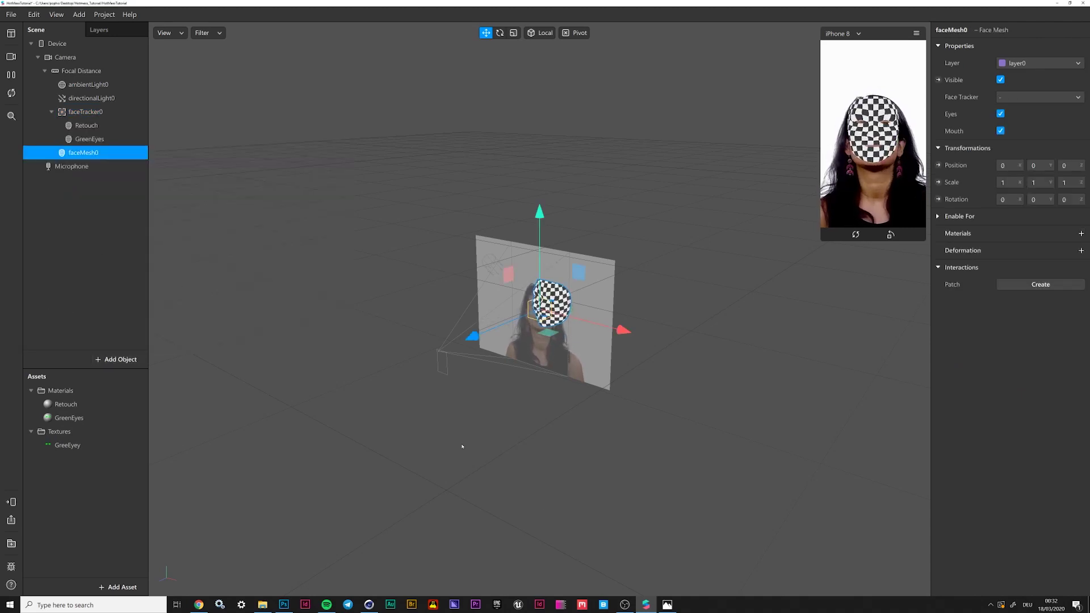
left_click_drag(83, 152, 84, 110)
double_click(87, 153)
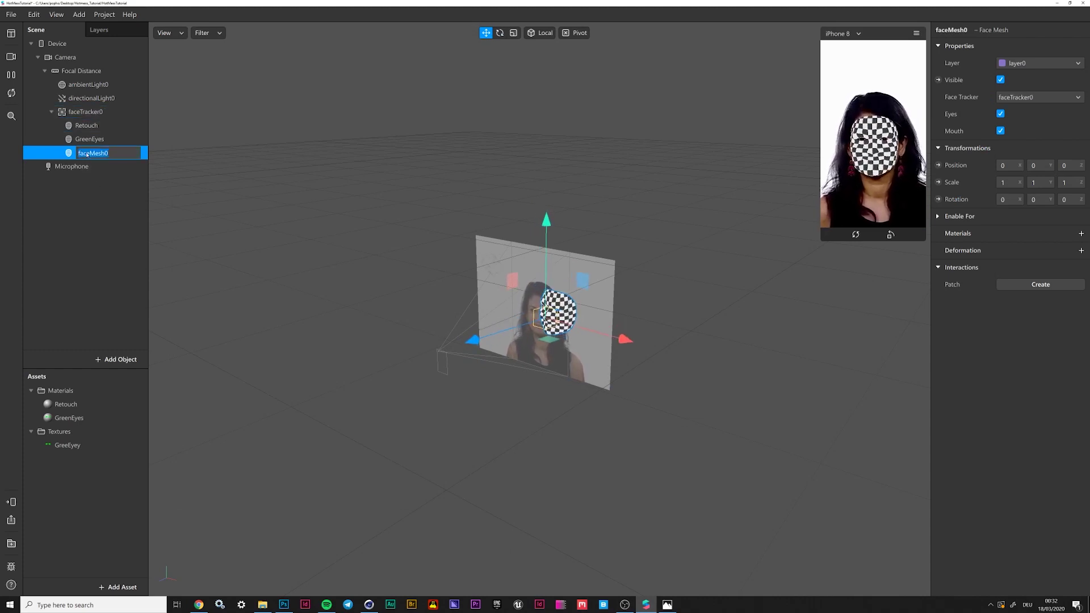
type("GlowSkinBlue")
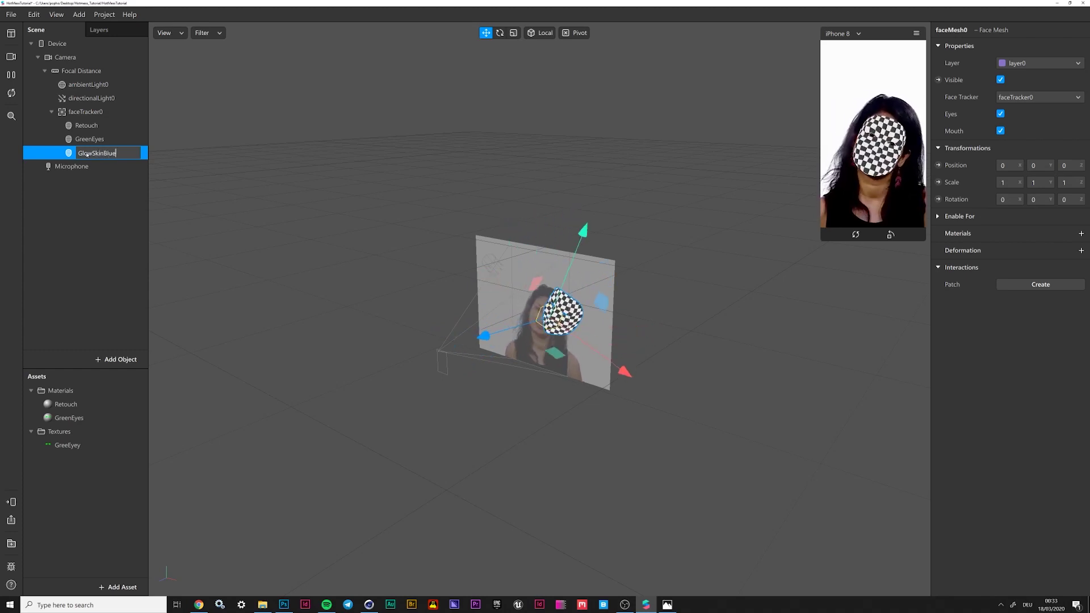
key("Return")
mouse_move(88, 153)
left_mouse_down()
mouse_move(83, 116)
mouse_move(84, 135)
left_mouse_up()
left_click(90, 125)
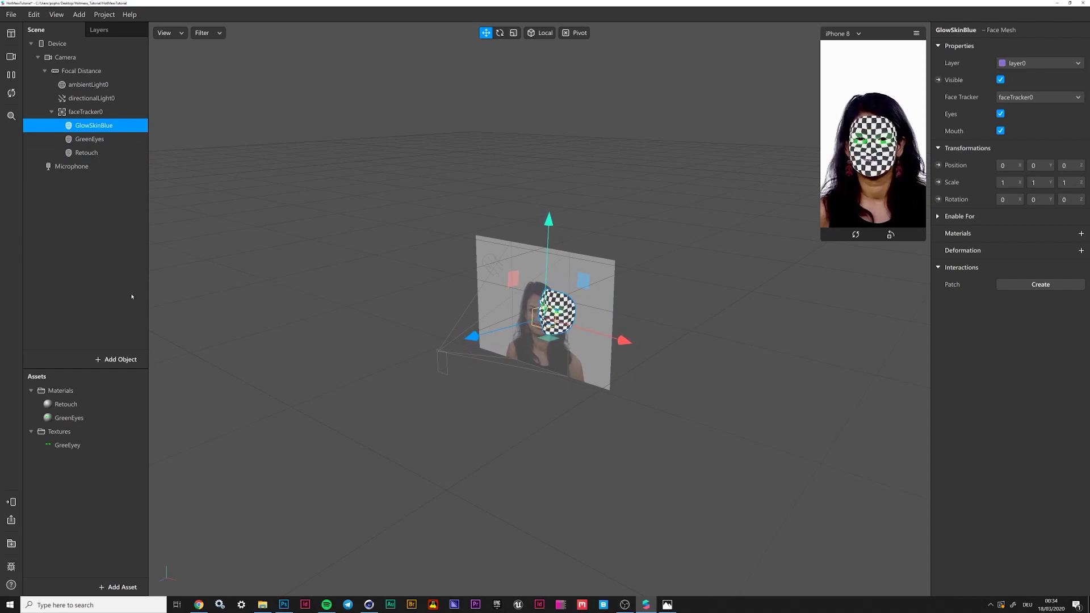
Rename the eye texture from GreeEyey to GreeEyes
left_click(78, 447)
left_click(78, 446)
double_click(88, 446)
left_click(93, 448)
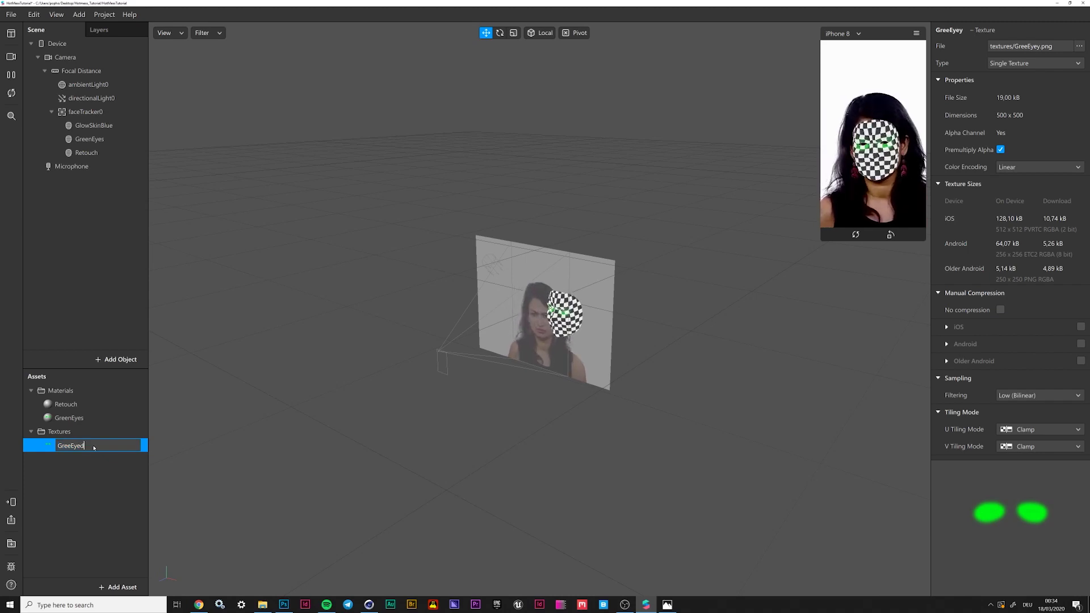
key("Return")
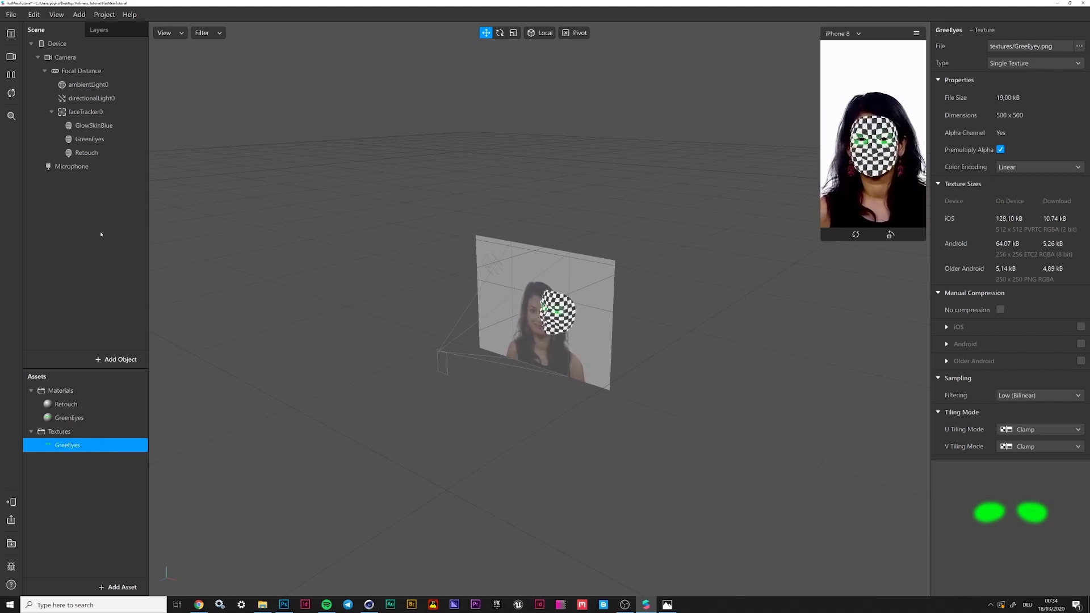
left_click(95, 126)
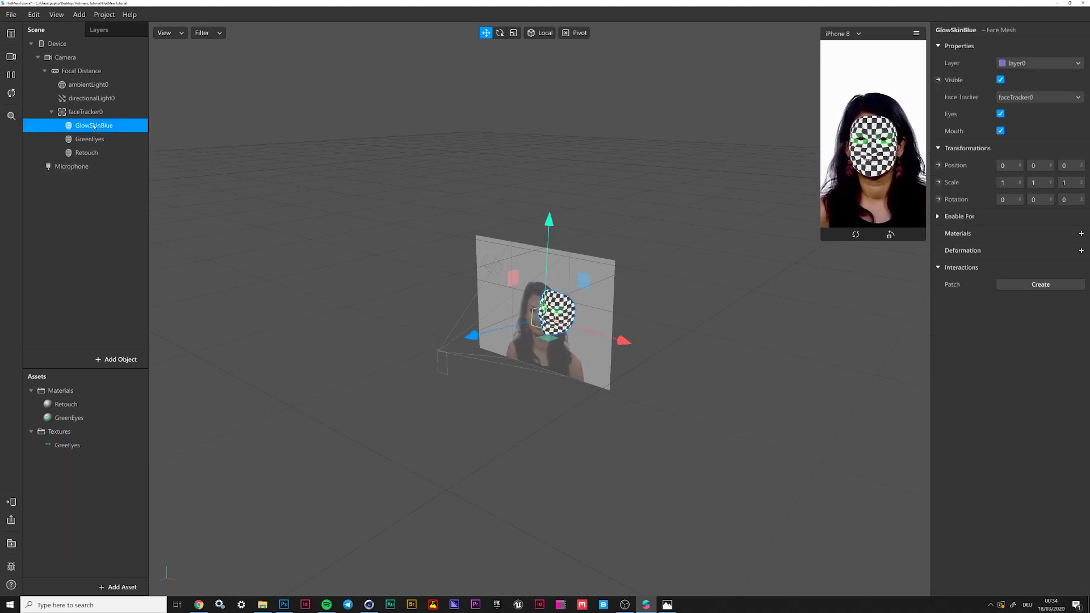
Create and assign a new material named GlowBlue to GlowSkinBlue
left_click(1082, 234)
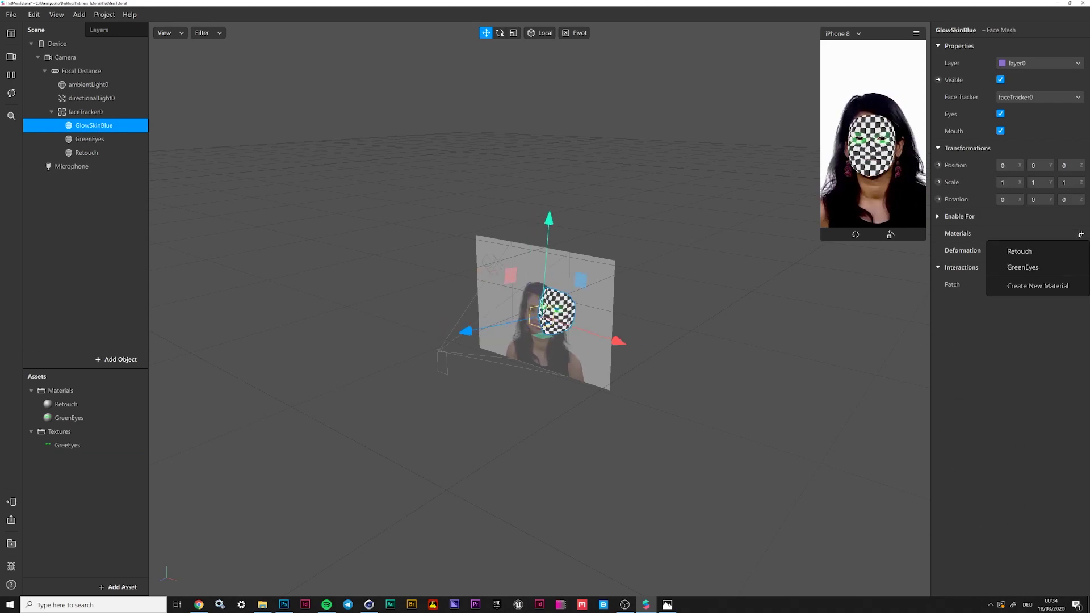
left_click(1029, 286)
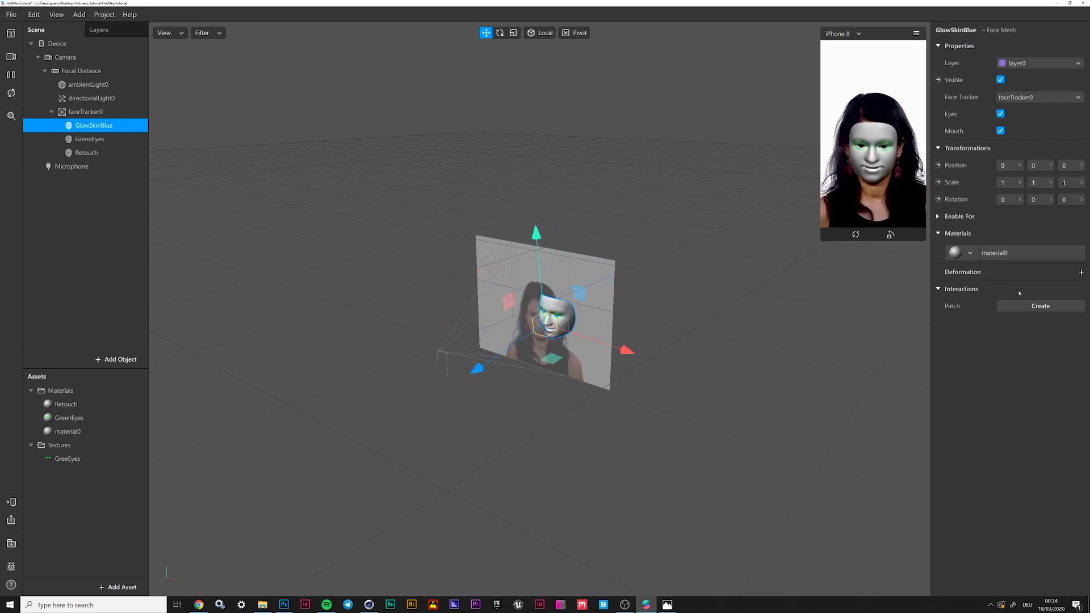
double_click(70, 433)
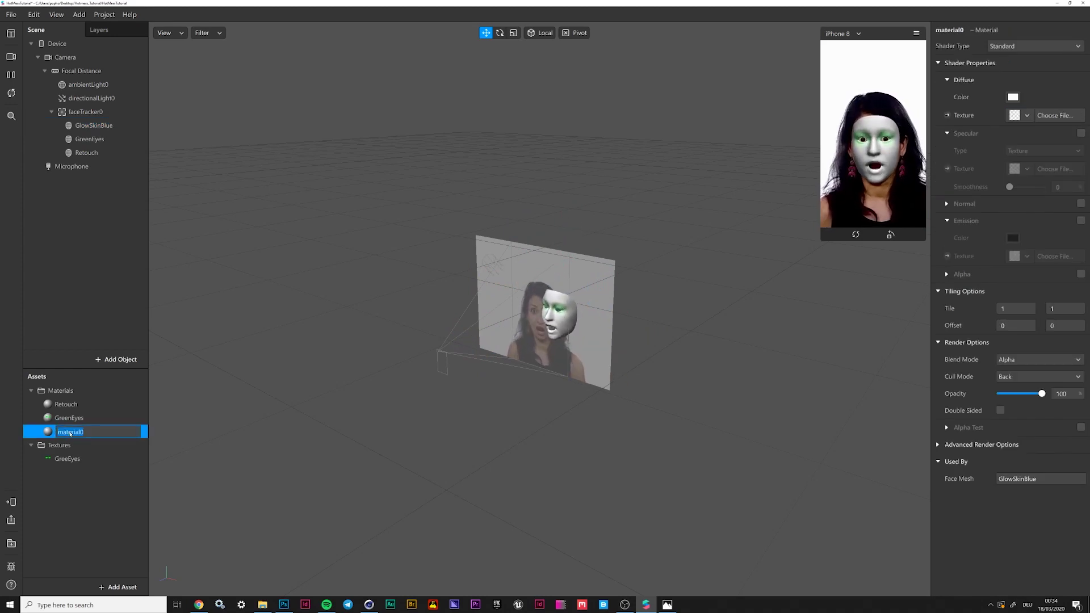
type("GlowBlue")
key("Return")
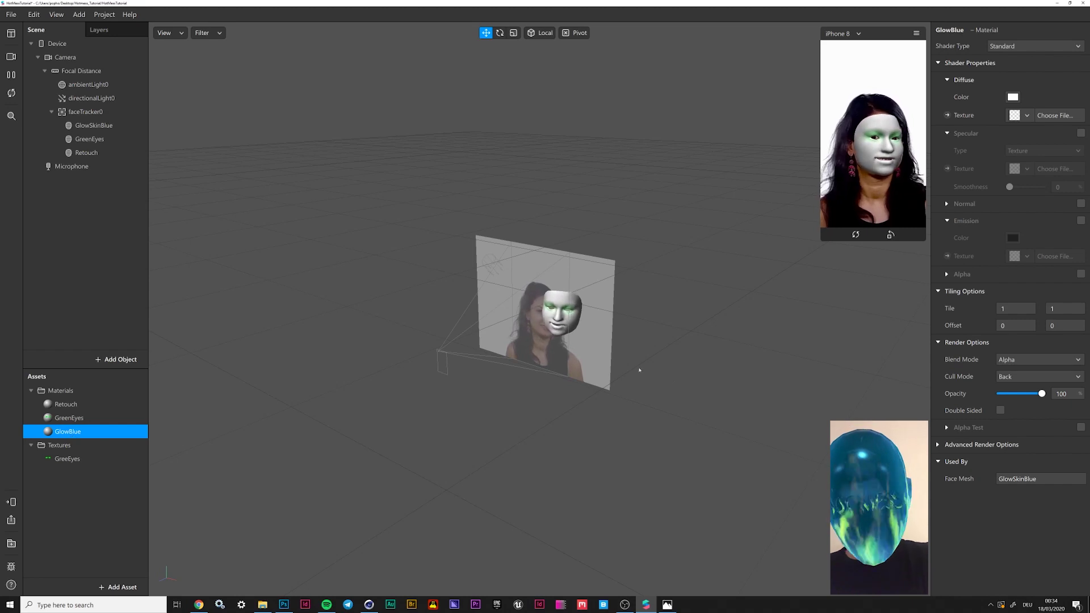
Set the GlowBlue diffuse colour to black with no texture
left_click(1013, 97)
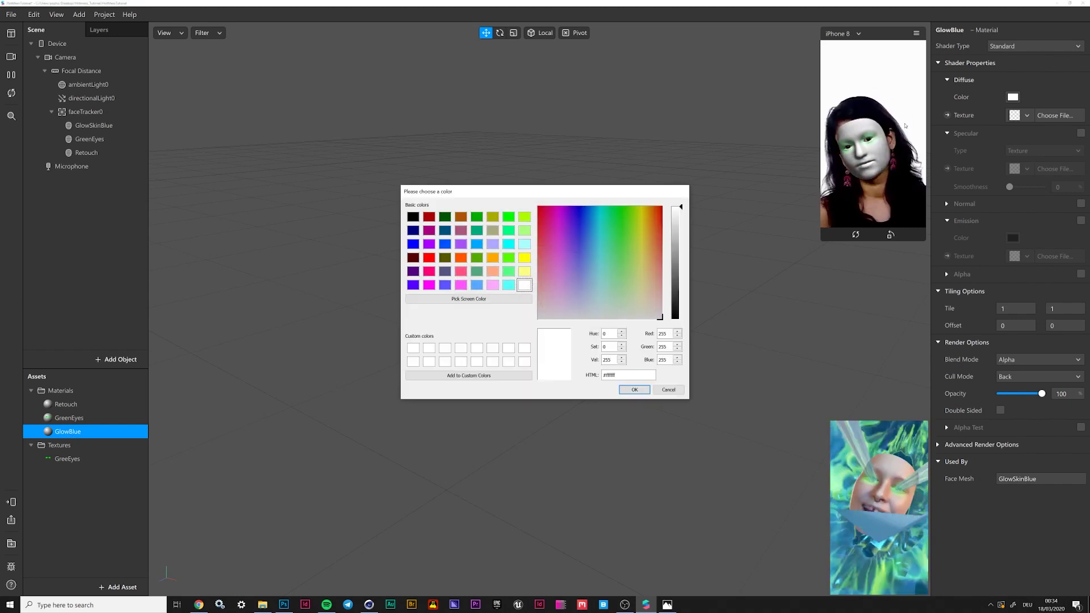
left_click(636, 392)
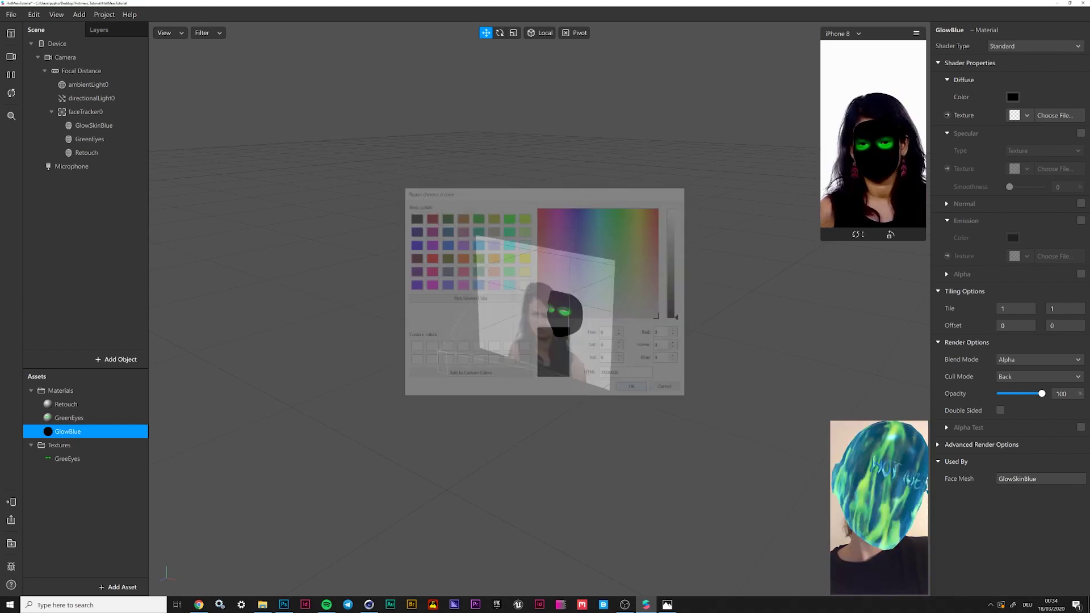
left_click(1029, 115)
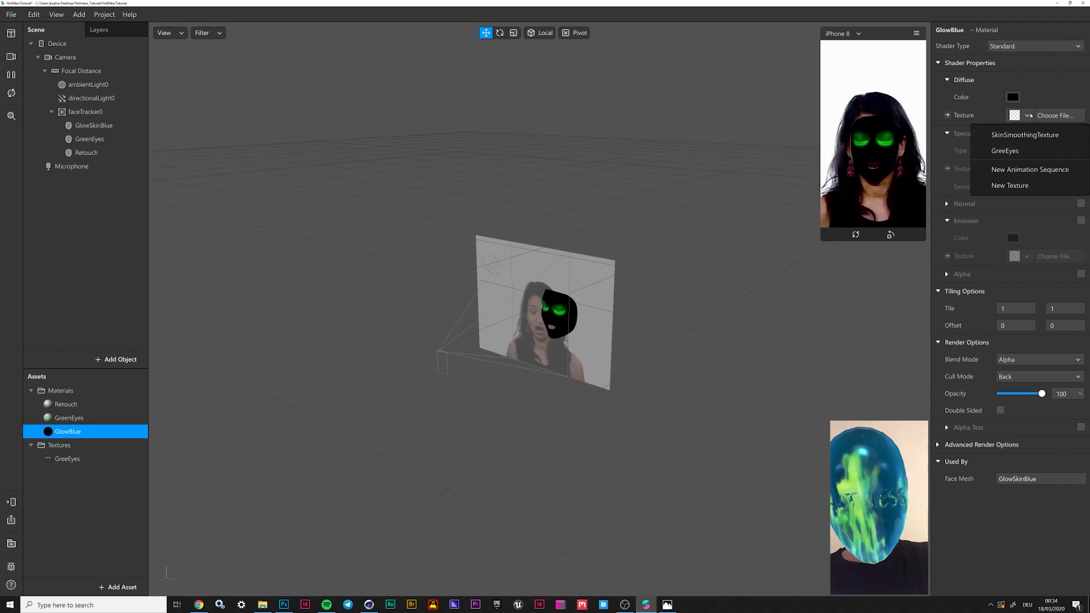
left_click(1041, 85)
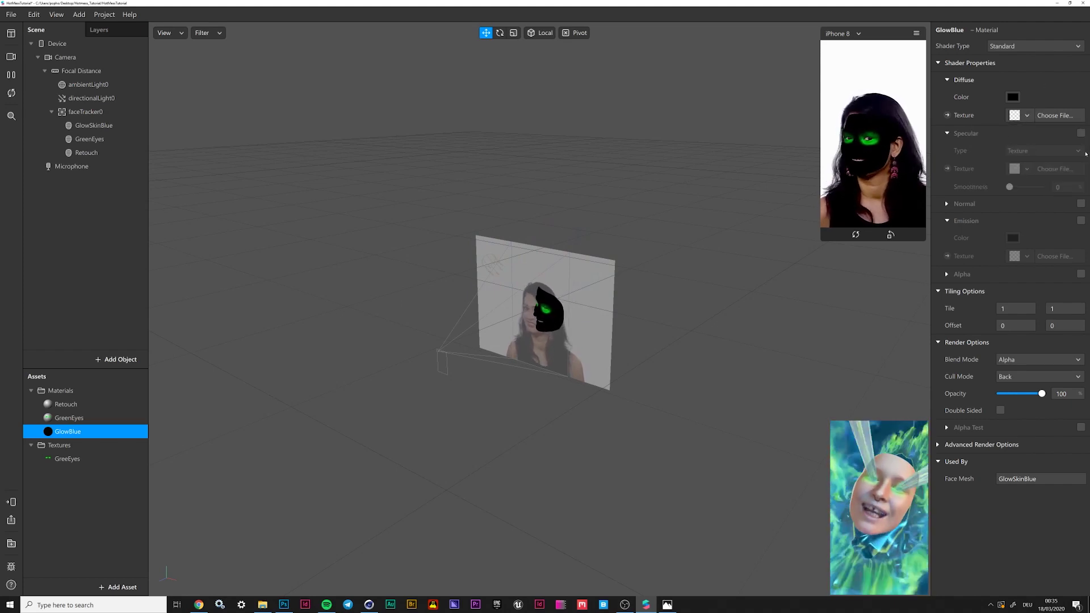
Enable a solid dark teal specular colour on GlowBlue
left_click(1081, 133)
left_click(1064, 151)
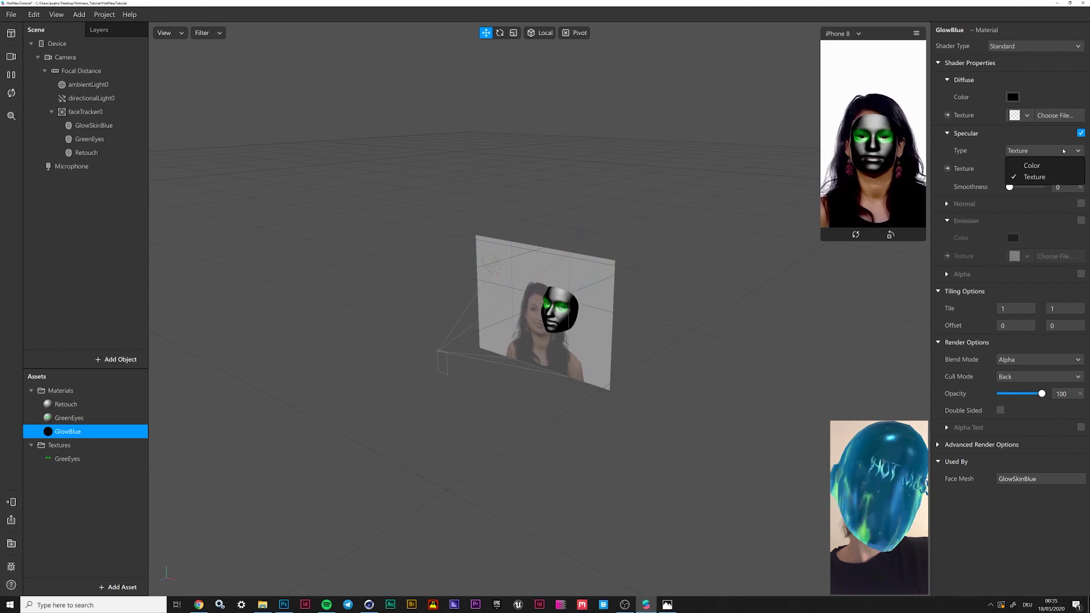
left_click(1032, 166)
left_click(1014, 167)
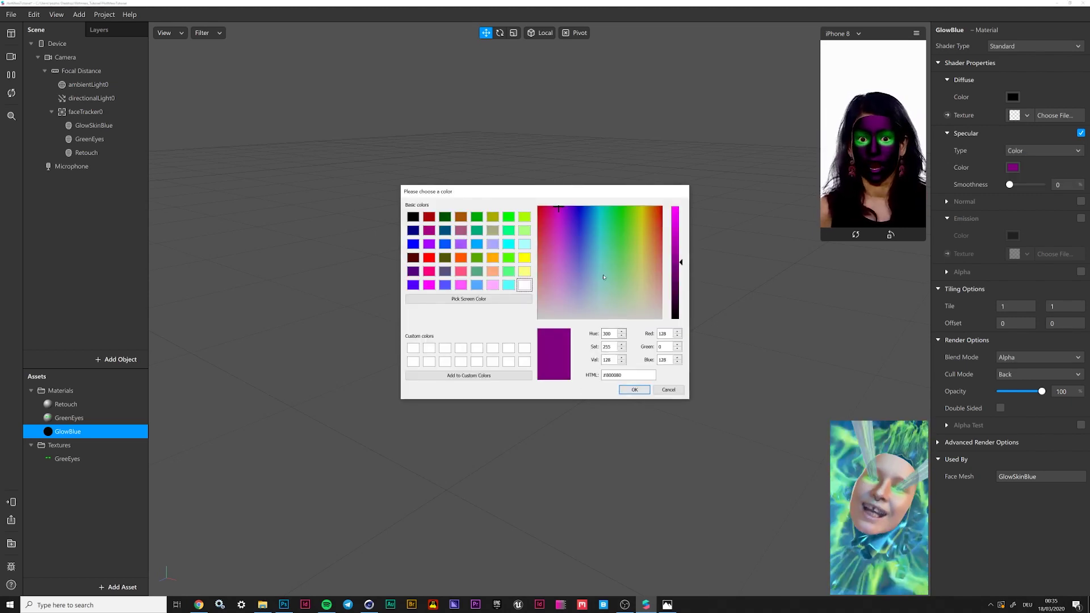
left_click_drag(559, 209, 599, 208)
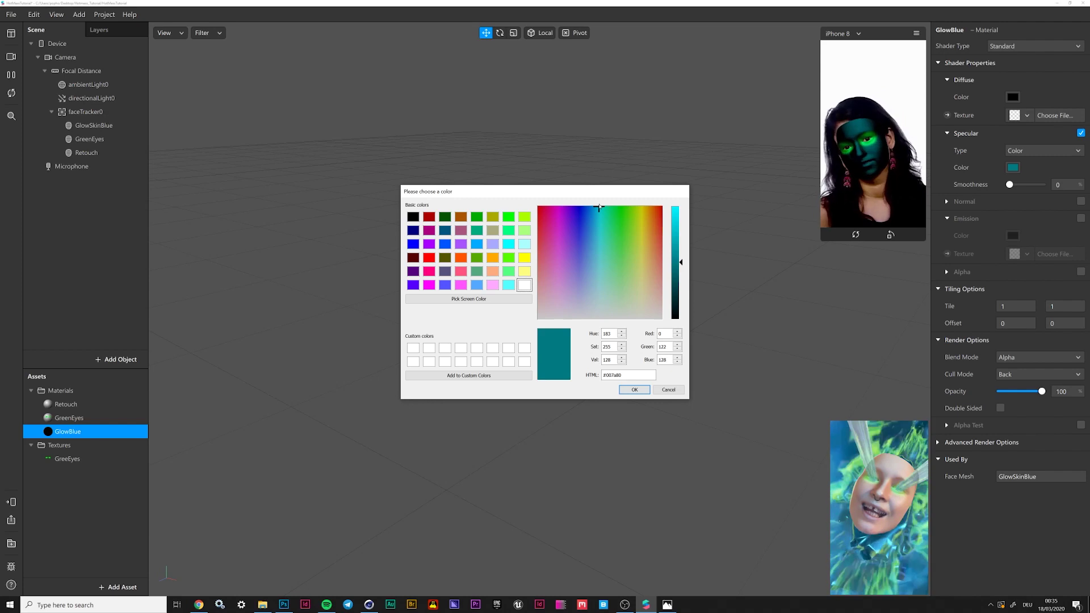
left_click_drag(681, 263, 683, 277)
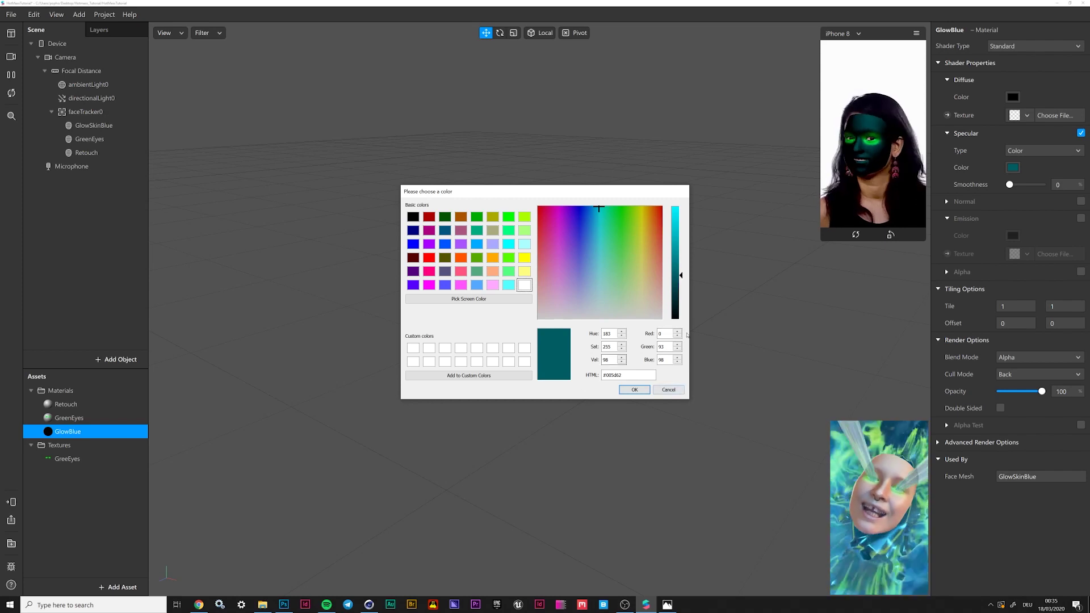
left_click(636, 389)
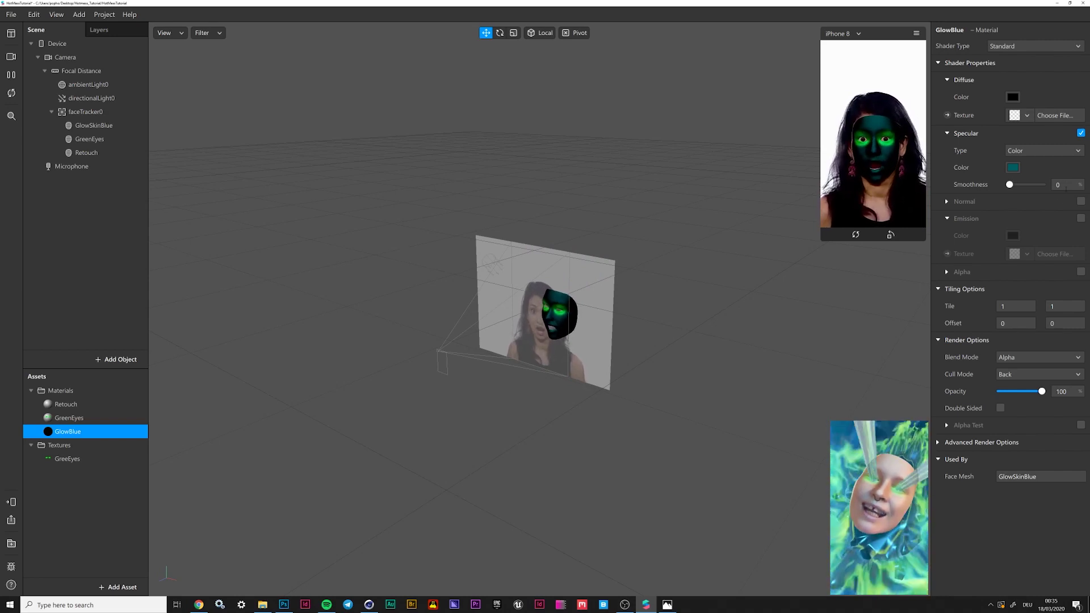
Set the GlowBlue blend mode to Add
left_click(1032, 358)
left_click(1055, 375)
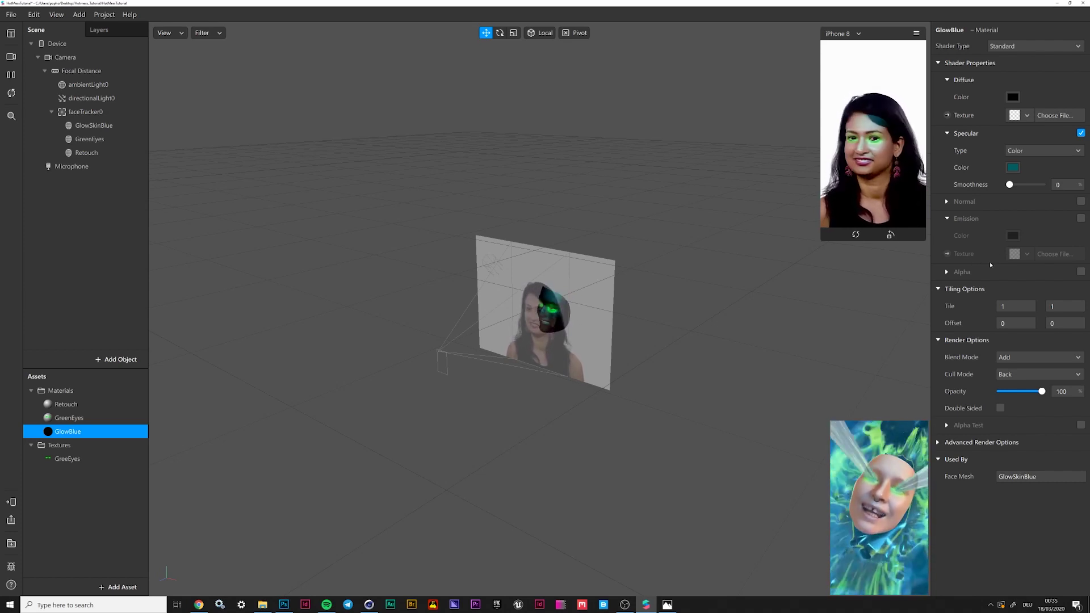
left_click(263, 551)
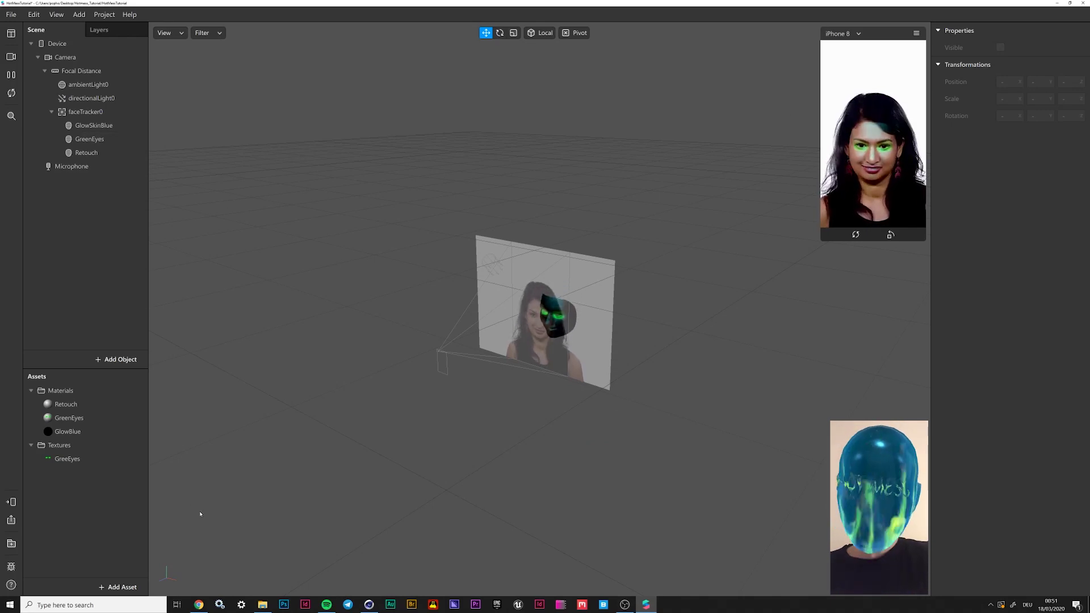
Download the Face Reference Assets zip from the Spark AR docs via Help > Download Face Assets
left_click(130, 15)
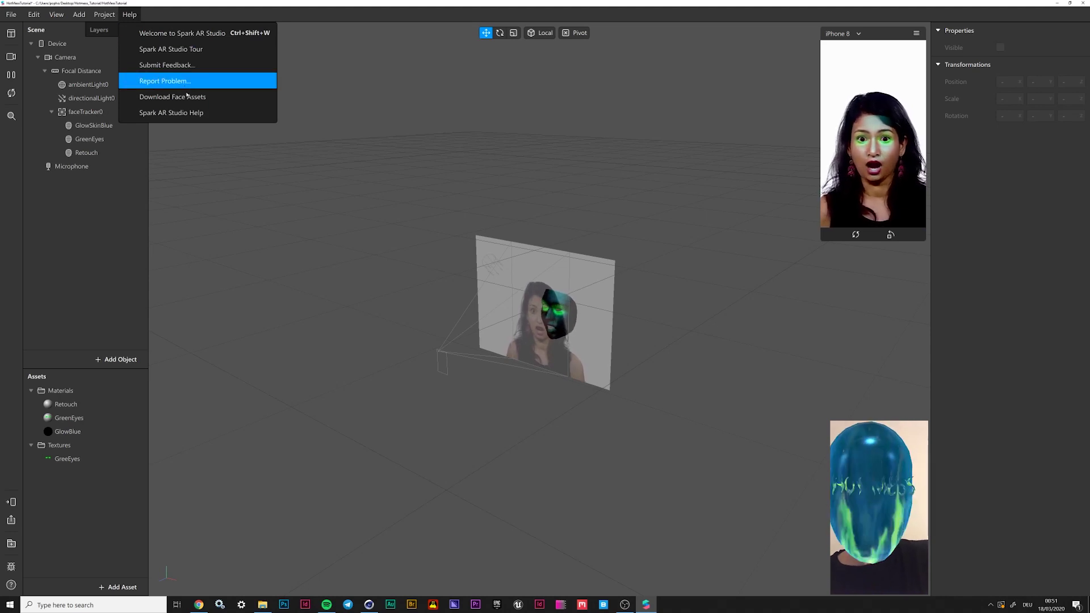
left_click(173, 96)
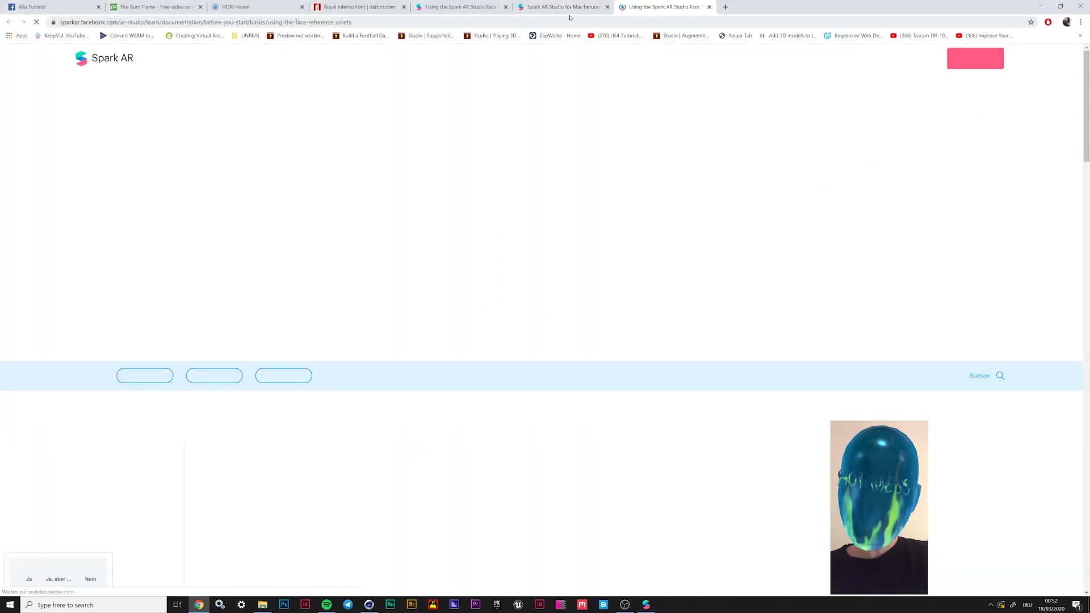
left_click(608, 7)
left_click(506, 7)
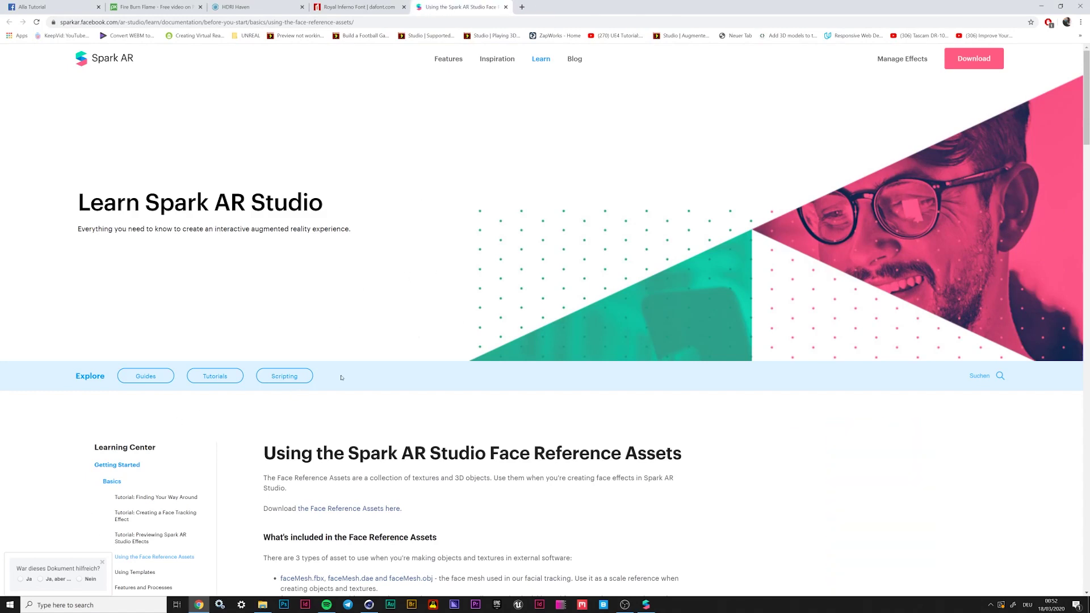
left_click(343, 514)
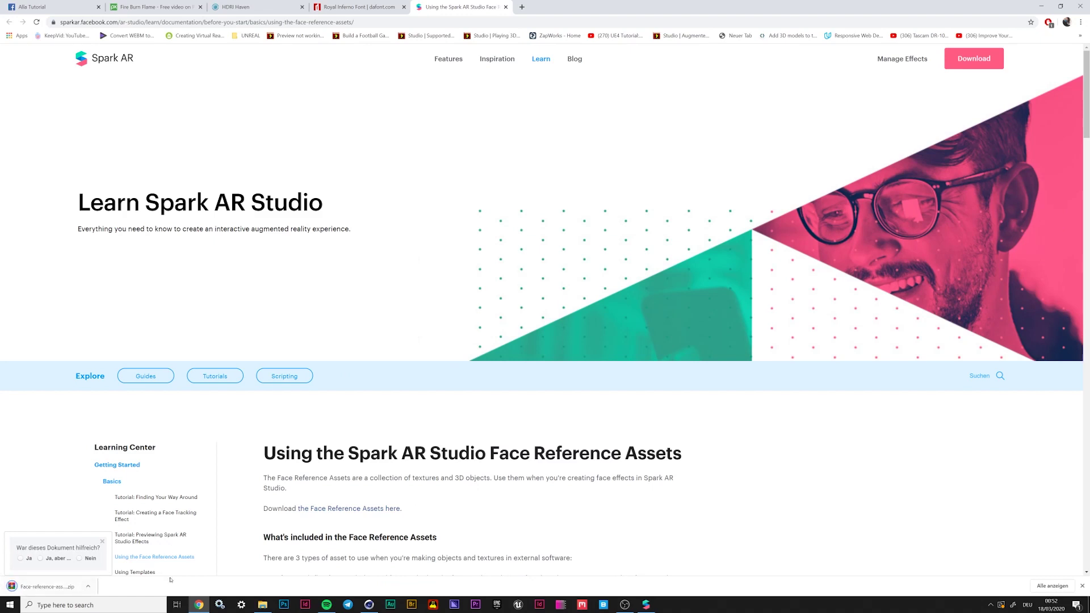
left_click(645, 605)
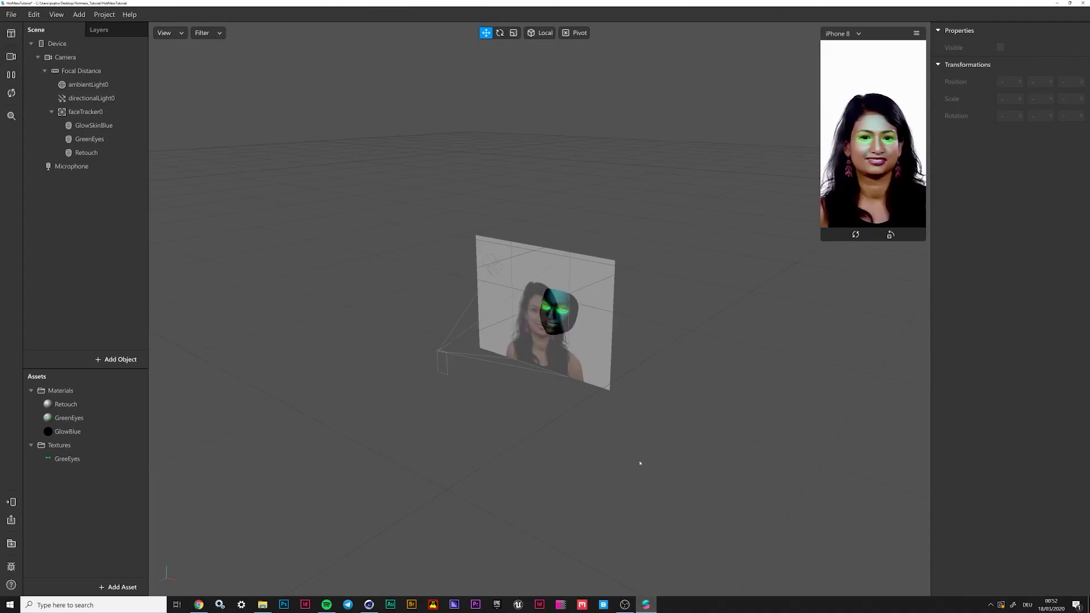
Drag headOccluder.obj from Hotmess_Tutorial > Assets > FaceAssets > Mesh into the Scene panel
left_click(263, 605)
left_click_drag(284, 223, 319, 129)
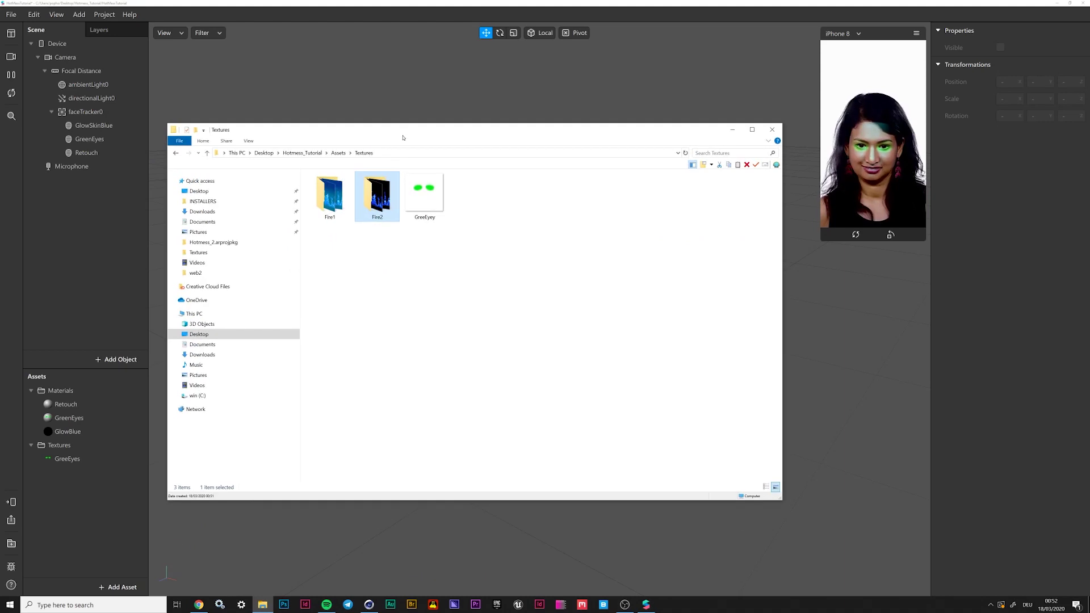
left_click(302, 153)
double_click(324, 188)
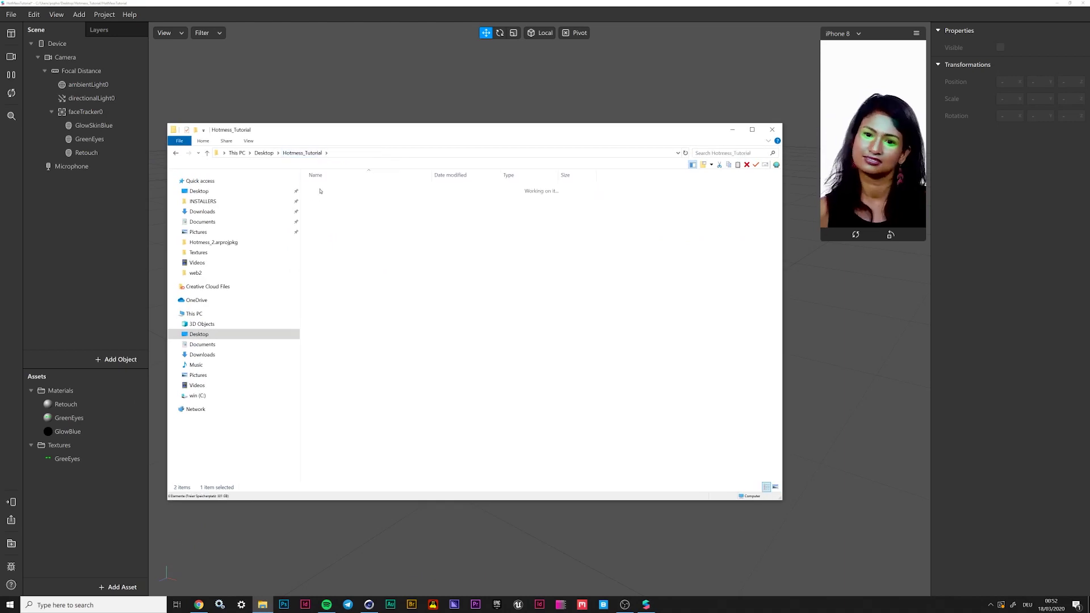
double_click(344, 197)
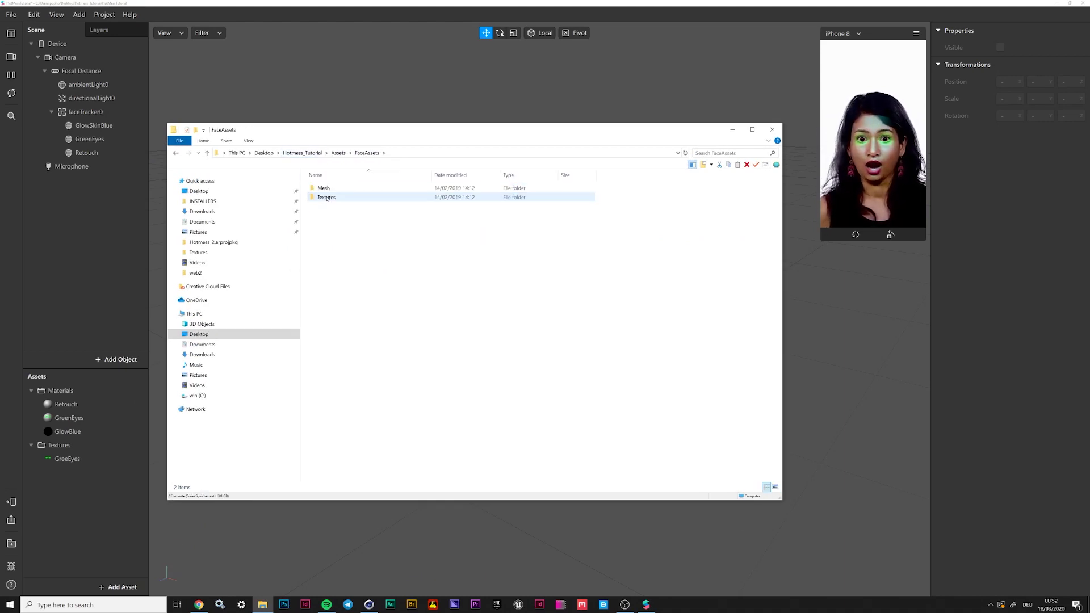
double_click(324, 197)
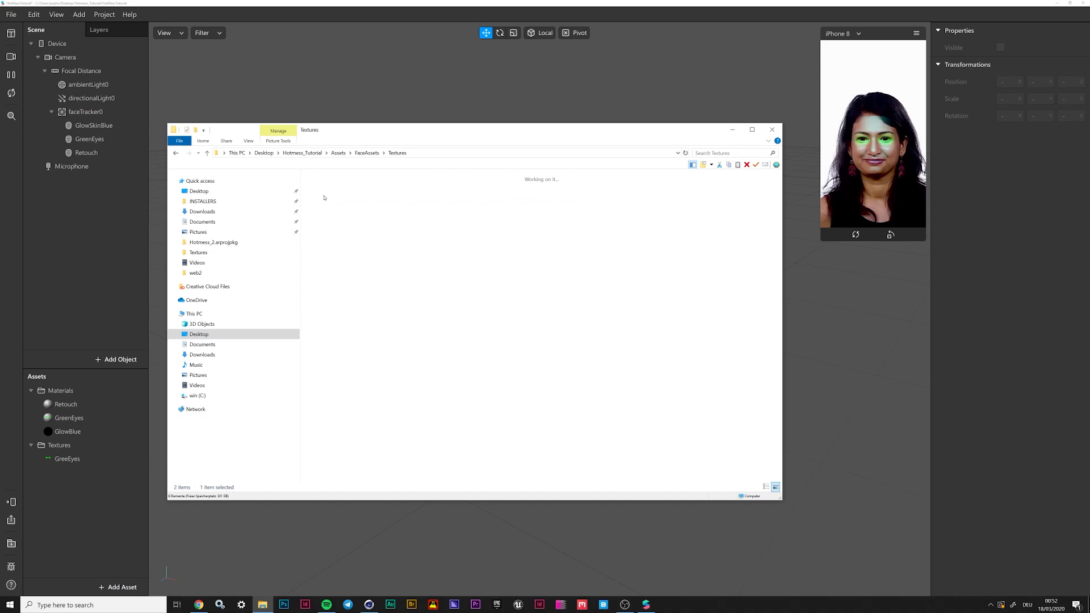
left_click(366, 153)
double_click(324, 198)
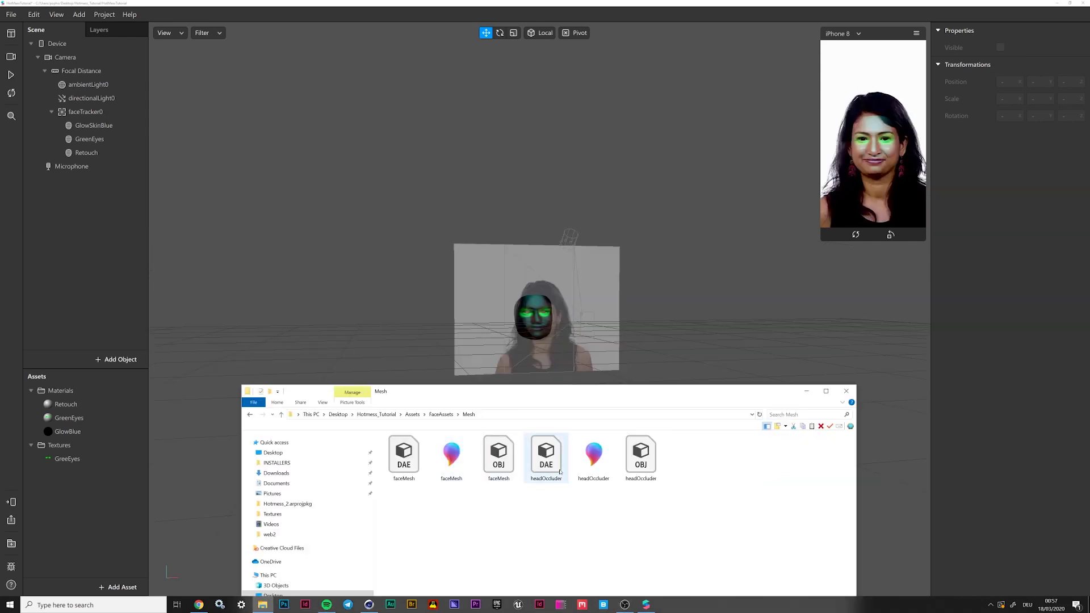
left_click(641, 456)
left_click_drag(641, 455, 85, 112)
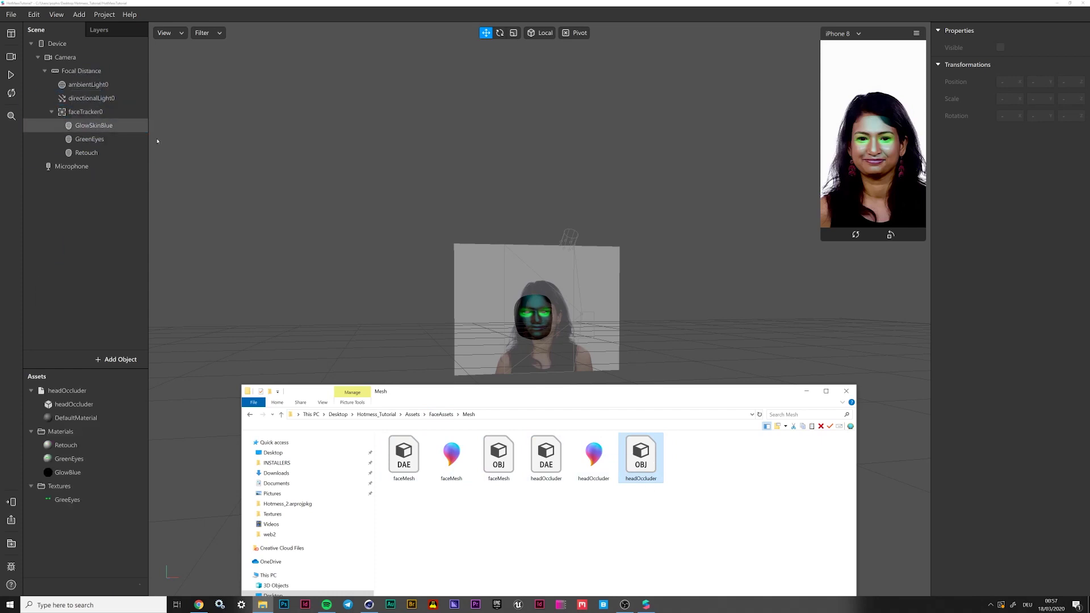
Make headOccluder a child of faceTracker0
left_click(148, 225)
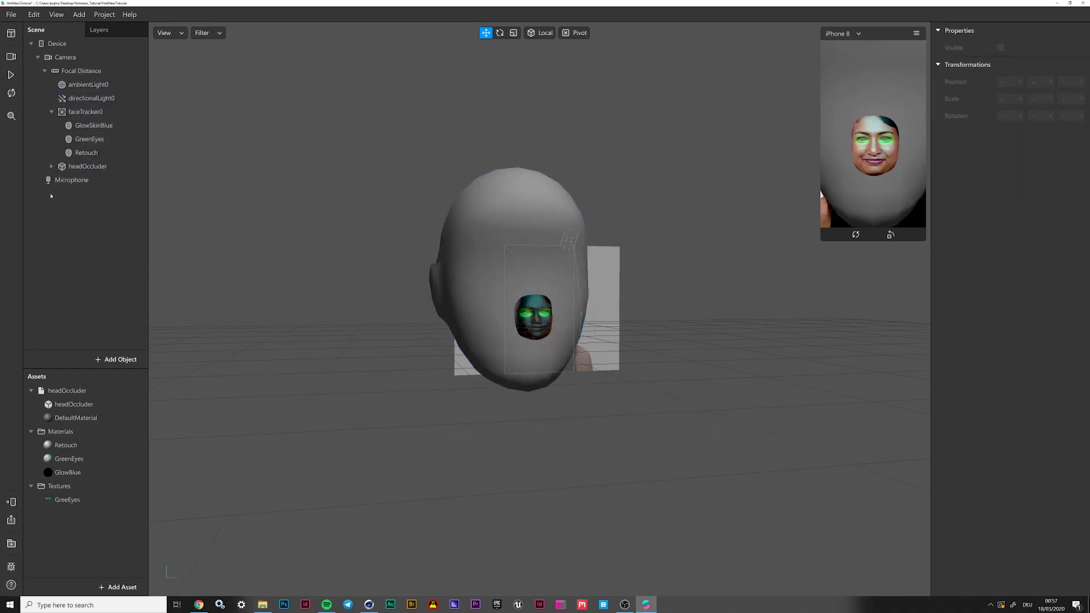
right_click_drag(677, 468, 531, 417)
left_click_drag(93, 171, 94, 115)
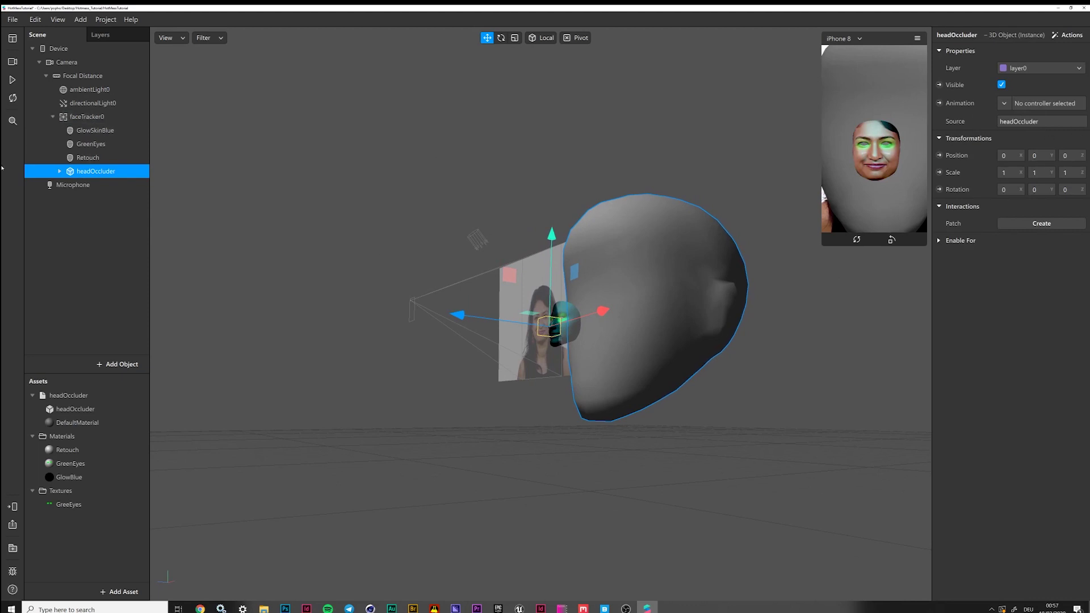
Scale the occluder's defaultobject mesh to 0,3 on X, Y and Z
left_click(59, 171)
left_click(638, 199)
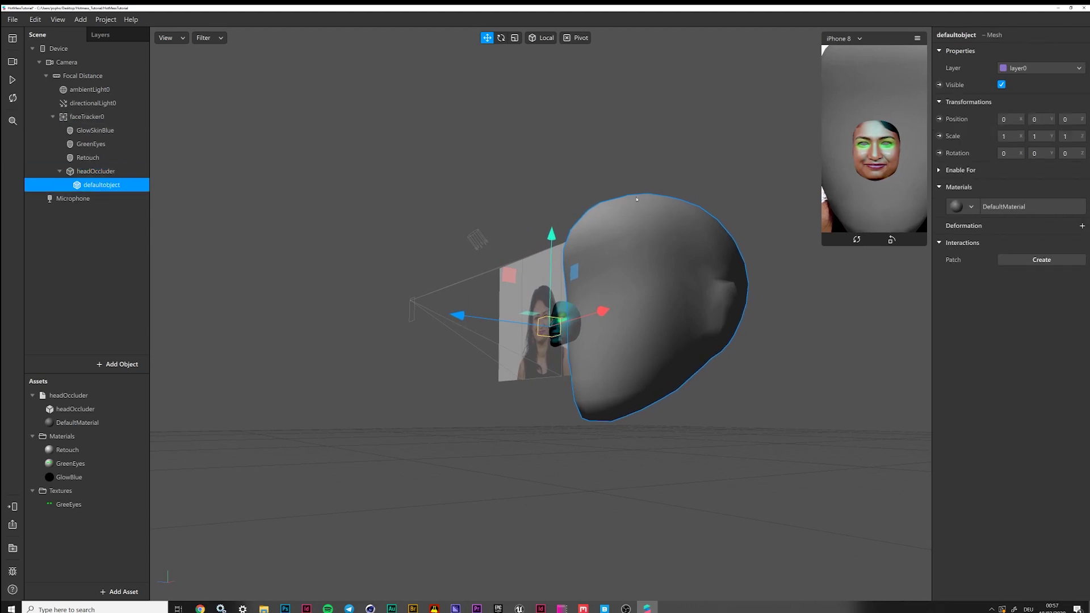
left_click(1011, 137)
type("0,3")
key("Tab")
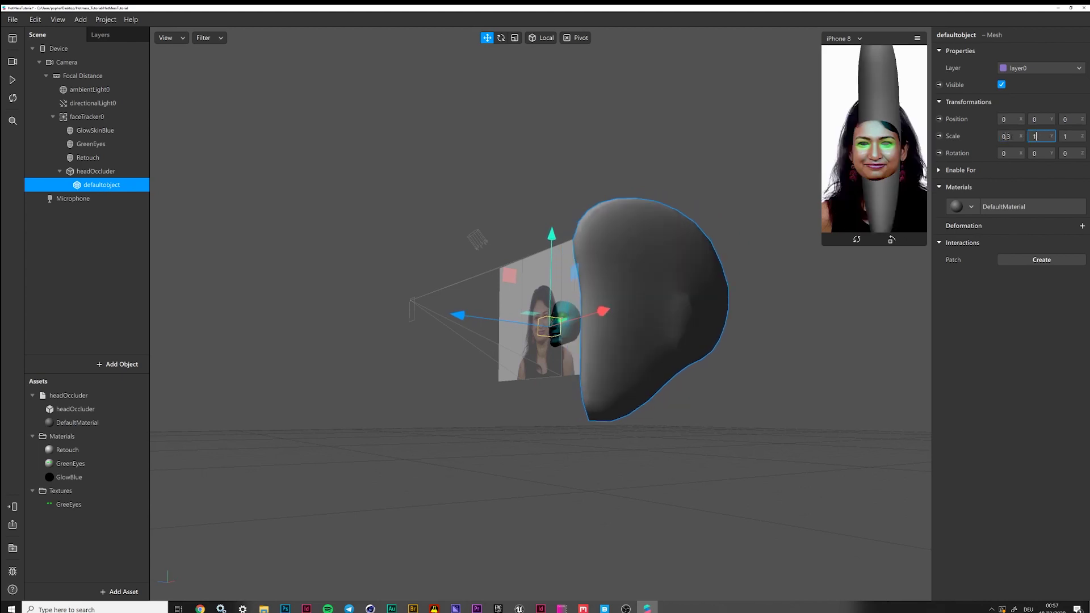
type("0,3")
key("Tab")
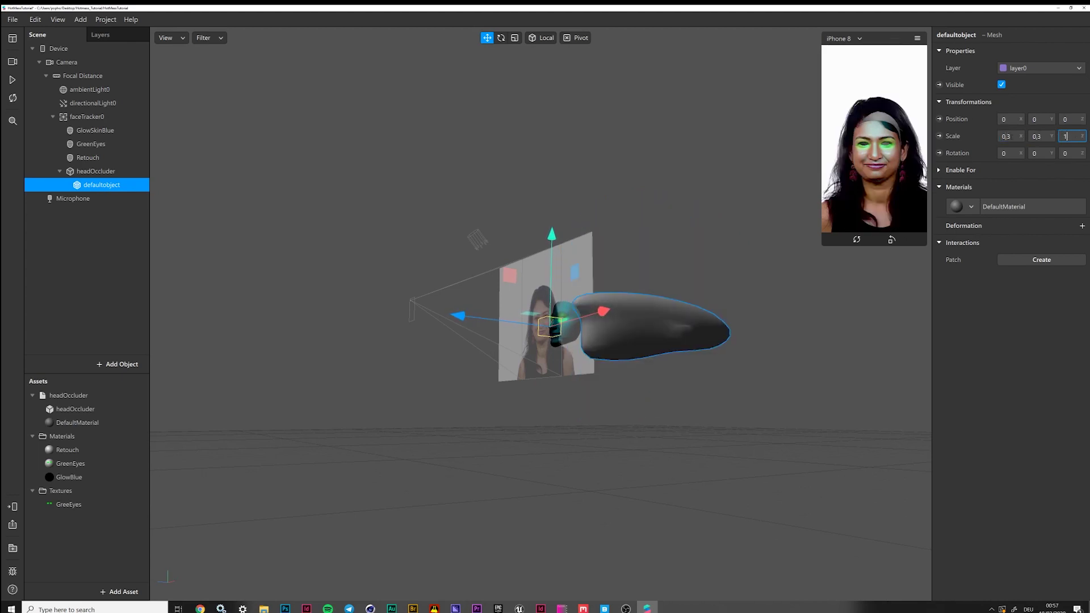
type("0,3")
key("Return")
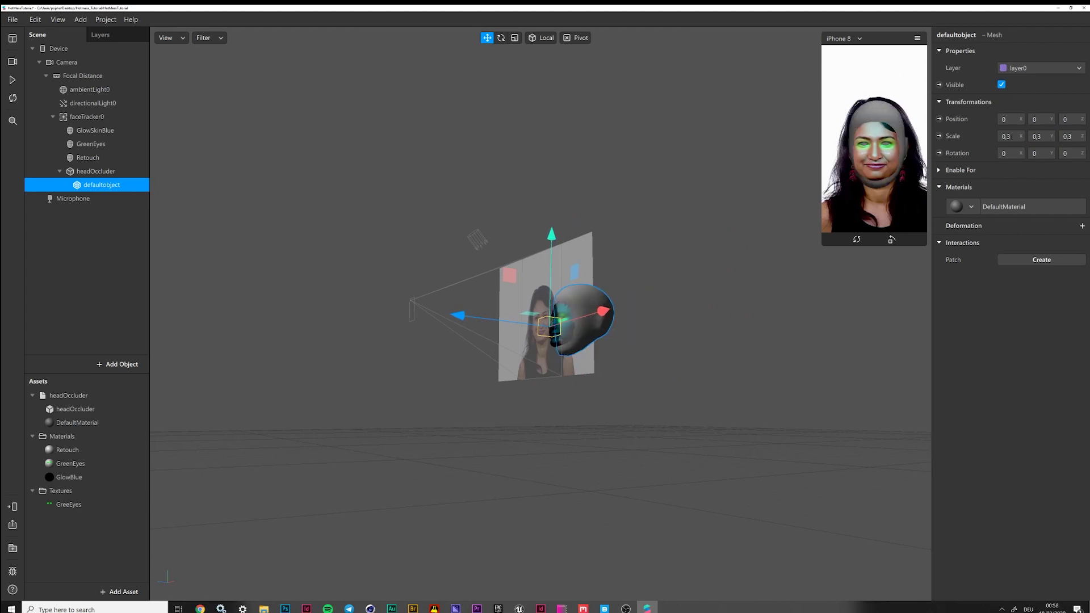
Slide the occluder mesh over the face and check the fit in the Play preview
left_click(458, 315)
left_click_drag(458, 316, 447, 313)
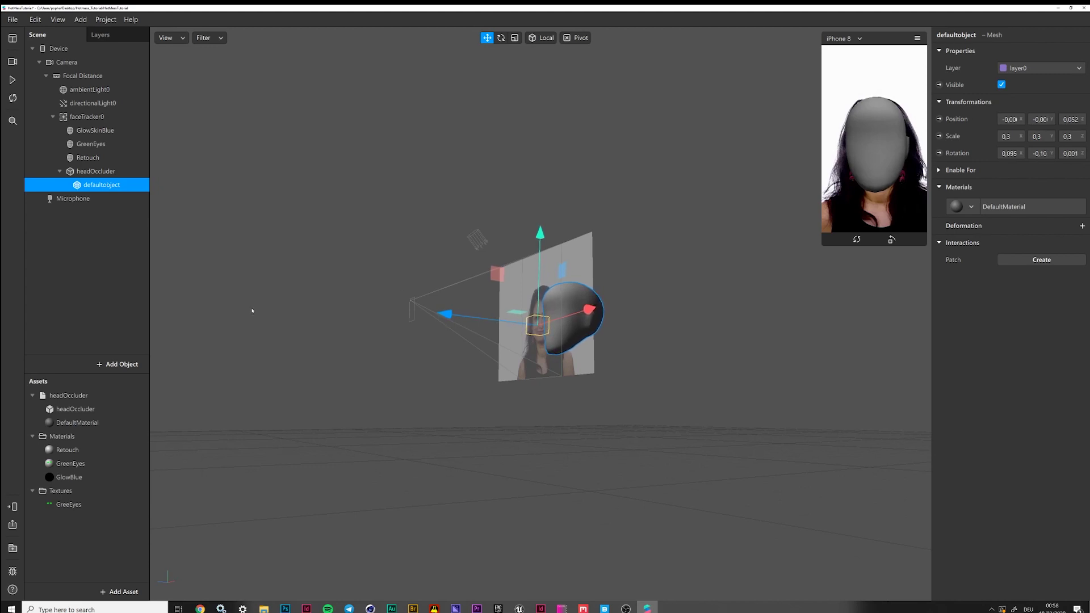
left_click(12, 80)
middle_click_drag(431, 427, 511, 436)
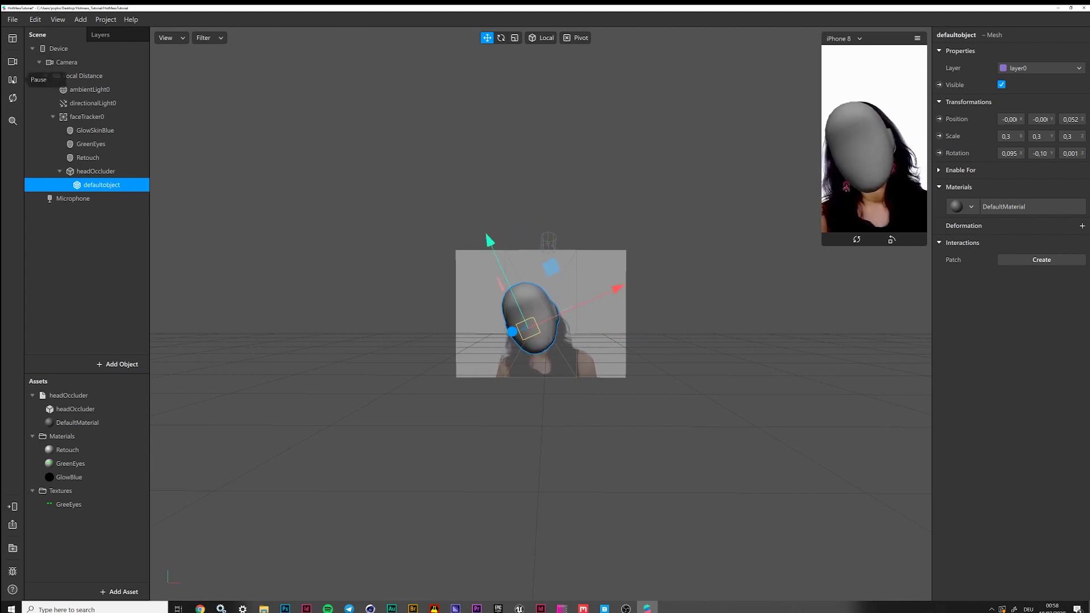
left_click(12, 80)
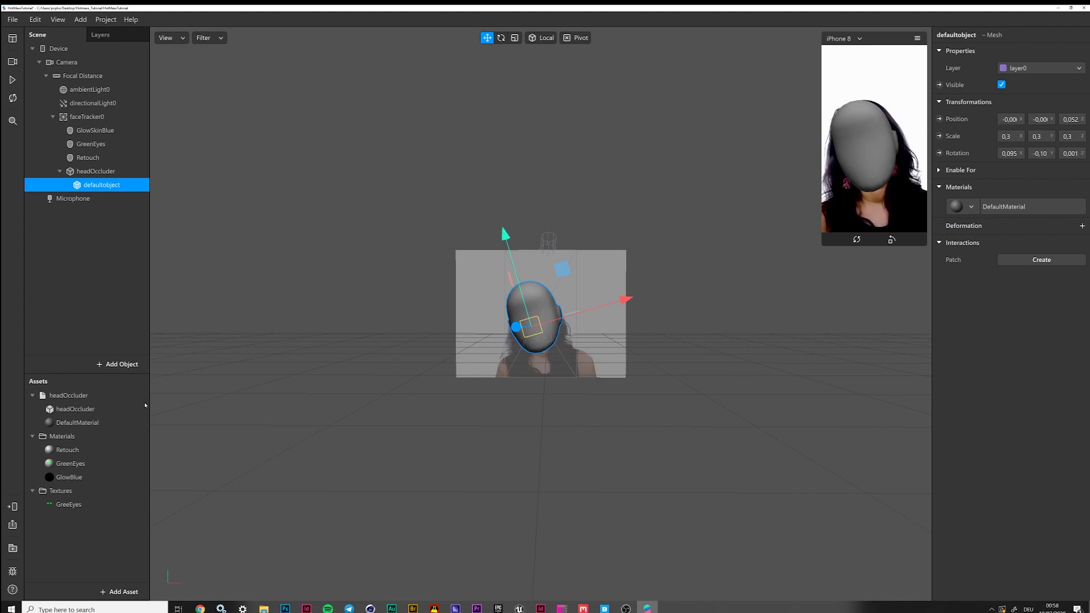
left_click(89, 171)
Rename the headOccluder object to Helmet
double_click(94, 171)
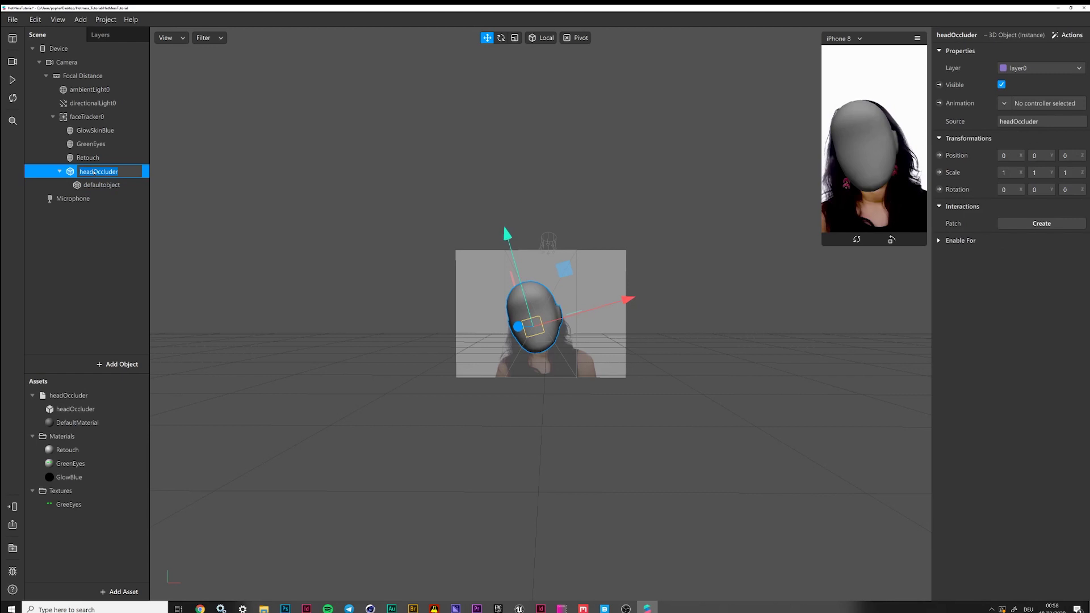
type("Helte")
key("BackSpace")
type("met")
key("Return")
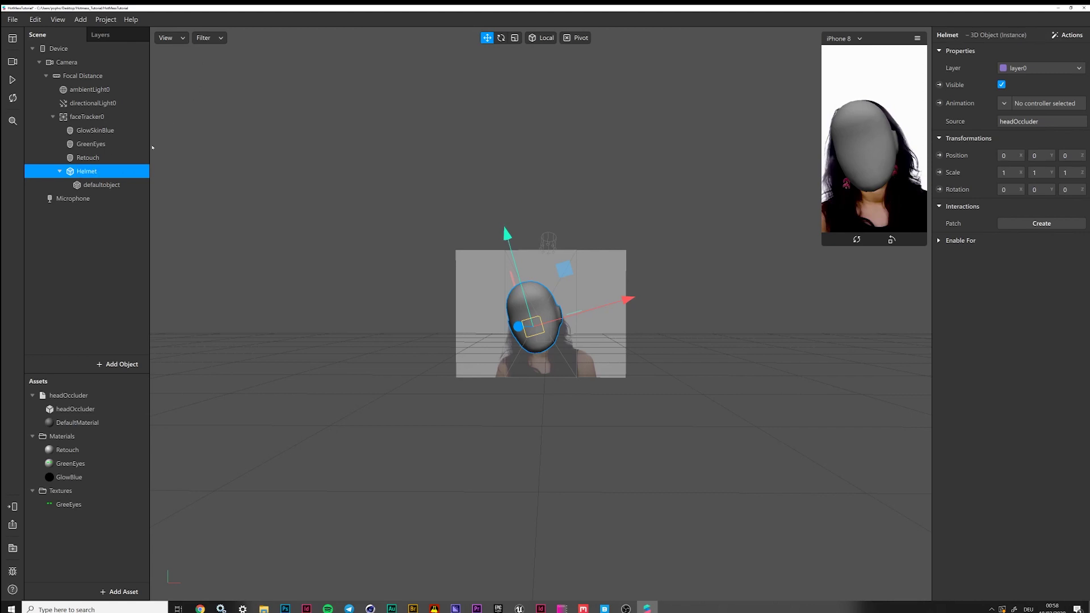
Rename the defaultobject mesh to Helmet and assign it a newly created material
left_click(60, 171)
left_click(59, 172)
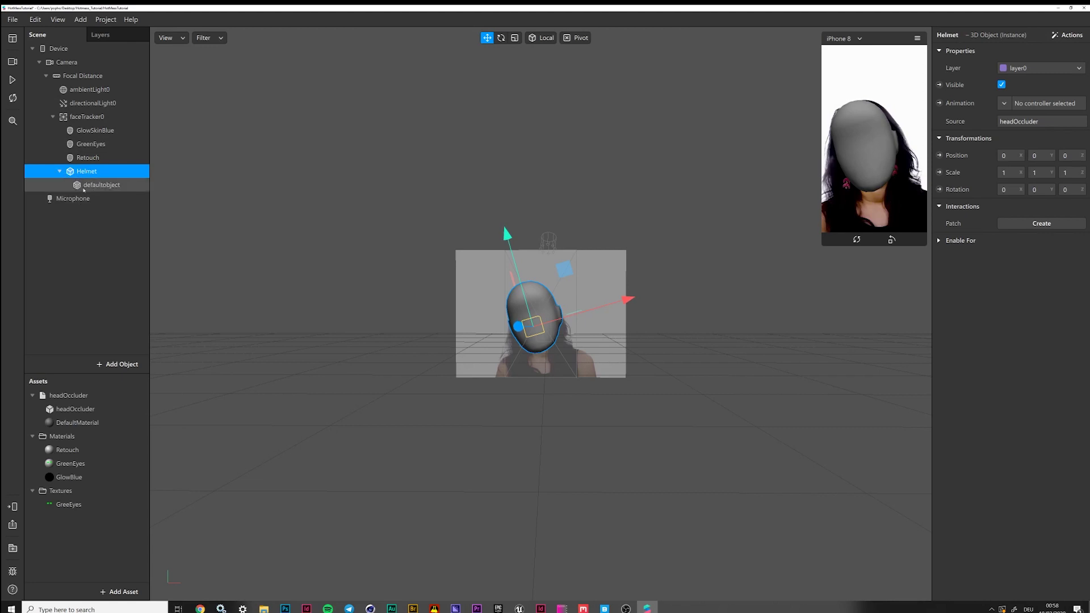
left_click(102, 184)
double_click(104, 185)
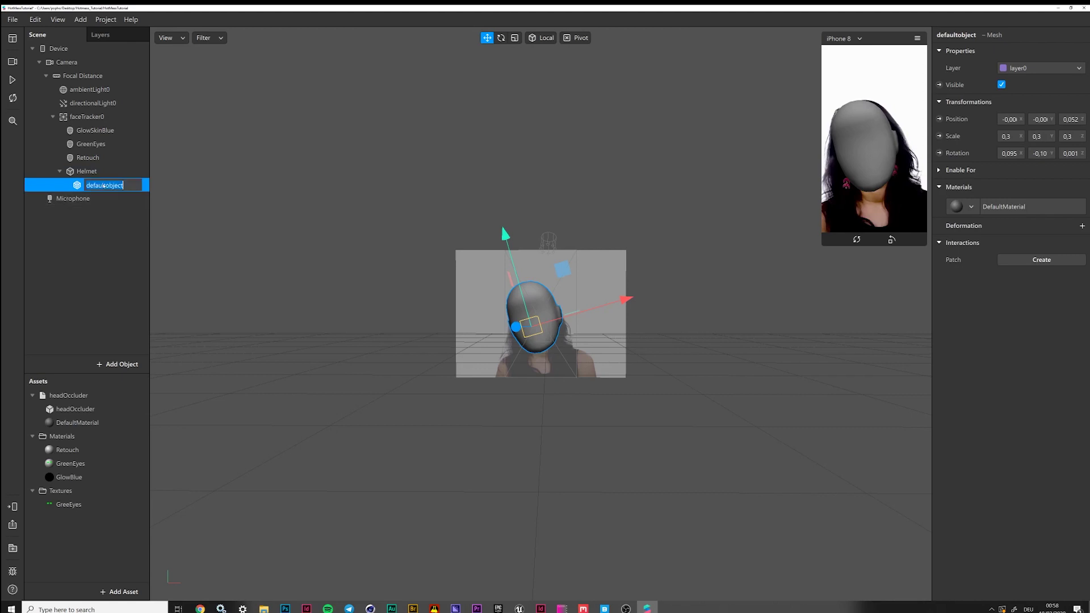
type("Helmet")
key("Return")
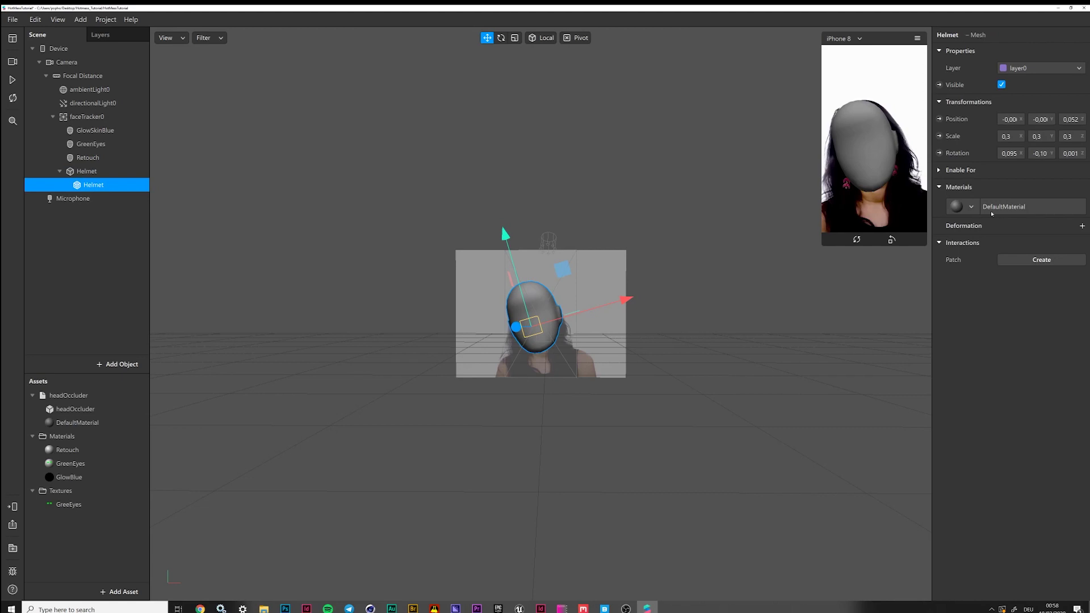
left_click(970, 207)
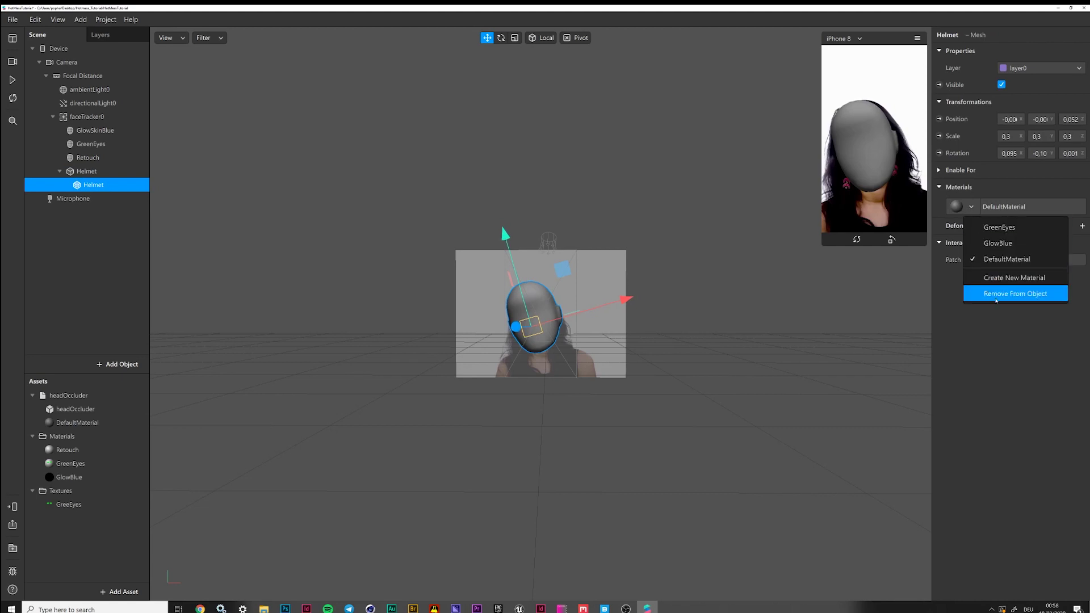
left_click(1004, 277)
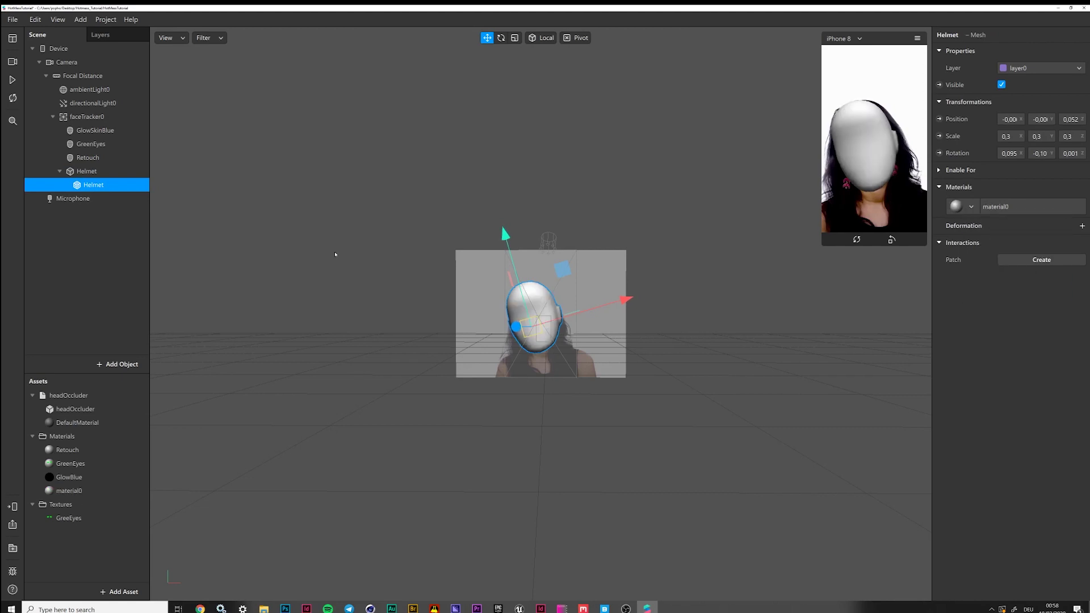
Delete the head occluder's DefaultMaterial
left_click(68, 425)
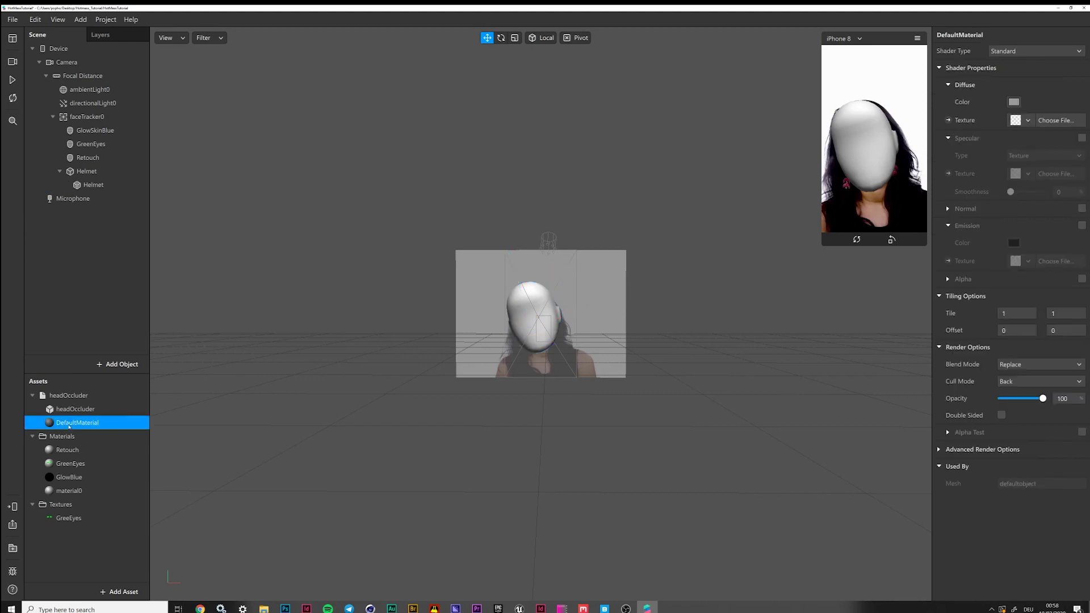
key("Delete")
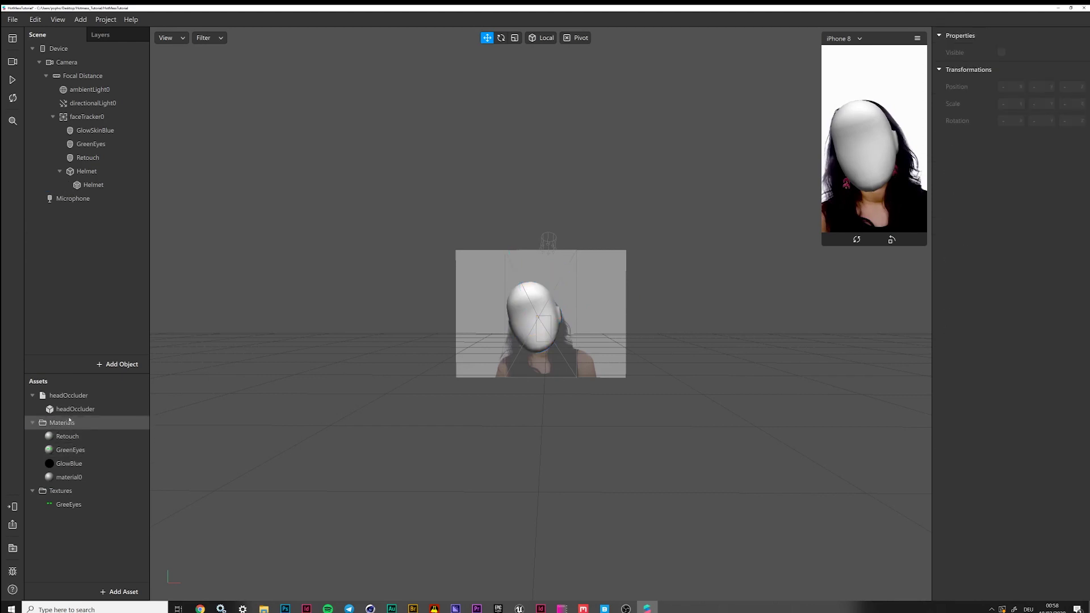
key("ctrl+z")
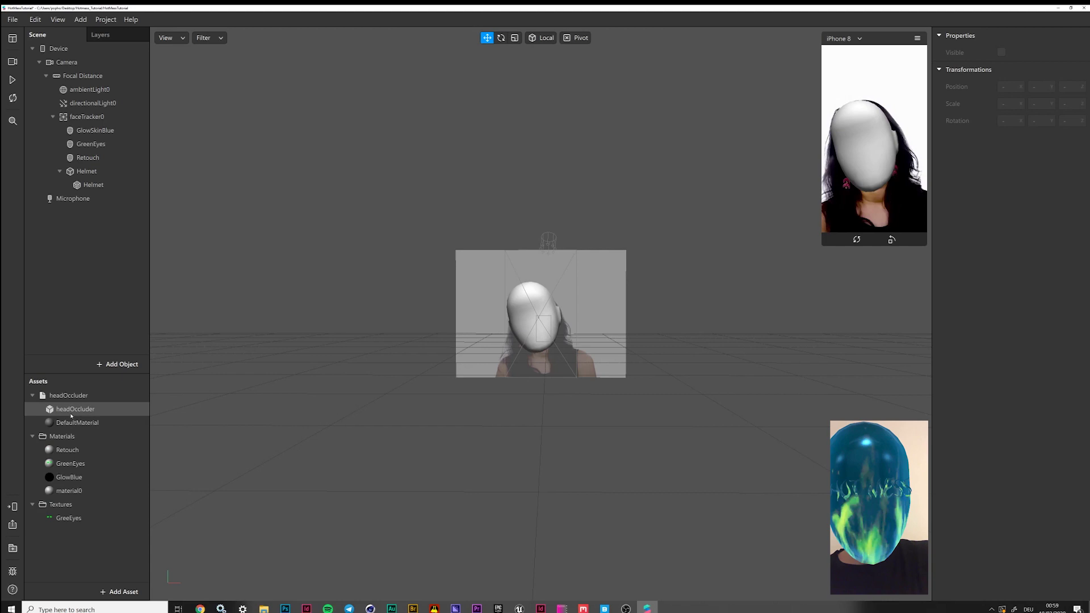
left_click(76, 423)
right_click(76, 424)
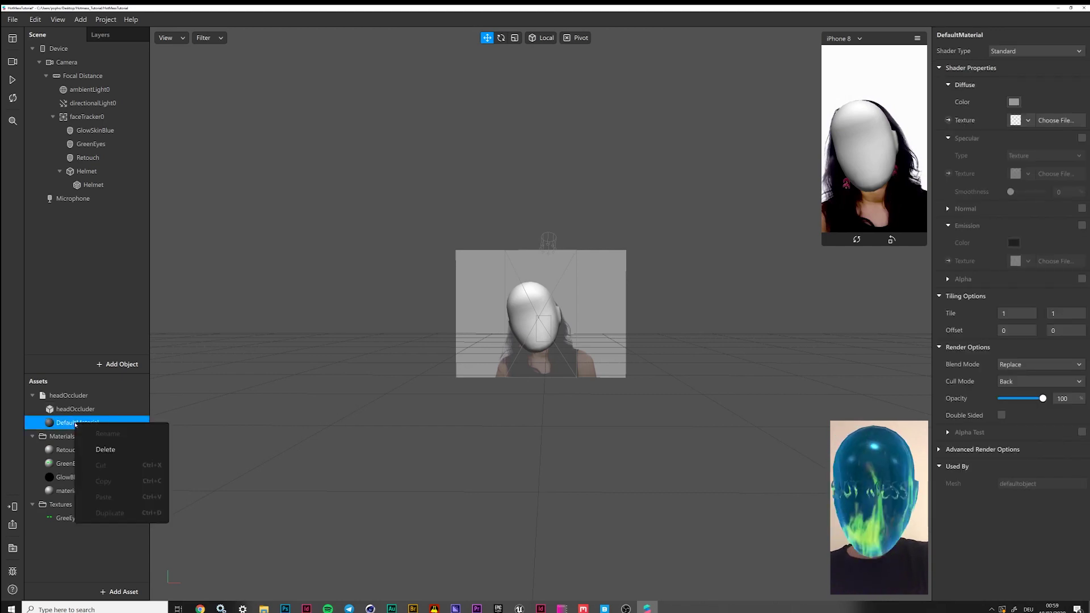
left_click(105, 449)
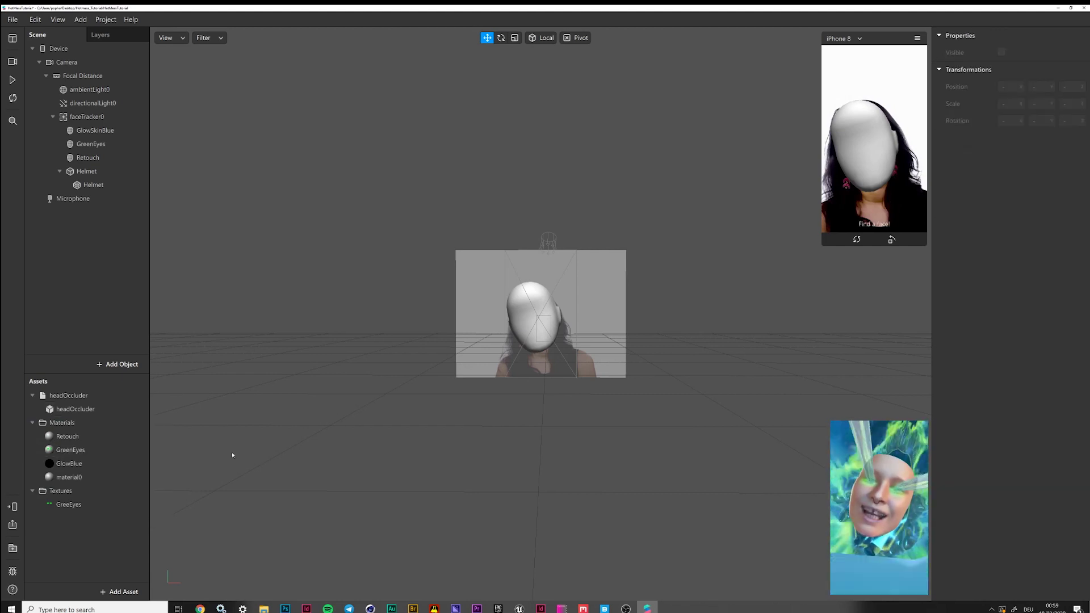
Rename material0 to FireAnim1
double_click(72, 476)
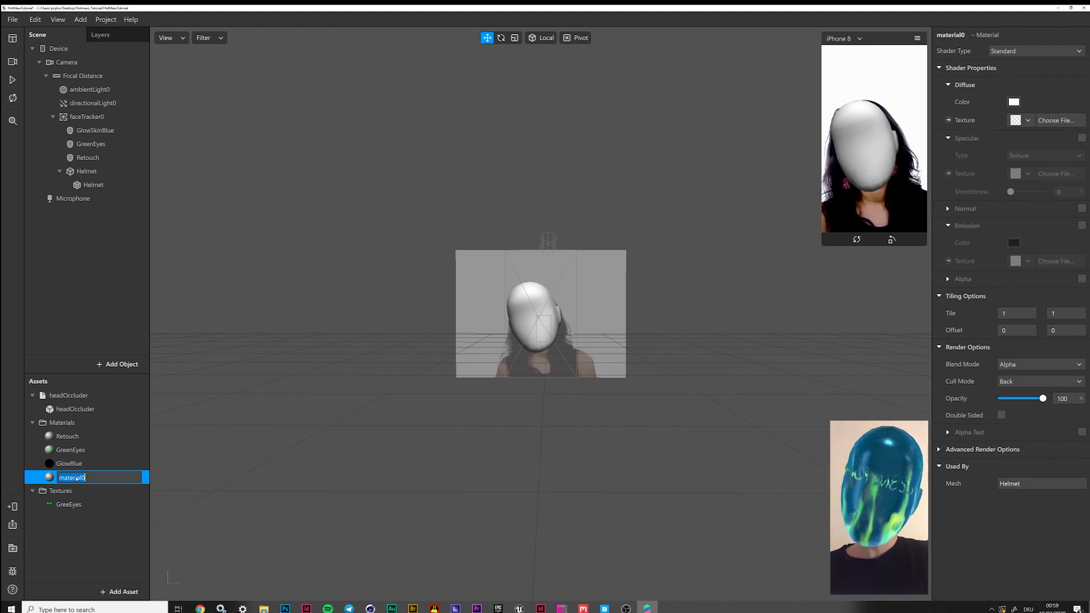
type("Hel")
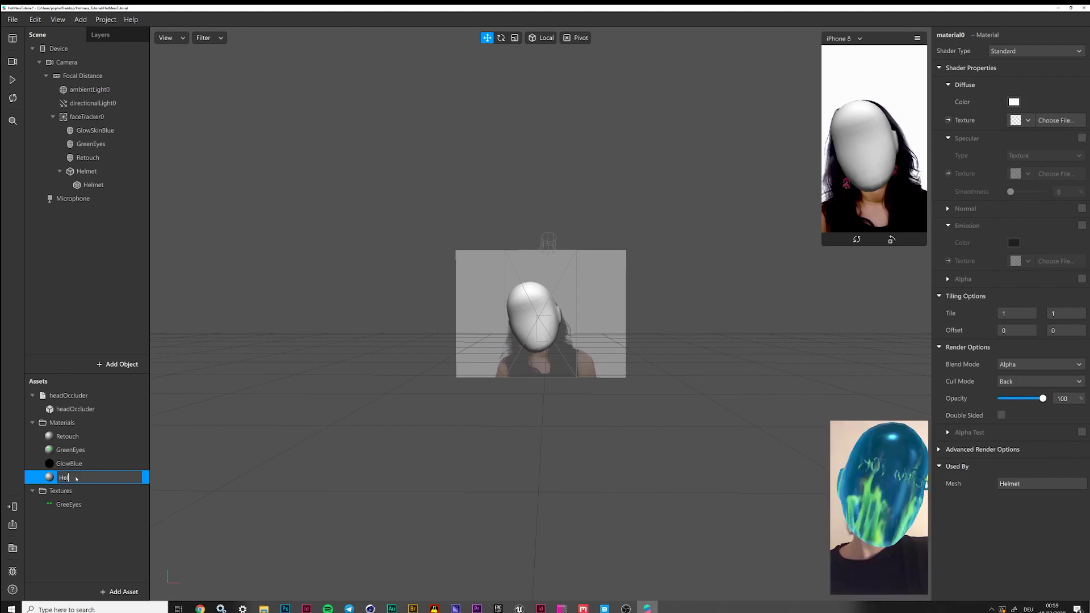
key("BackSpace")
key("BackSpace")
key("BackSpace")
type("Fire")
type("Arm1")
key("Return")
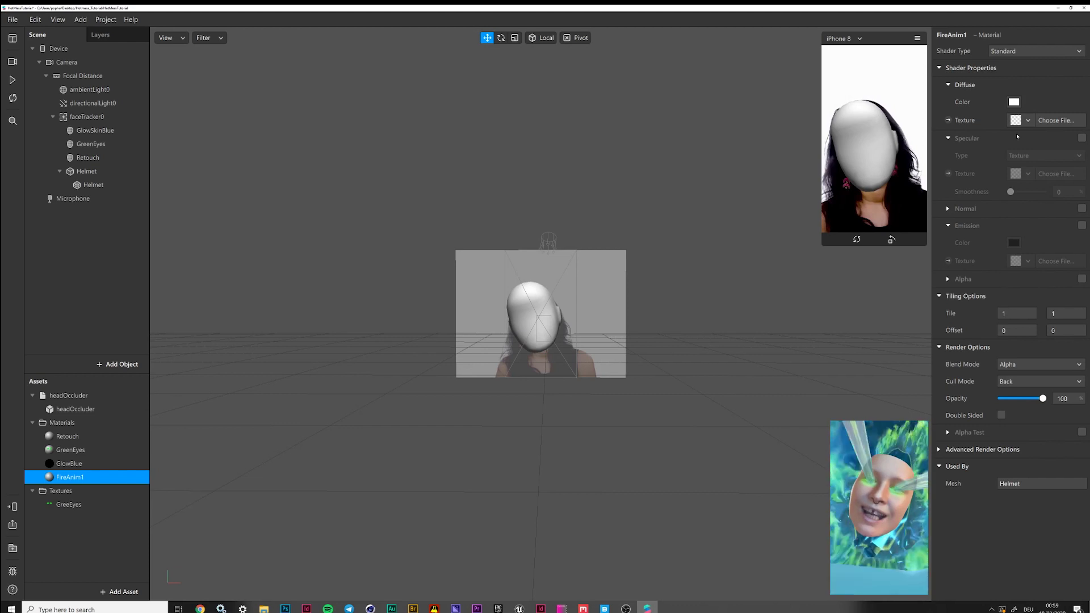
Switch the FireAnim1 material's Shader Type to Physically-Based
left_click(1038, 51)
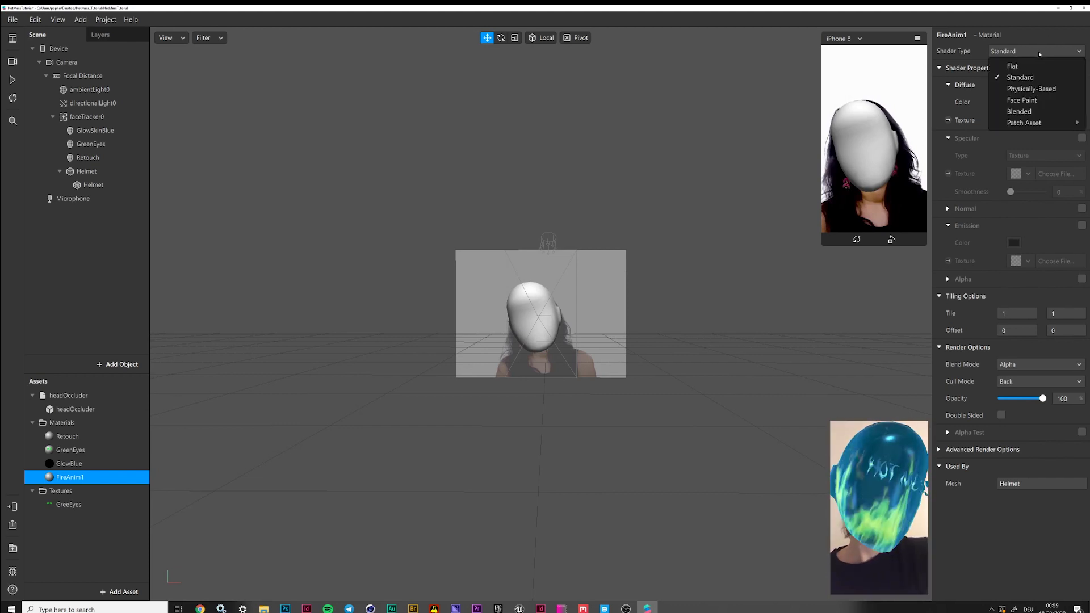
left_click(1030, 89)
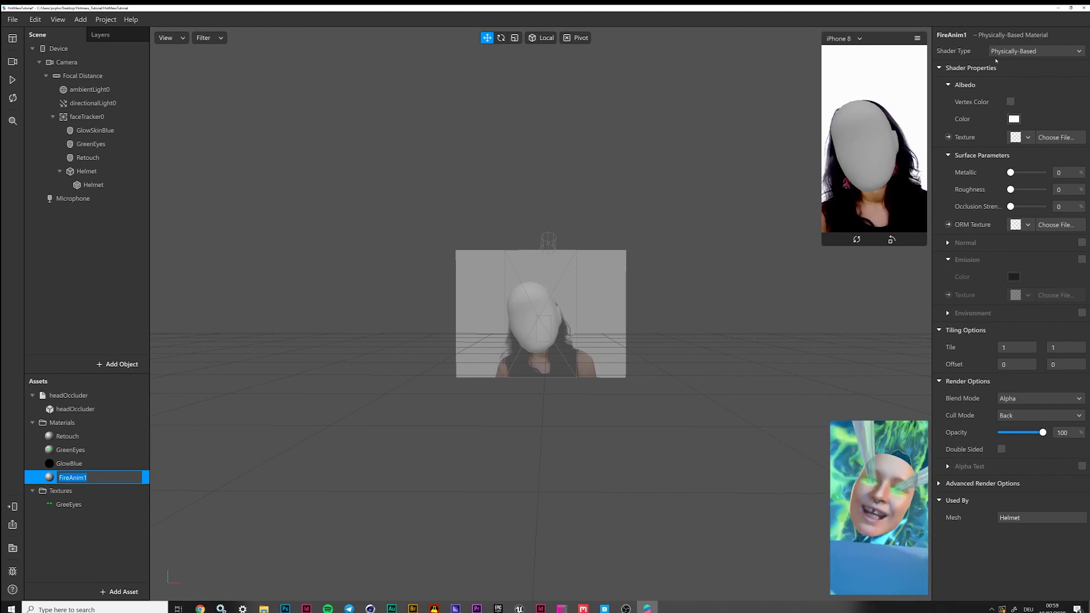
left_click(1015, 120)
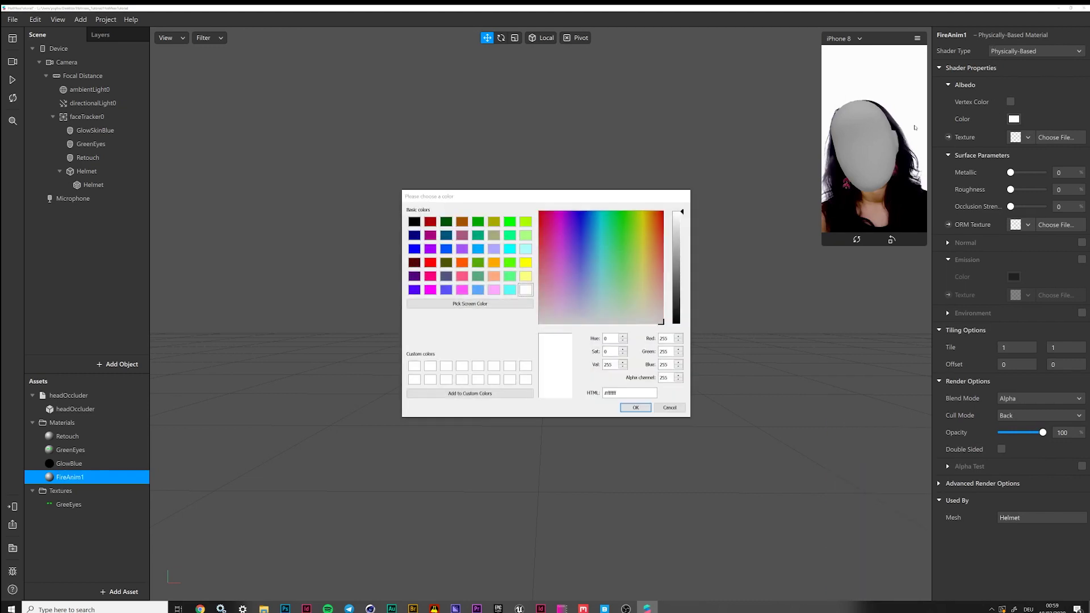
Set FireAnim1's albedo colour to a light cyan of about #54eeff
left_click(602, 228)
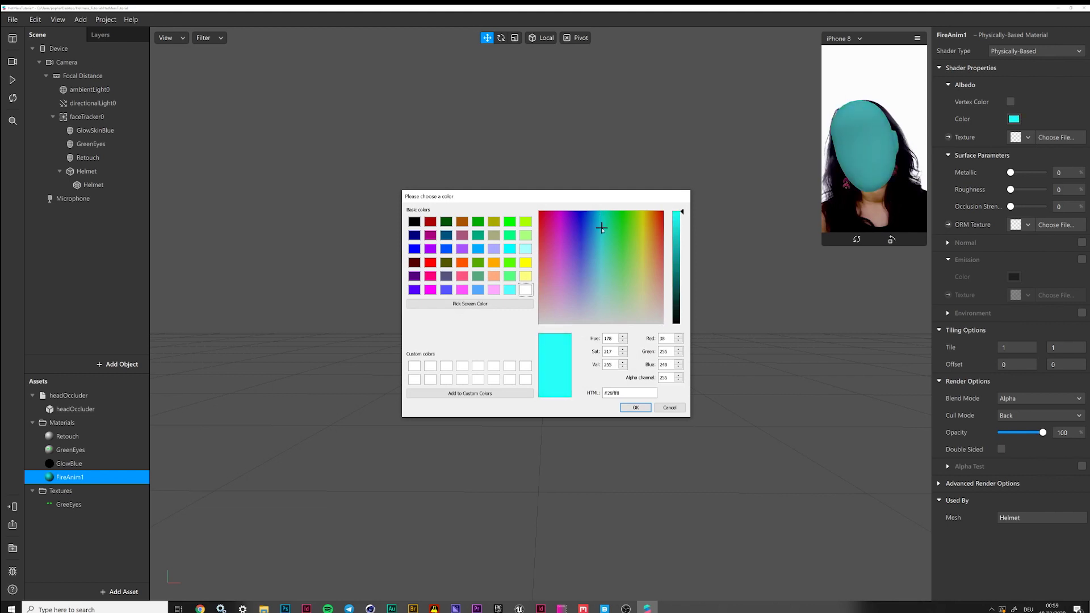
left_click(598, 234)
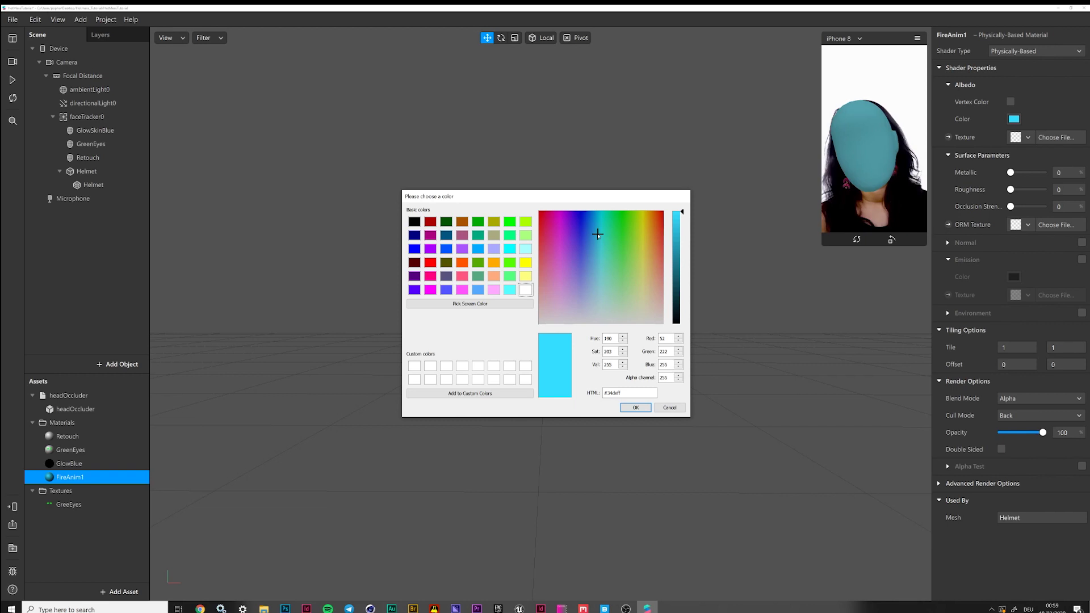
left_click(599, 247)
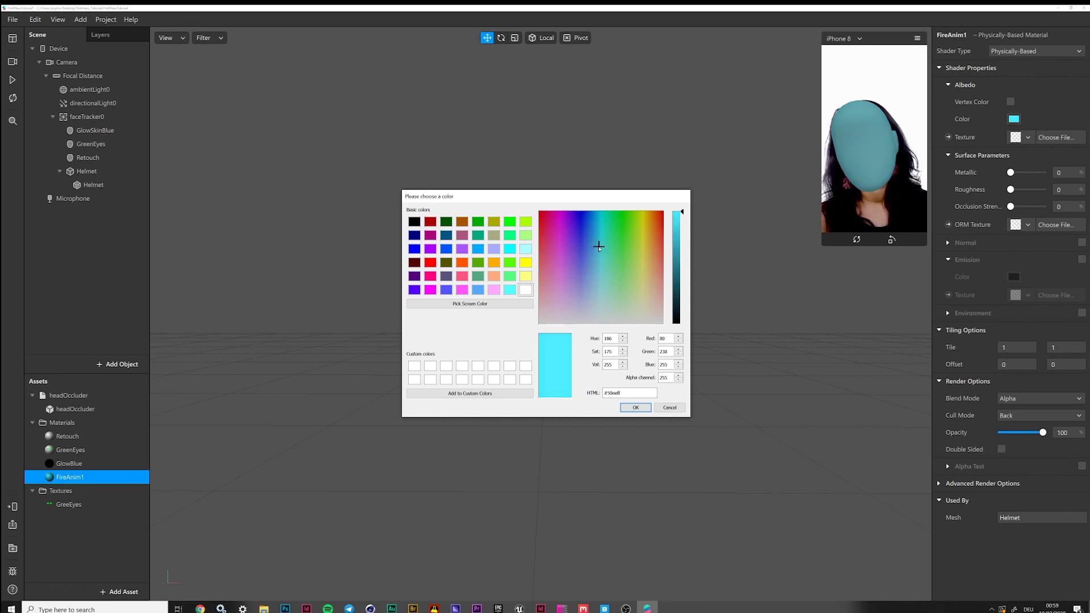
left_click(599, 248)
left_click(636, 408)
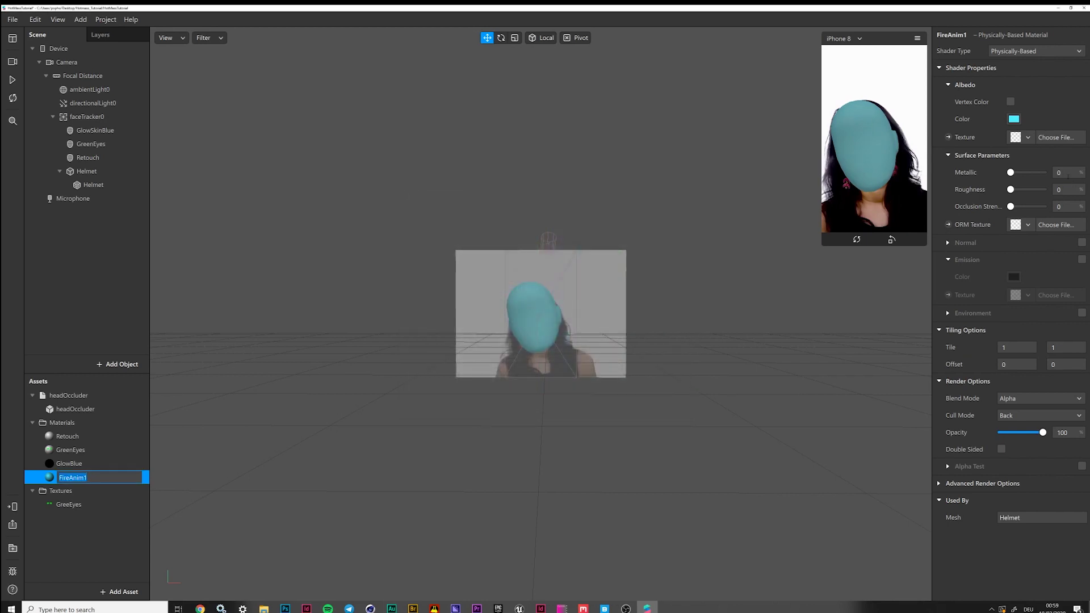
Create a new animation sequence named FireAnim1 as the material's albedo texture
left_click(1016, 137)
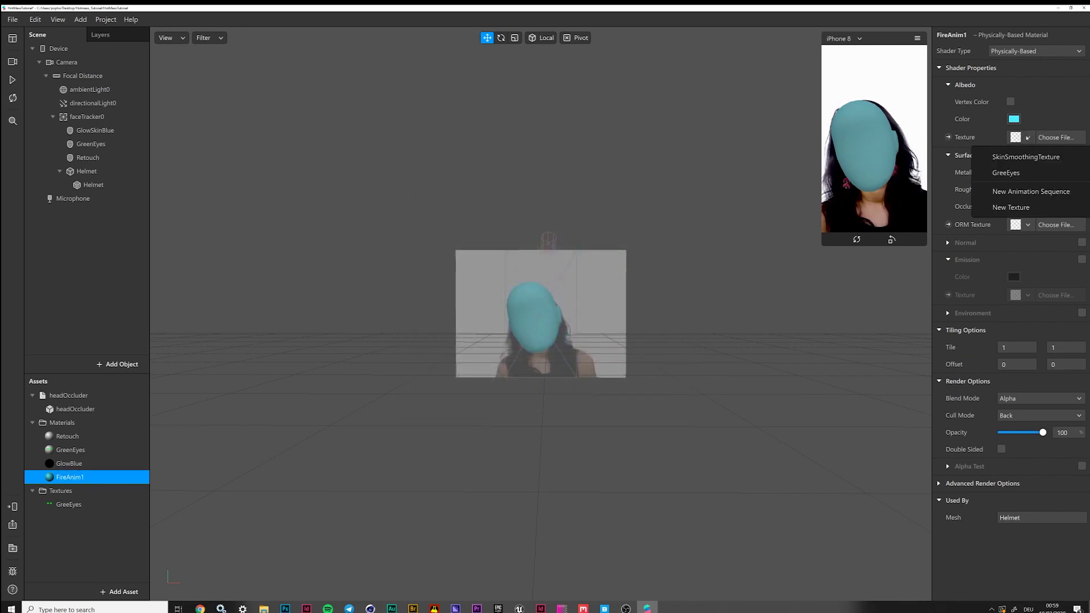
left_click(1020, 192)
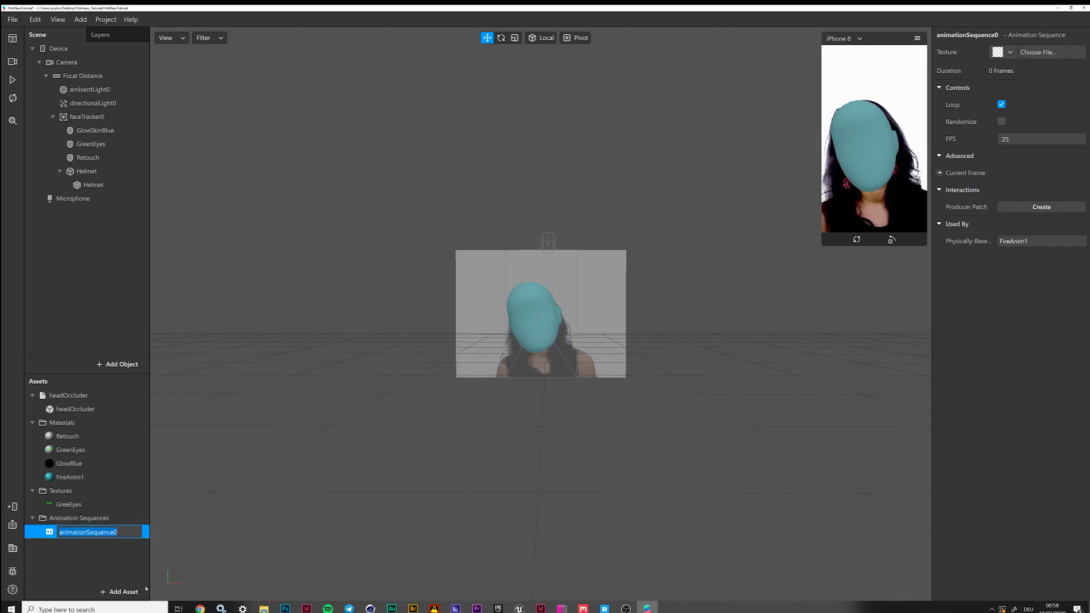
type("FireAnim1")
key("Return")
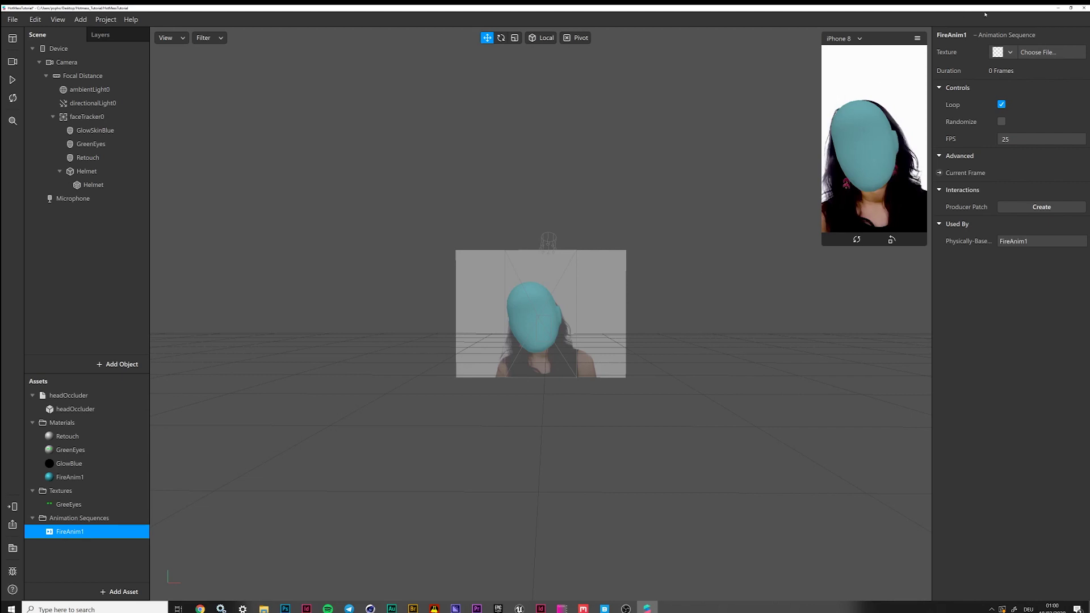
Import all eight images from the Fire1 folder as the sequence's image texture
left_click(1010, 52)
left_click(1025, 72)
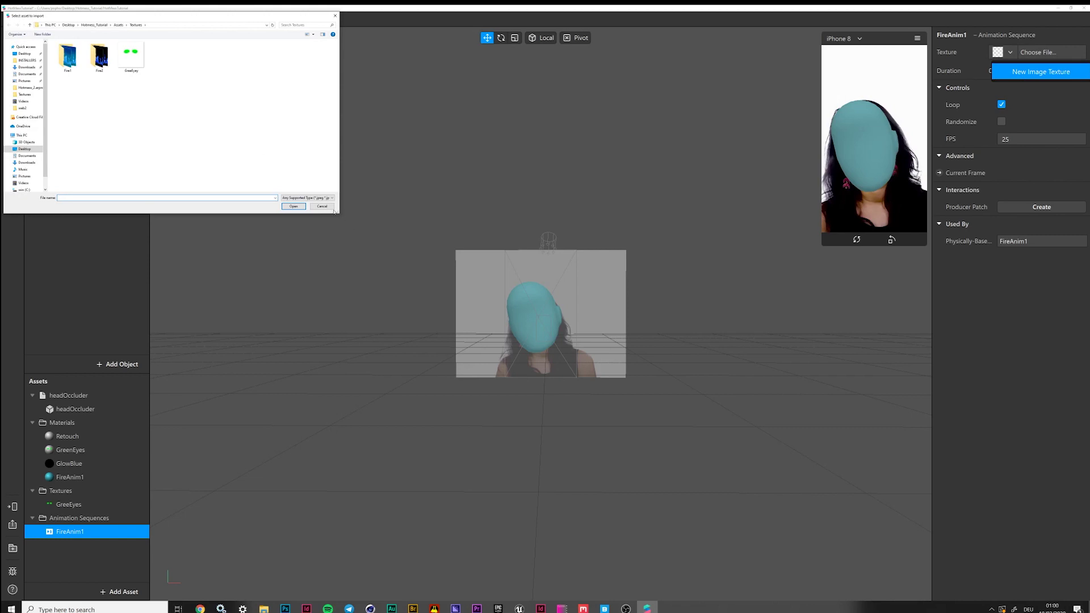
left_click_drag(334, 211, 777, 395)
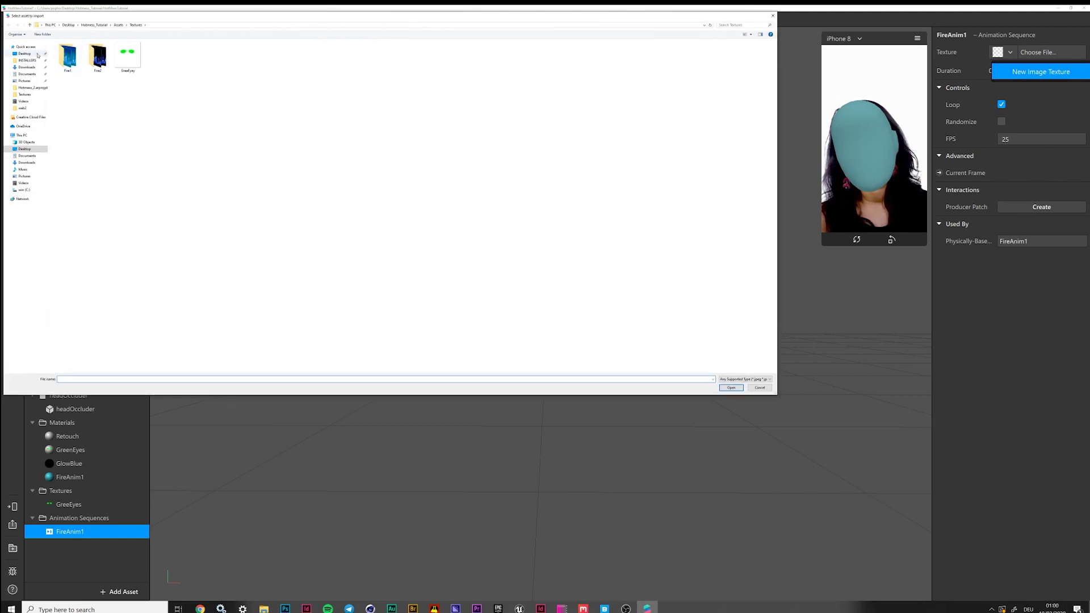
double_click(68, 56)
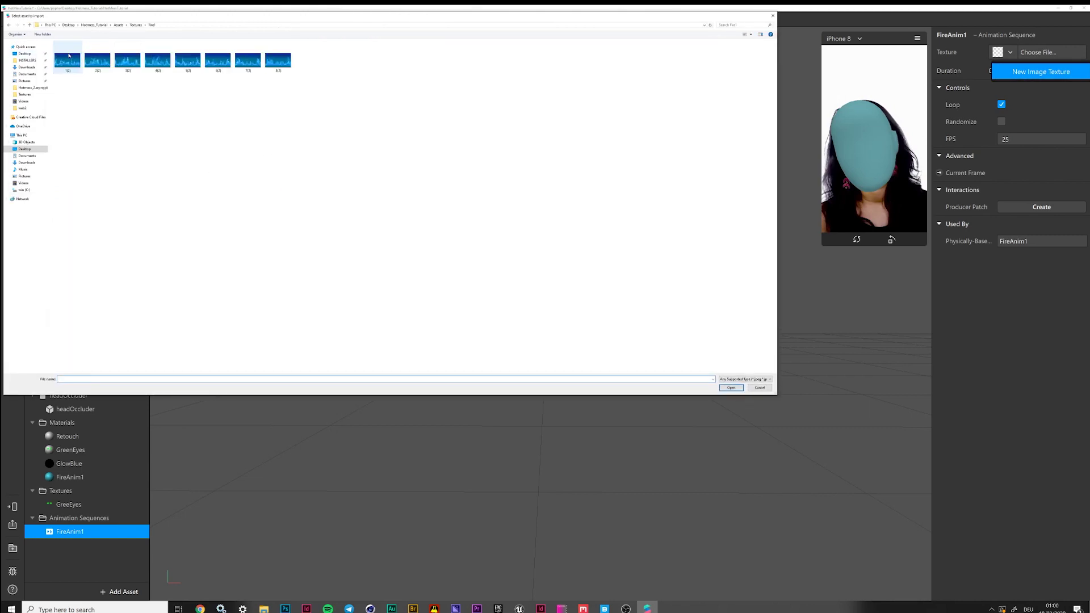
left_click(67, 59)
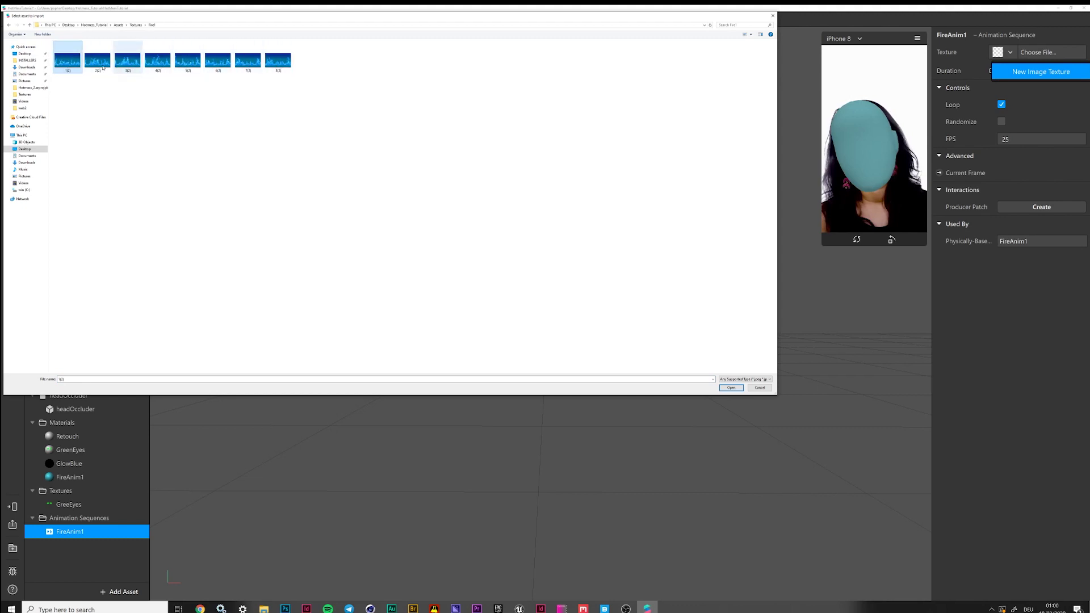
left_click(277, 59, "shift")
left_click(731, 388)
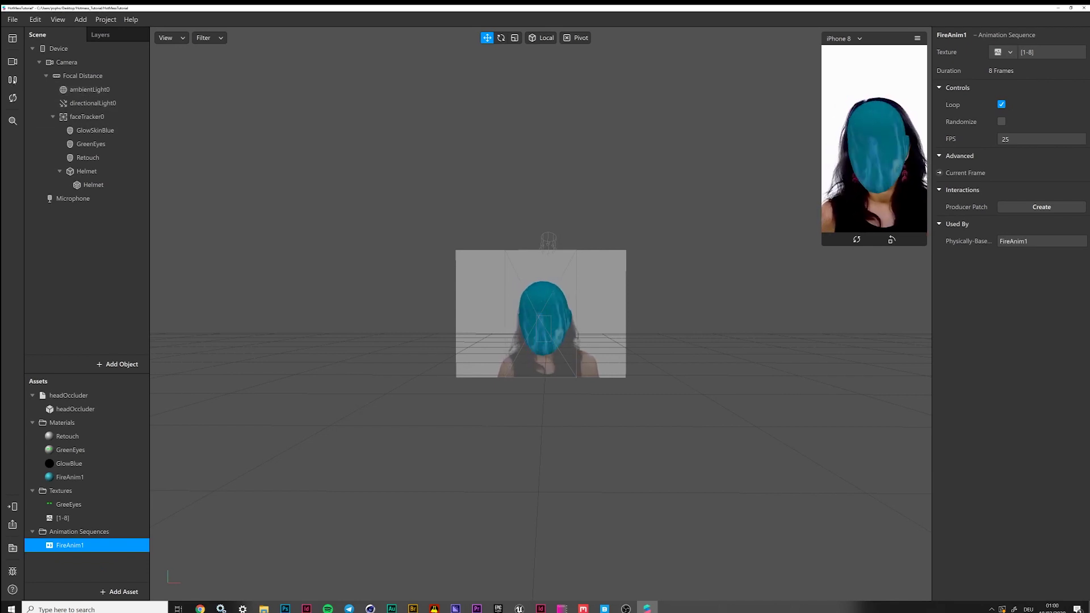
Set the FireAnim1 sequence's frame rate to 20 FPS
double_click(1029, 141)
type("20")
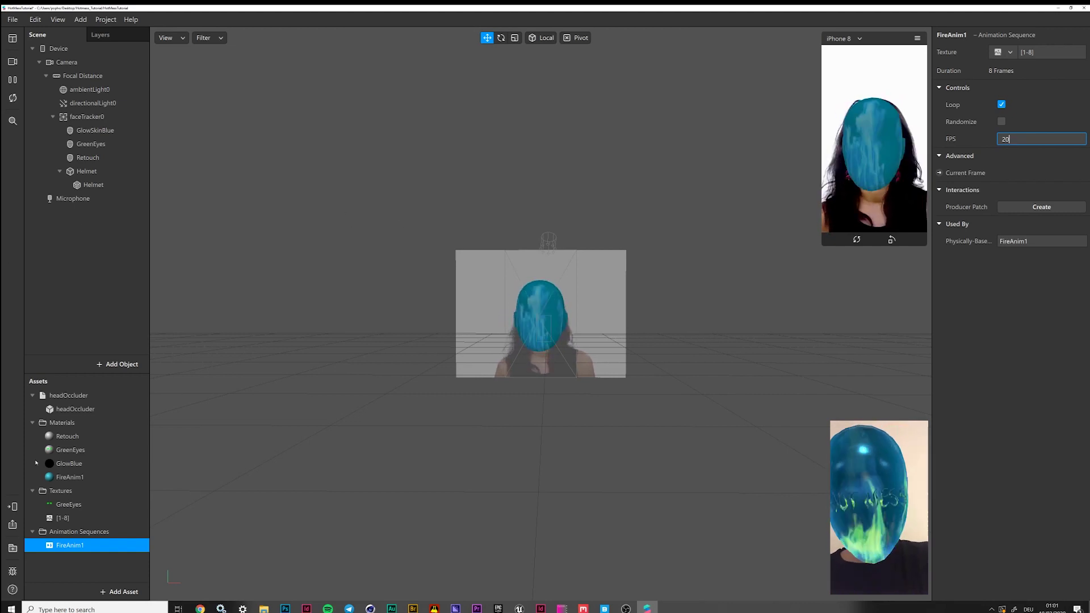
left_click(81, 480)
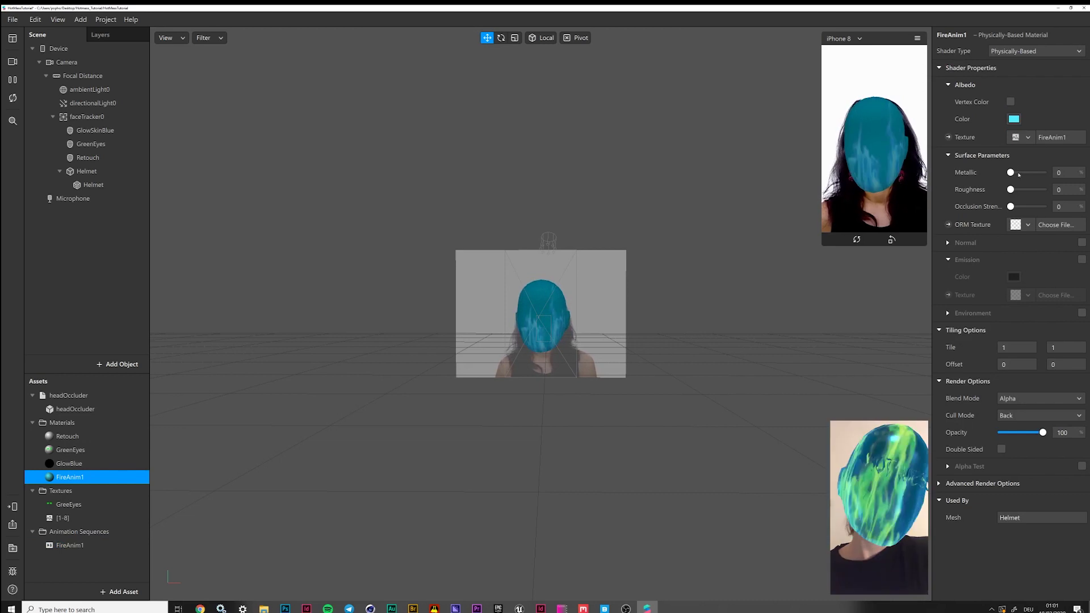
Give FireAnim1 Metallic 60, Roughness 25, Occlusion Strength 10 and enable Emission
left_click(1062, 172)
type("60")
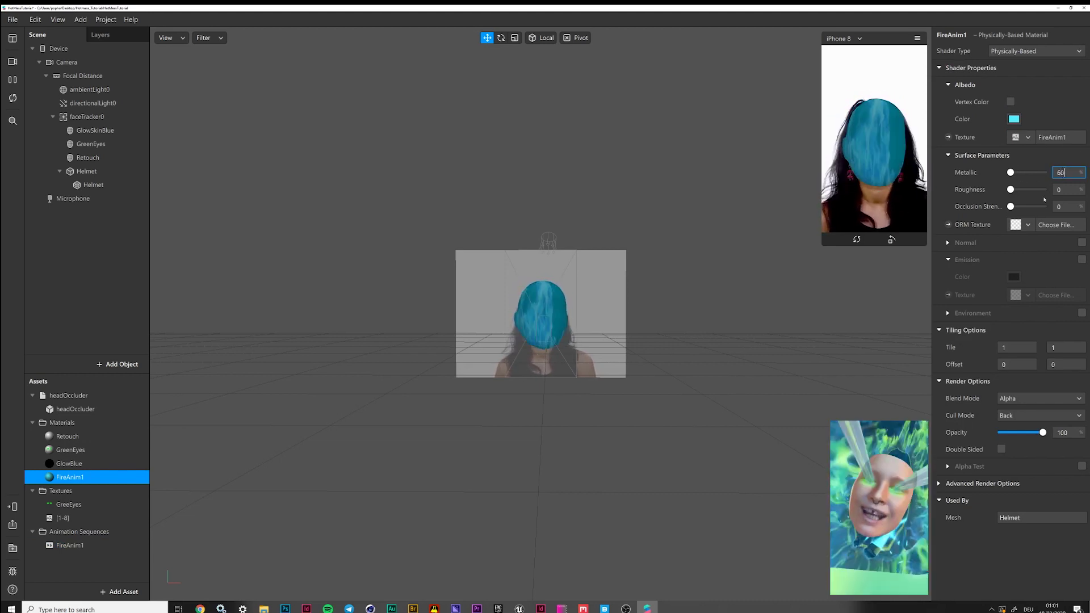
key("Tab")
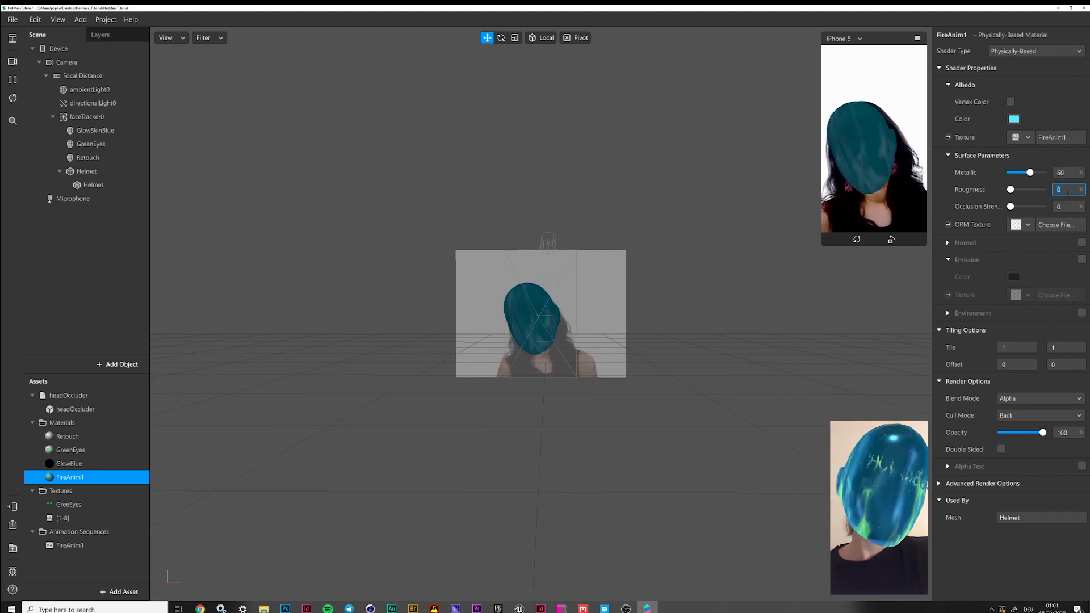
type("25")
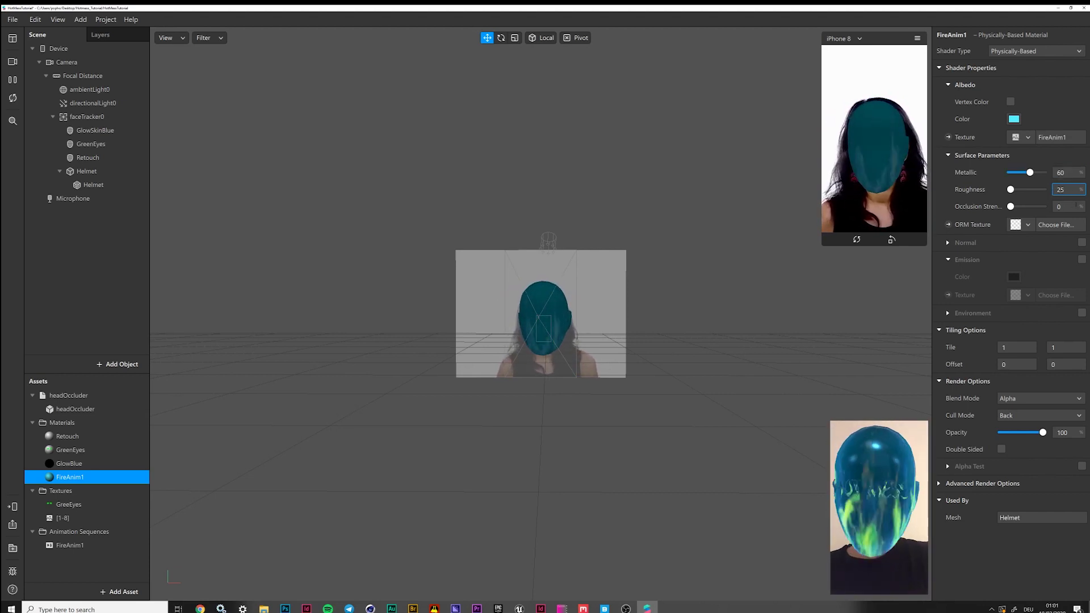
key("Tab")
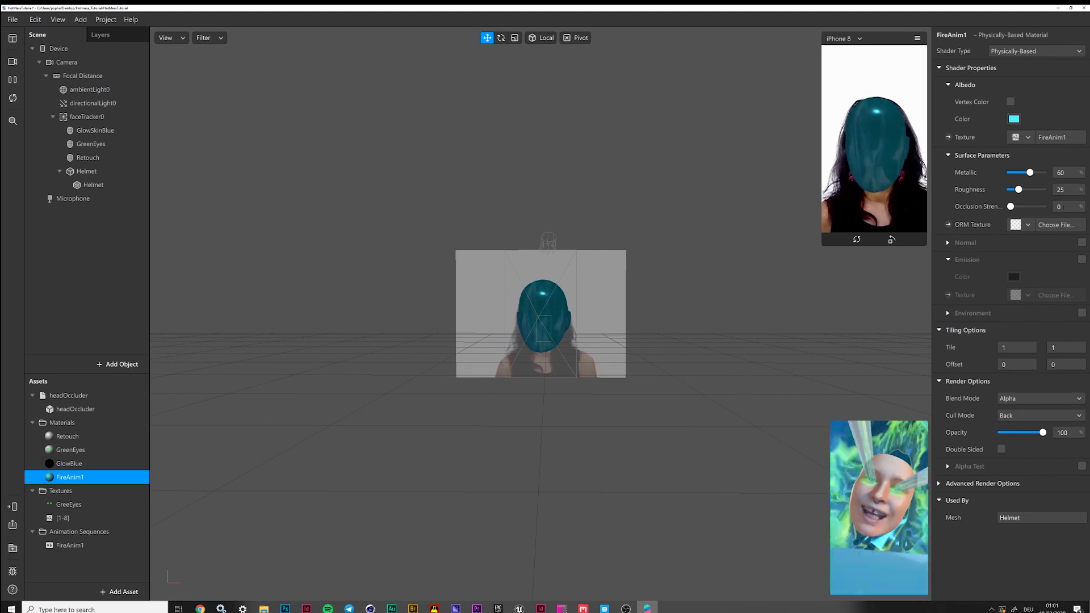
type("1")
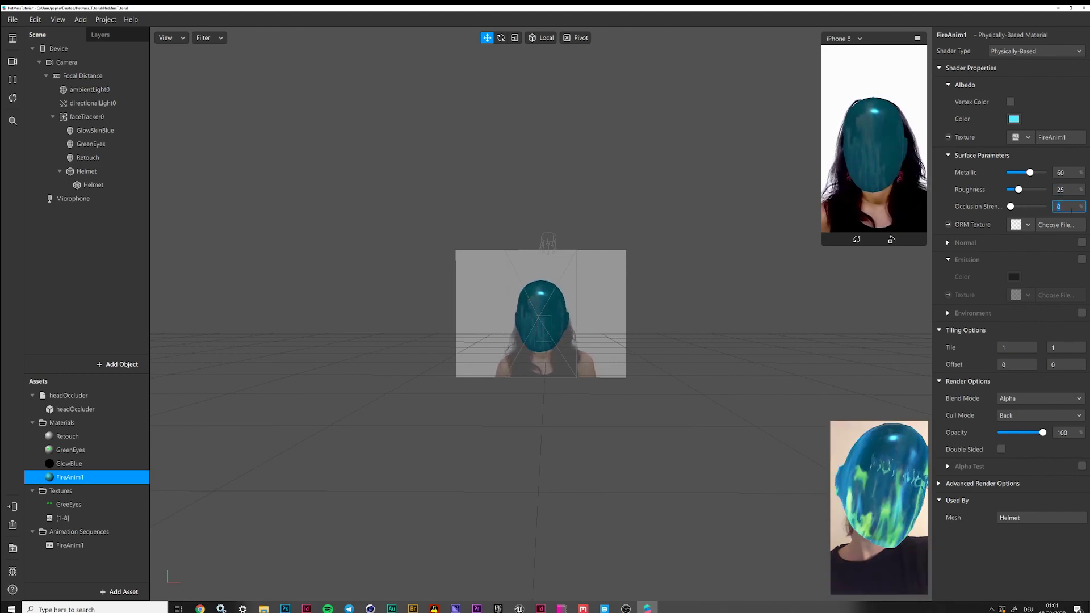
type("0")
key("Return")
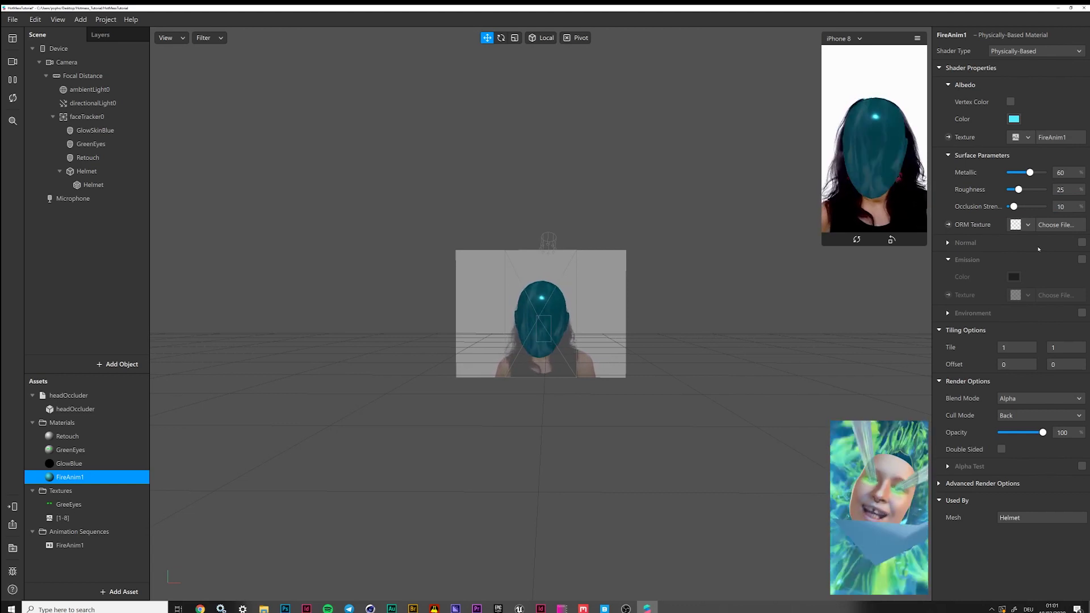
left_click(1083, 259)
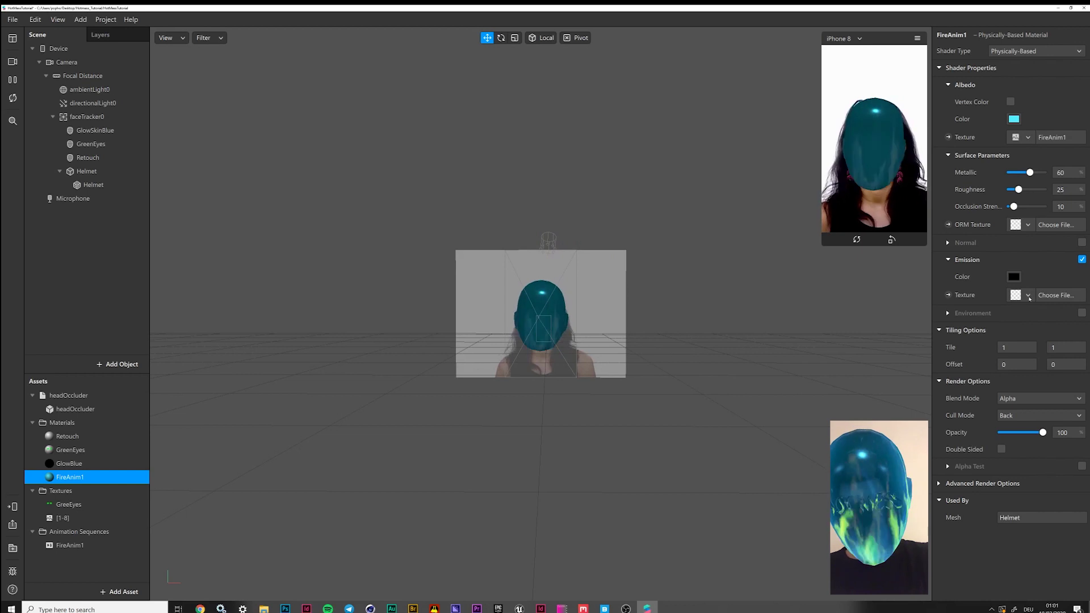
Create a new emission animation sequence from the nine Fire2 flame images, keeping 25 fps
left_click(1028, 295)
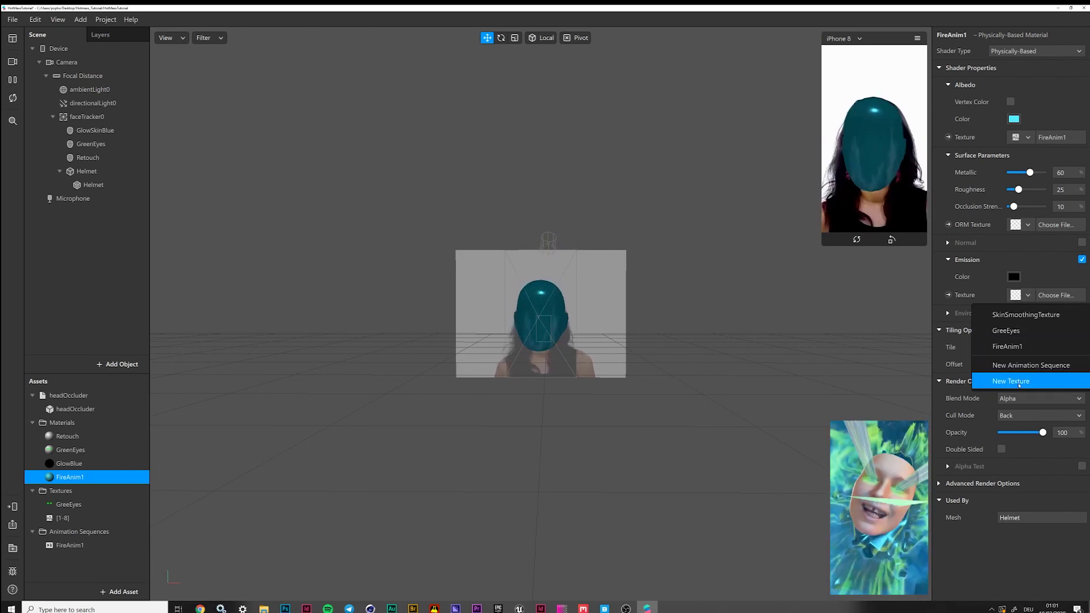
left_click(1022, 366)
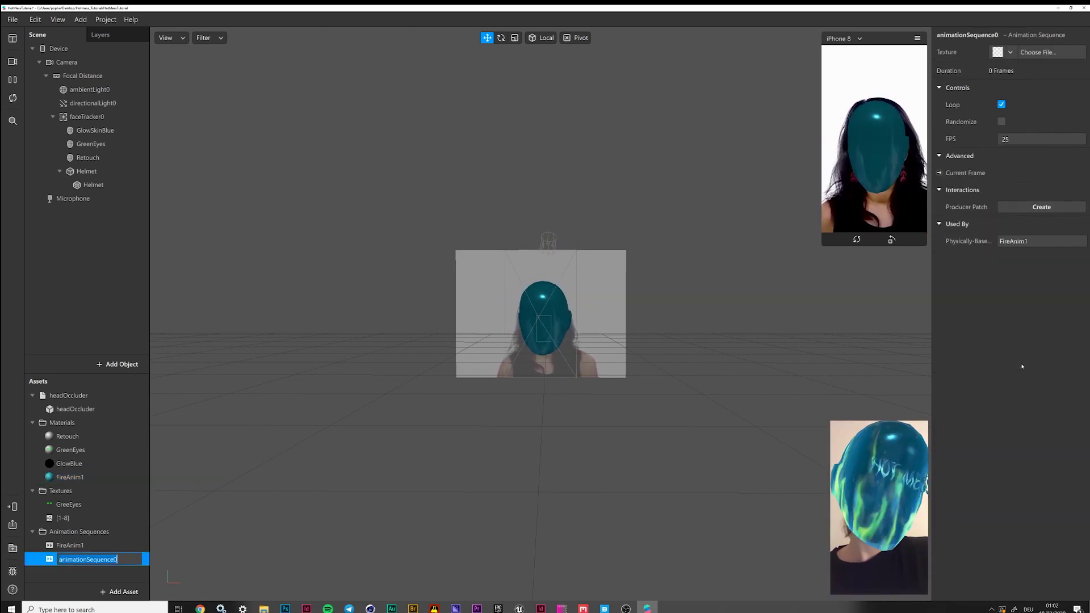
left_click(1006, 51)
left_click(1020, 91)
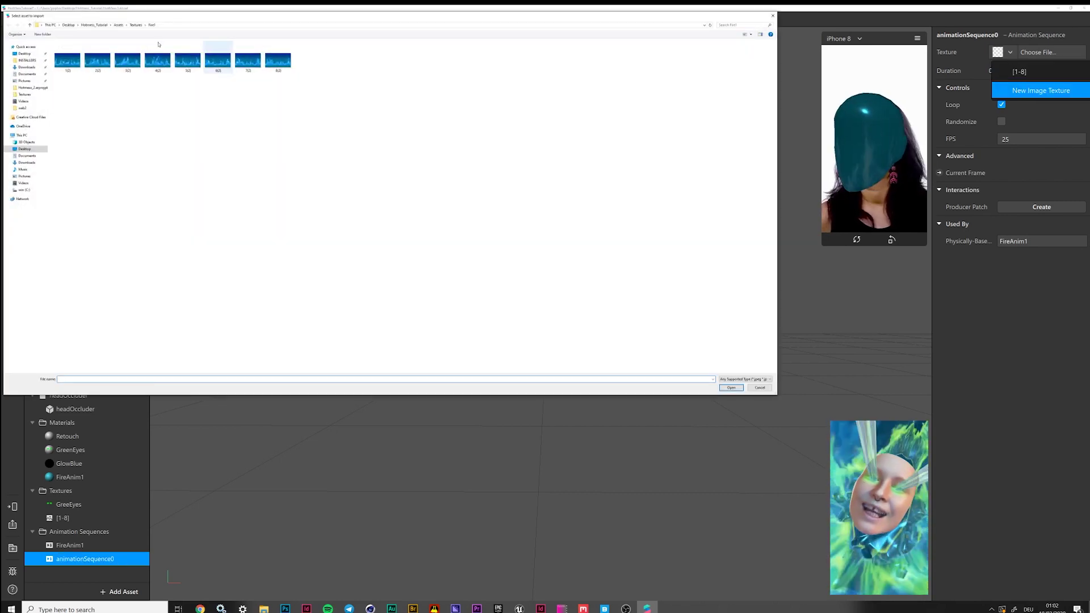
left_click(136, 26)
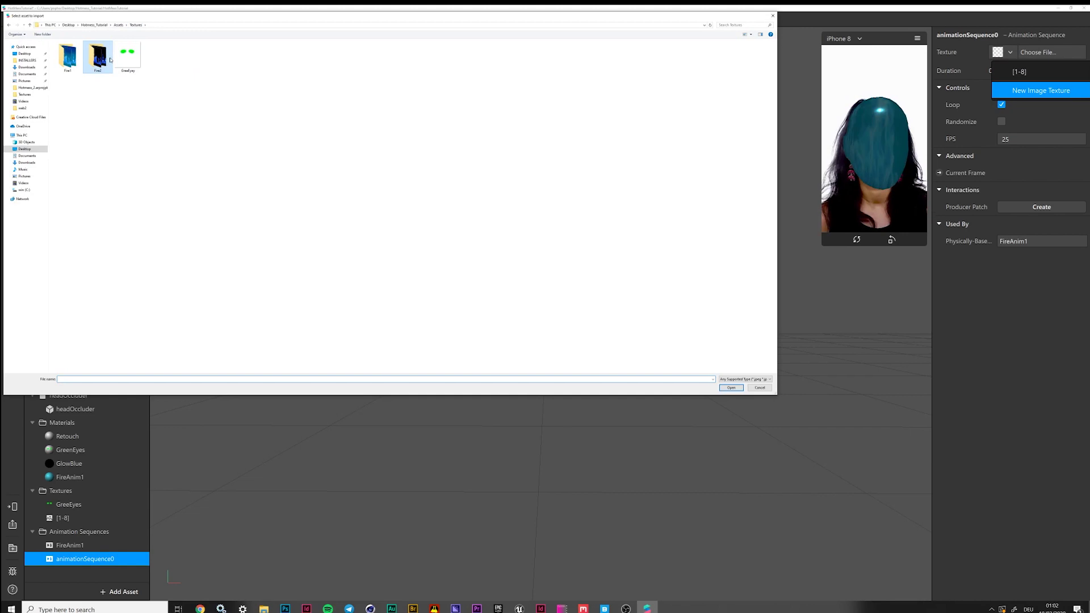
double_click(71, 60)
left_click_drag(72, 61, 337, 74)
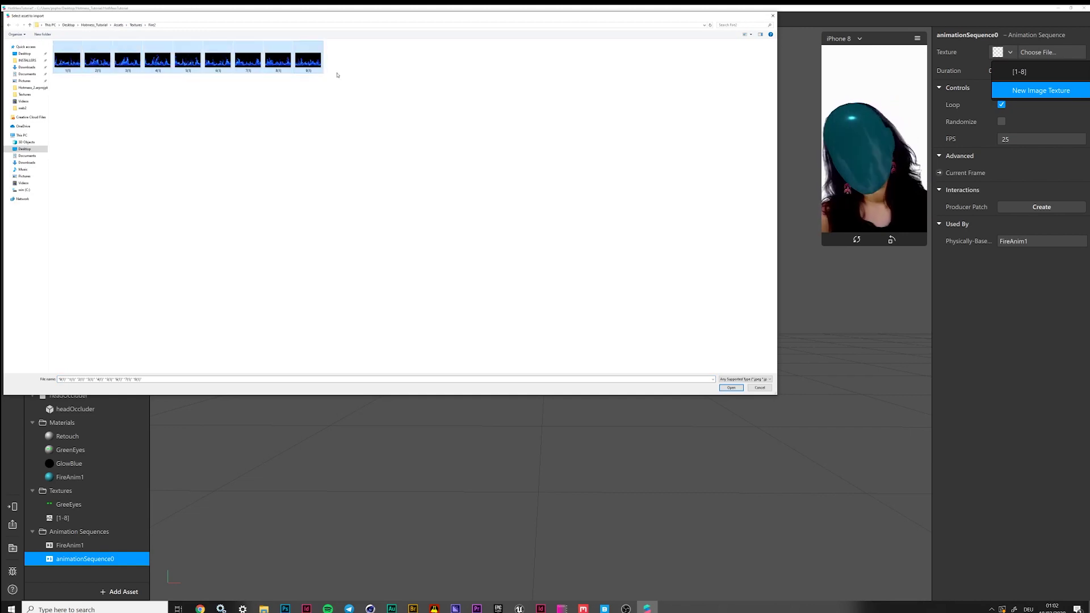
left_click(732, 389)
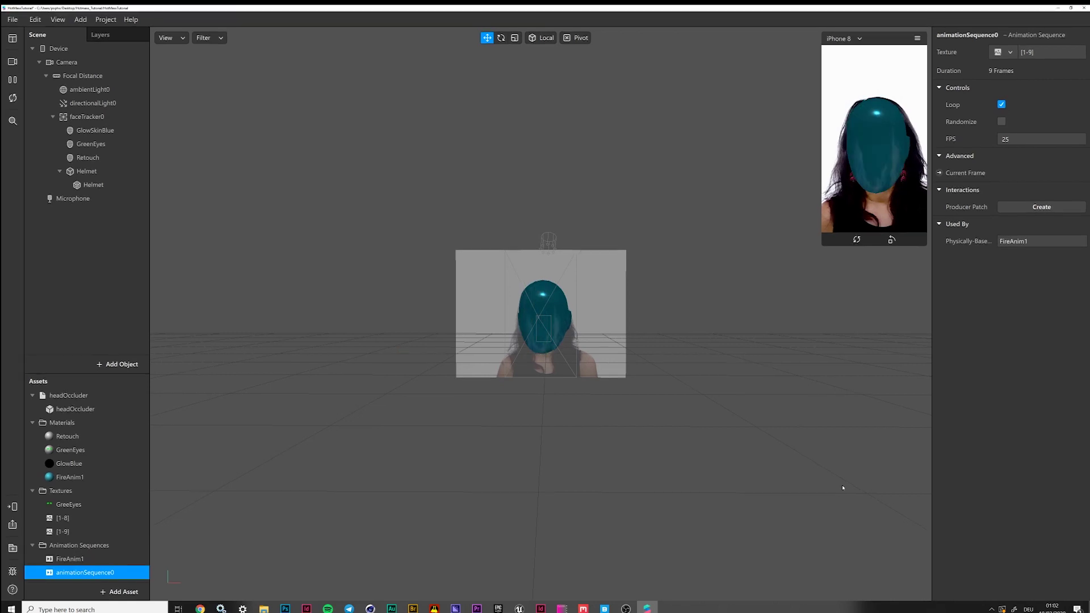
left_click(1000, 140)
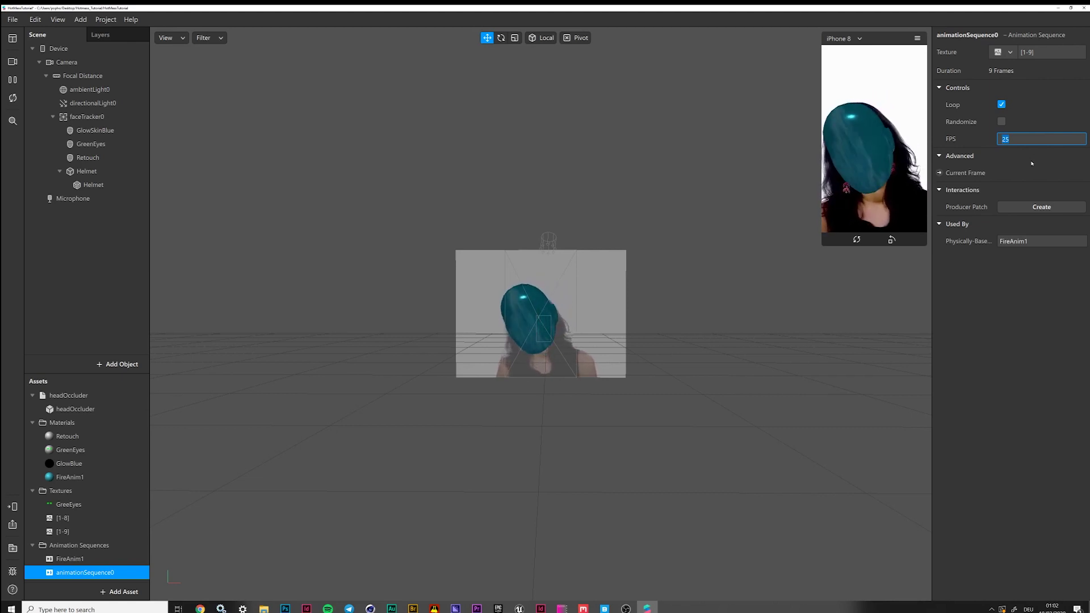
left_click(1042, 106)
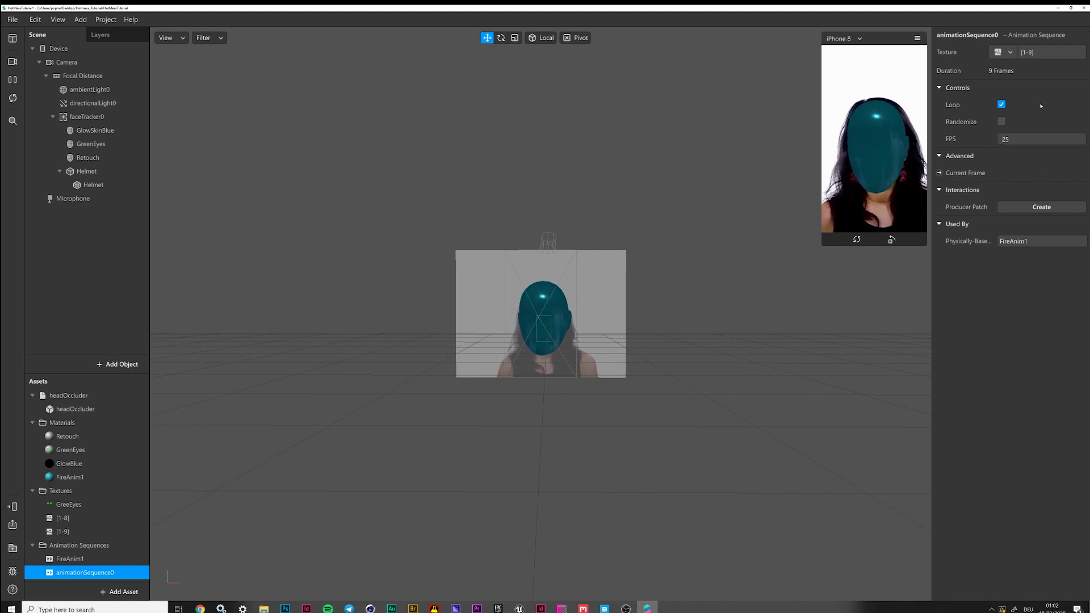
Name the sequence FireAnim2 and enable Environment reflections on the FireAnim1 material
double_click(84, 573)
type("FireAnim2")
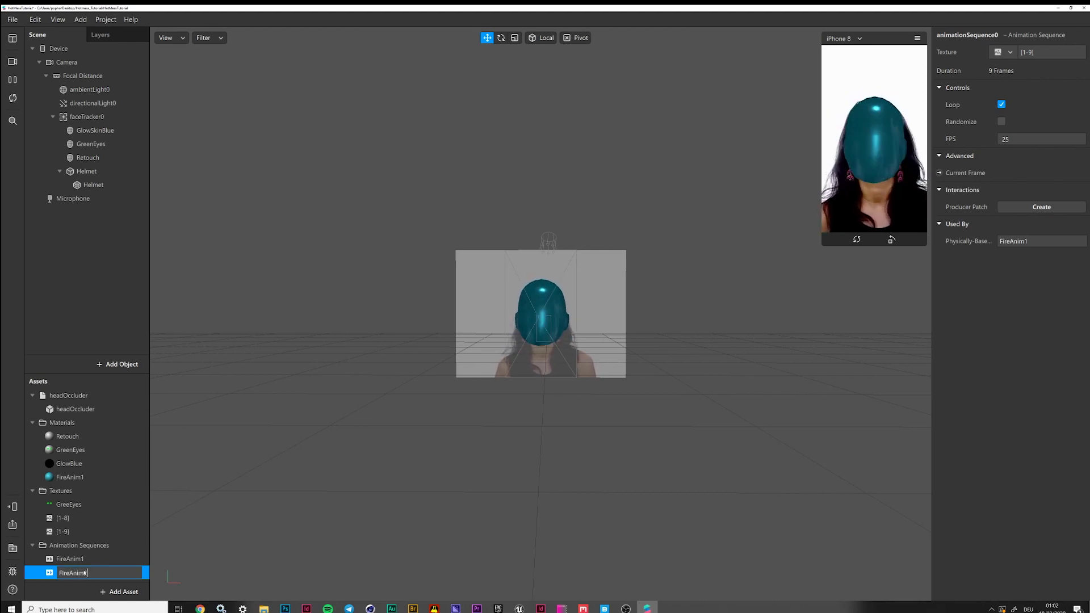
key("Return")
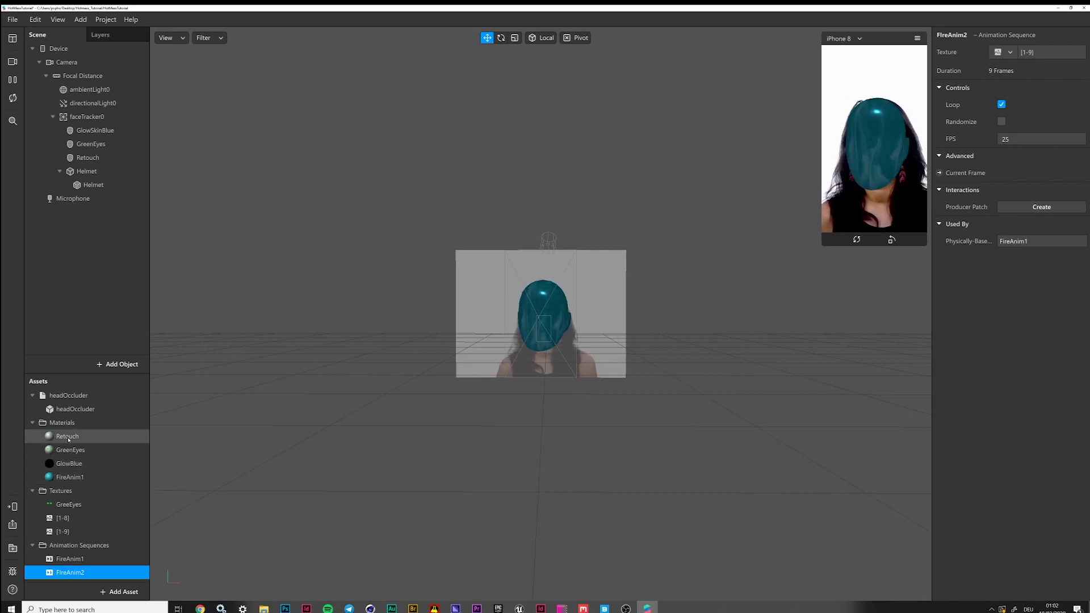
left_click(73, 478)
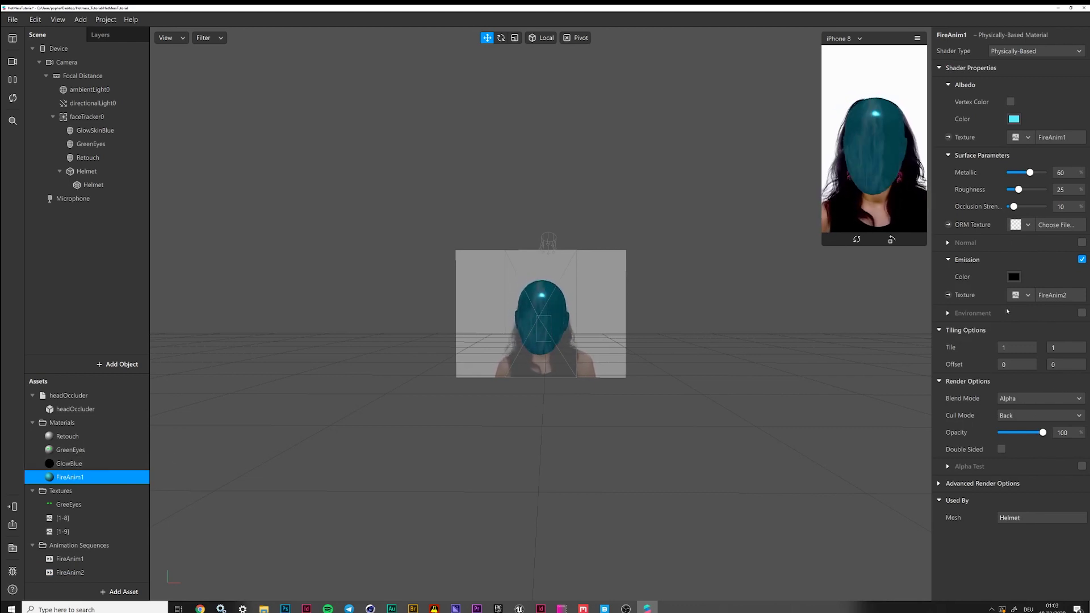
left_click(1083, 313)
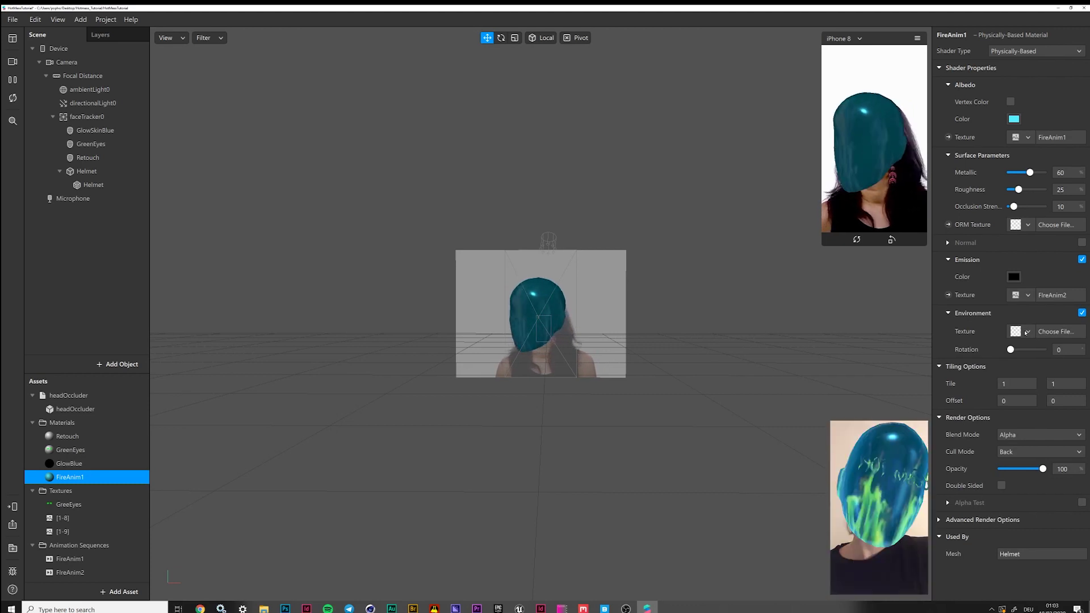
Import studio_small_04_1k from Assets/Environment as FireAnim1's environment texture, then switch to Chrome
left_click(1028, 332)
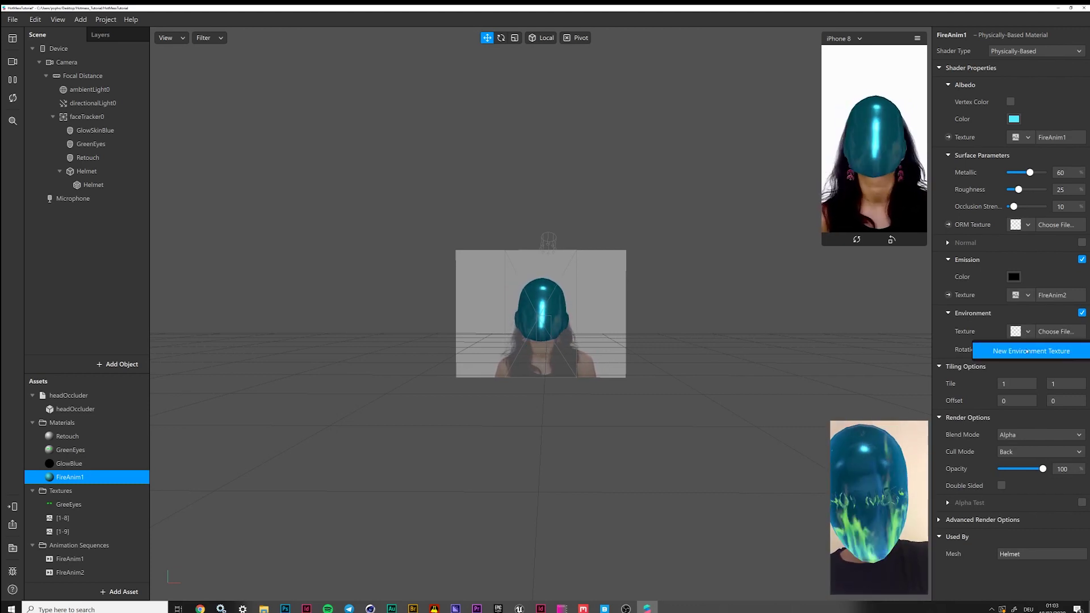
left_click(1031, 351)
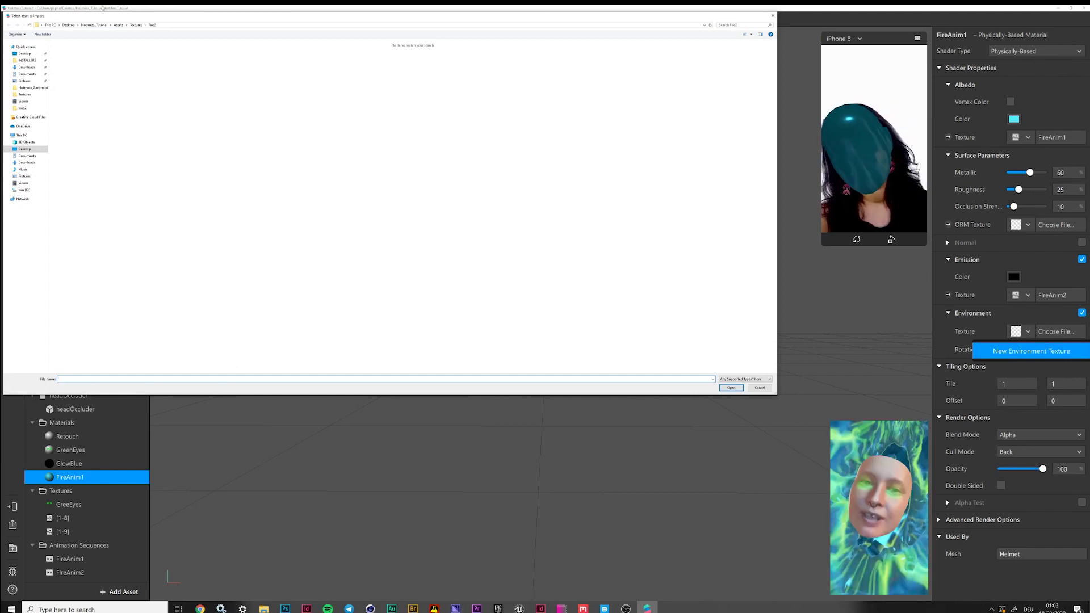
left_click(136, 25)
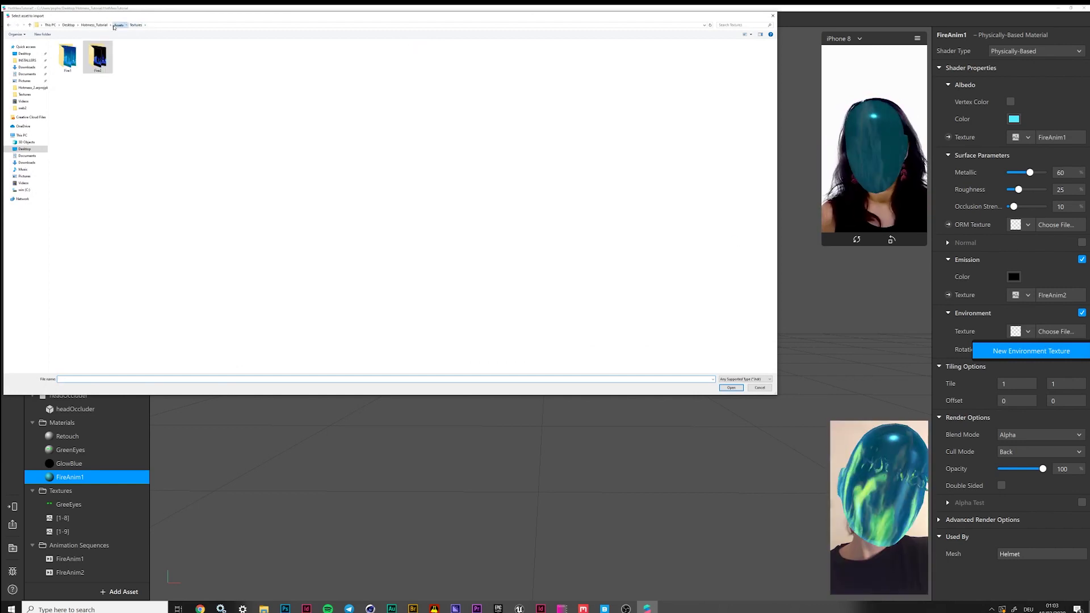
left_click(117, 25)
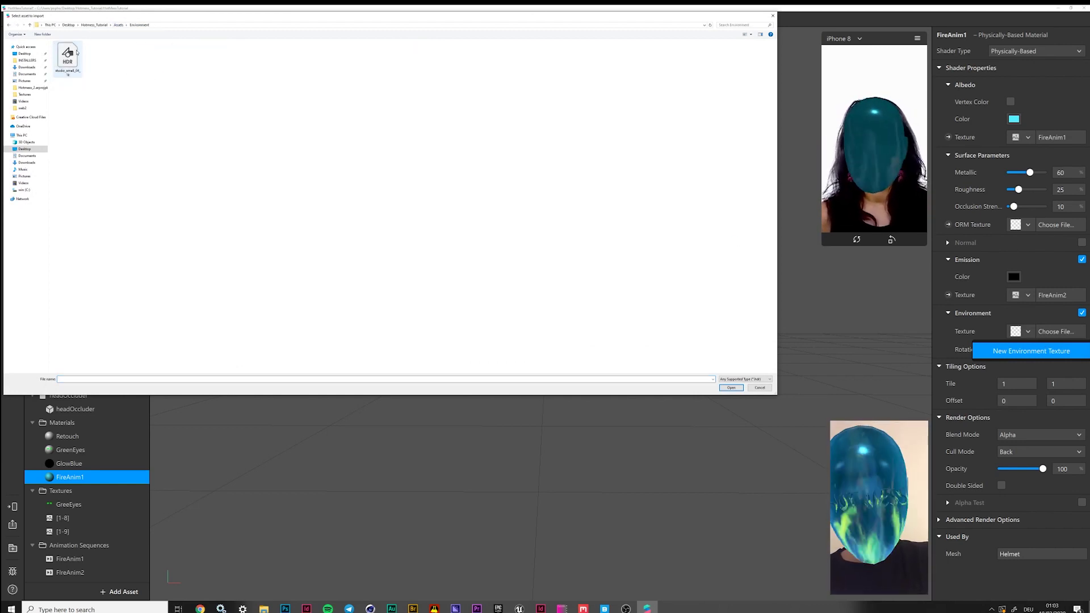
left_click(69, 57)
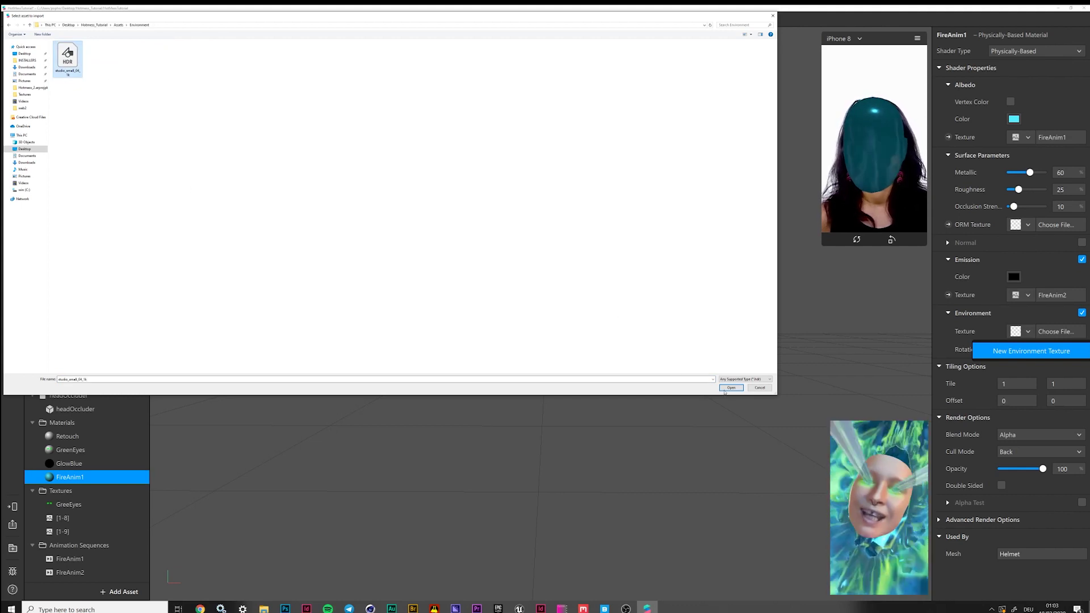
left_click(732, 388)
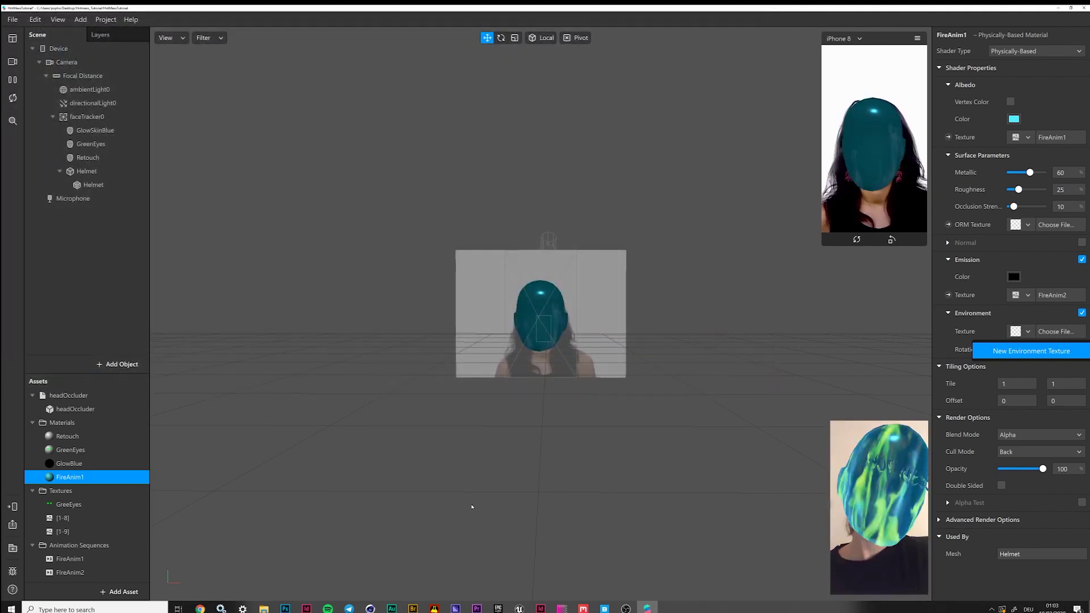
left_click(200, 609)
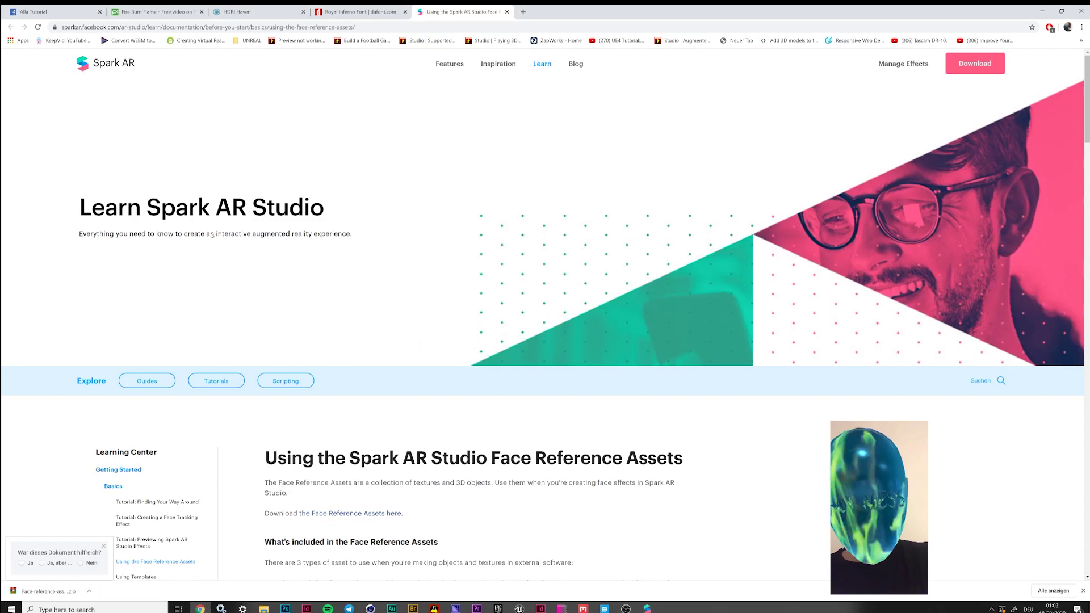
Browse the Studio category of HDRIs on HDRI Haven, then minimize Chrome
left_click(251, 12)
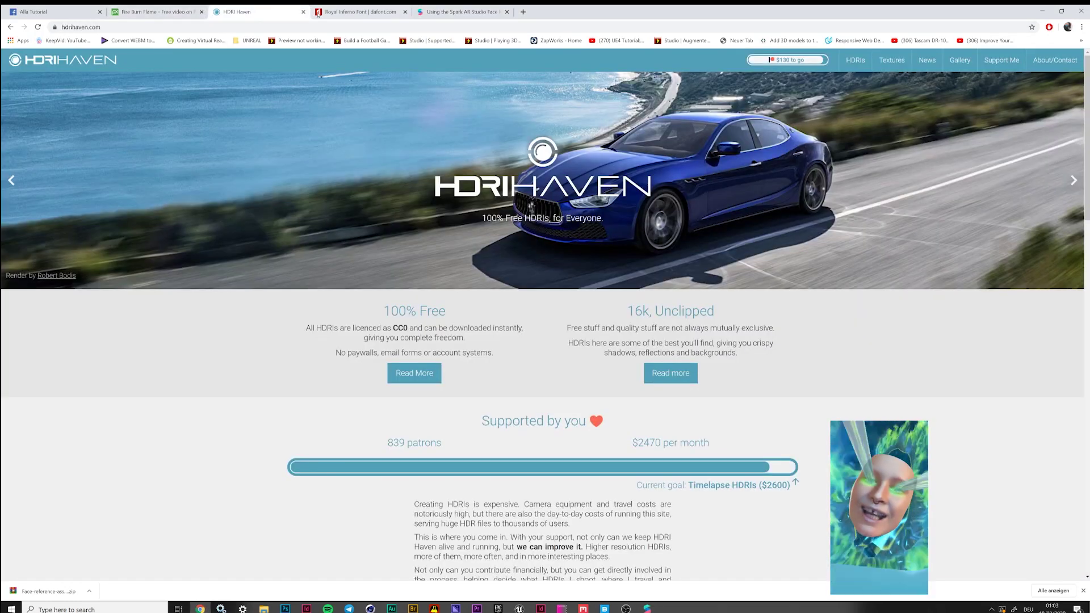
left_click(857, 61)
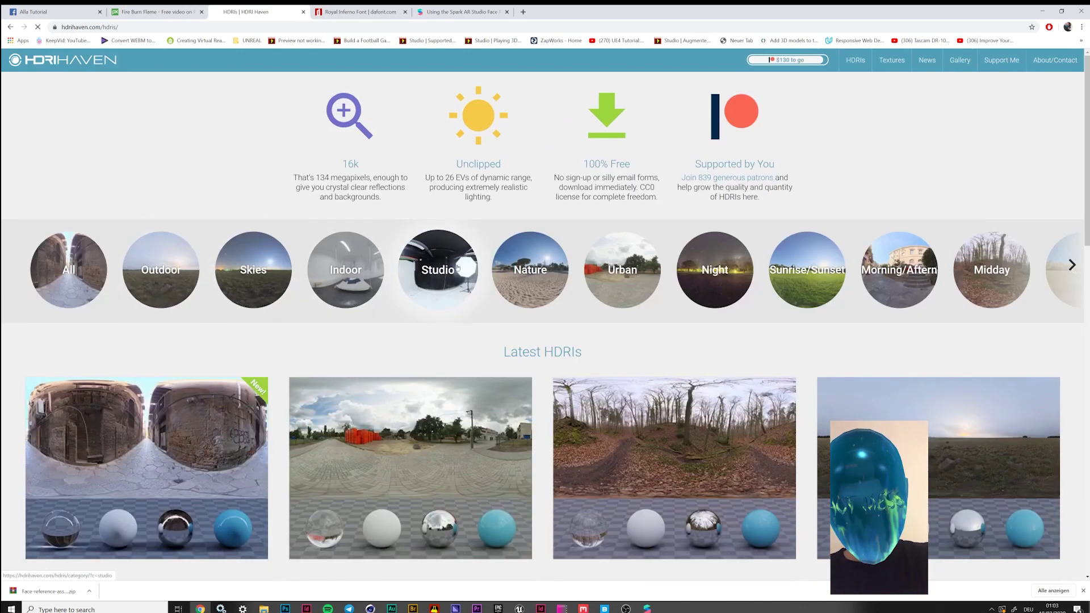
left_click(438, 270)
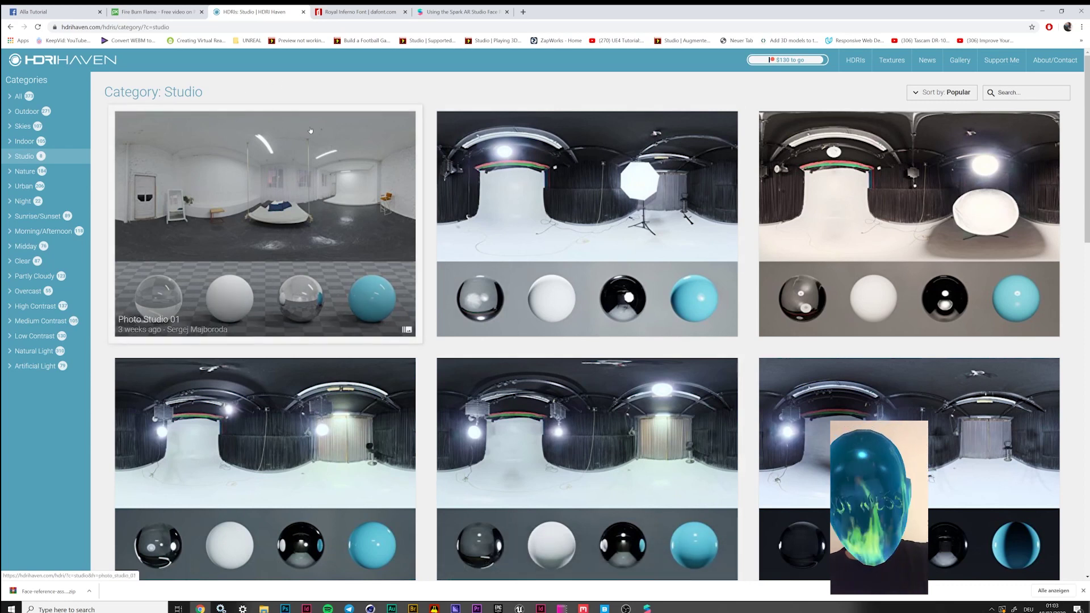
left_click(1039, 11)
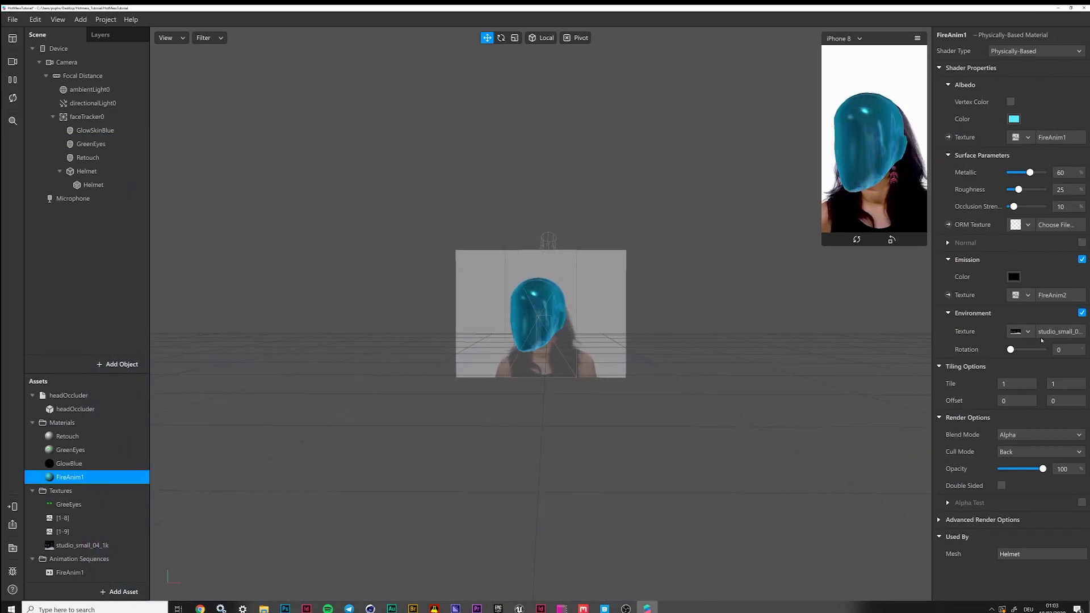
Set FireAnim1's Environment Rotation from 0 to 360
left_click(1068, 350)
left_click_drag(1010, 350, 1043, 356)
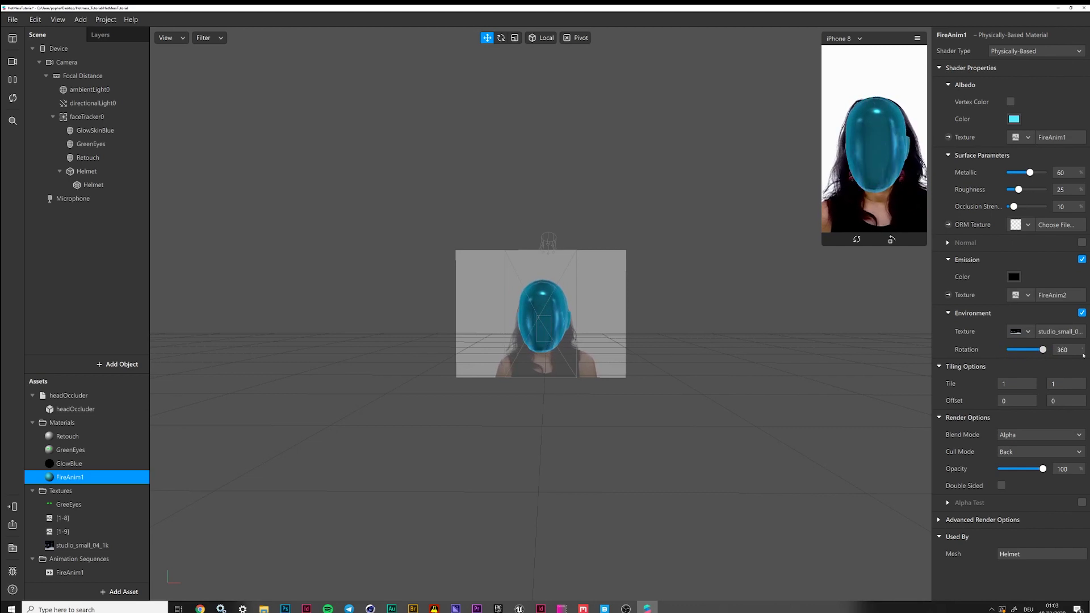
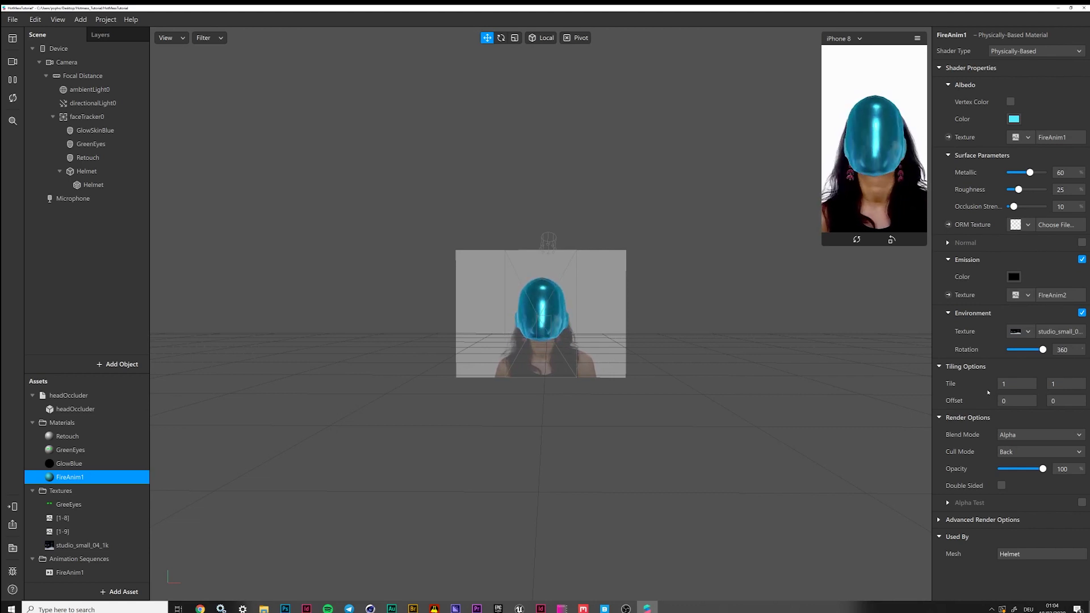
Set the FireAnim1 emission colour to bright yellow #FFF700
left_click(1014, 277)
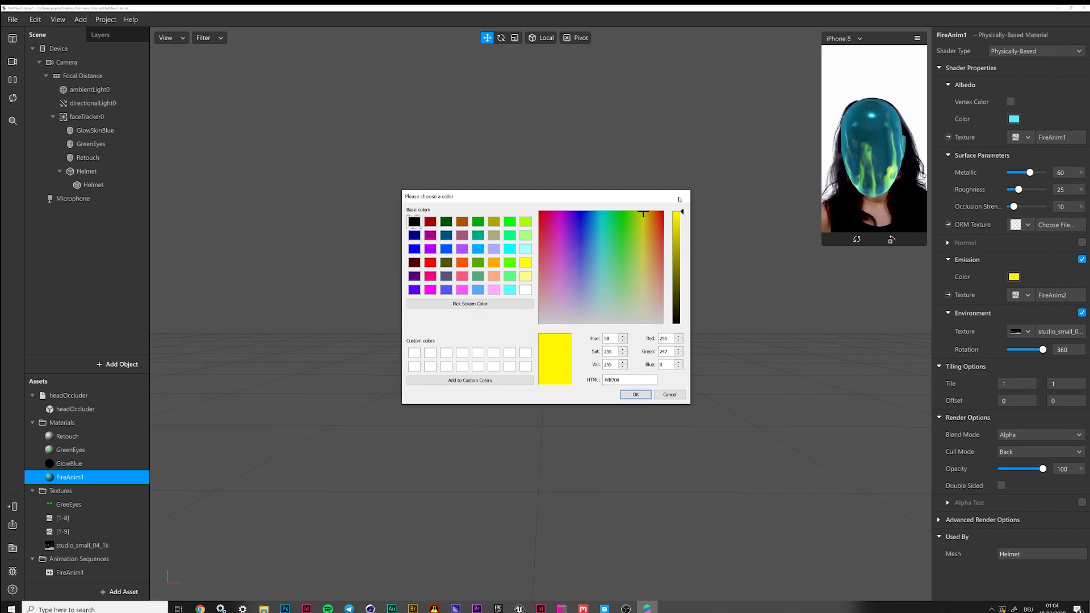
left_click(637, 394)
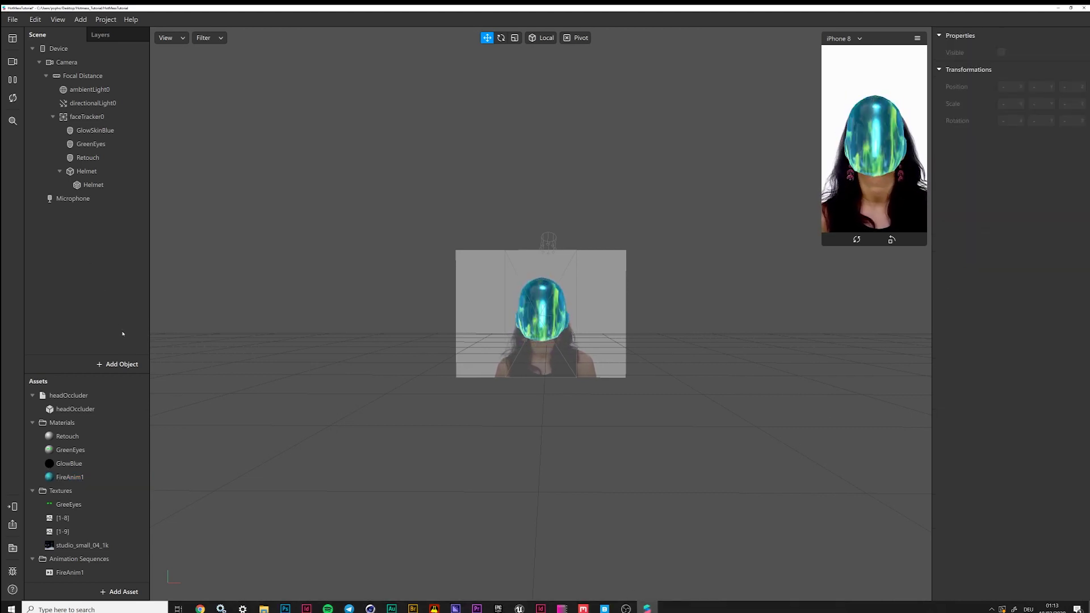
Insert the HotMess model from Assets > Objects as a new 3D object
left_click(118, 364)
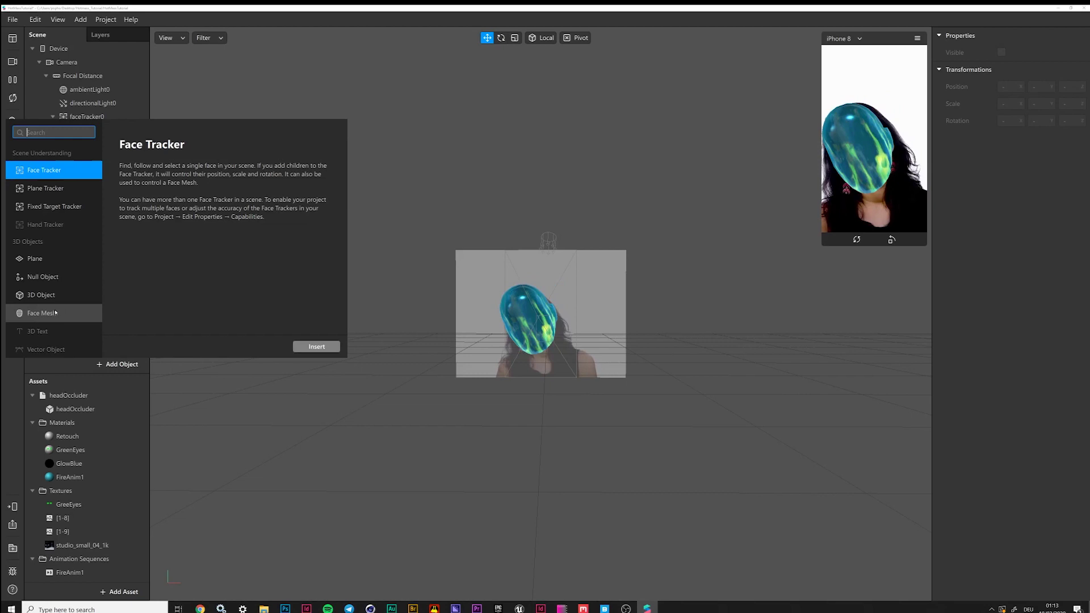
left_click(42, 294)
left_click(316, 347)
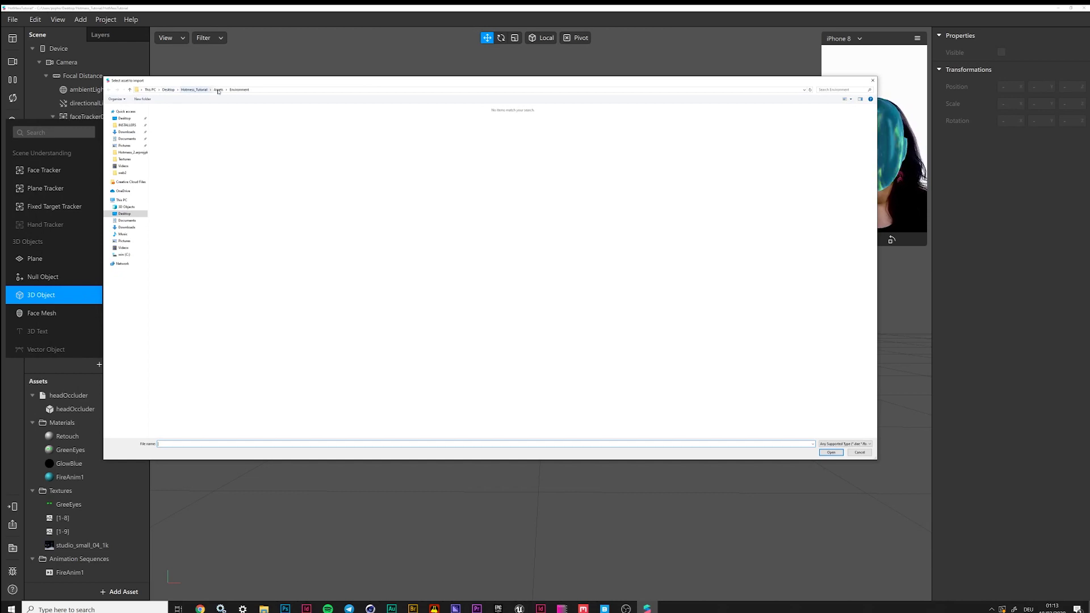
left_click(218, 90)
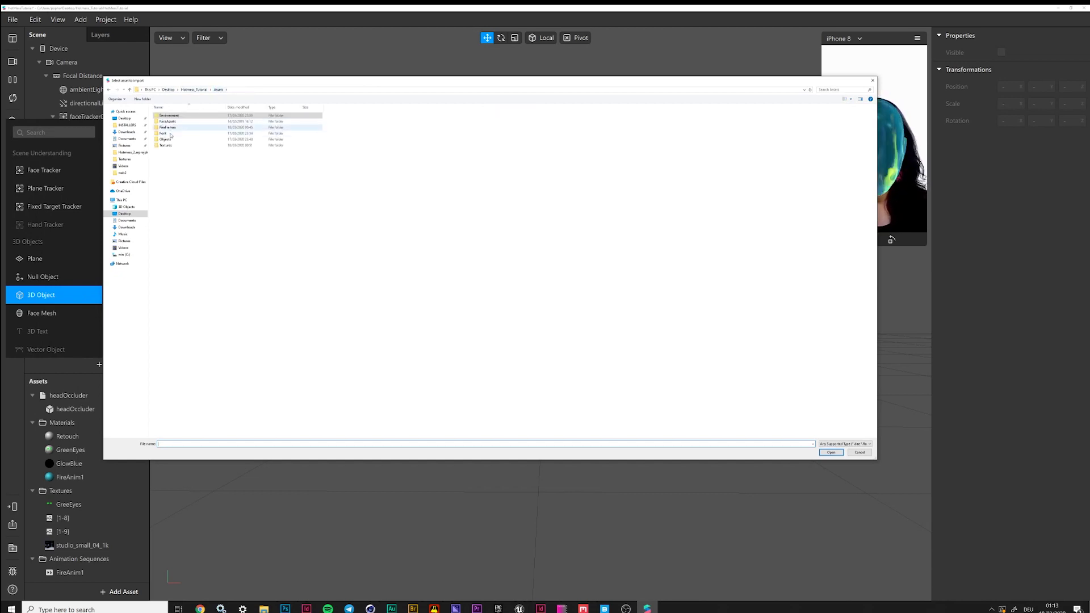
double_click(168, 139)
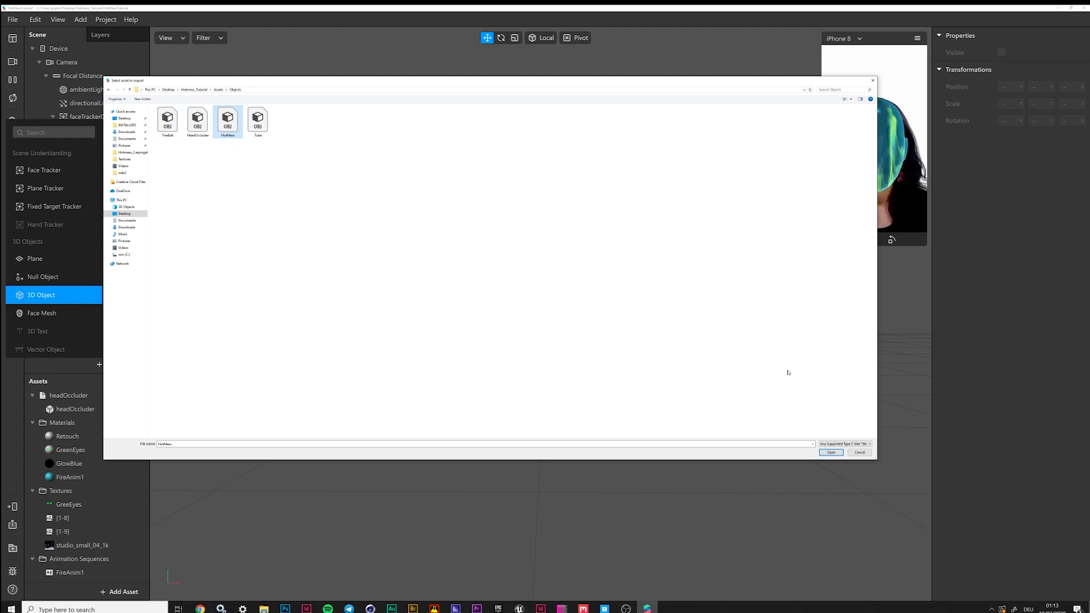
left_click(832, 453)
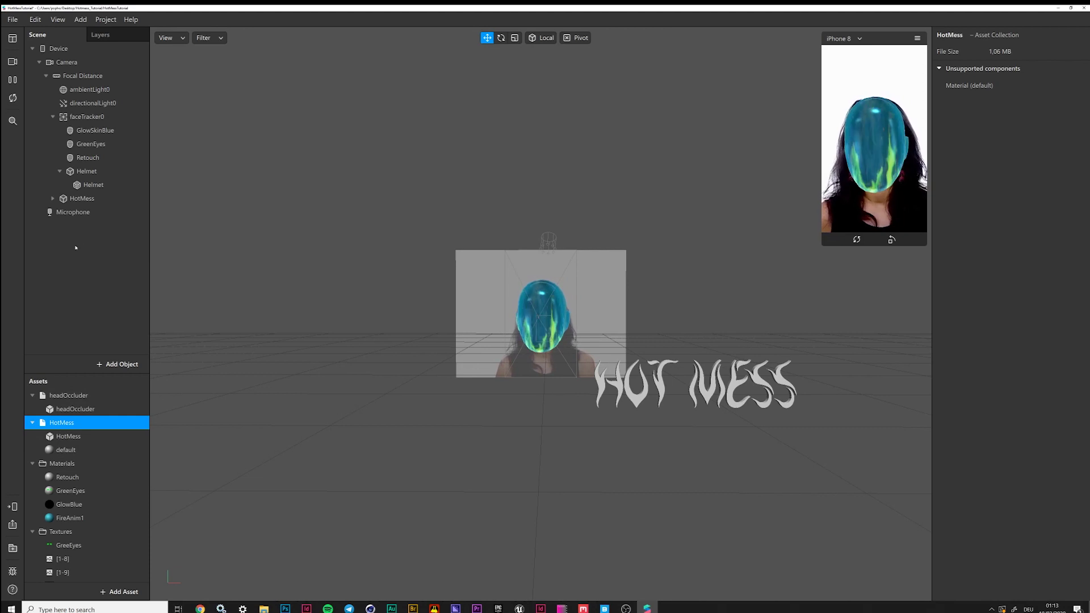
Place HotMess under faceTracker0 and move the text left in front of the face
left_click_drag(74, 199, 89, 116)
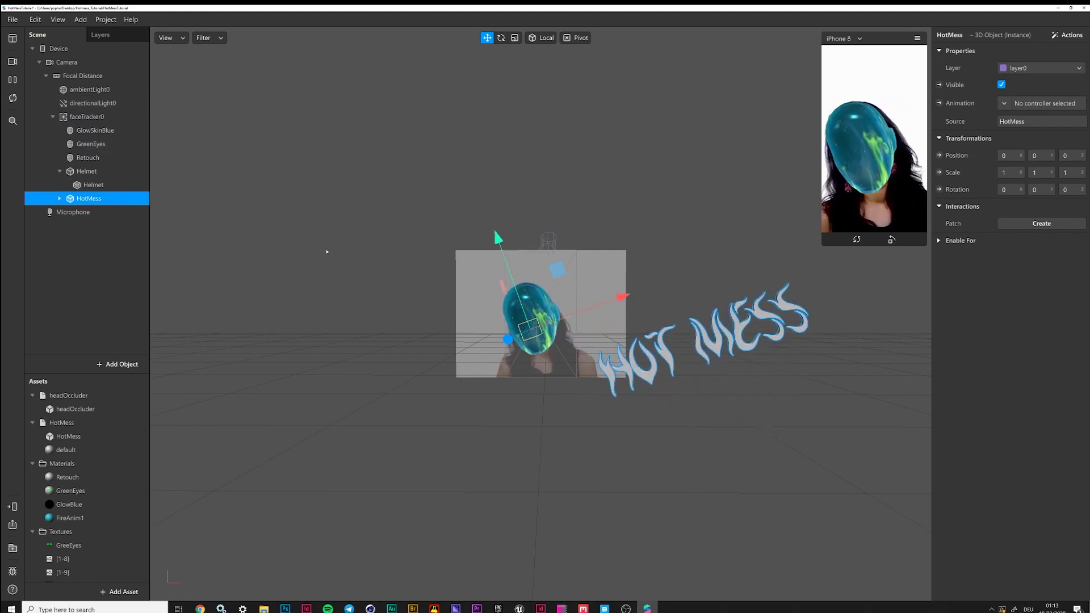
left_click(12, 79)
left_click_drag(607, 323, 491, 321)
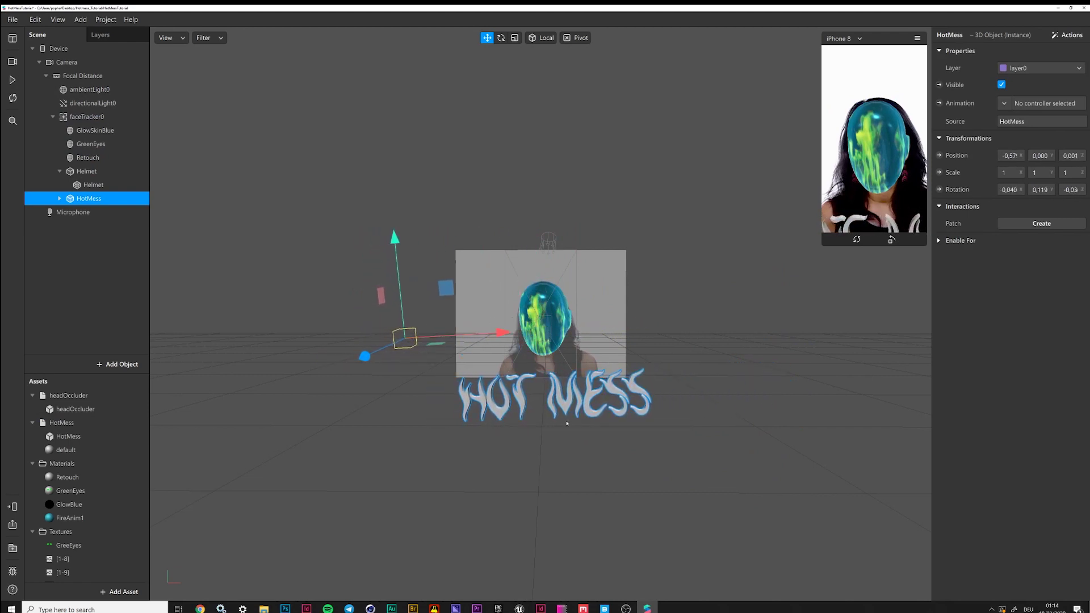
middle_click_drag(708, 412, 733, 386)
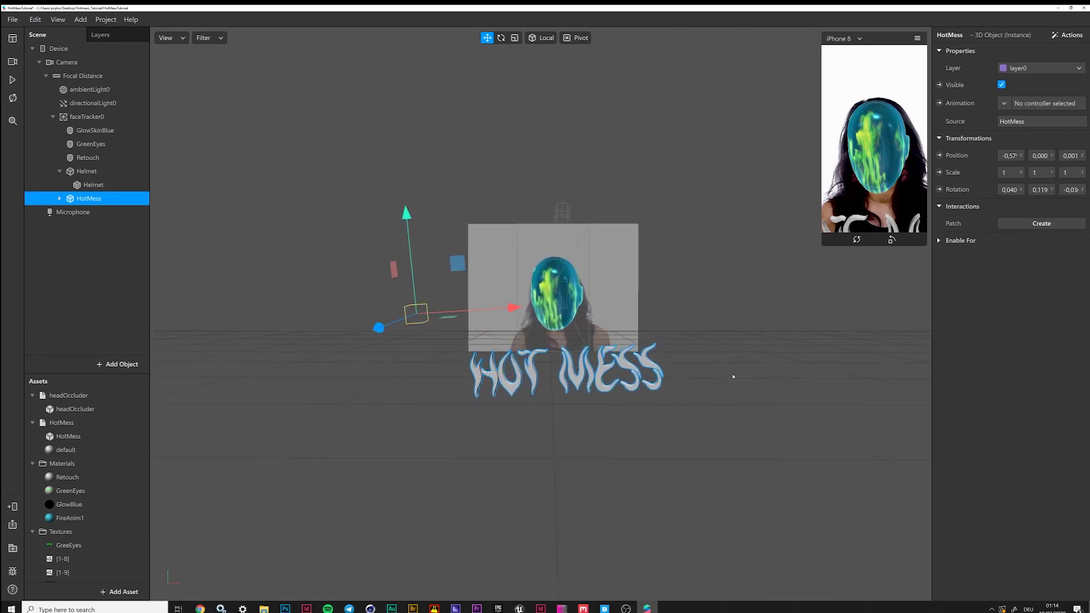
right_click_drag(733, 387, 538, 310)
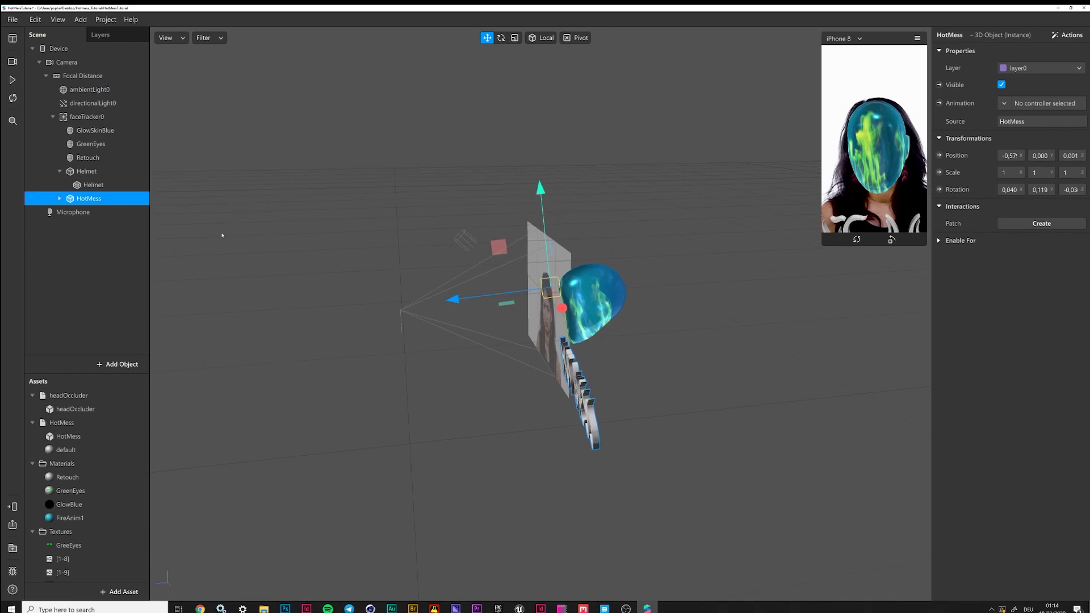
Raise the HotMess text above the face and push it slightly forward
left_click(60, 198)
left_click(96, 212)
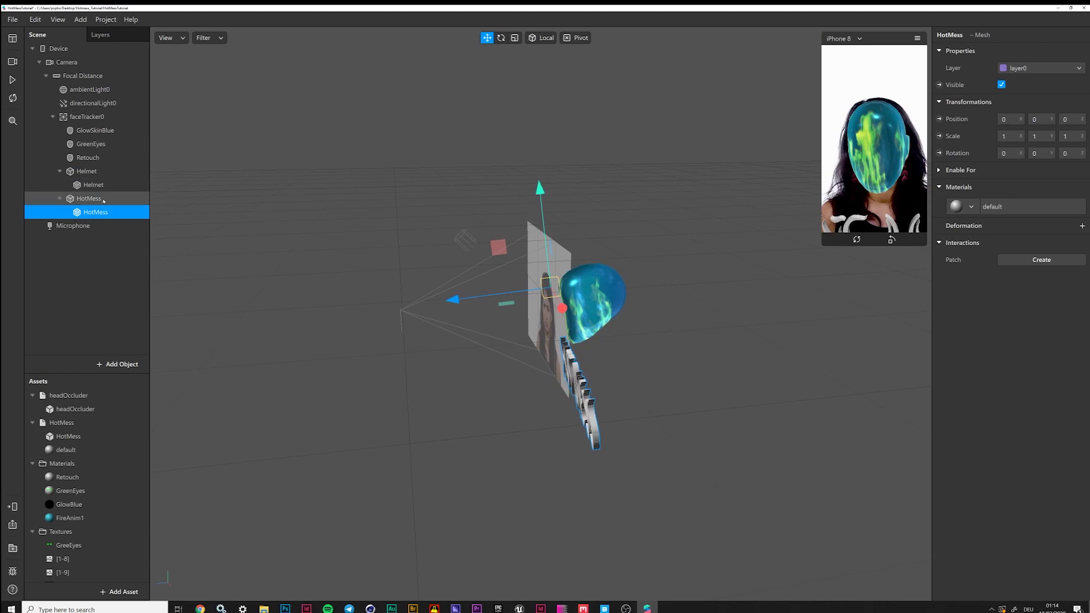
left_click(88, 198)
left_click_drag(540, 188, 535, 101)
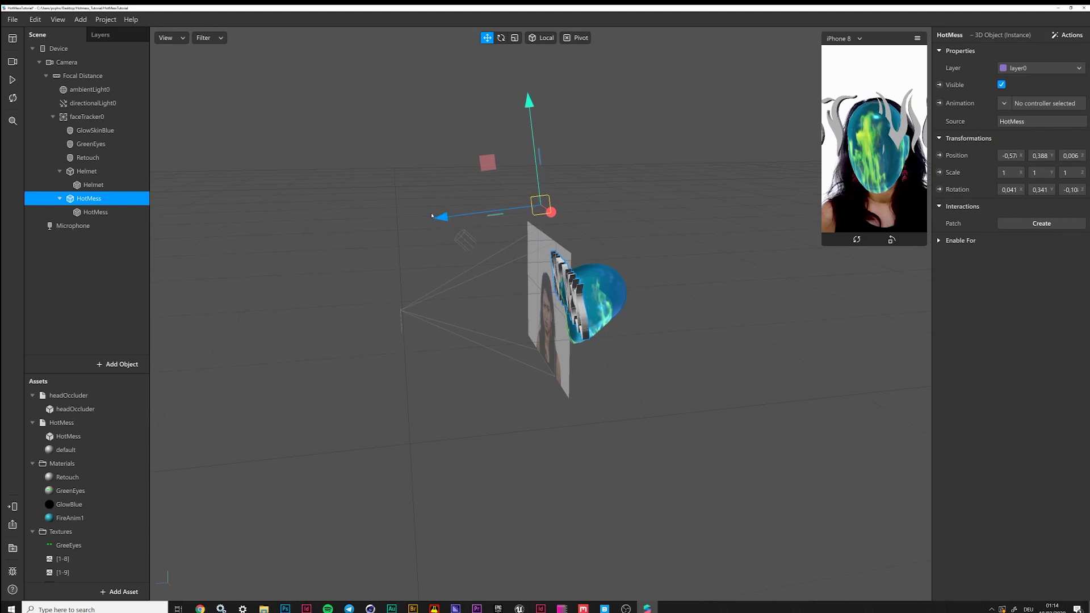
left_click_drag(443, 219, 435, 219)
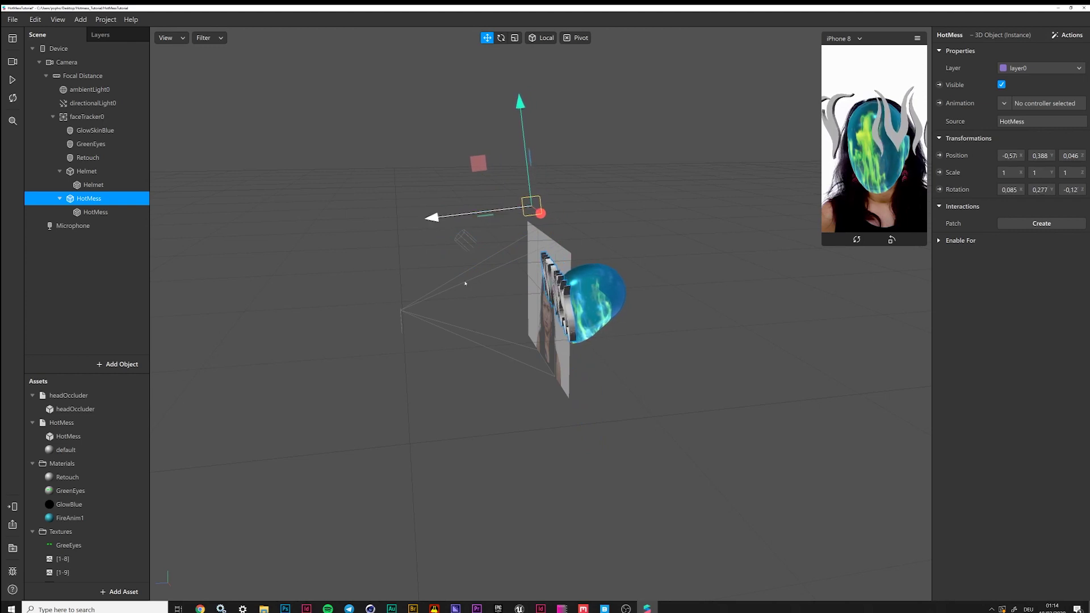
middle_click_drag(478, 392, 600, 370)
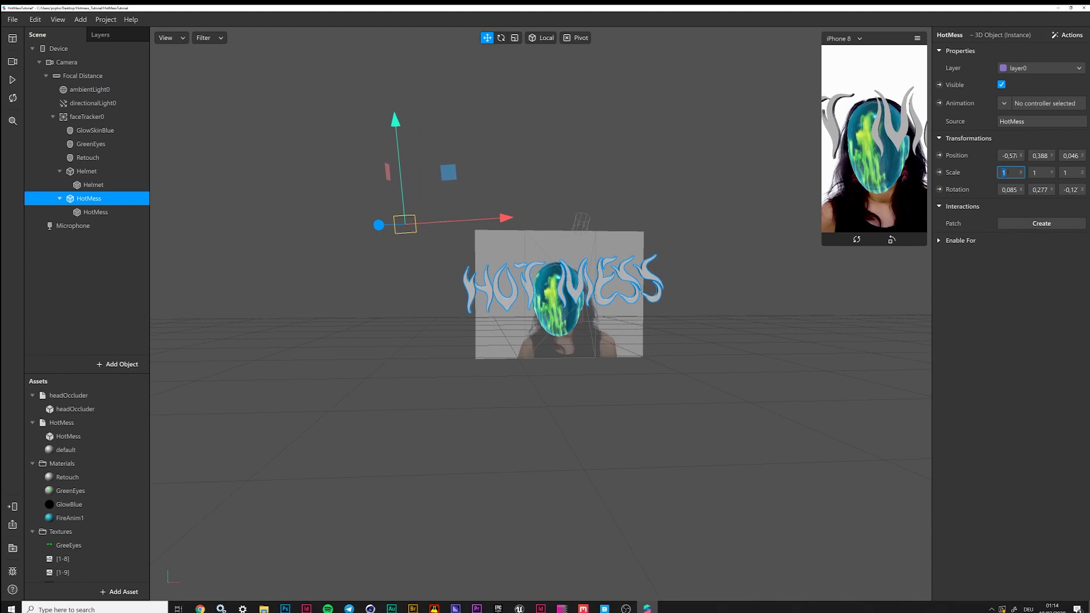
Set the HotMess scale to 0,5 and shift the text right across the helmet
key("Tab")
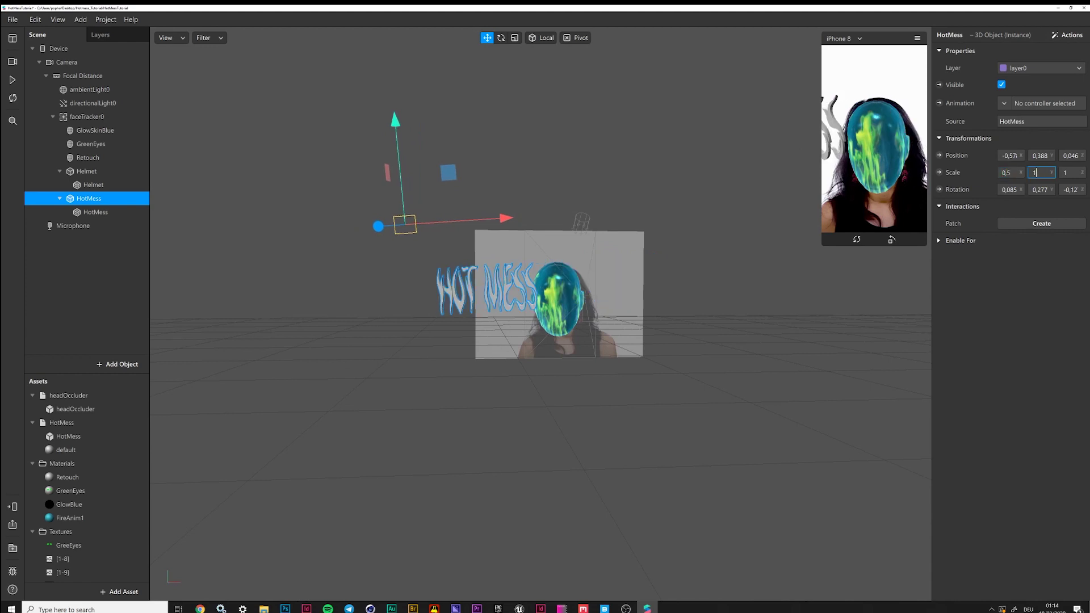
type("0,5")
key("Tab")
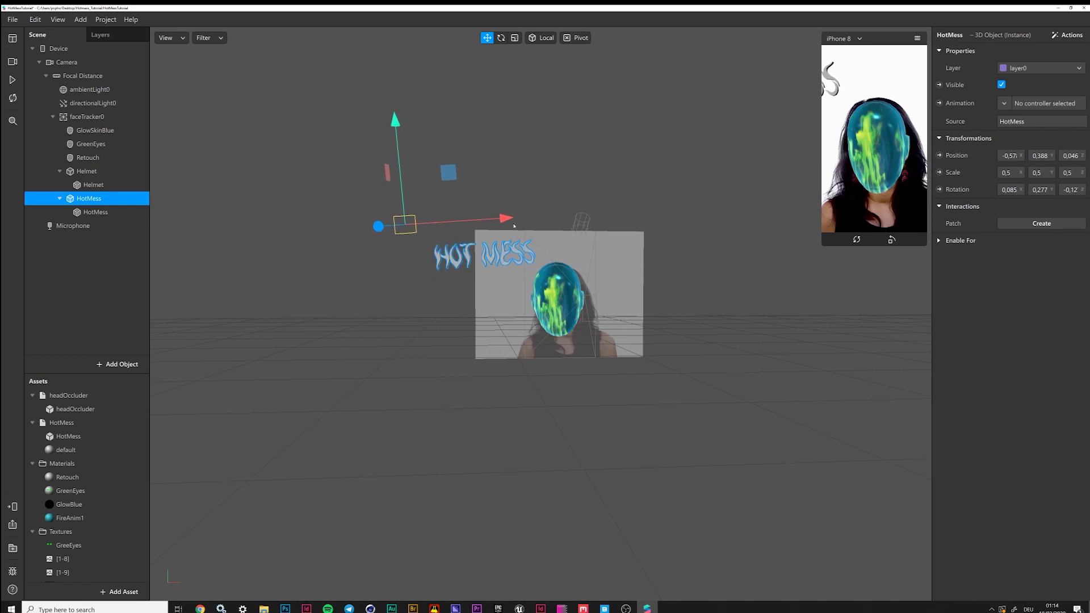
left_click_drag(507, 219, 591, 220)
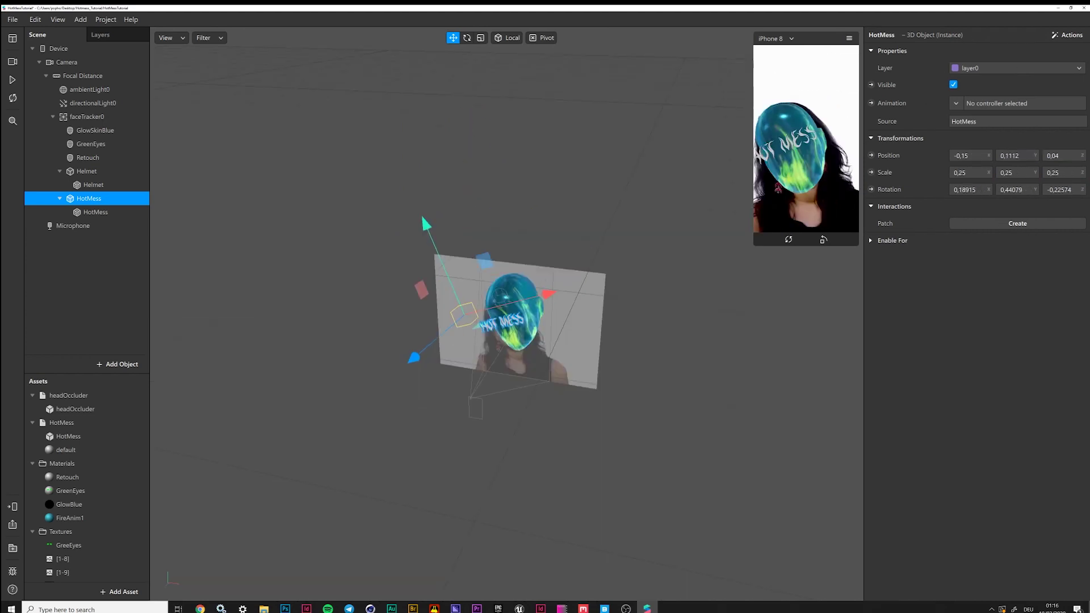
left_click(12, 79)
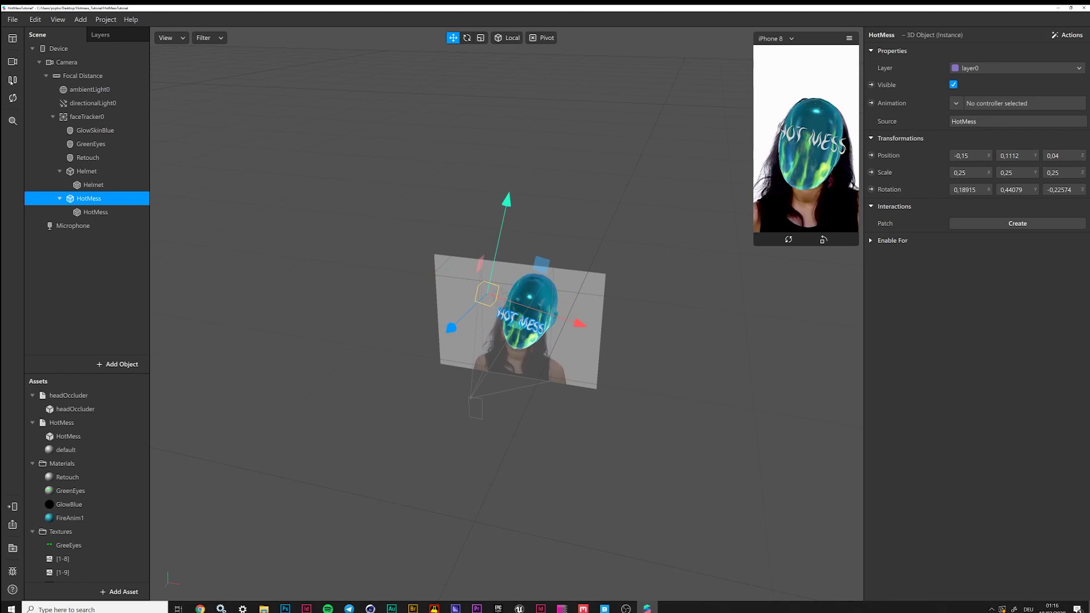
left_click(12, 79)
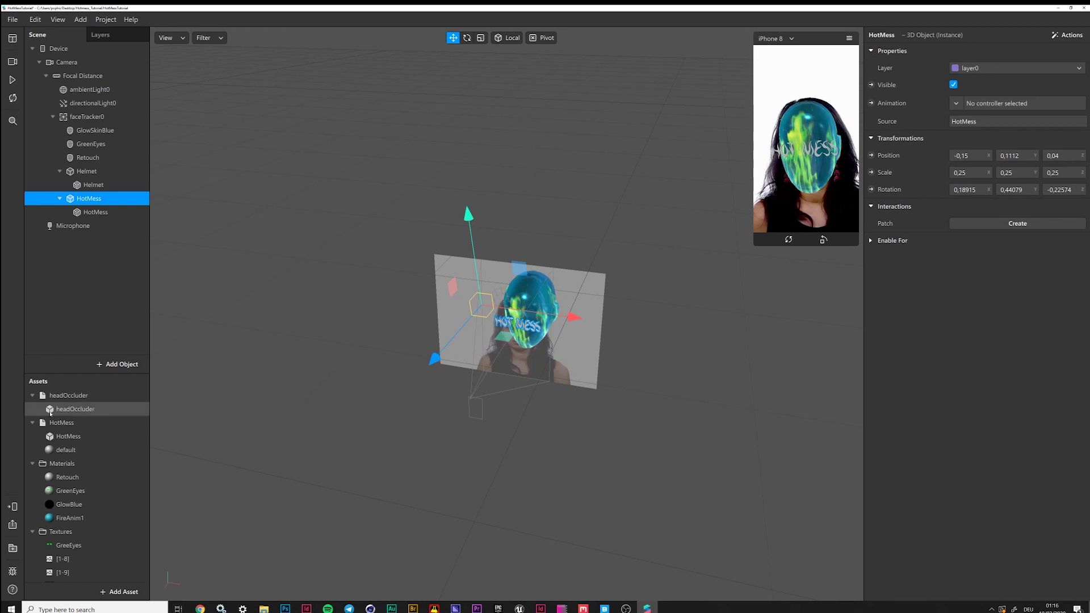
left_click(93, 212)
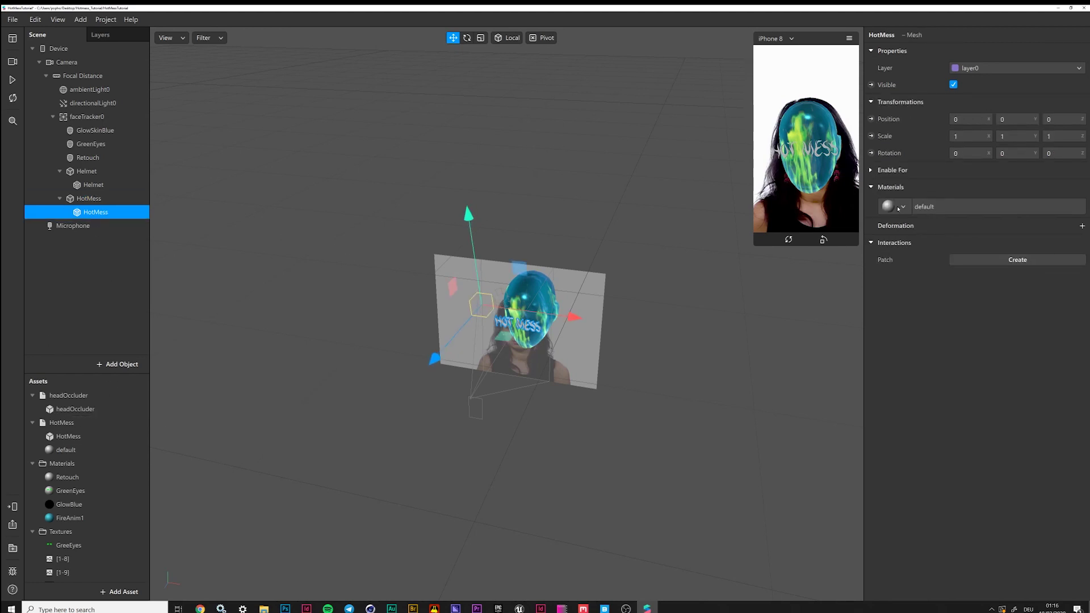
Delete the unused default material and assign FireAnim1 to the HotMess mesh, then play the preview
left_click(59, 450)
key("Delete")
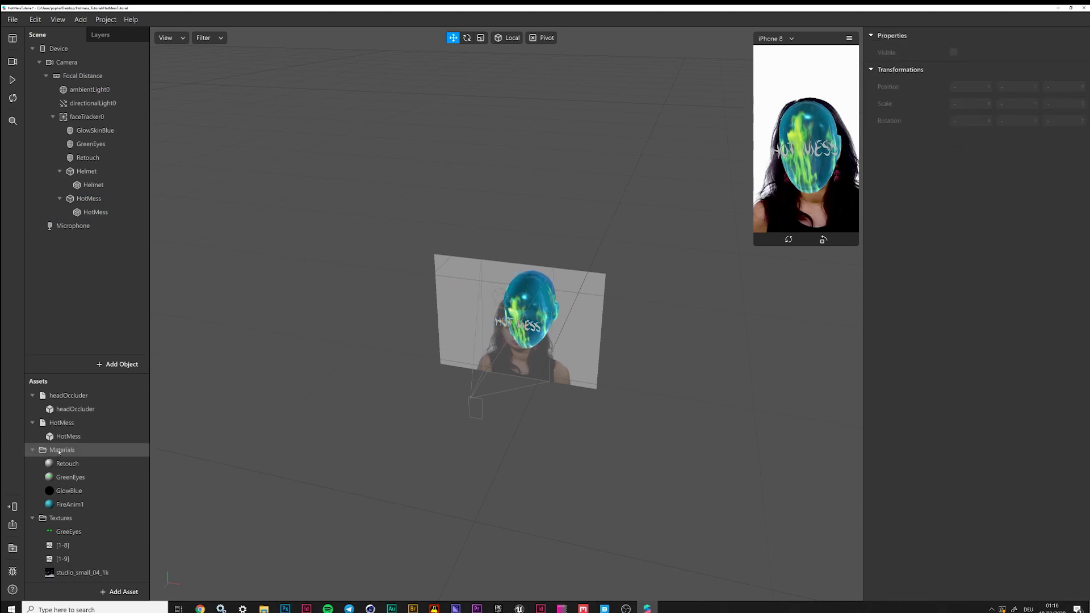
left_click(67, 437)
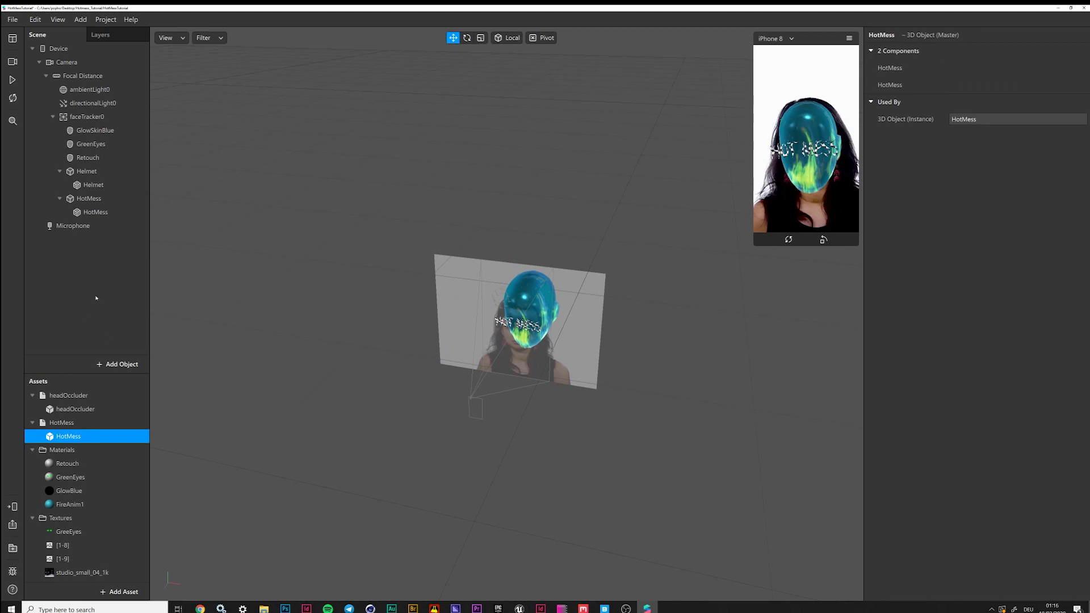
left_click(94, 212)
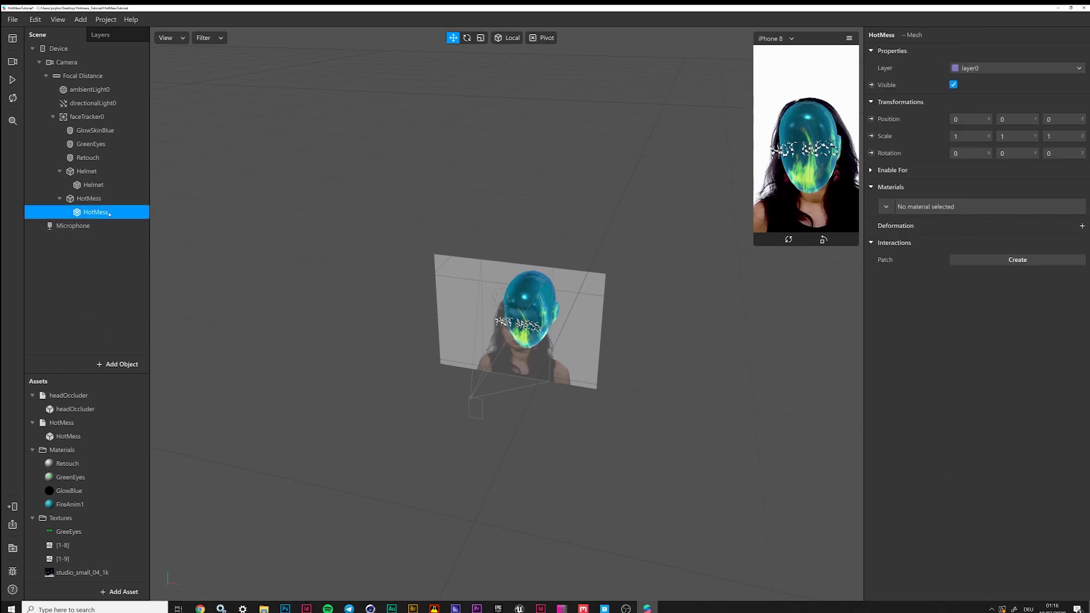
left_click(887, 208)
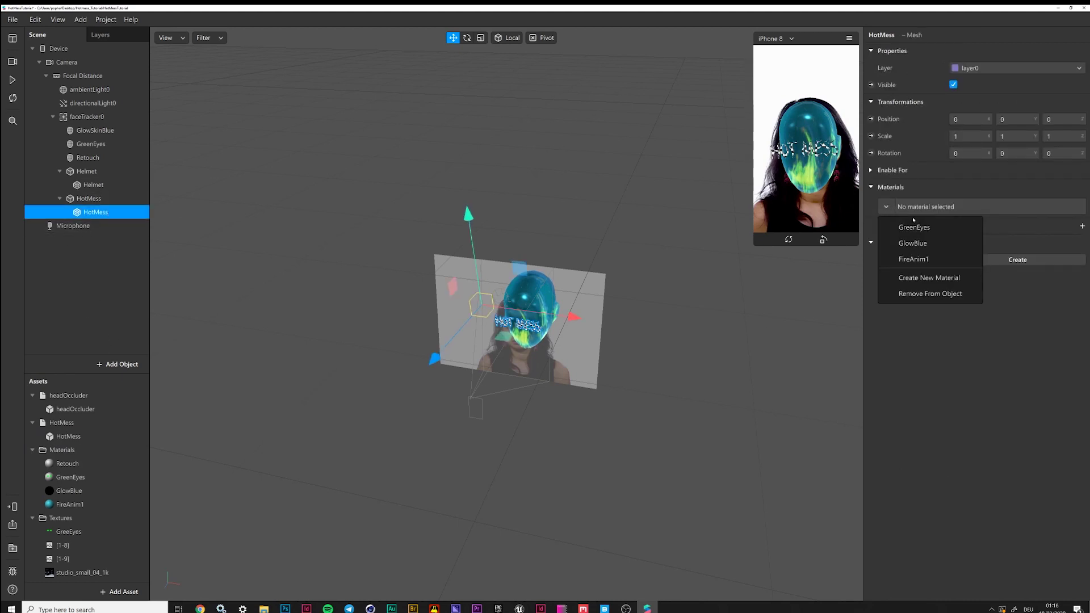
left_click(922, 260)
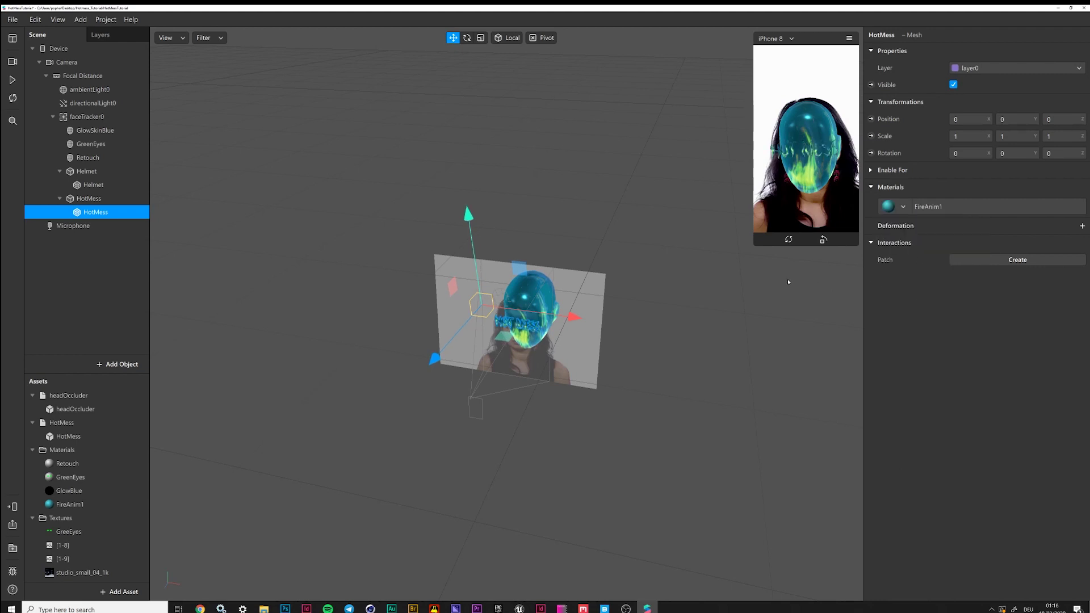
left_click(13, 80)
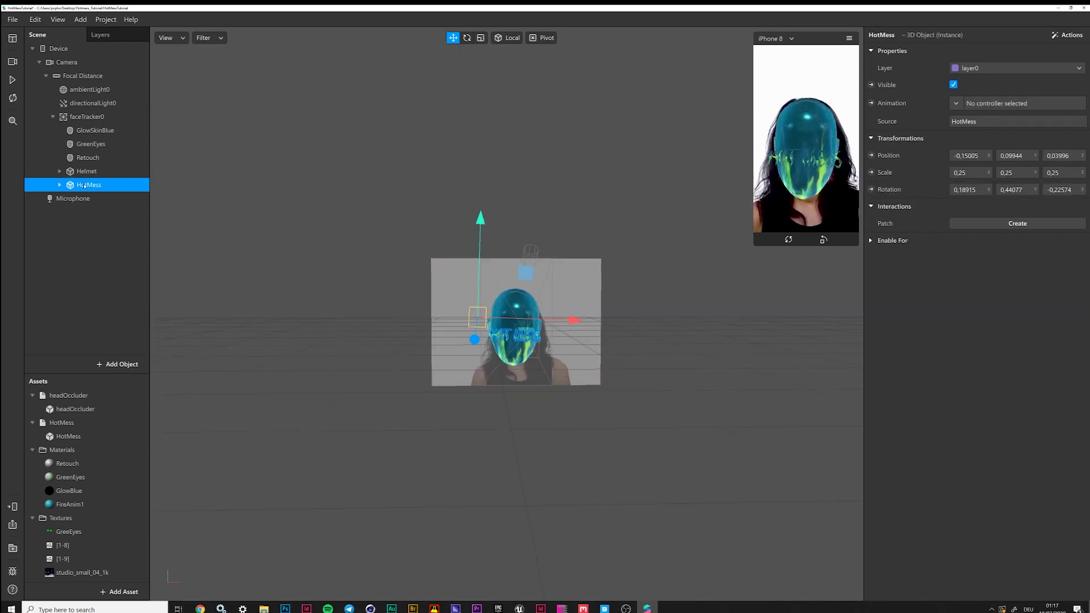
Insert the FireBall model from the Objects folder as a 3D object
left_click(117, 364)
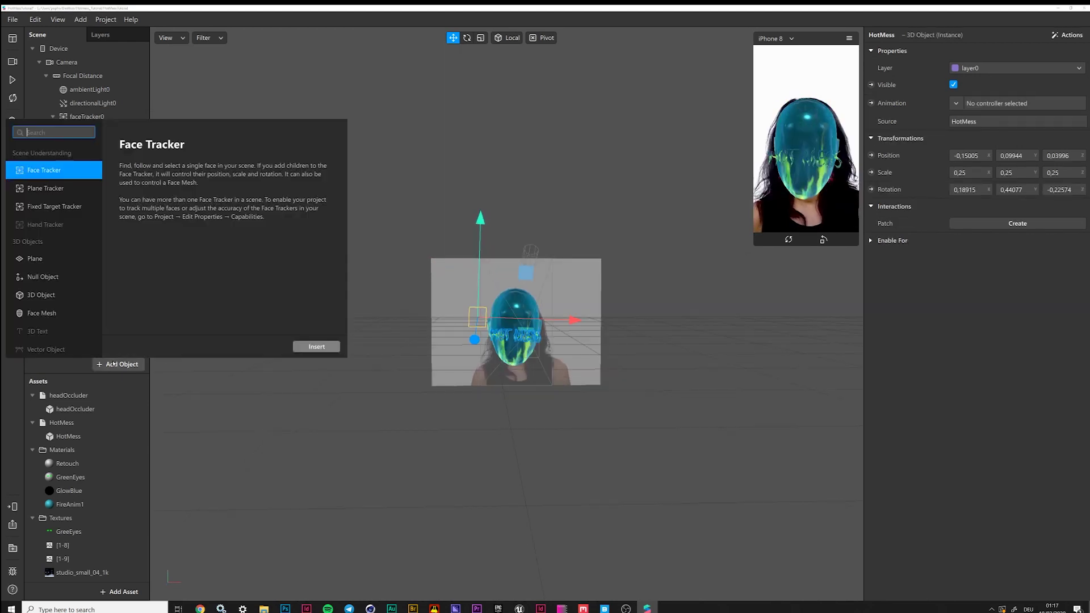
left_click(38, 295)
left_click(317, 346)
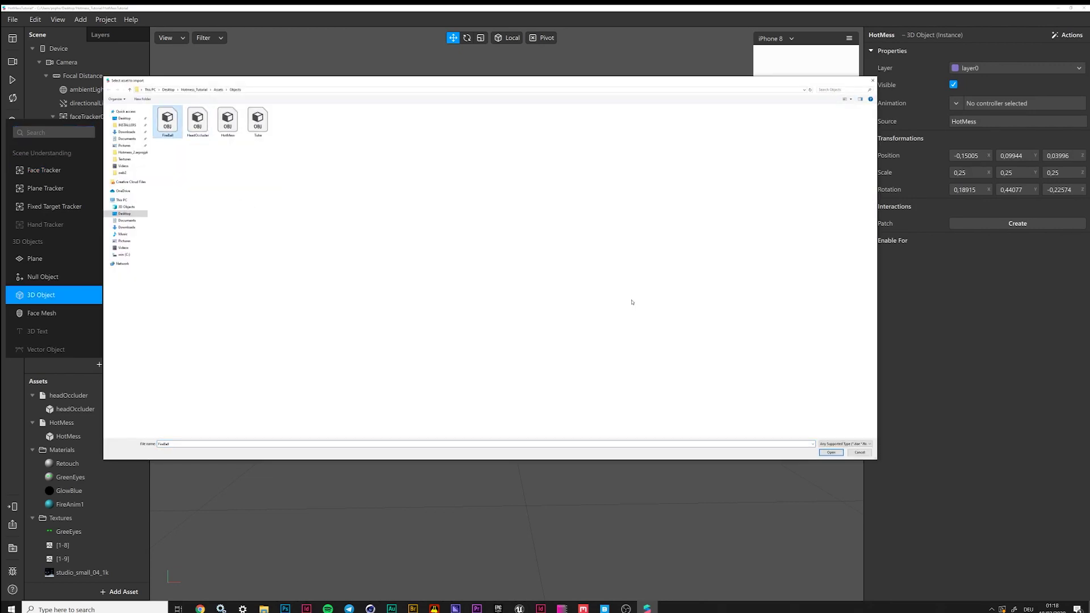
left_click(831, 452)
right_click_drag(460, 328, 658, 381)
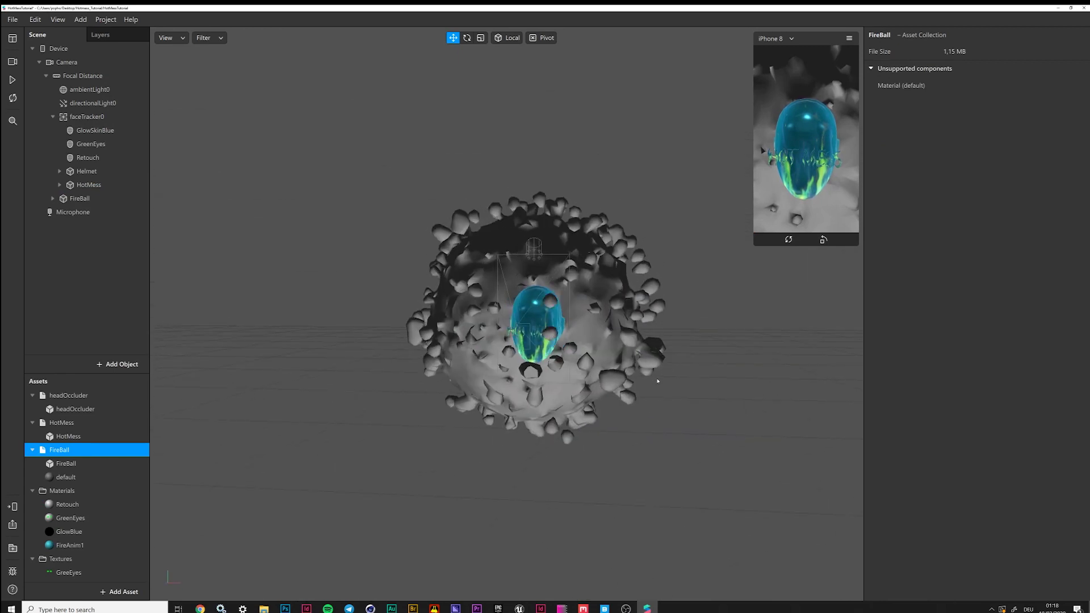
left_click(67, 463)
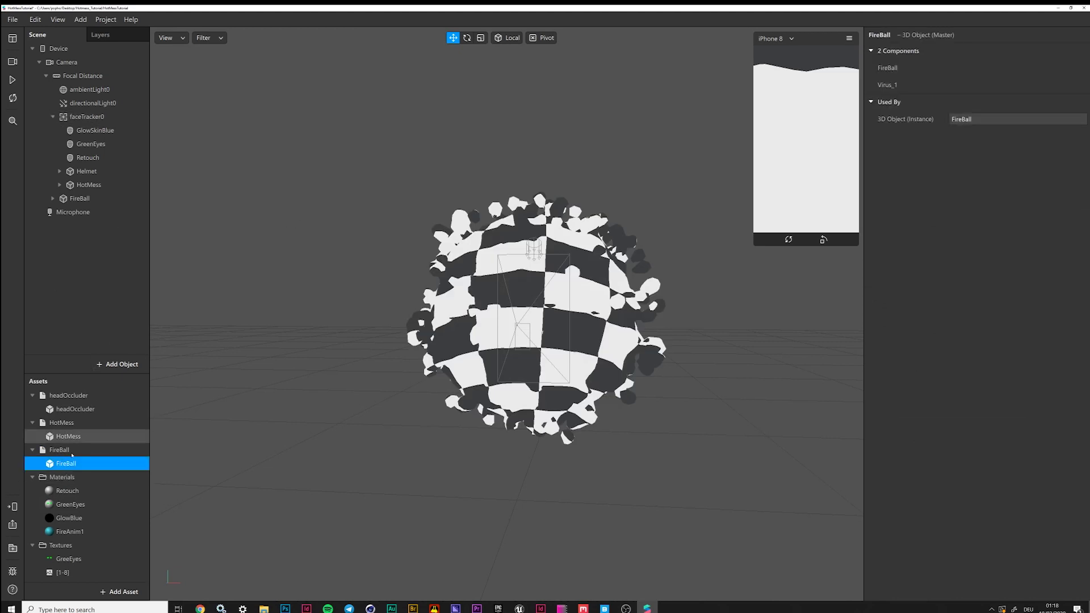
Put FireBall under faceTracker0 and give its Virus_1 mesh the FireAnim1 material
left_click(53, 198)
left_click_drag(80, 198, 85, 116)
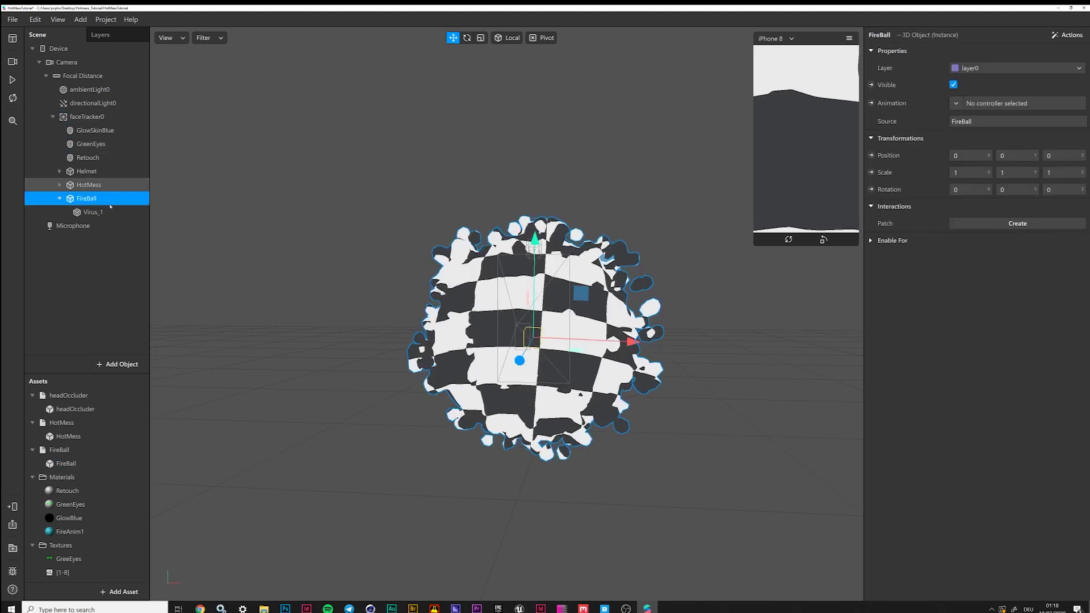
left_click(109, 211)
left_click(887, 207)
left_click(920, 267)
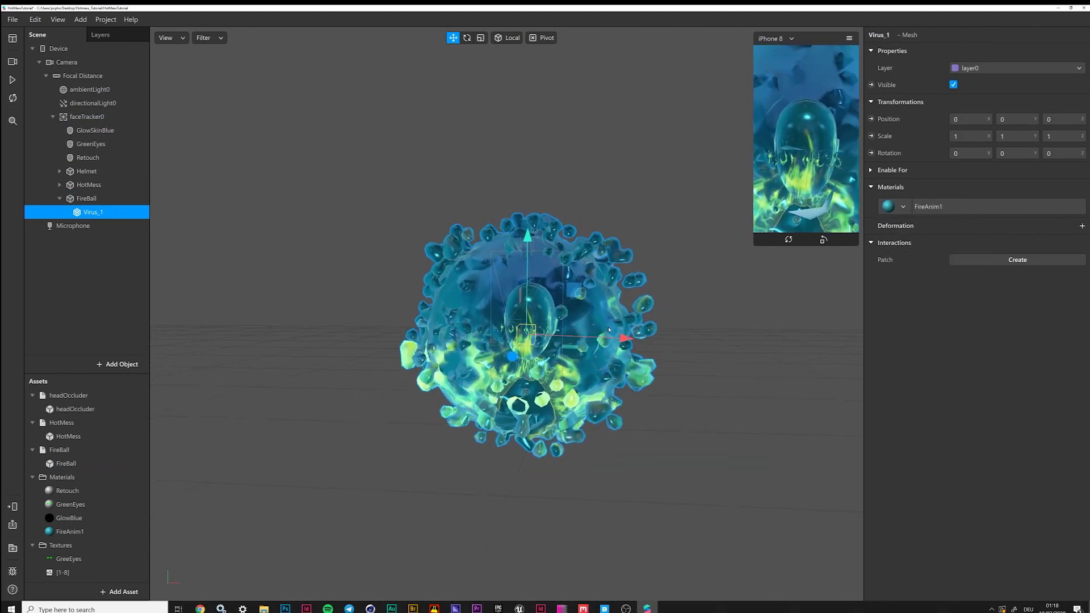
Rotate Virus_1 about 70.7 degrees around X and pause the preview
right_click_drag(614, 375, 575, 433)
left_click_drag(576, 433, 558, 419)
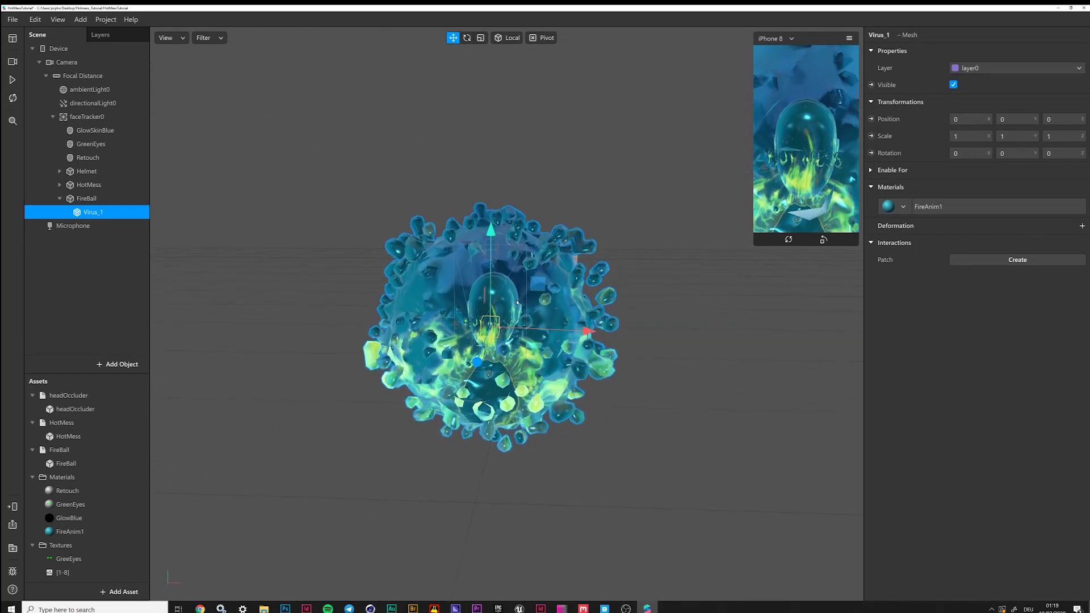
key("e")
mouse_move(487, 327)
left_mouse_down()
mouse_move(484, 299)
mouse_move(479, 327)
left_mouse_up()
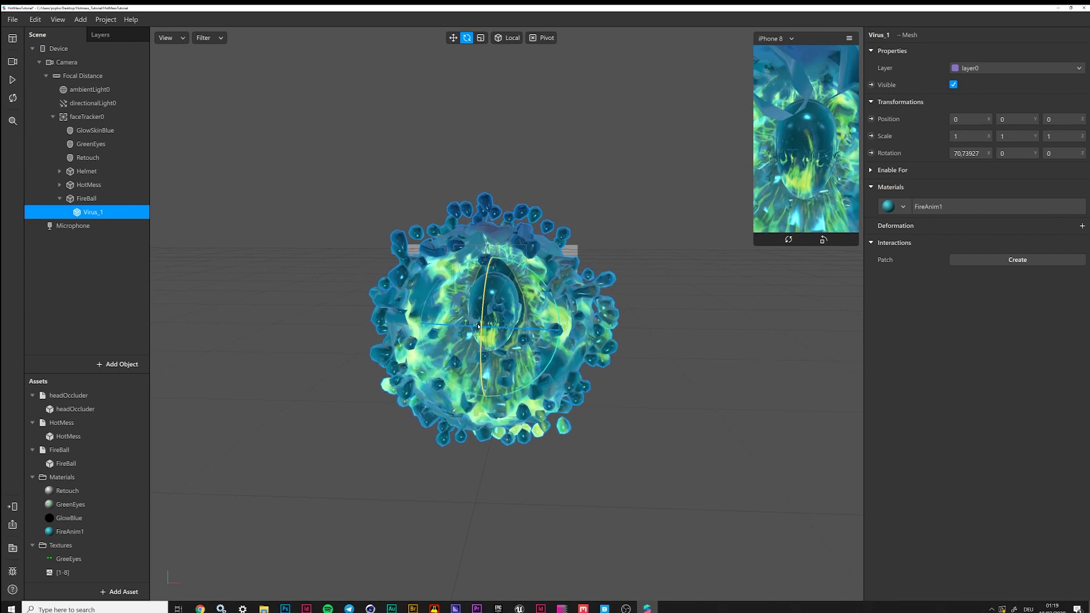
mouse_move(609, 371)
middle_mouse_down()
mouse_move(613, 391)
mouse_move(625, 380)
mouse_move(482, 379)
mouse_move(650, 377)
mouse_move(615, 390)
middle_mouse_up()
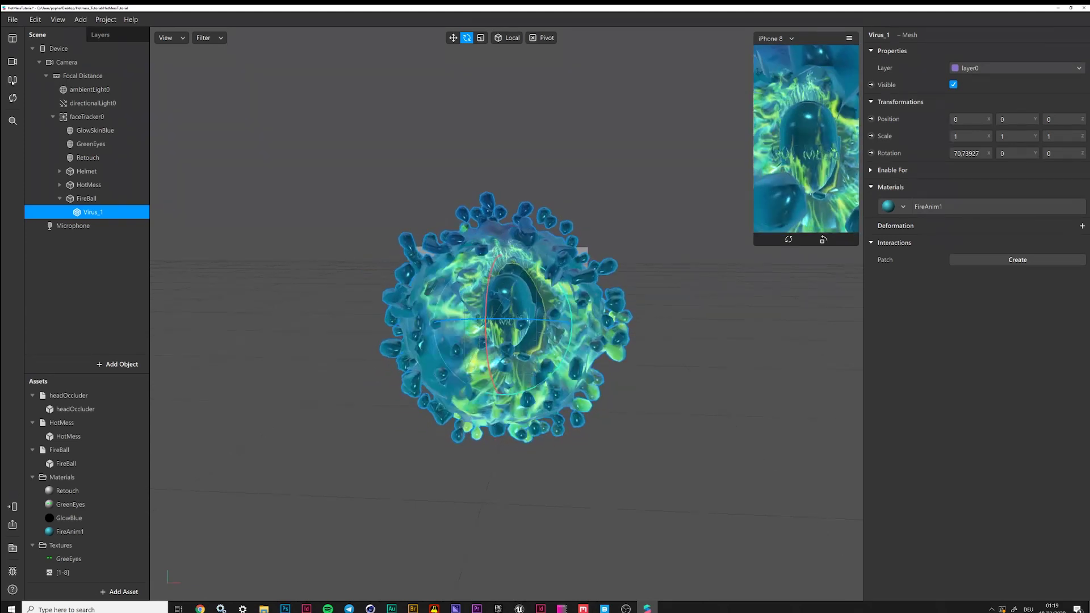
left_click(12, 80)
Stretch FireBall wider on X and deeper on Z, push it back and tilt it slightly
key("r")
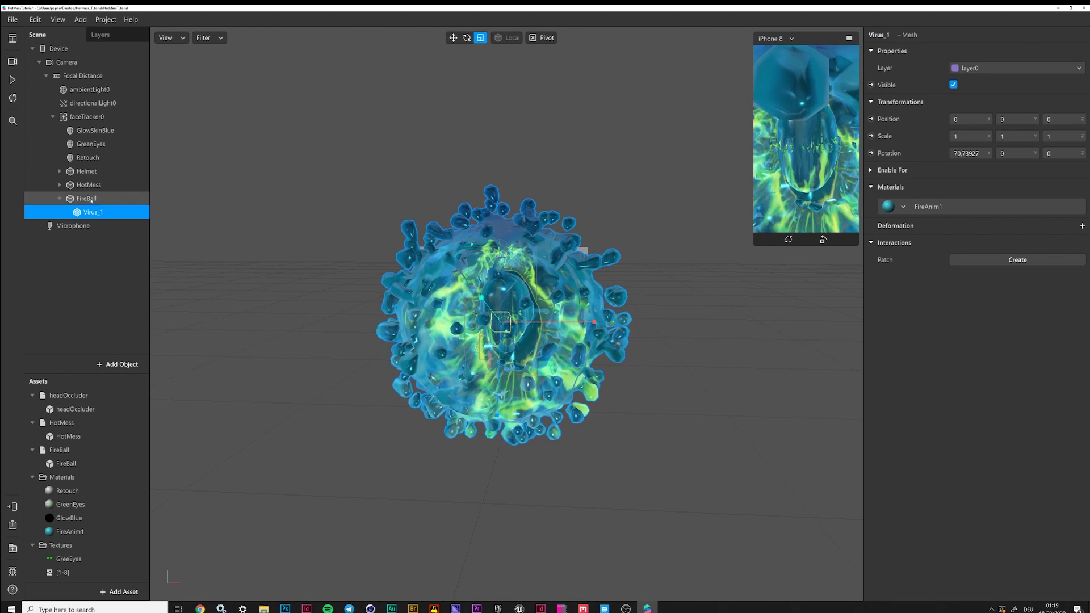
left_click(95, 199)
left_click_drag(594, 322, 579, 381)
left_click_drag(418, 328, 448, 326)
left_click(467, 38)
mouse_move(485, 289)
left_mouse_down()
mouse_move(477, 309)
mouse_move(476, 299)
left_mouse_up()
key("r")
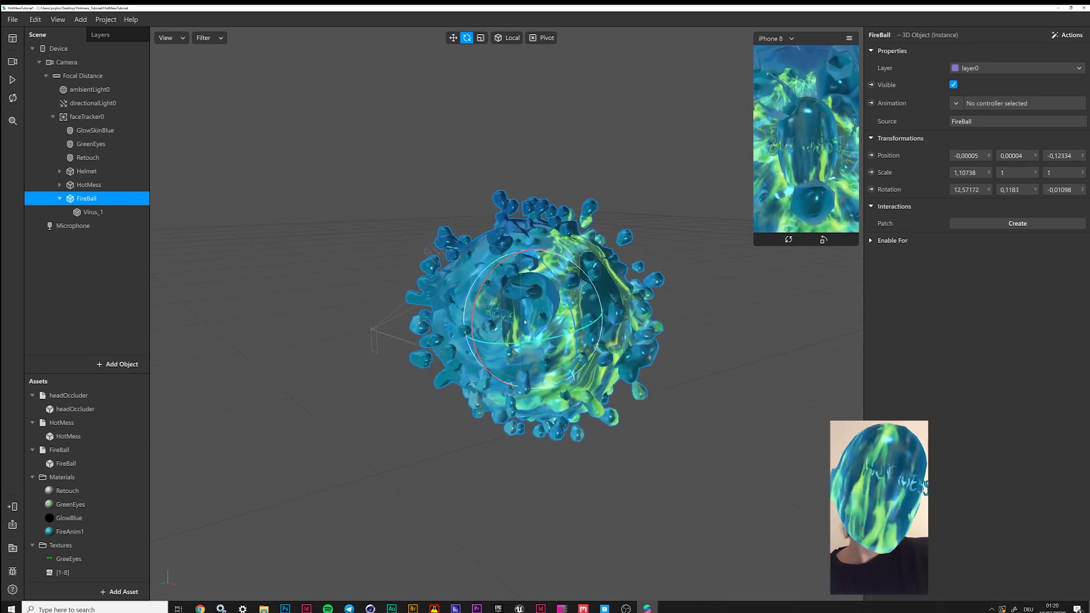
left_click_drag(453, 345, 397, 355)
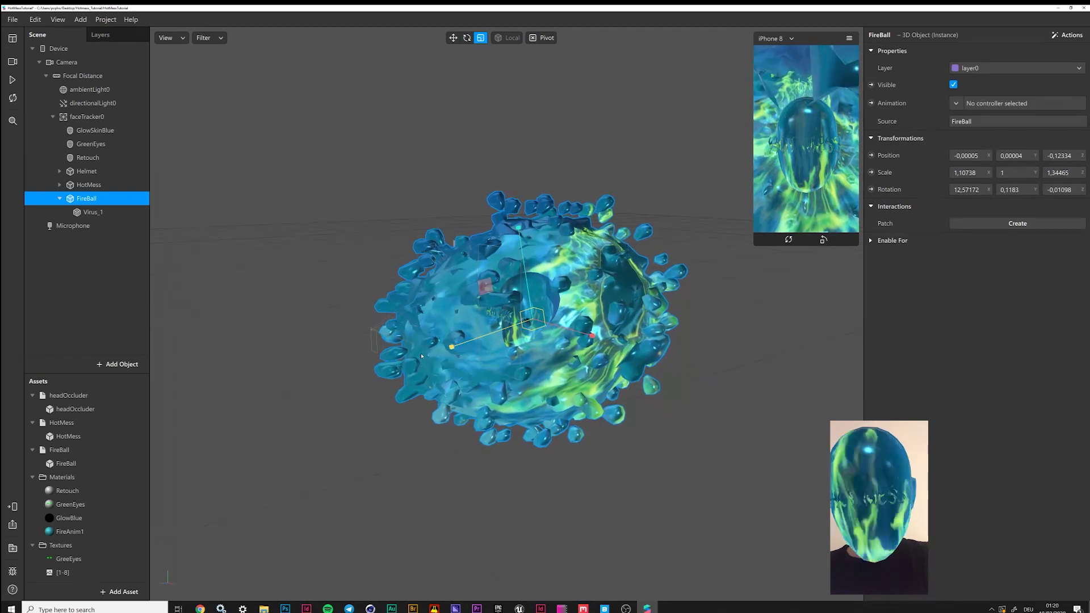
Stretch FireBall taller along Y and enlarge the simulator preview
left_click(13, 80)
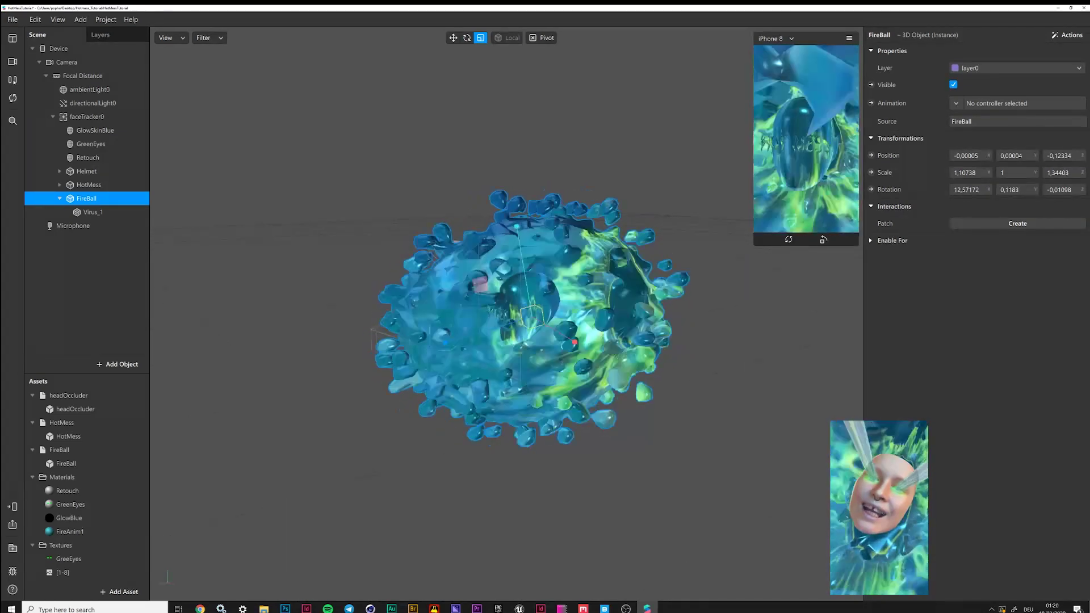
left_click(13, 79)
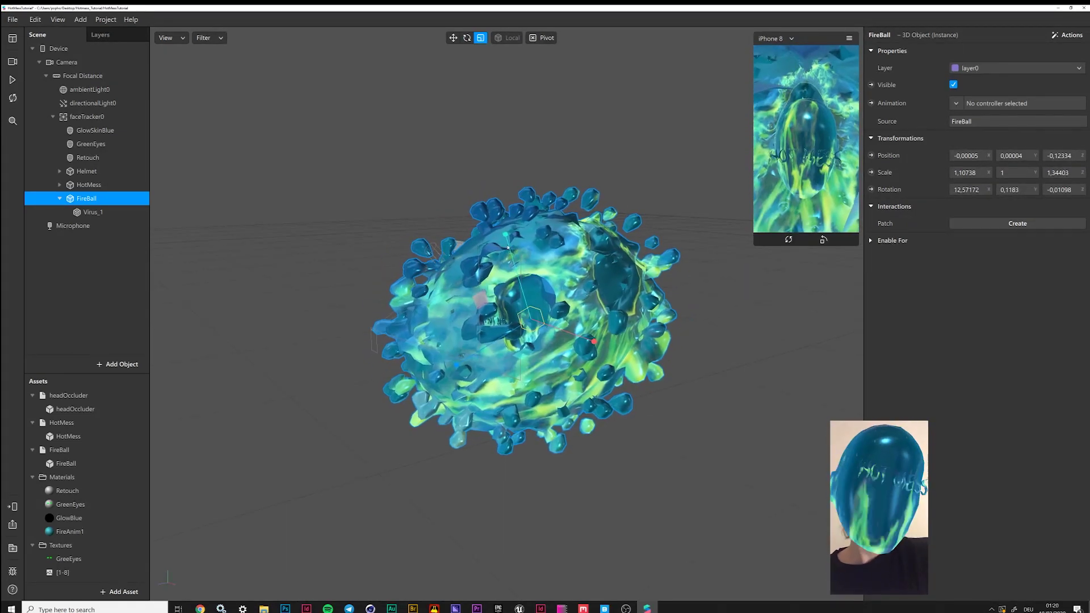
left_click_drag(506, 233, 544, 368)
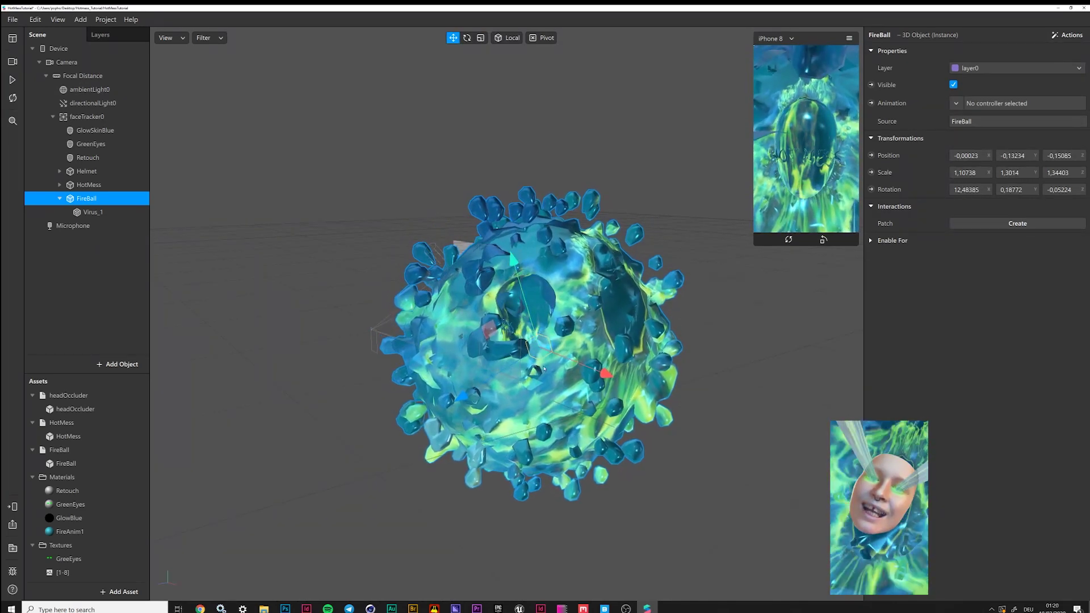
right_click_drag(638, 352, 665, 325)
left_click(755, 246)
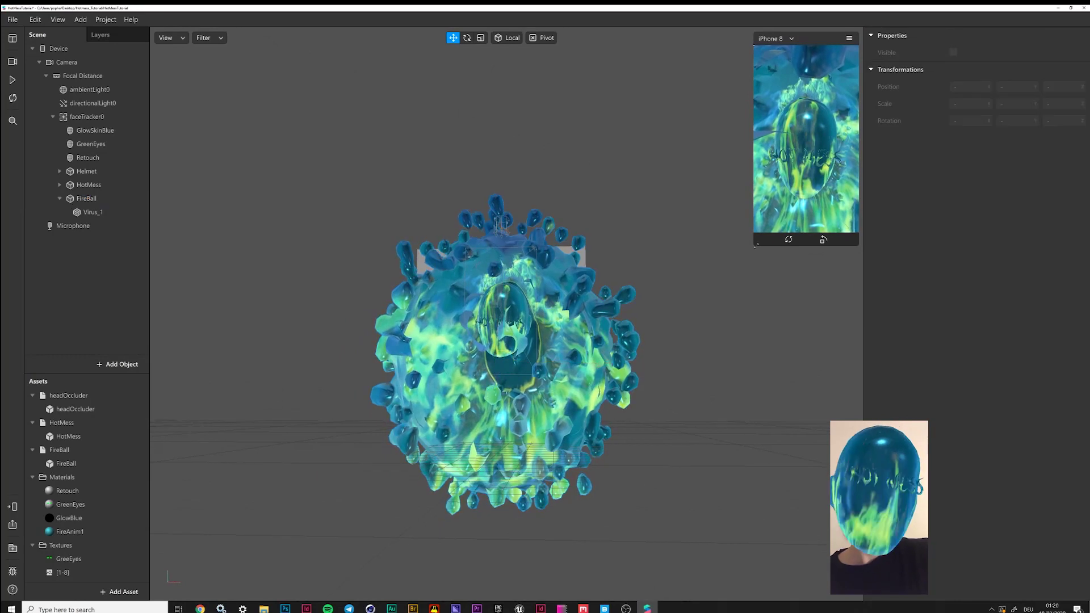
left_click_drag(755, 246, 713, 320)
Tilt Virus_1 further to about 82 degrees on X and preview the effect
left_click(91, 211)
right_click_drag(511, 341, 536, 333)
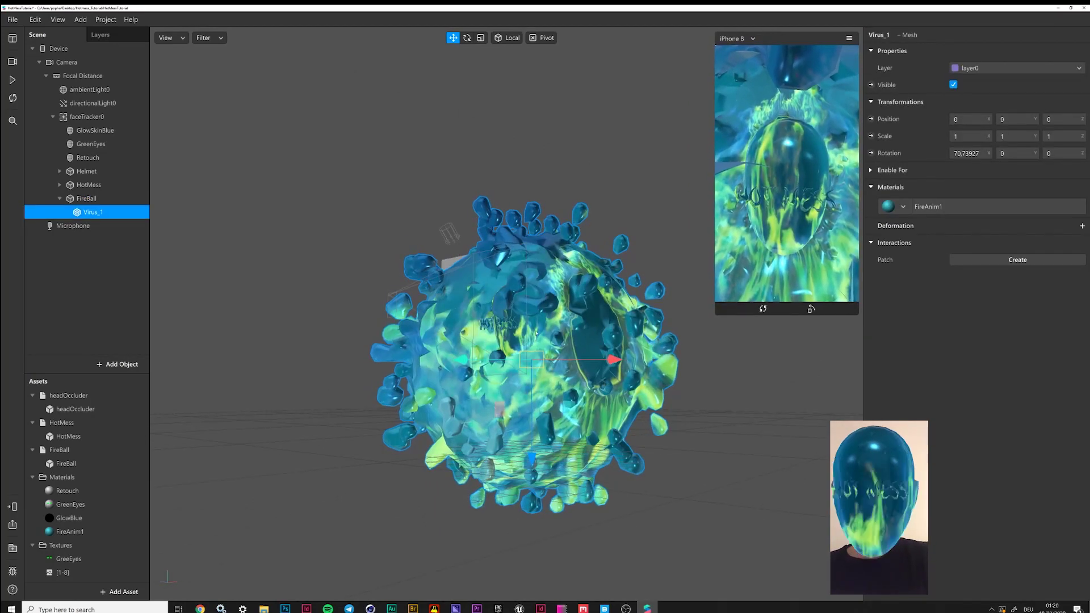
left_click_drag(493, 315, 574, 312)
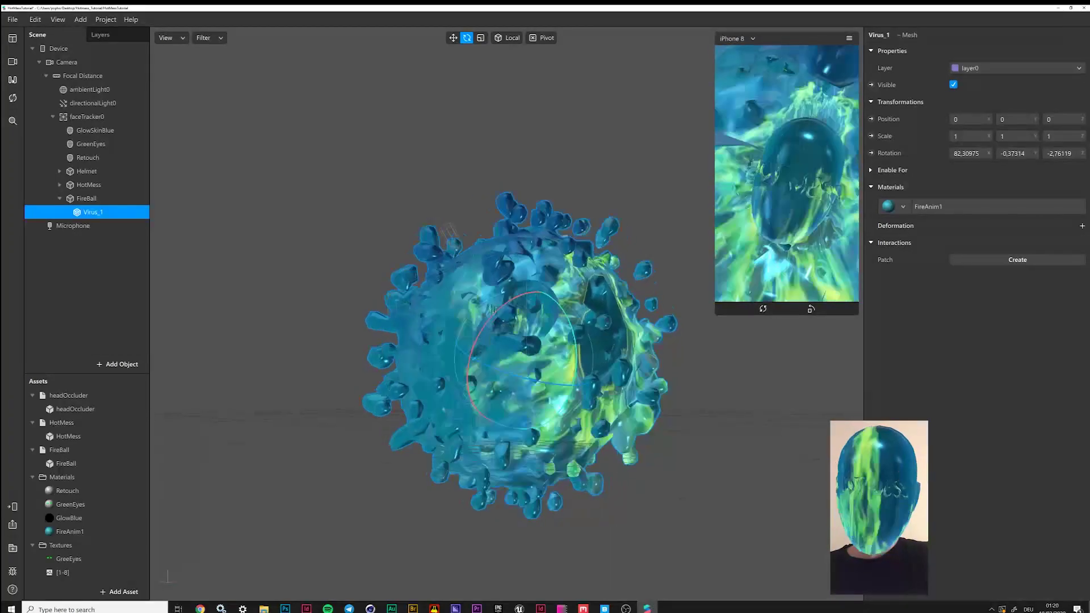
left_click(12, 79)
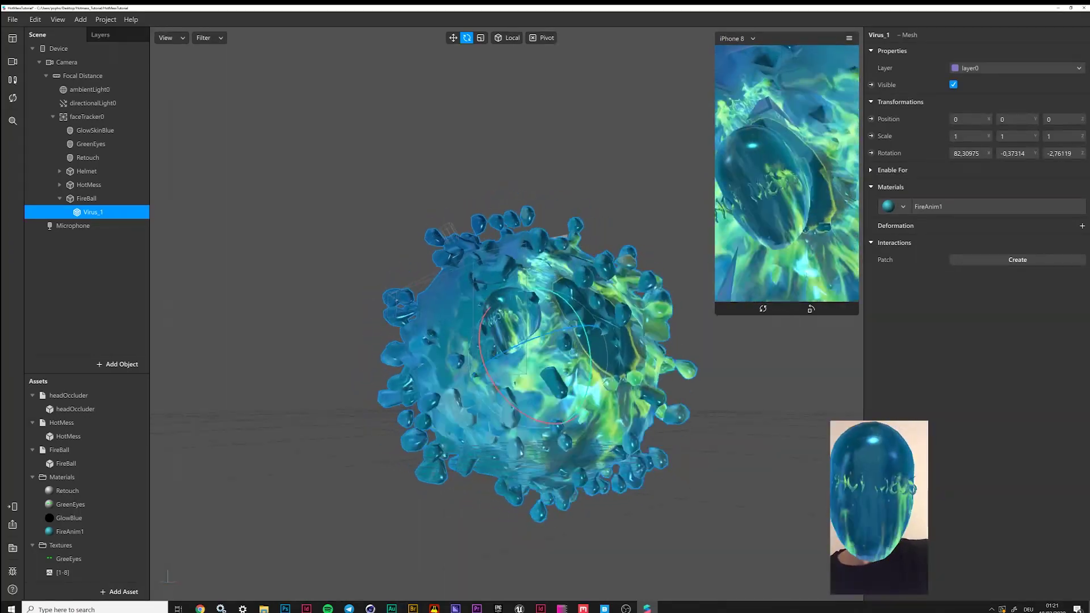
left_click(12, 79)
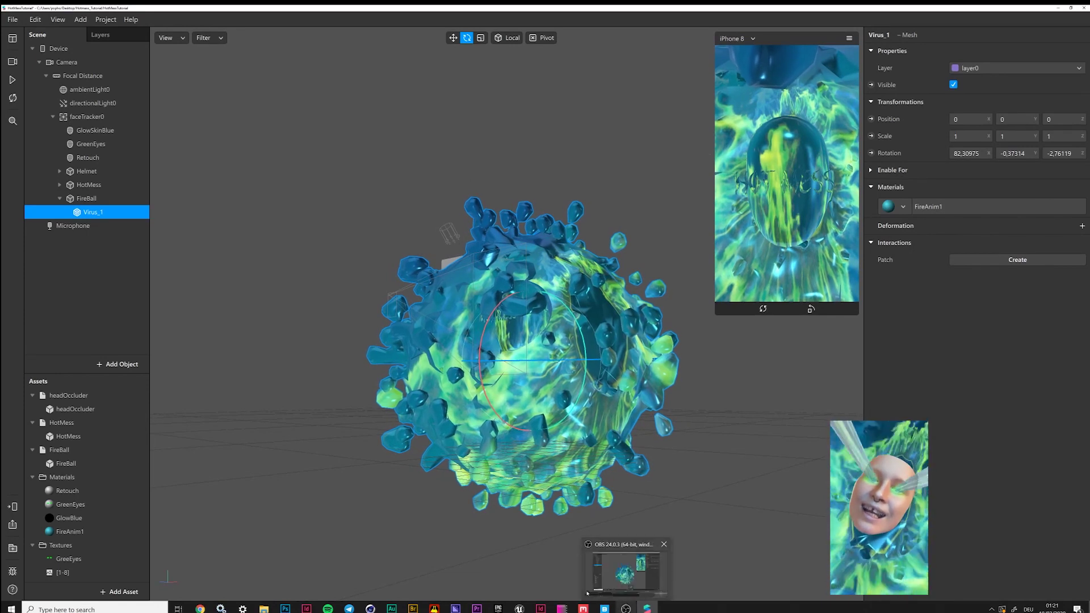
Hide the FireBall, Helmet and HotMess objects
left_click(60, 198)
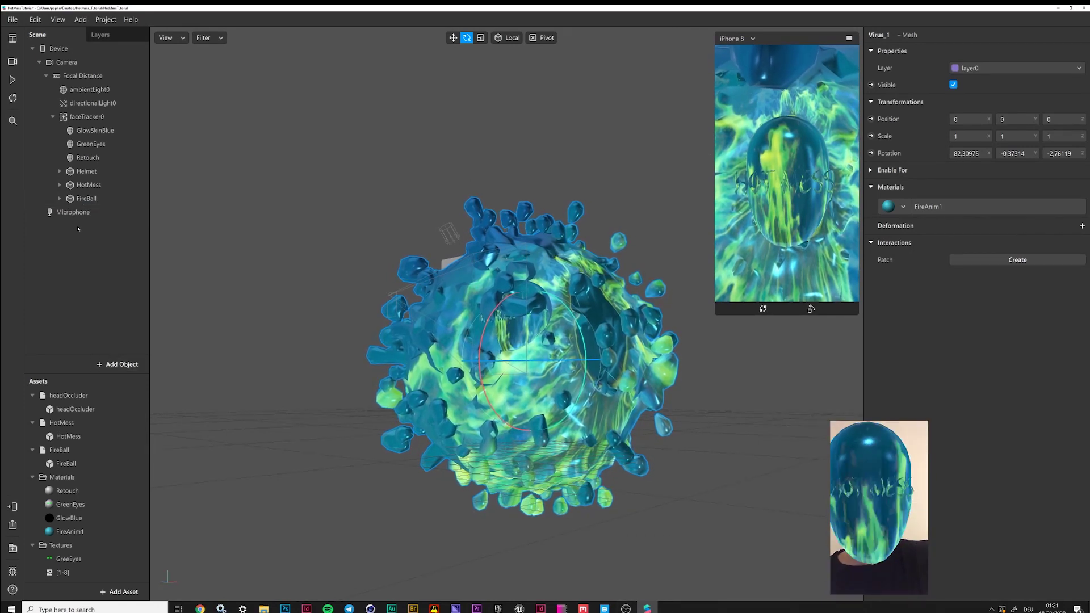
left_click(91, 199)
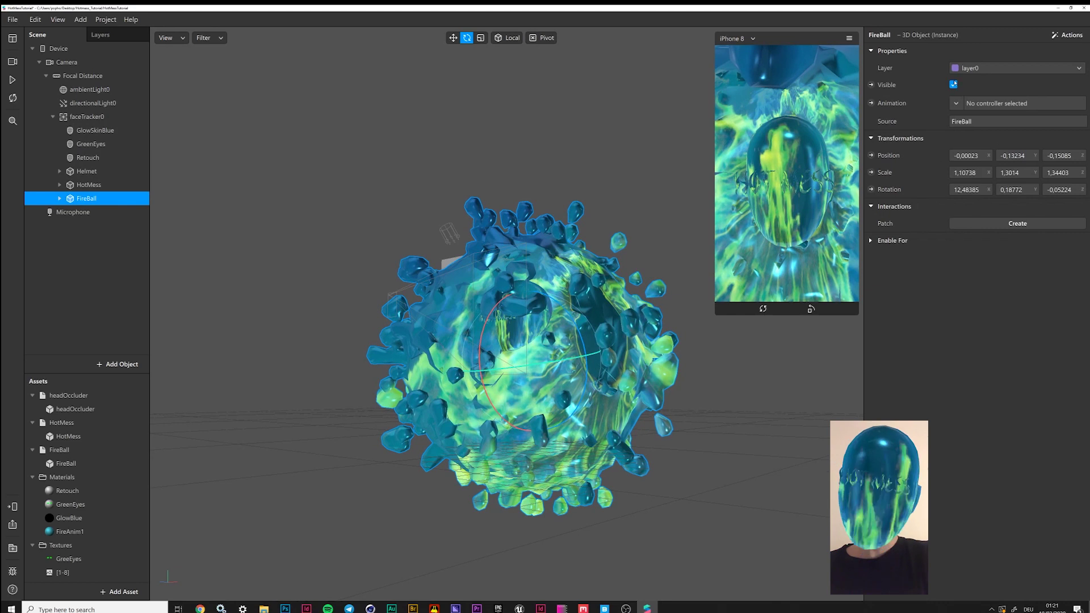
left_click(954, 84)
key("Up")
key("Up")
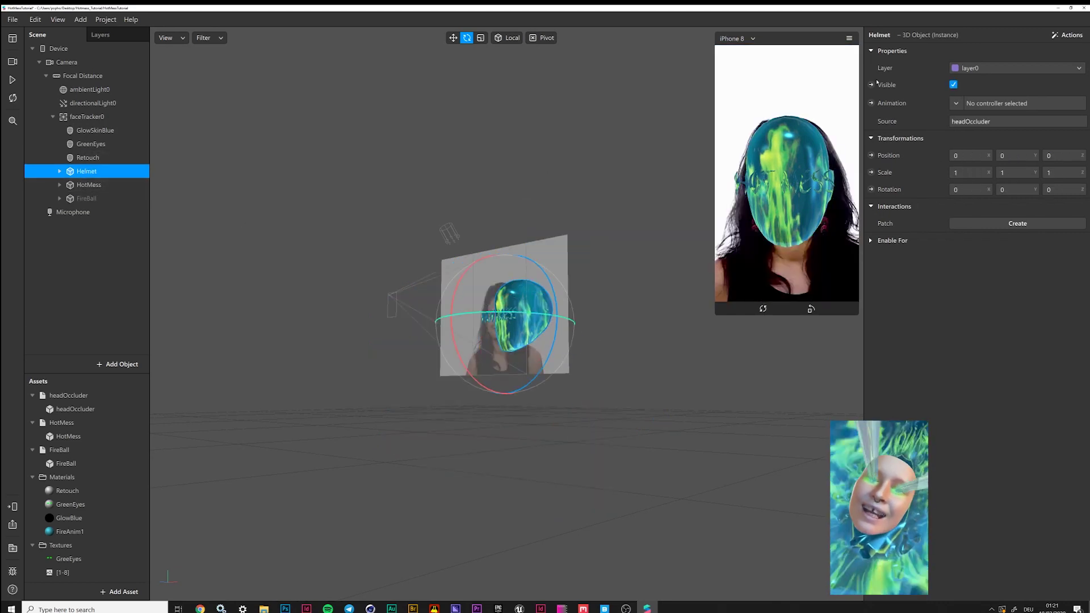
left_click(955, 84)
key("Down")
left_click(953, 85)
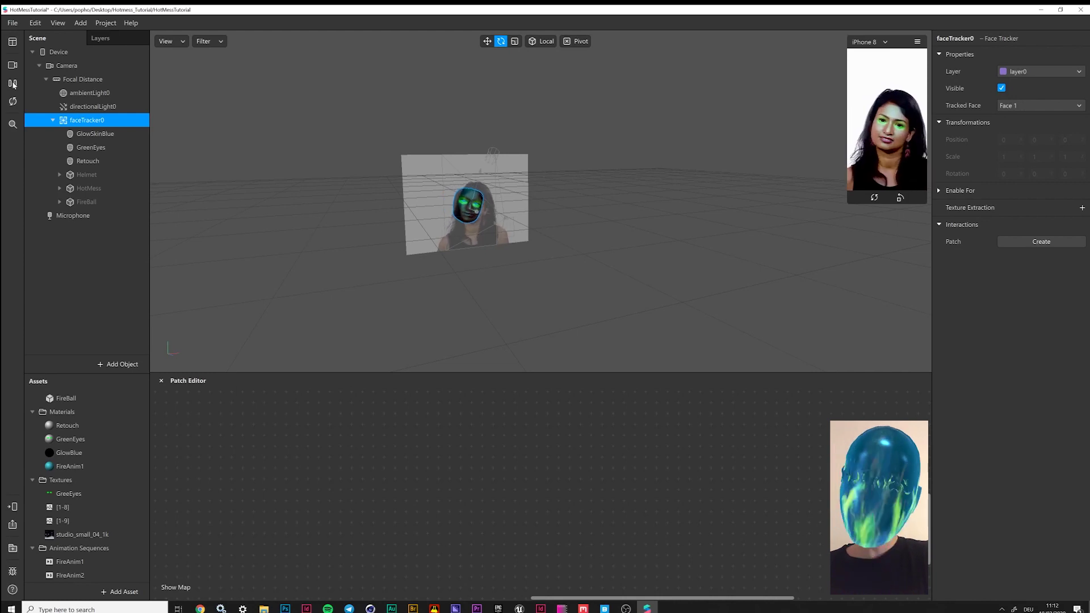
left_click(13, 84)
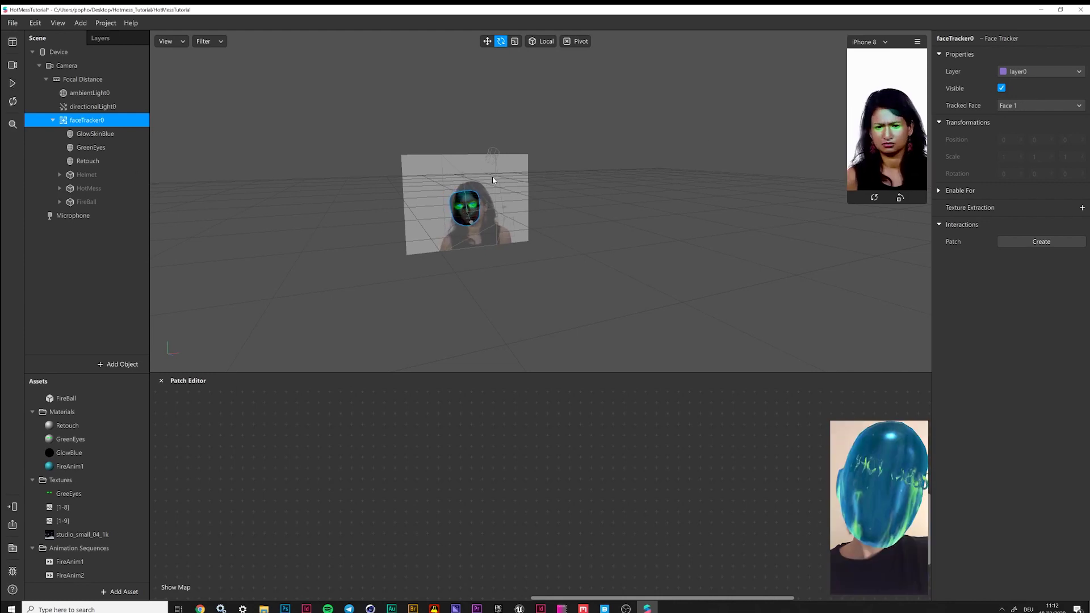
Import Tube.obj from the Objects folder directly onto faceTracker0 in the Scene panel
left_click(101, 364)
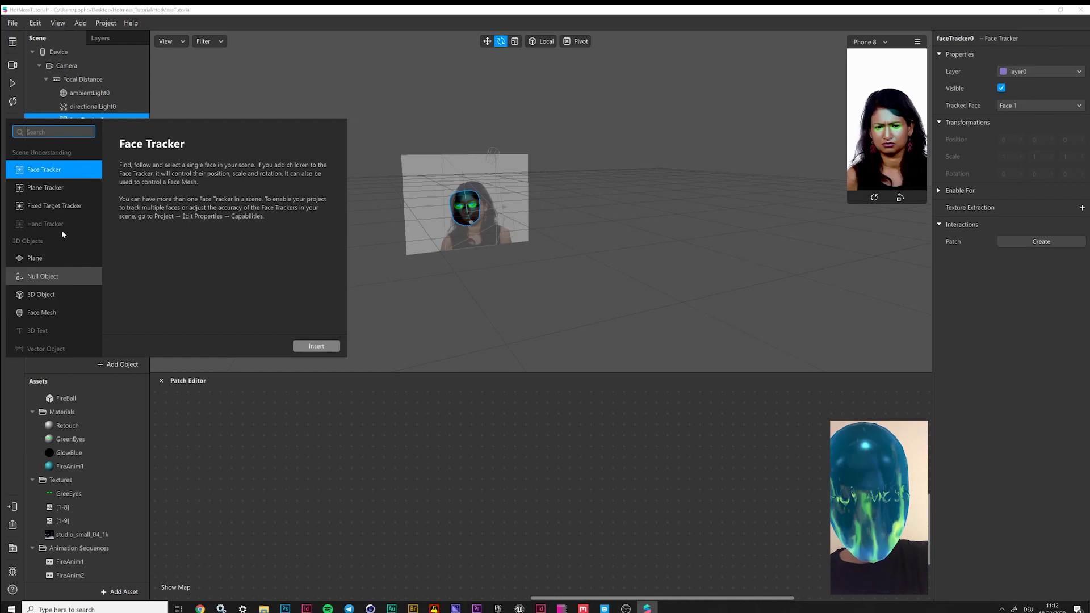
left_click(21, 294)
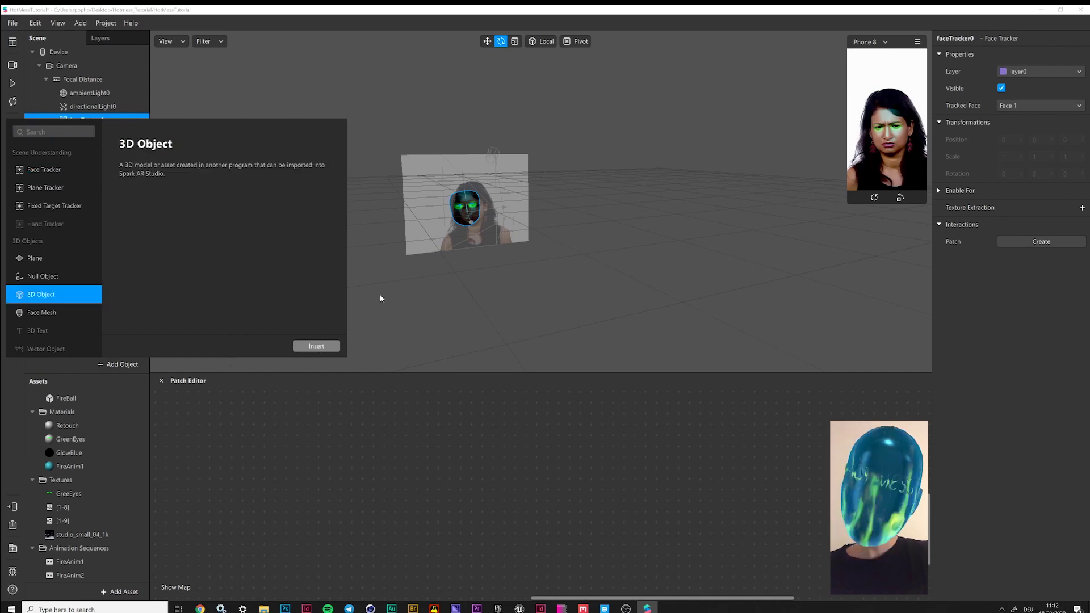
left_click(381, 296)
mouse_move(264, 609)
left_click(219, 567)
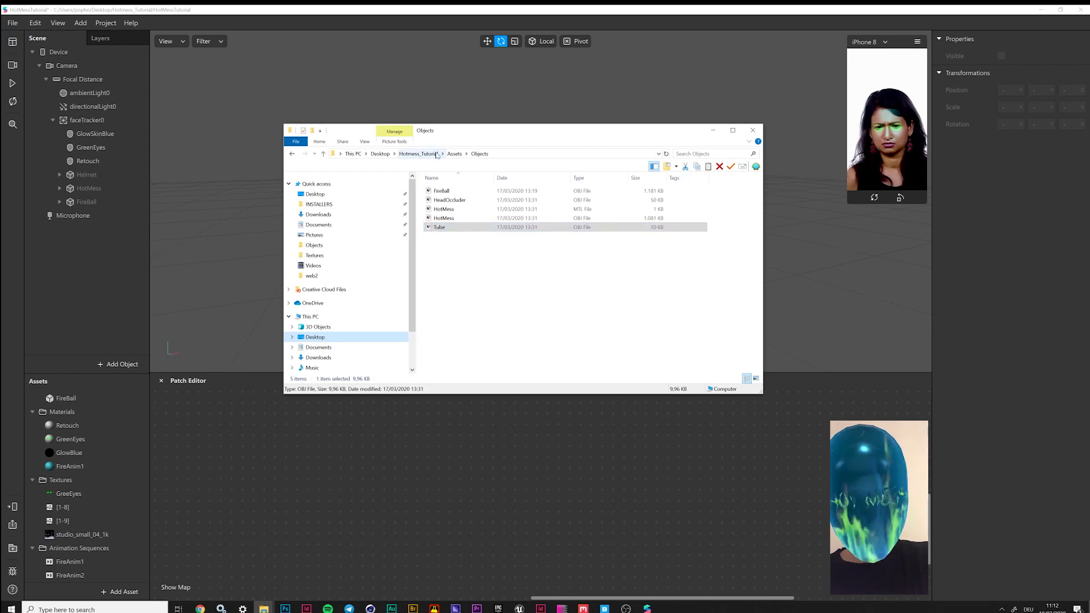
left_click_drag(431, 228, 96, 120)
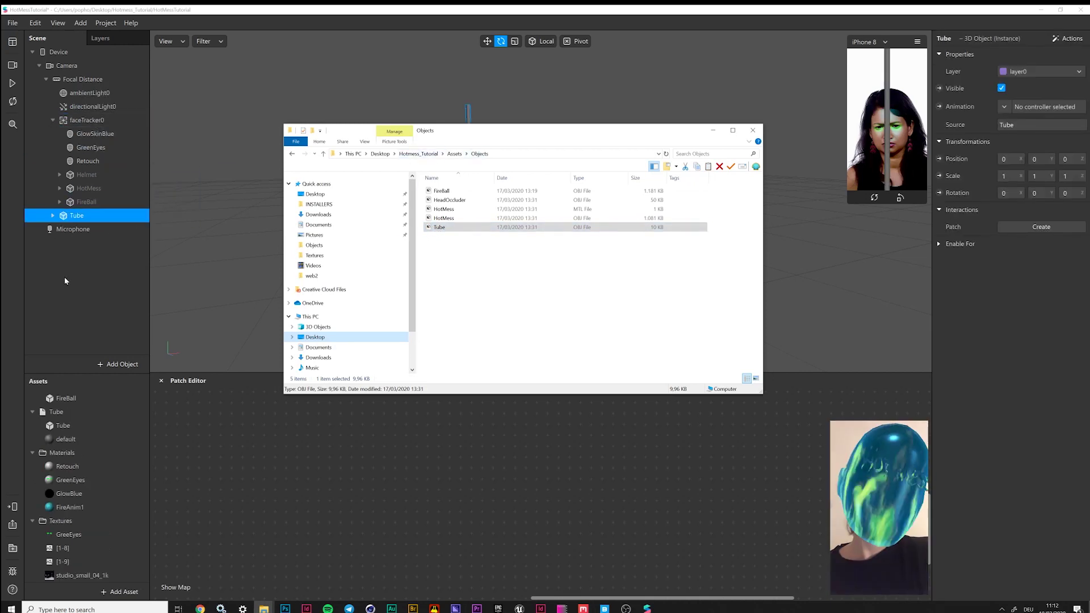
left_click(63, 217)
mouse_move(63, 216)
left_mouse_down()
mouse_move(91, 116)
mouse_move(72, 155)
mouse_move(84, 176)
left_mouse_up()
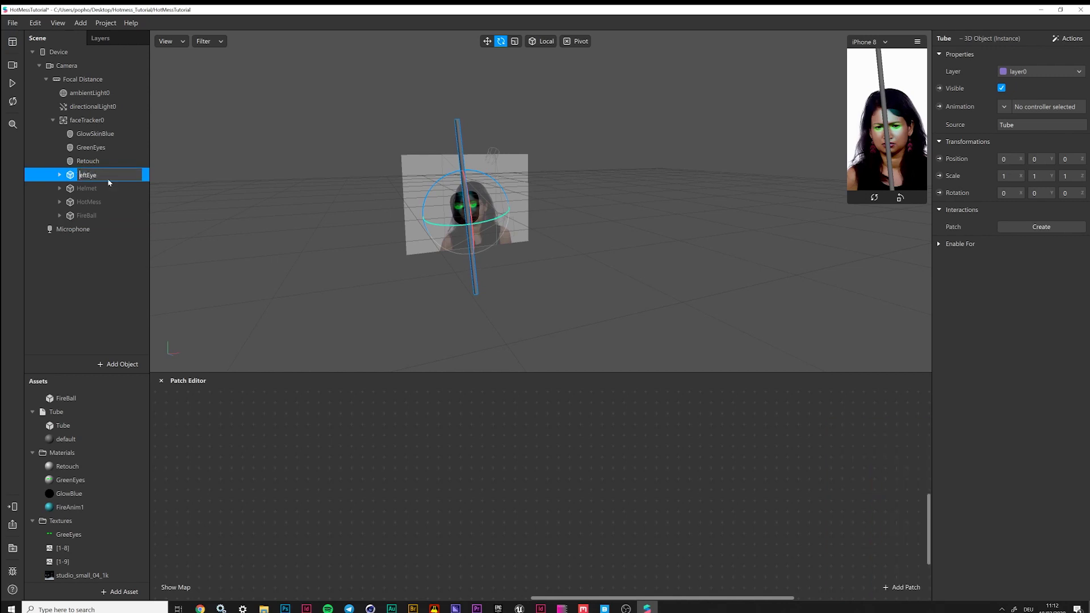
Rotate LeftEye's Cylinder mesh to 90 on X so it lies horizontal
left_click(59, 175)
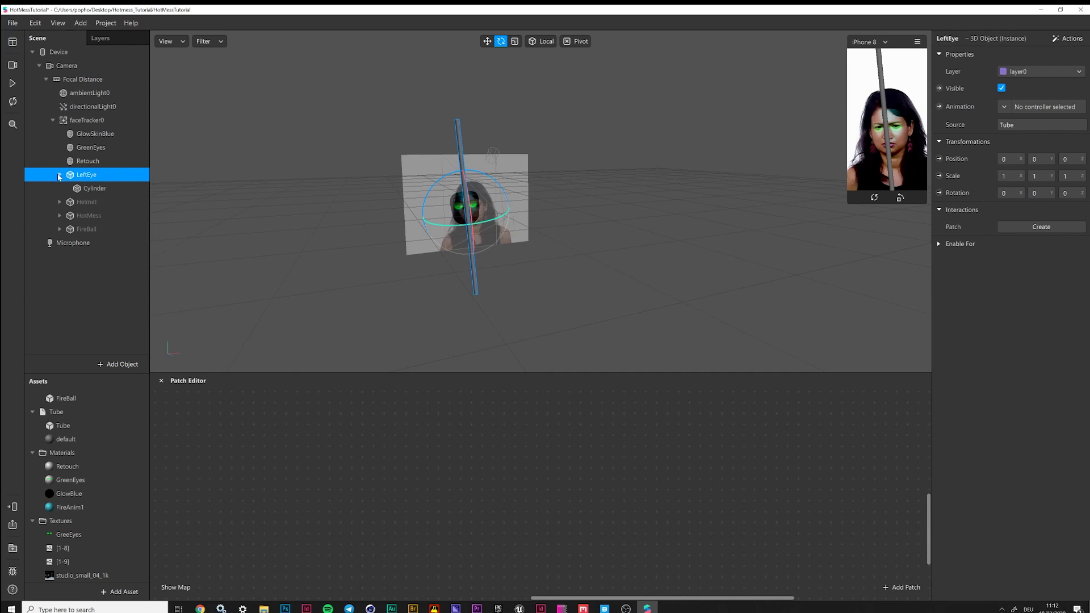
left_click(94, 188)
left_click_drag(533, 229, 483, 18)
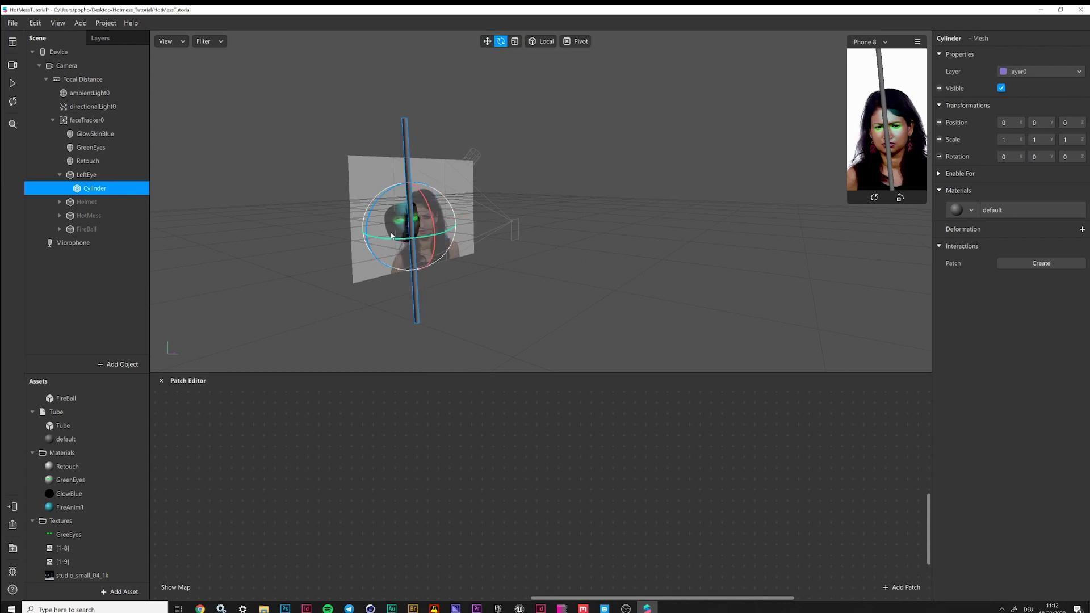
left_click_drag(423, 198, 427, 202)
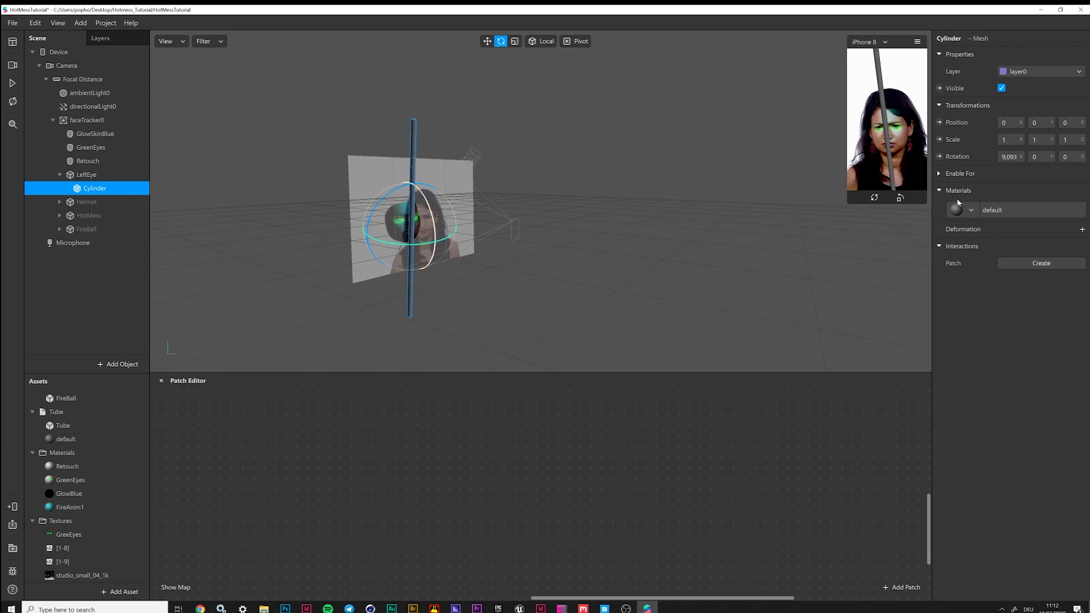
key("Return")
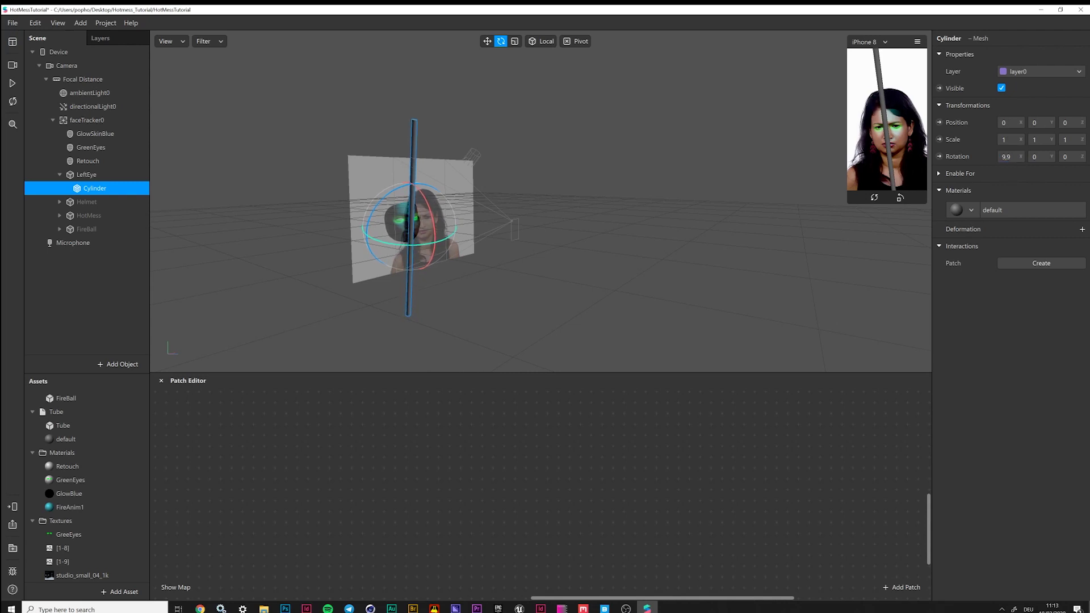
type("90")
key("Return")
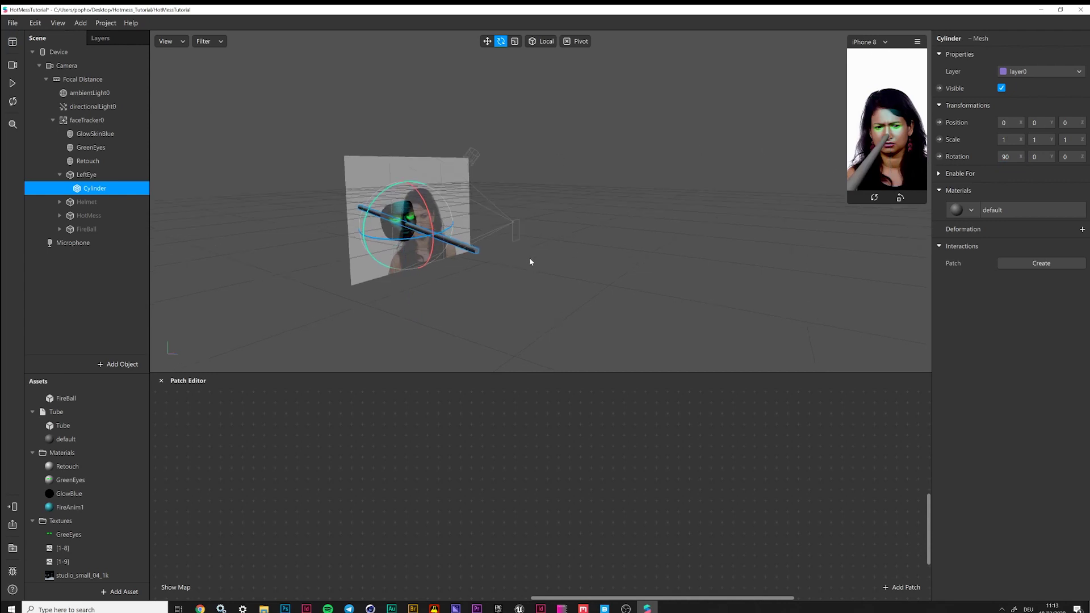
left_click_drag(531, 260, 510, 25)
Slide the Cylinder forward and left, and raise it to about Y 0,029 at the left eye
left_click(487, 41)
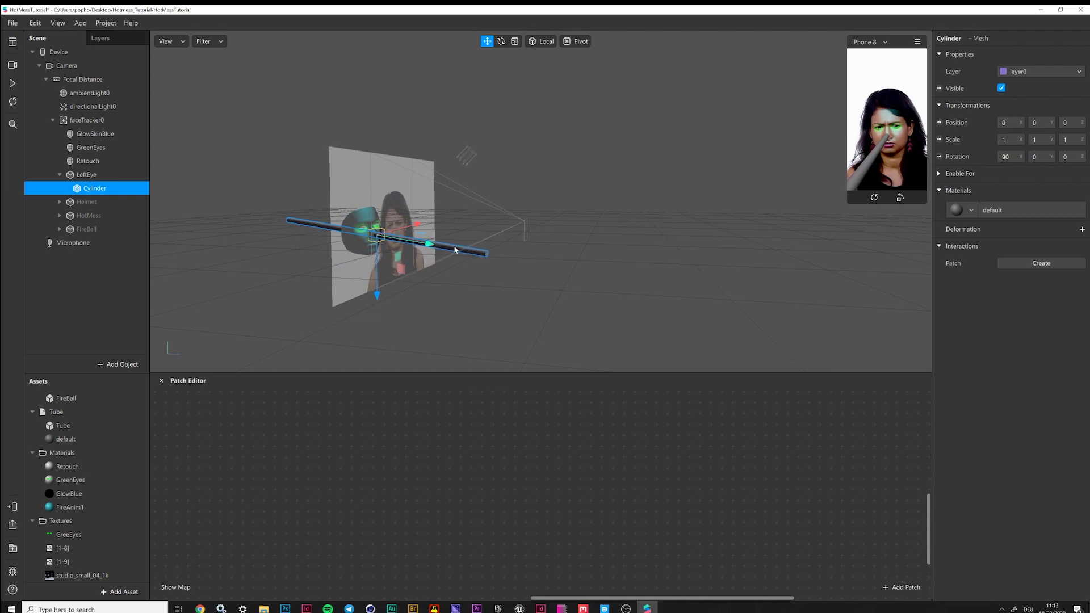
left_click_drag(443, 251, 536, 279)
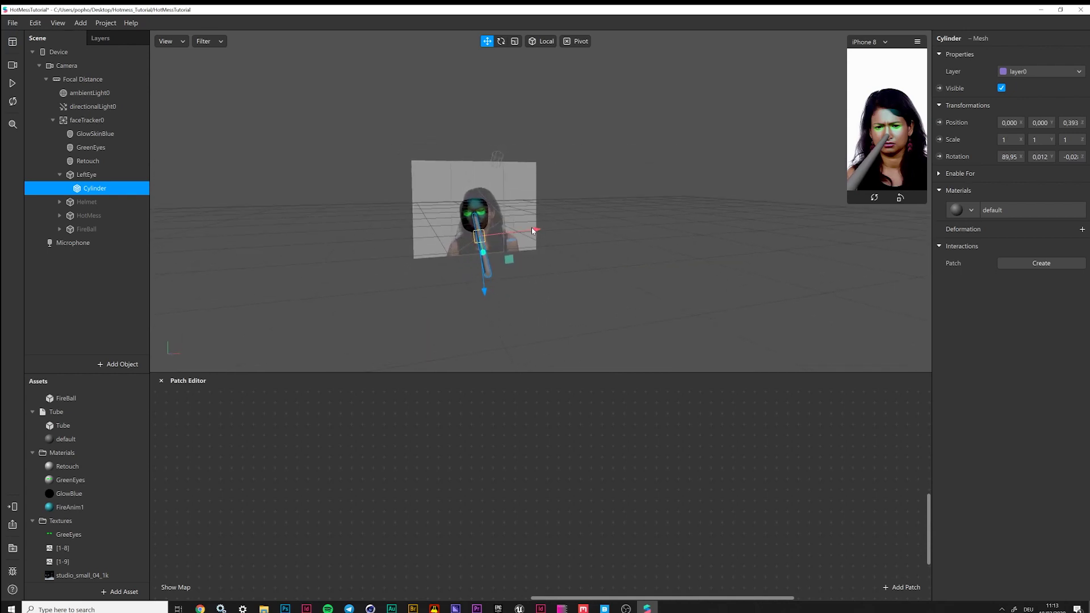
left_click_drag(530, 230, 528, 232)
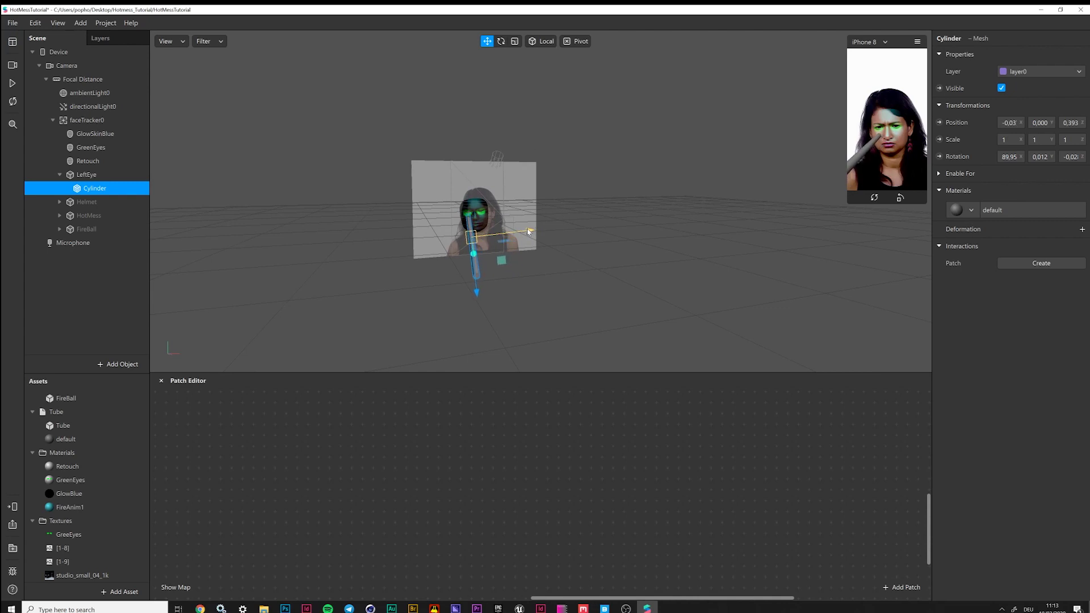
left_click_drag(477, 290, 478, 290)
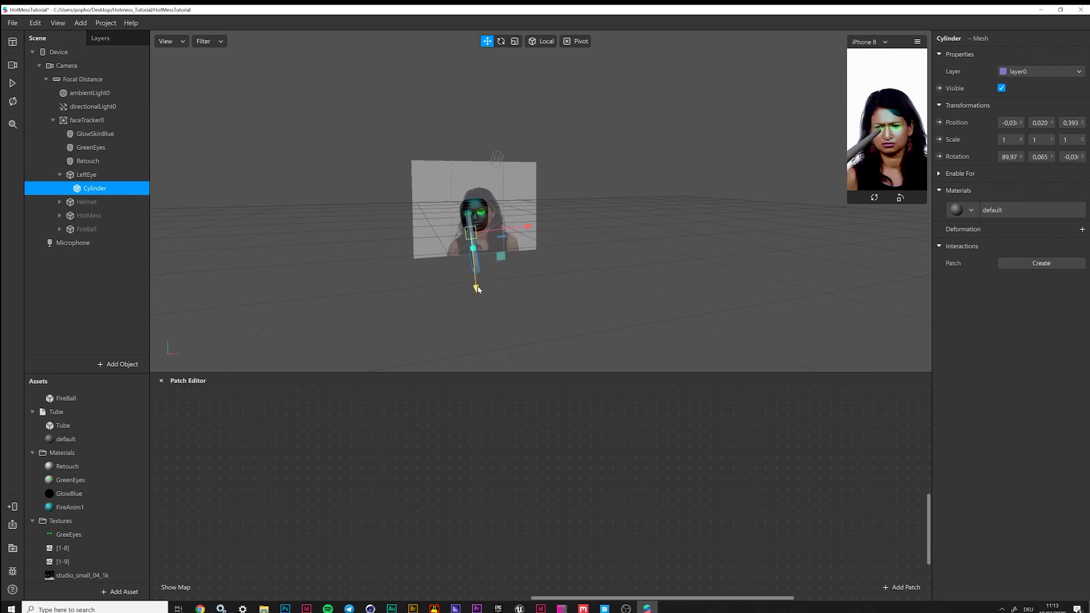
left_click_drag(559, 293, 626, 295)
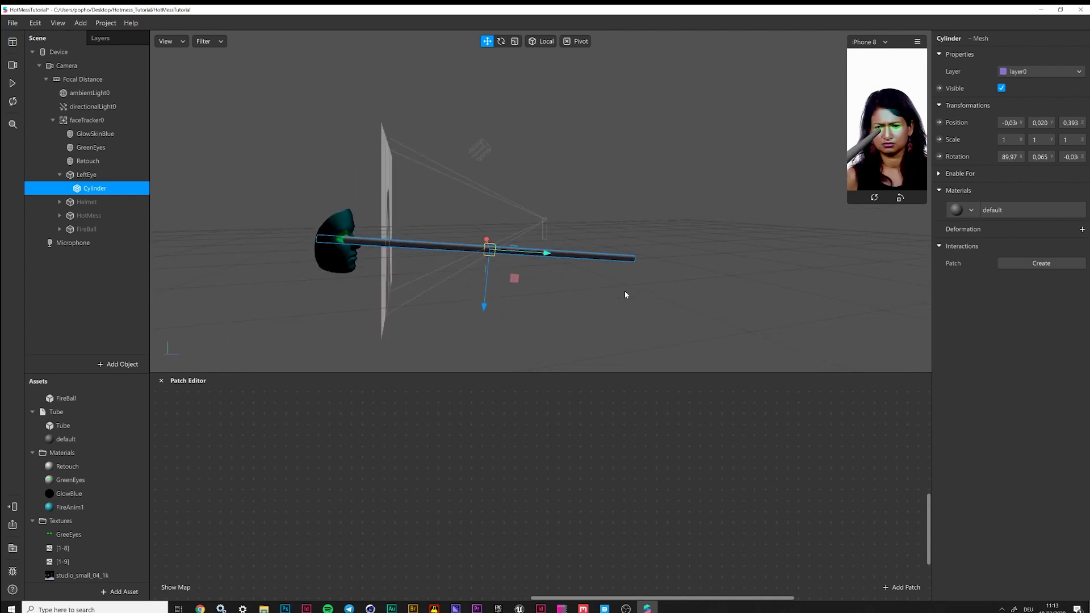
left_click_drag(485, 306, 450, 289)
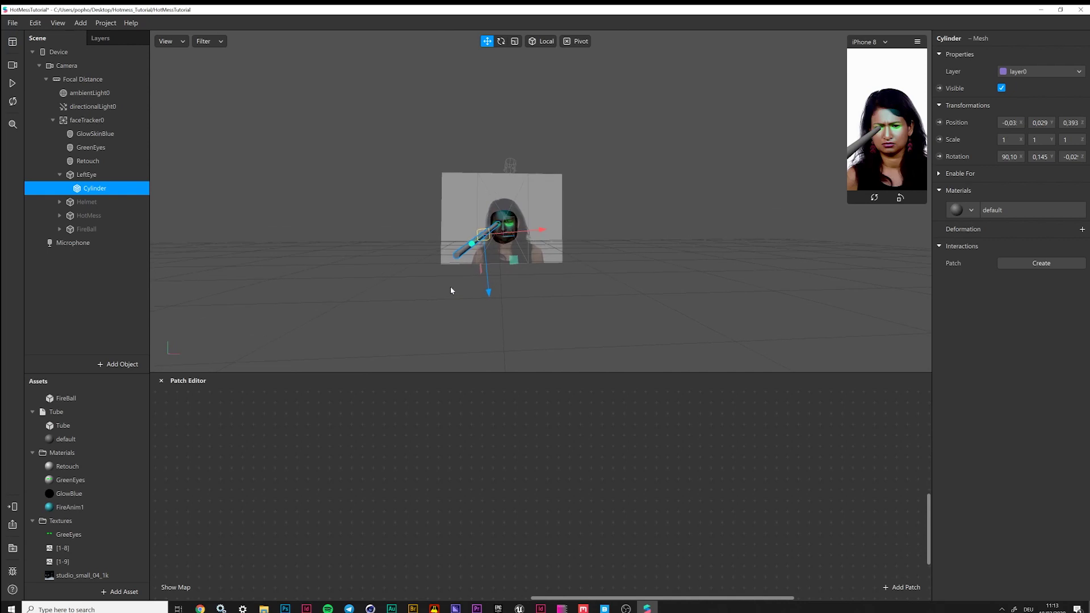
scroll(482, 235, "up", 3)
scroll(482, 235, "up", 2)
left_click_drag(478, 229, 516, 317)
scroll(461, 325, "down", 5)
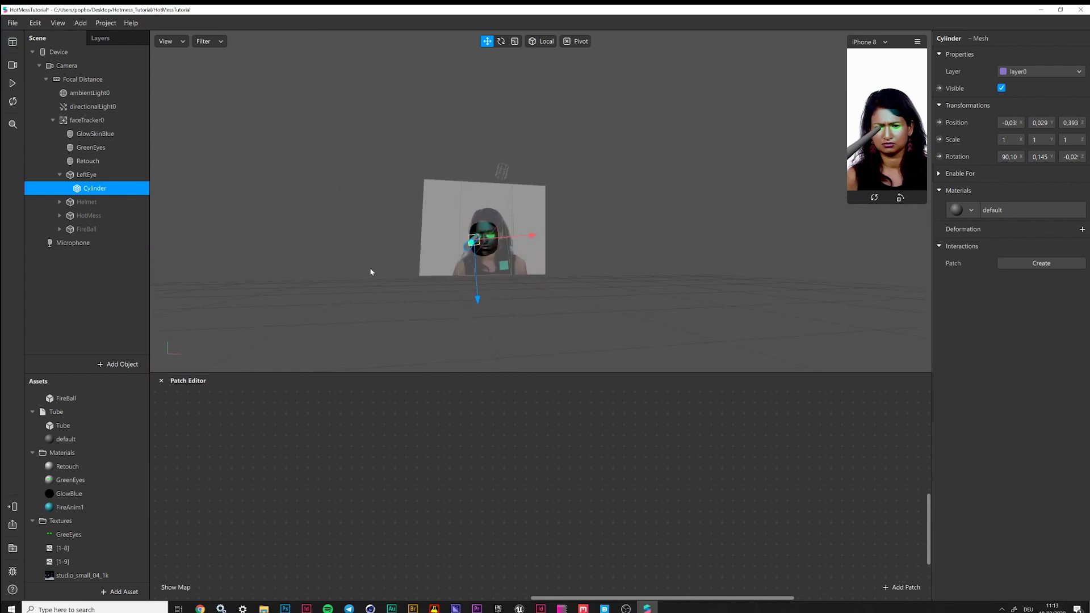
Apply the FireAnim1 material to the Cylinder beam
left_click(972, 211)
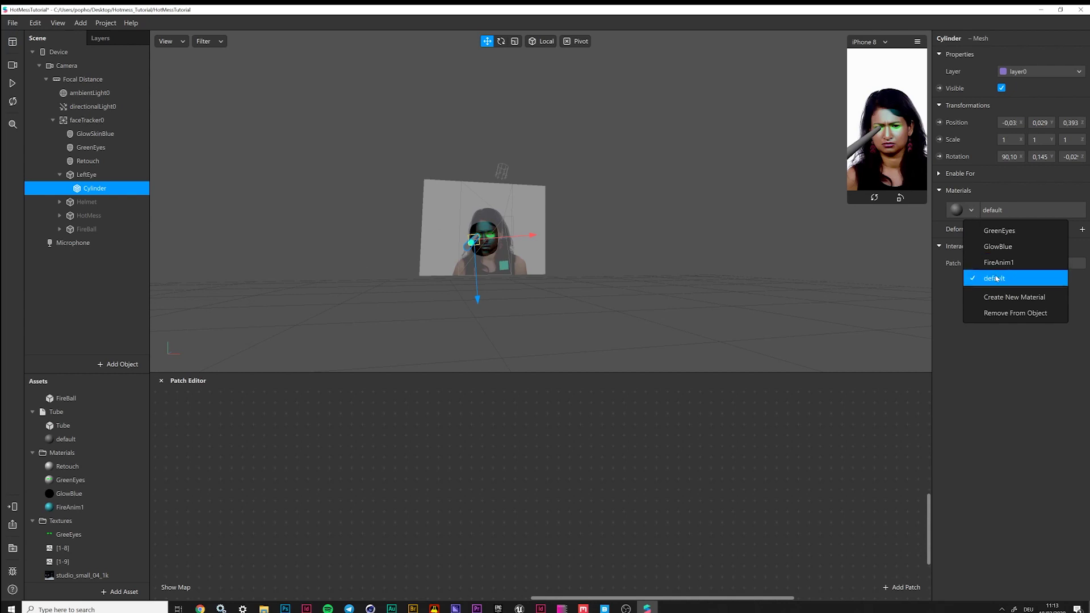
left_click(999, 262)
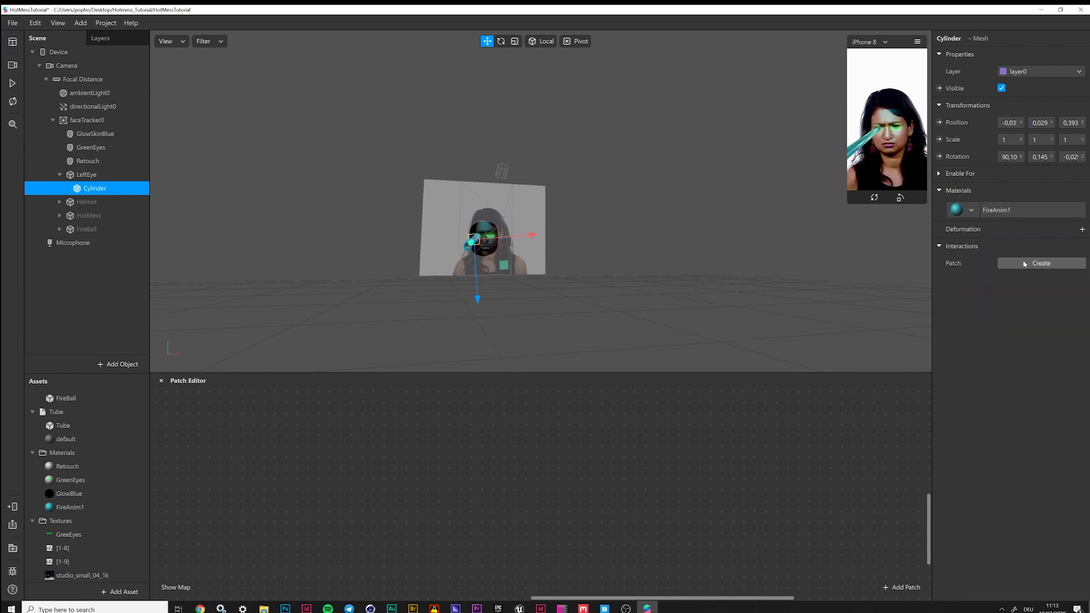
left_click_drag(542, 271, 537, 242)
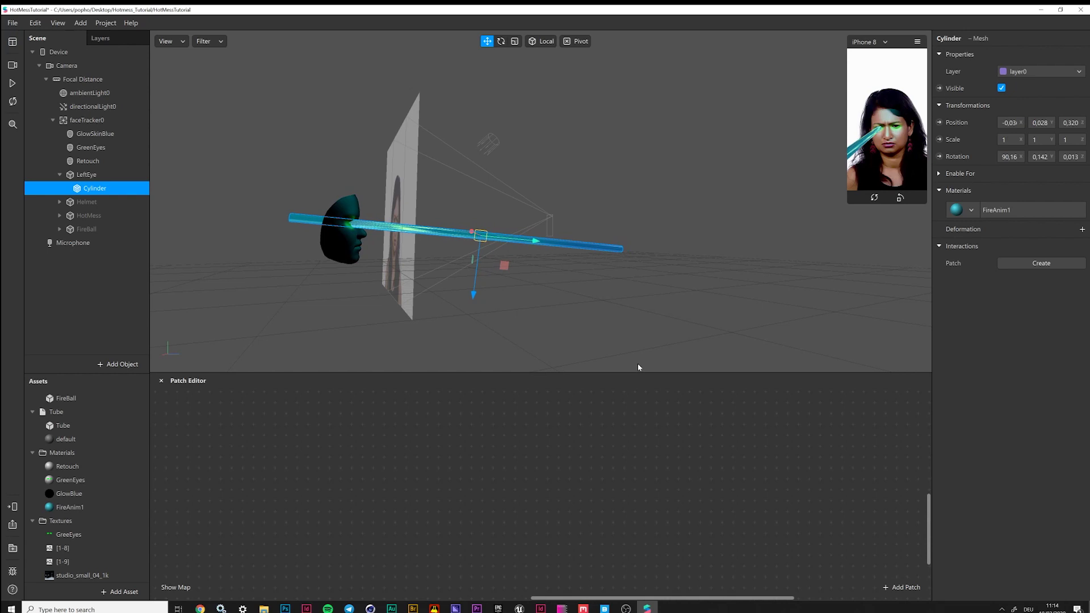
Delete Tube's unused default material and collapse the LeftEye group
left_click(72, 440)
key("Delete")
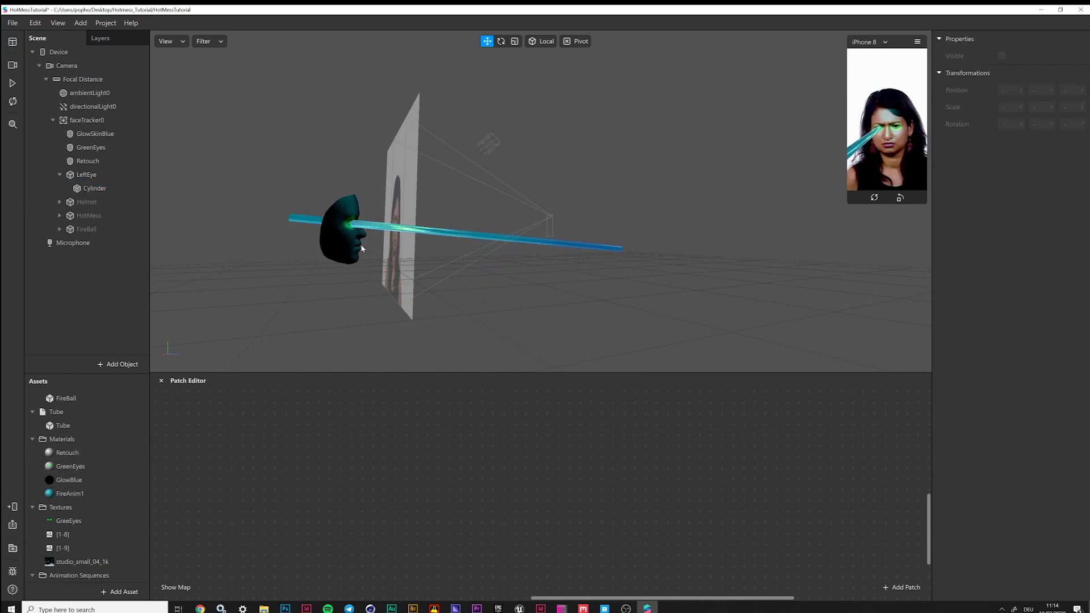
left_click(69, 176)
left_click(60, 175)
Duplicate the LeftEye beam and rename the copy RightEye
right_click(75, 175)
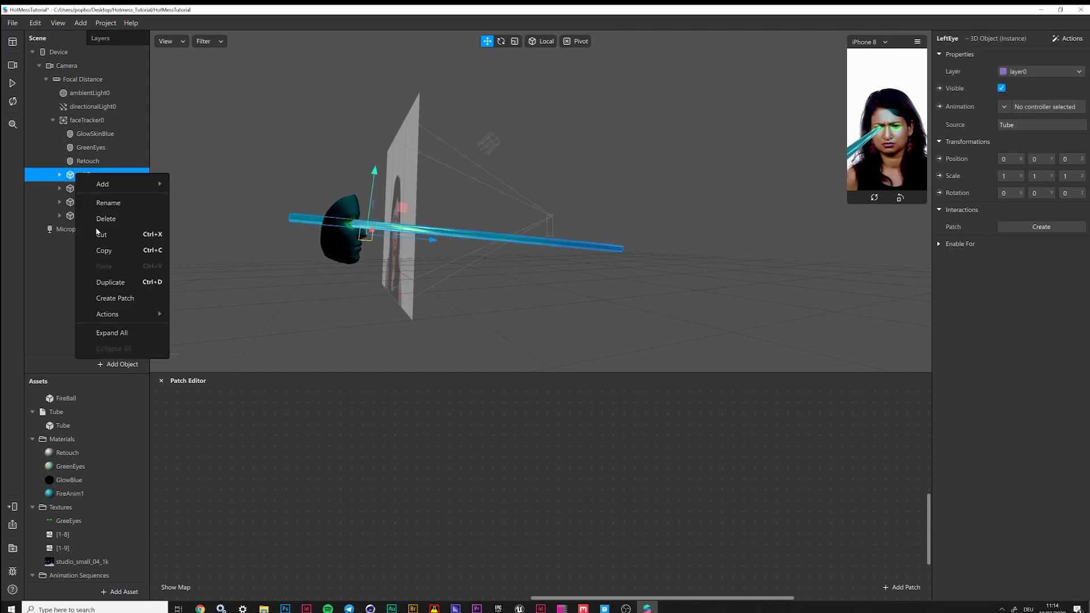
left_click(113, 283)
left_click(94, 190)
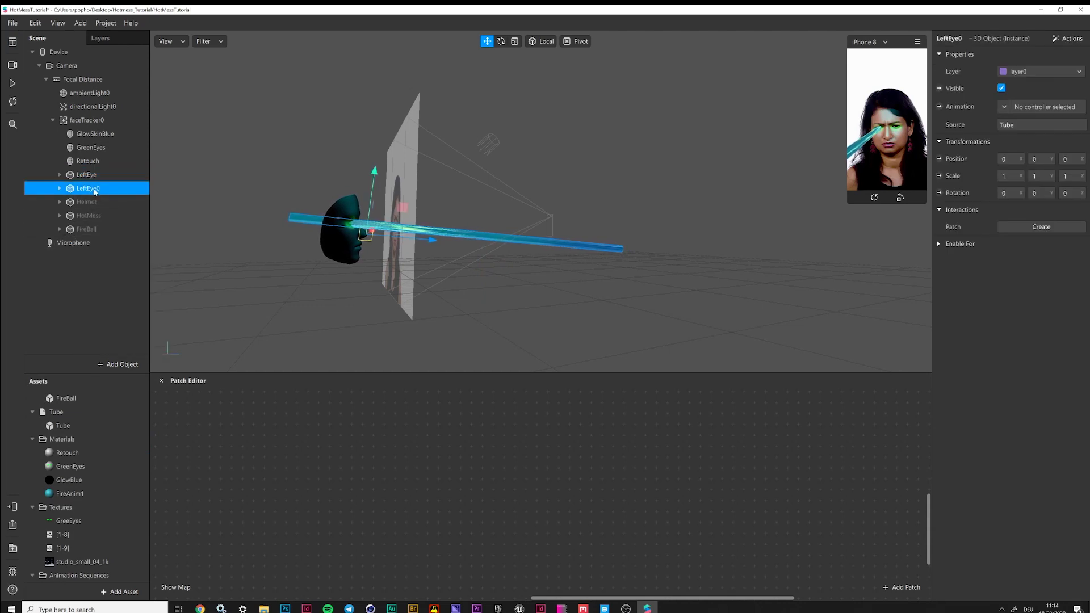
double_click(99, 189)
key("BackSpace")
key("BackSpace")
key("BackSpace")
key("BackSpace")
type("R")
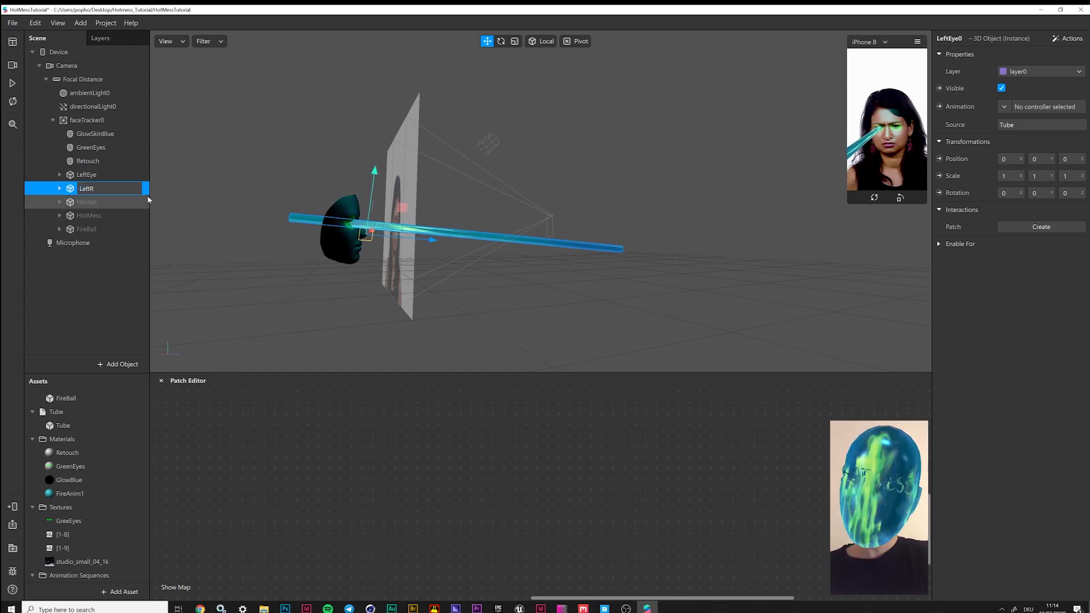
key("BackSpace")
key("BackSpace")
key("BackSpace")
key("BackSpace")
key("BackSpace")
type("RightEye")
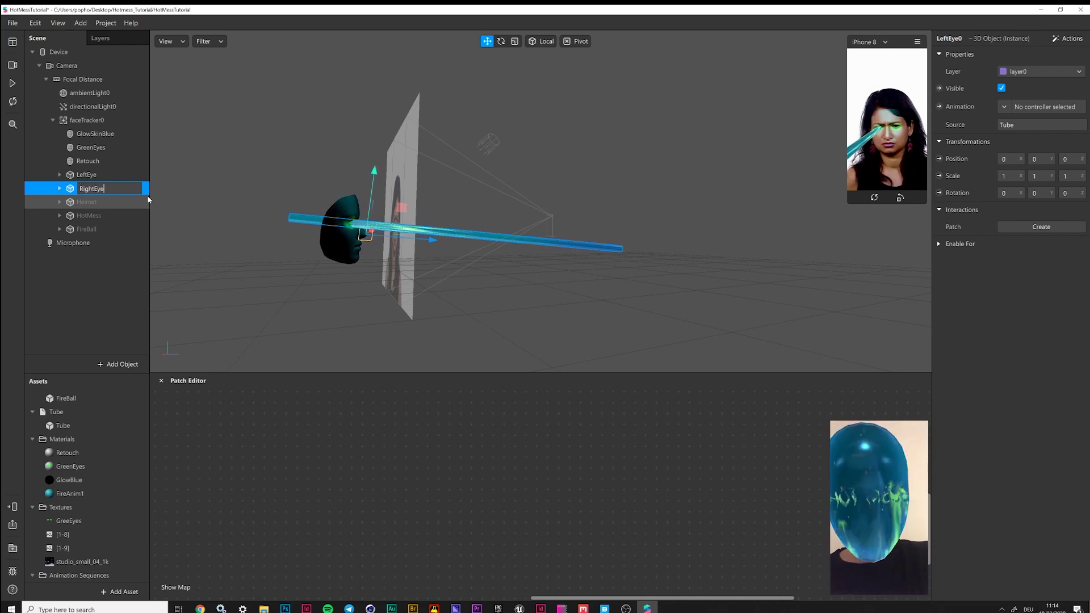
key("Return")
Move the RightEye beam across to the right eye and inspect both beams
left_click_drag(411, 312, 434, 203)
left_click_drag(540, 184, 540, 186)
left_click_drag(363, 330, 485, 221)
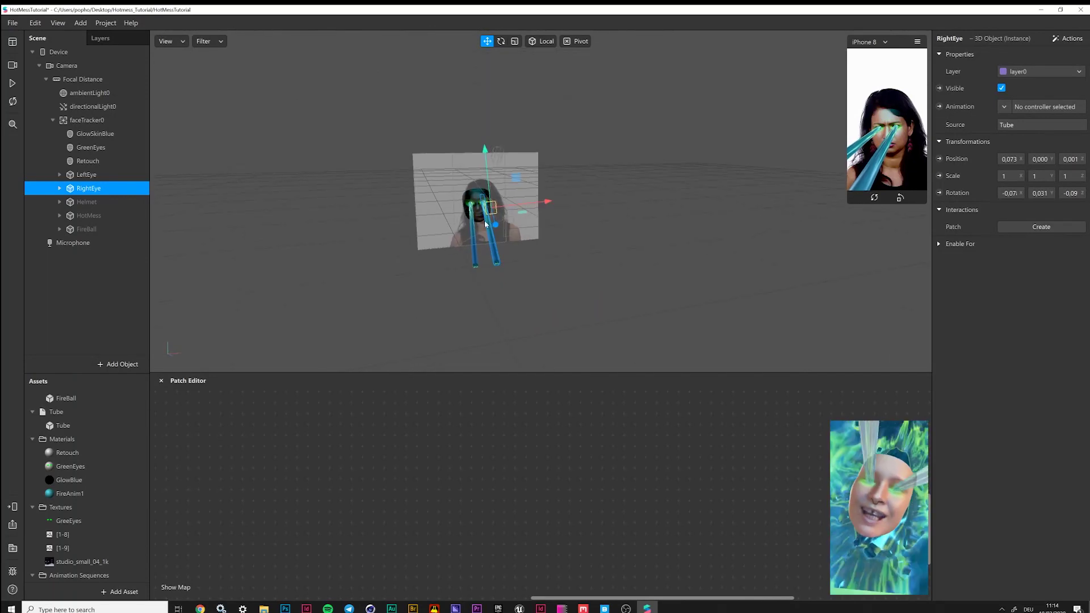
scroll(485, 220, "up", 3)
scroll(457, 219, "up", 3)
left_click_drag(350, 232, 424, 312)
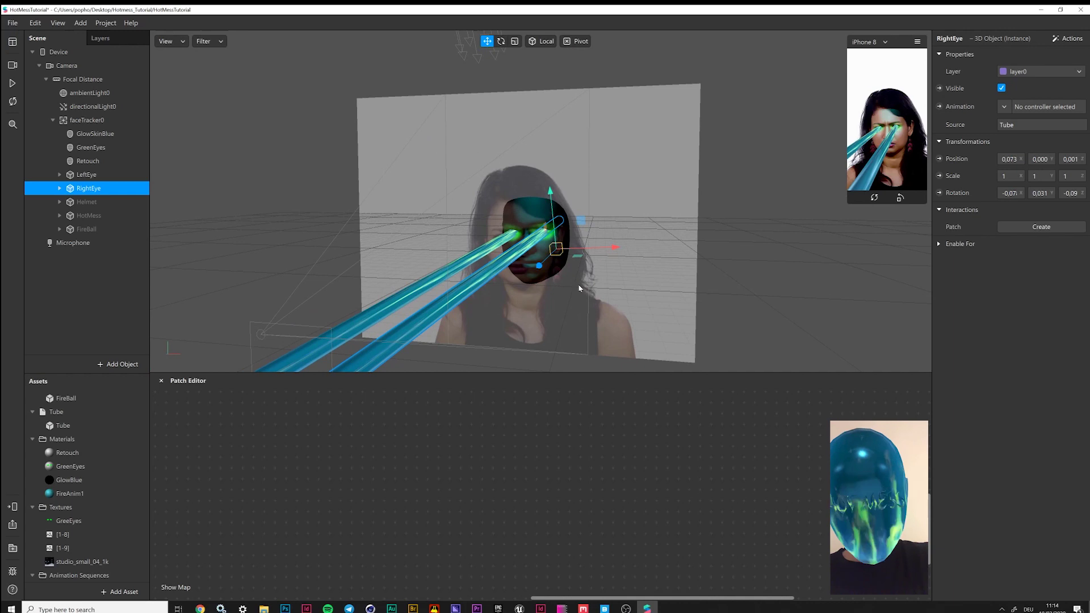
left_click_drag(561, 283, 509, 273)
Play and pause the preview twice to test both eye beams
left_click(12, 84)
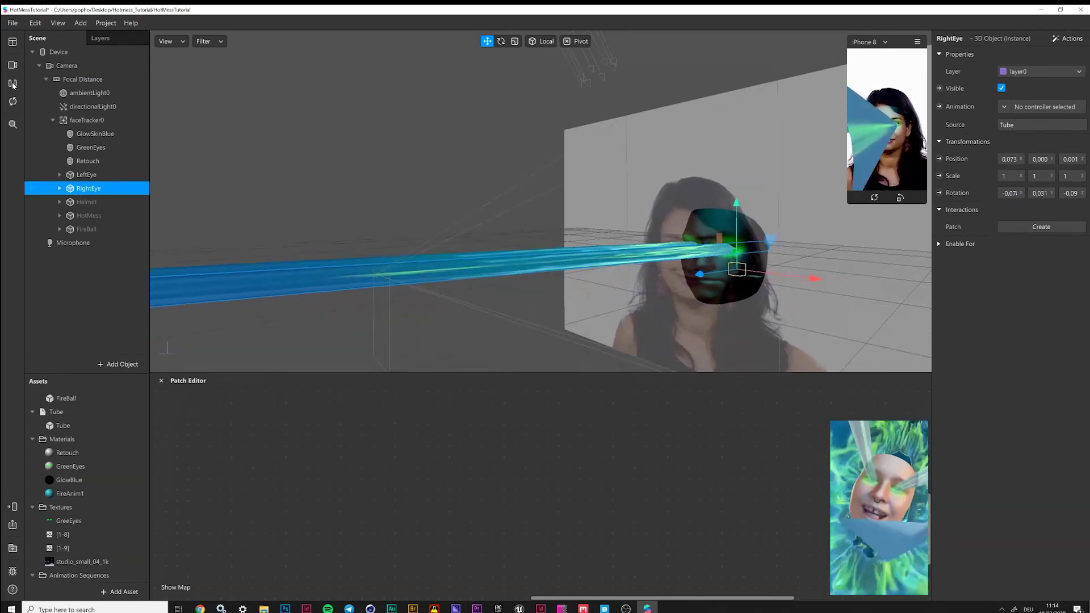
left_click(12, 84)
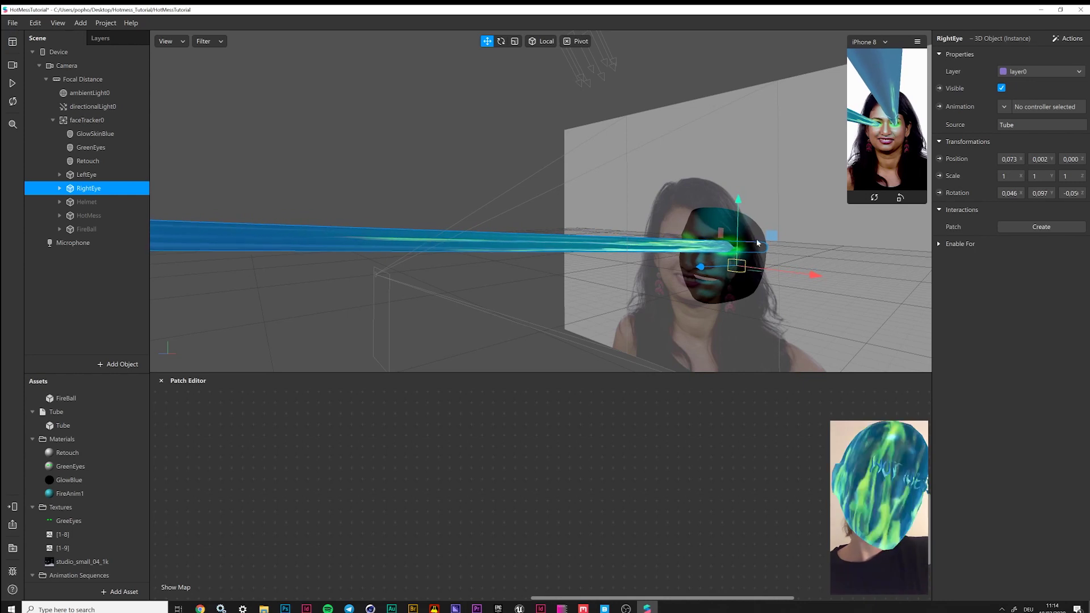
left_click(13, 83)
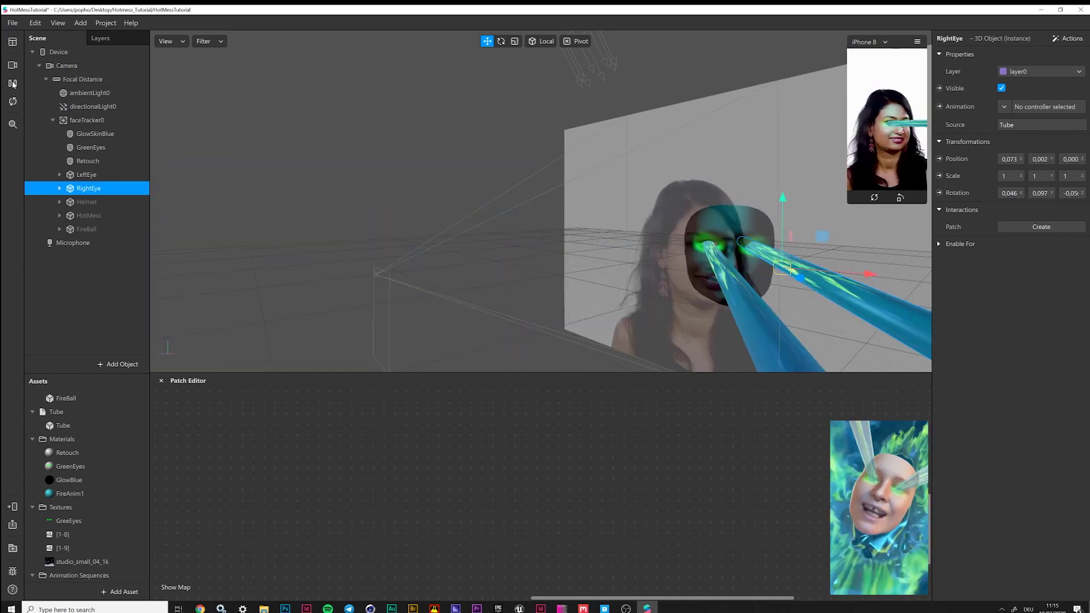
left_click(12, 84)
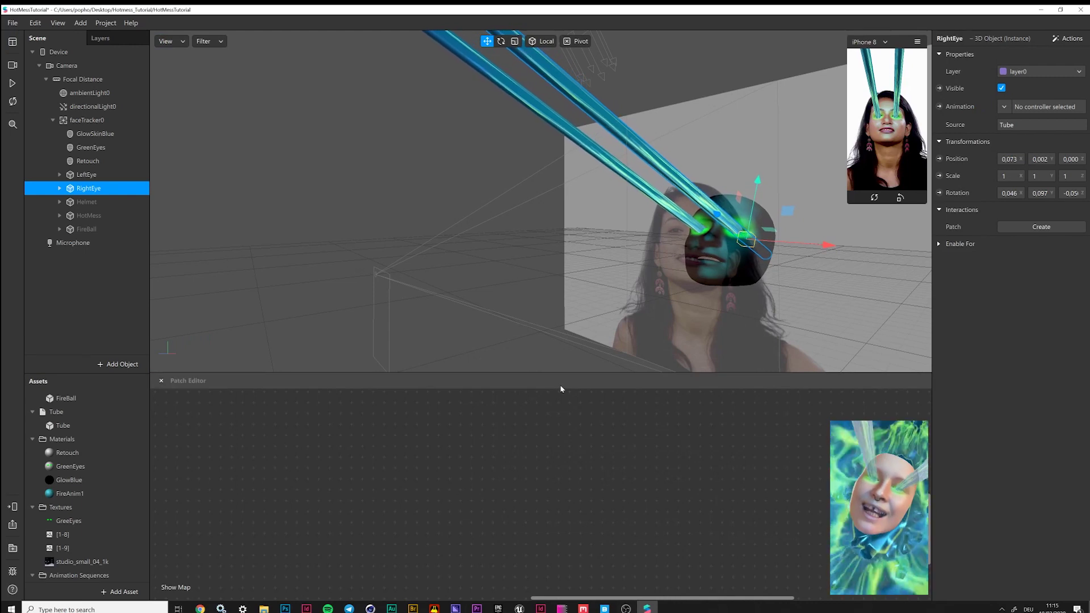
scroll(568, 299, "down", 2)
scroll(568, 298, "down", 5)
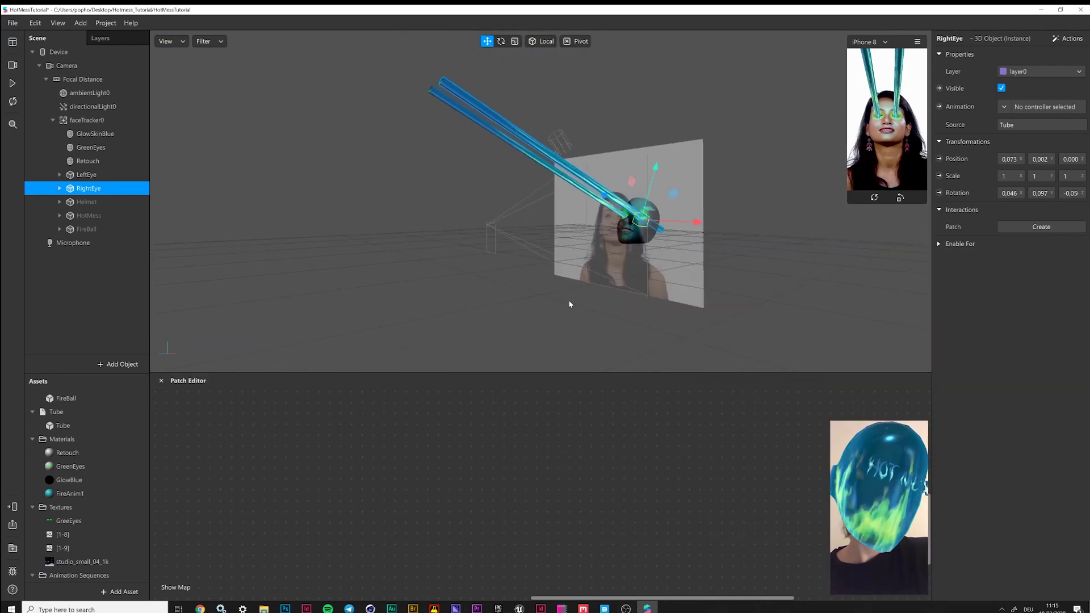
left_click_drag(548, 263, 594, 285)
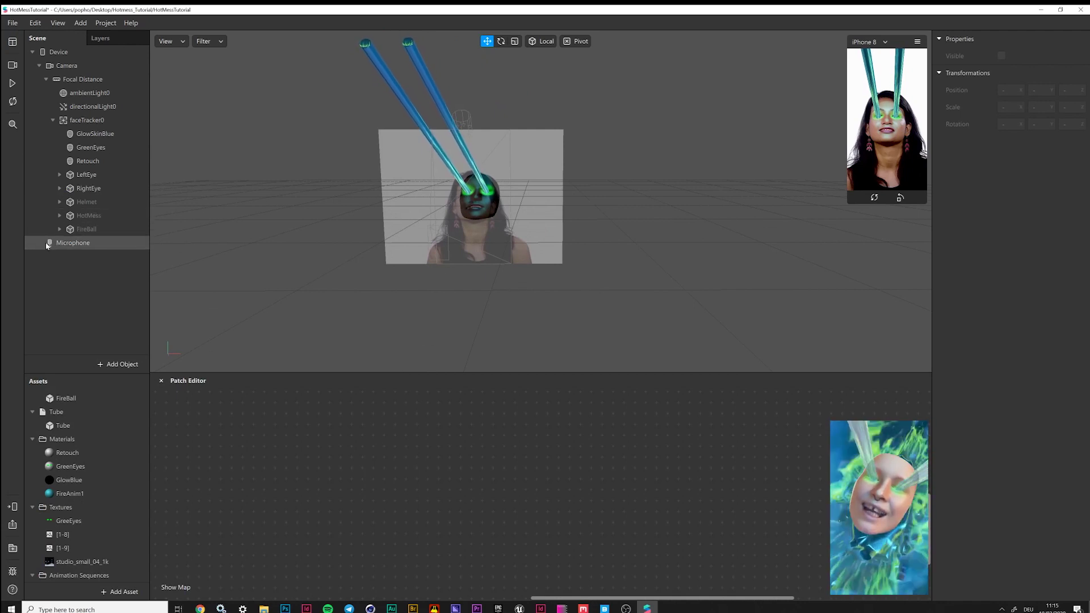
Collapse the headOccluder, HotMess, FireBall, Tube, Materials, Textures and Animation Sequences groups
scroll(73, 428, "up", 2)
scroll(33, 409, "up", 1)
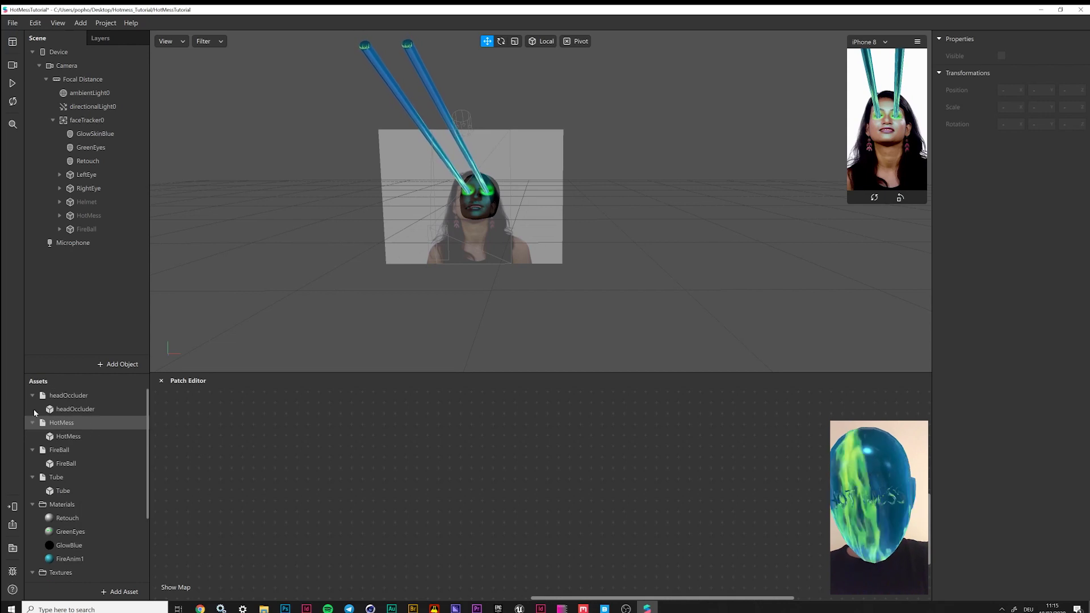
left_click(32, 396)
left_click(32, 409)
left_click(32, 423)
left_click(32, 436)
left_click(32, 450)
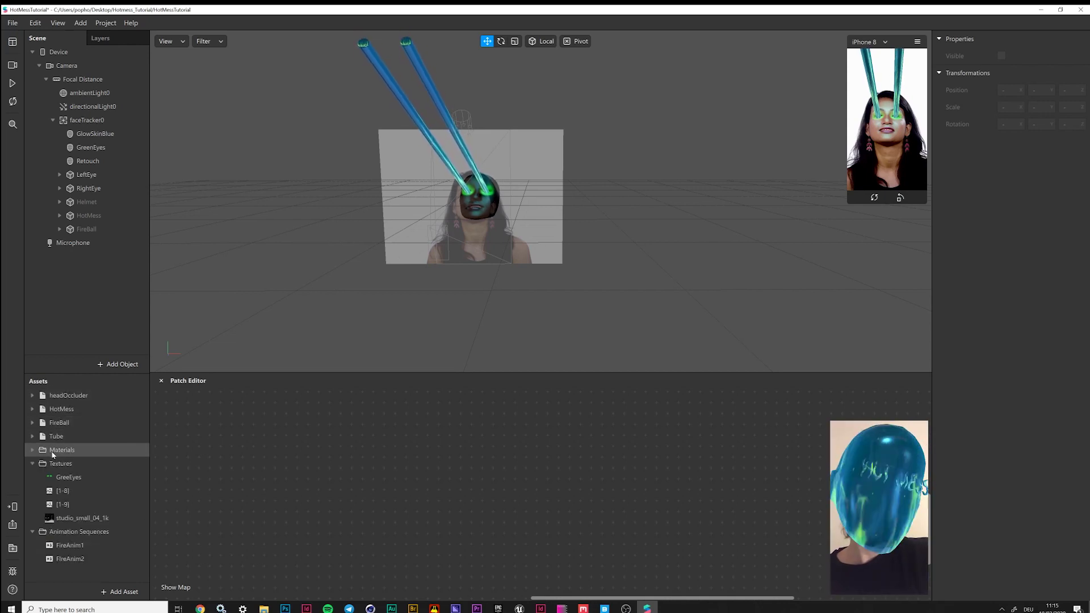
left_click(32, 464)
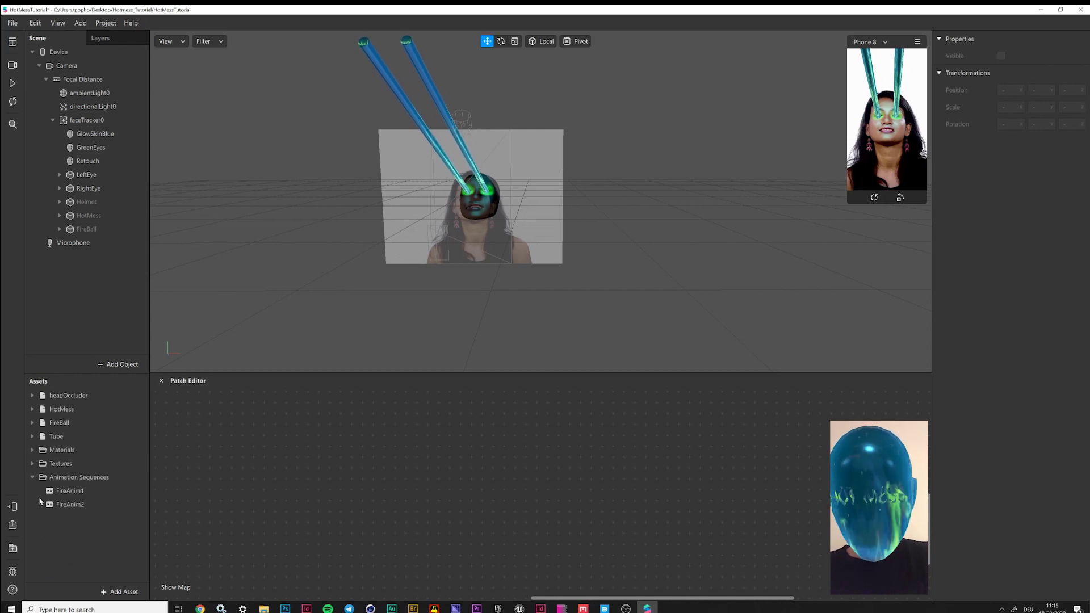
left_click(31, 477)
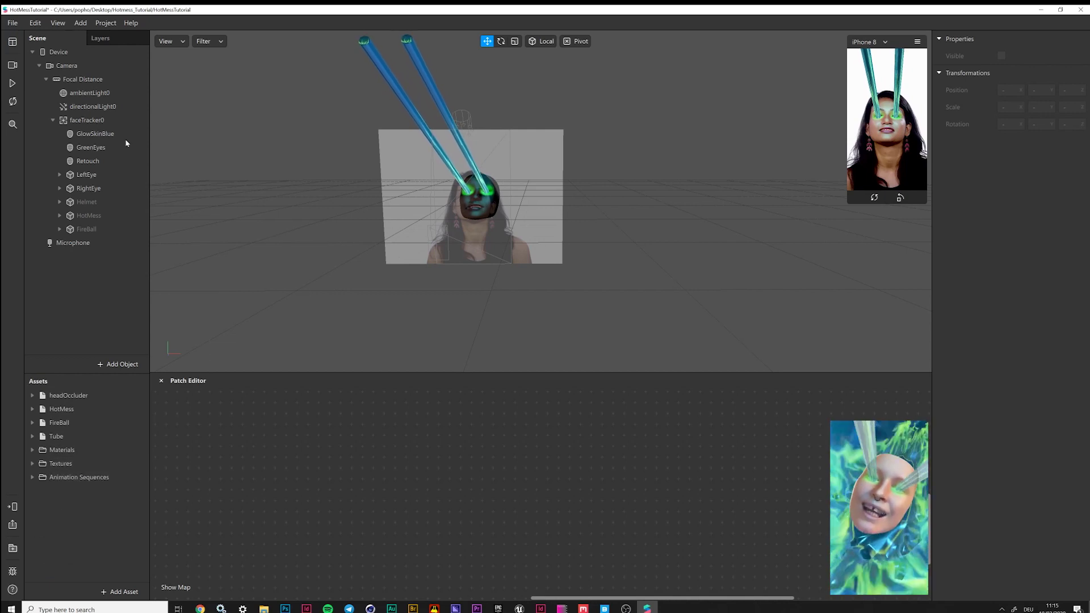
Select faceTracker0 and hide the Patch Editor
left_click(88, 120)
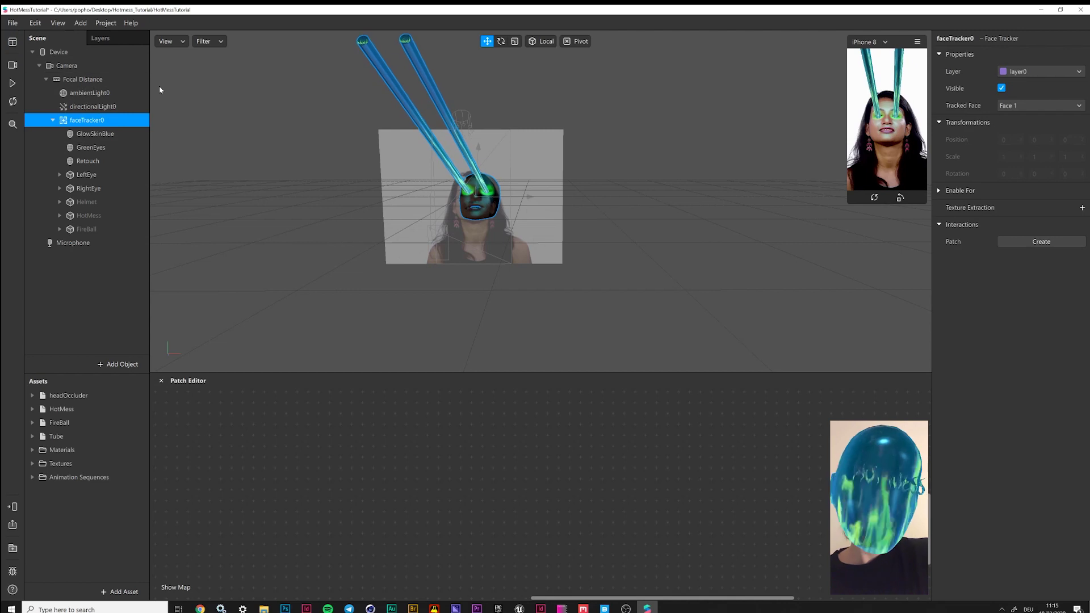
left_click(45, 22)
left_click(113, 42)
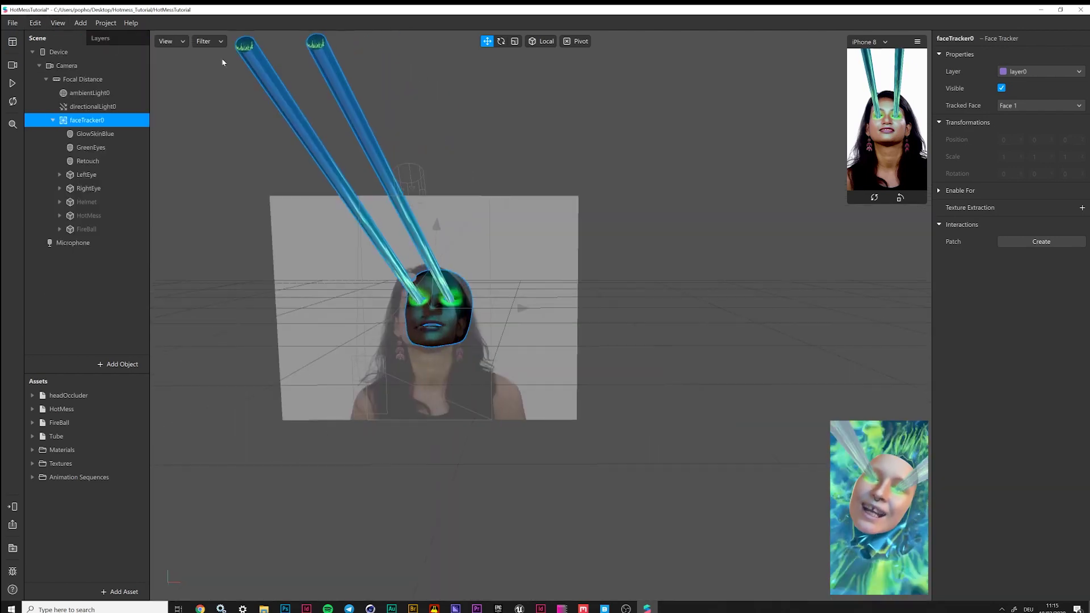
Show the Patch Editor again, add faceTracker0 to it, and drag a wire from its Face output
left_click(35, 23)
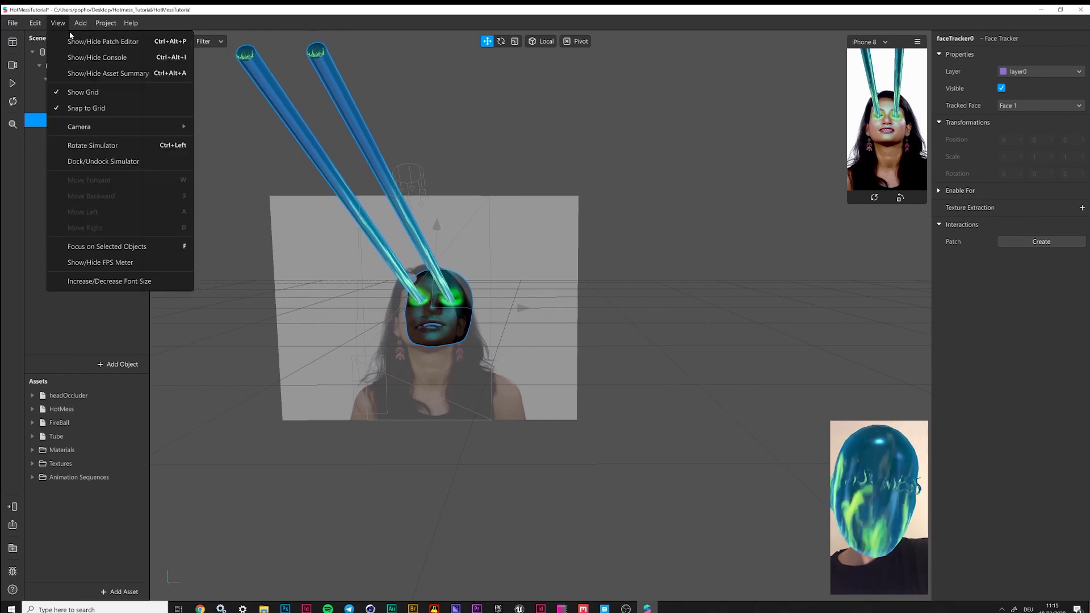
left_click(132, 42)
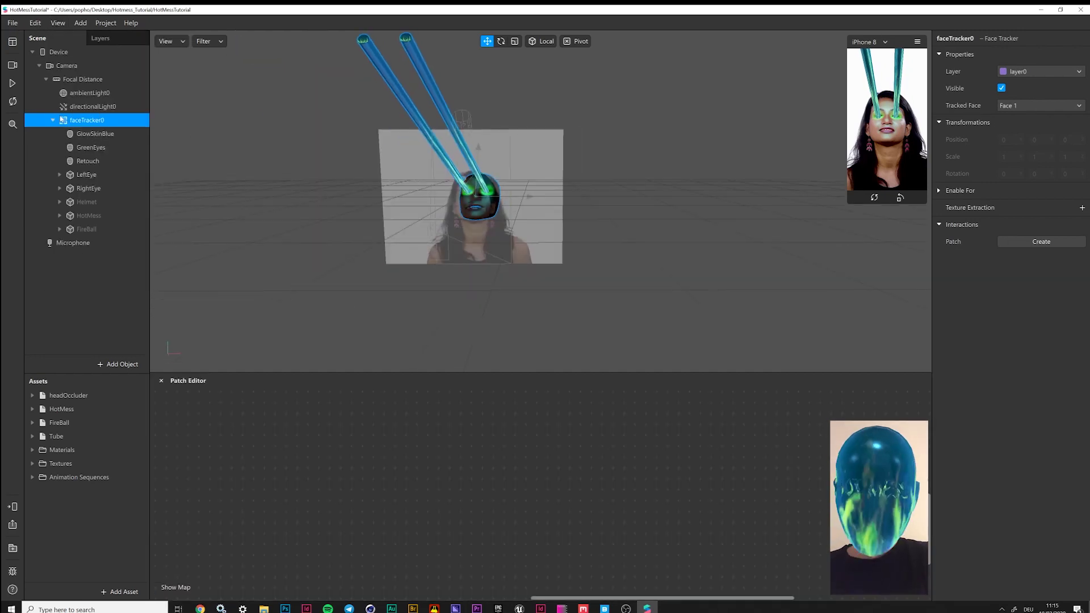
left_click_drag(87, 120, 203, 456)
left_click(541, 437)
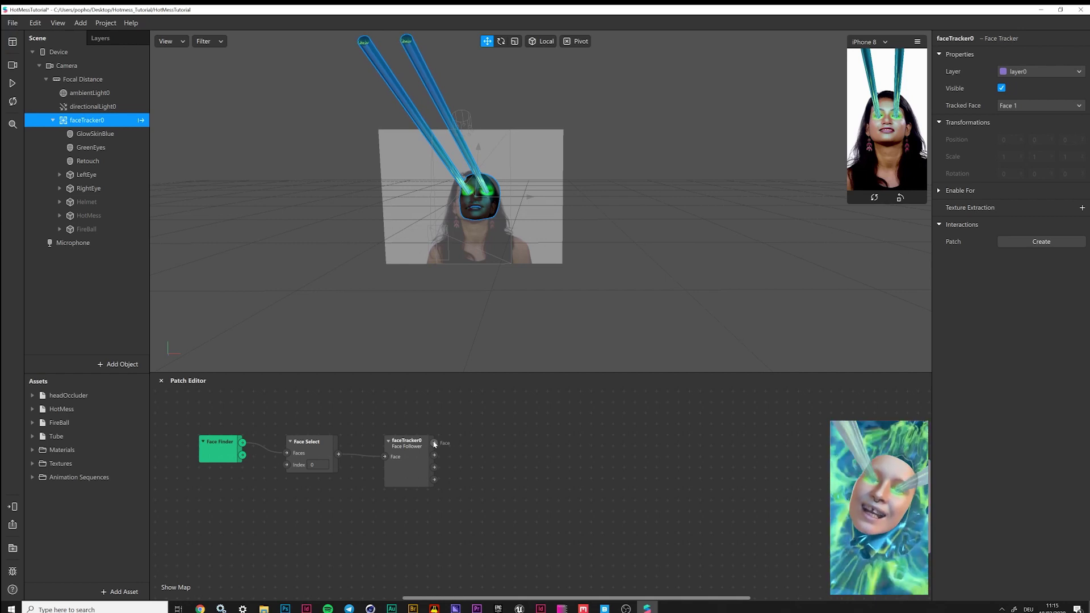
left_click_drag(435, 444, 506, 432)
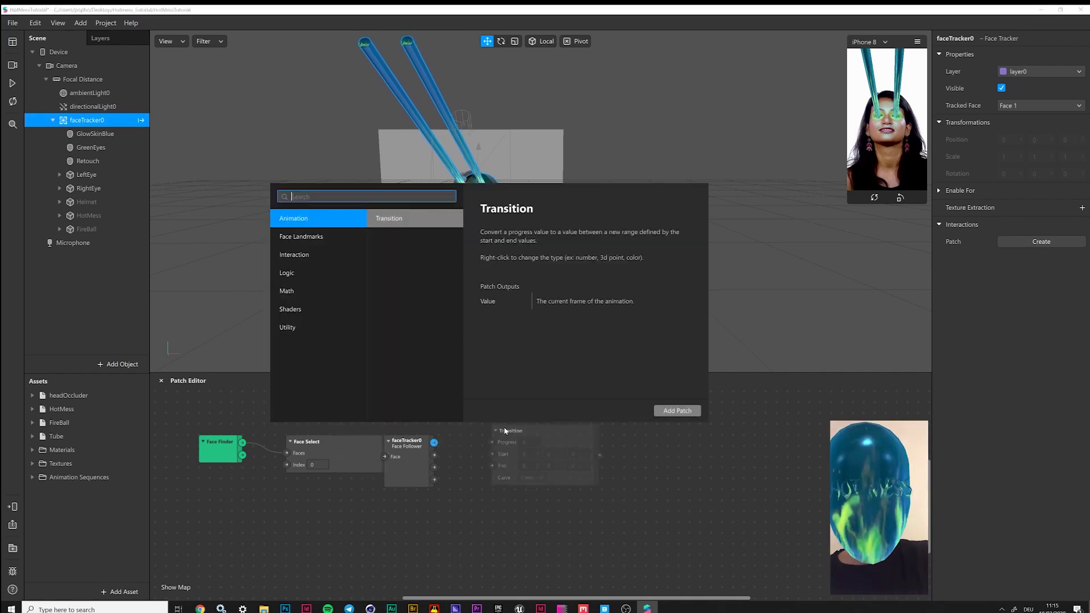
Add an Eyeball patch fed by faceTracker0's Face output, then select LeftEye
type("eye")
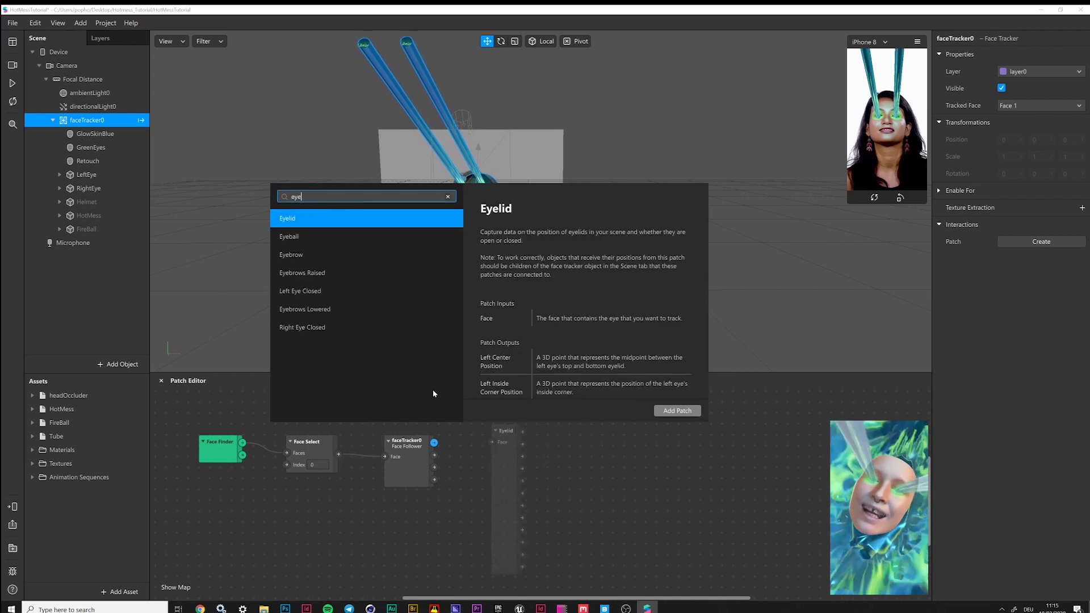
left_click(333, 238)
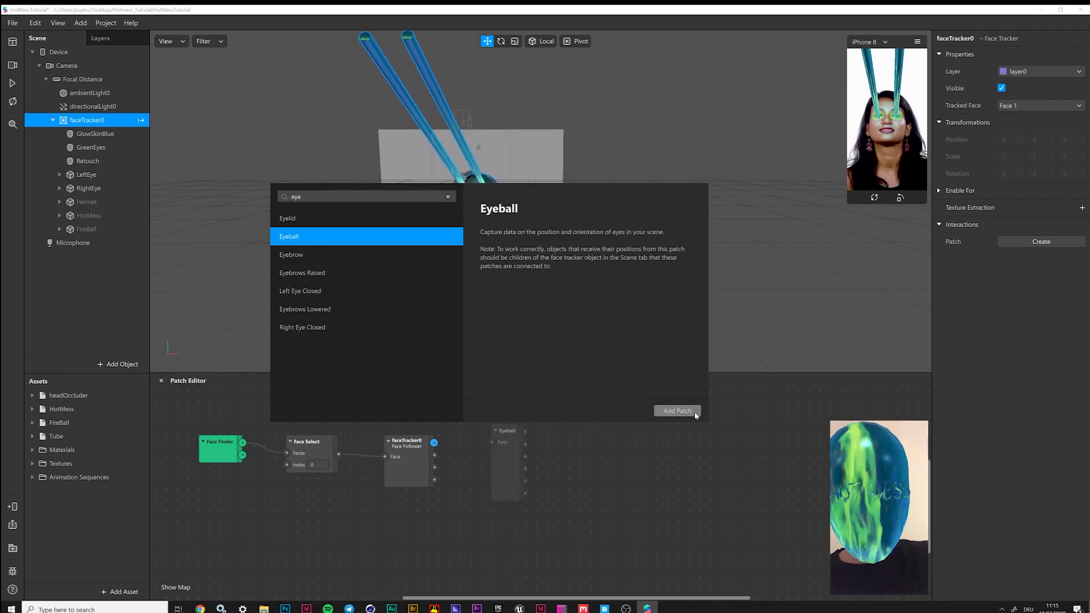
left_click(684, 411)
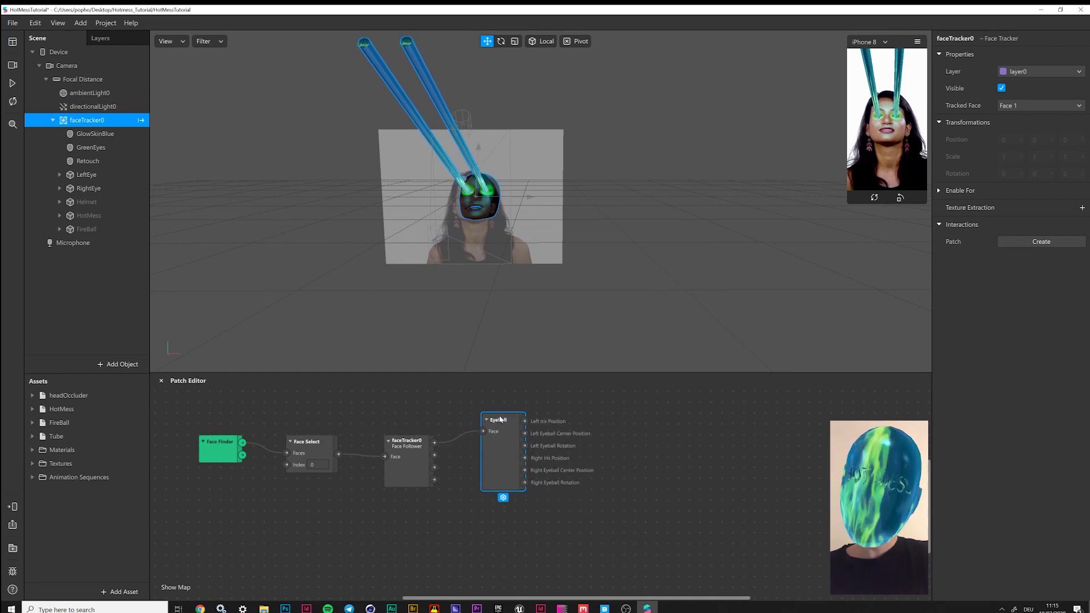
left_click(86, 174)
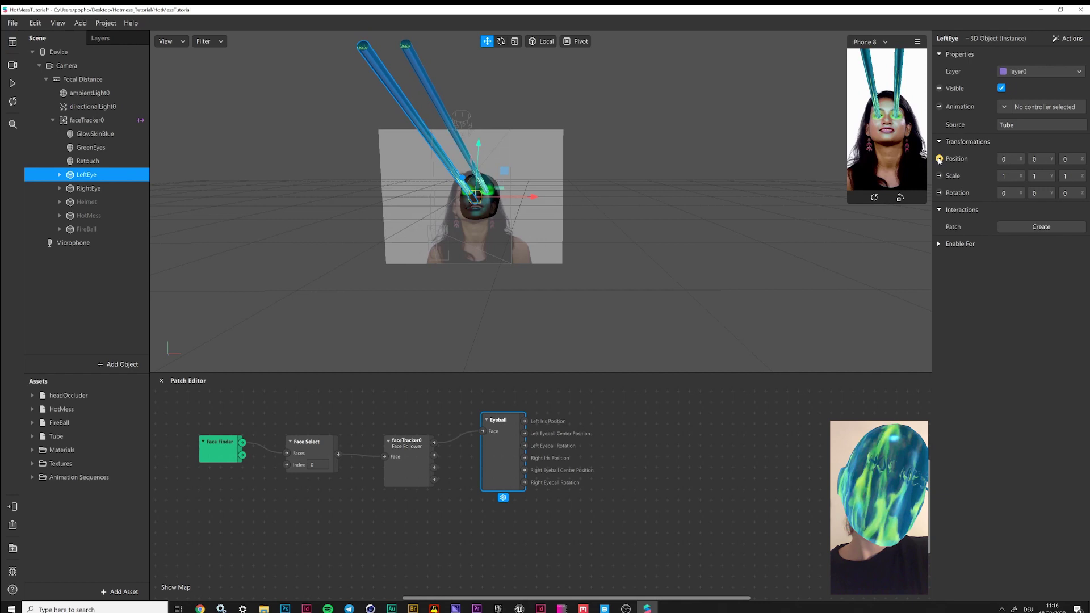
Drive LeftEye's position and rotation from the Eyeball patch outputs
left_click(940, 159)
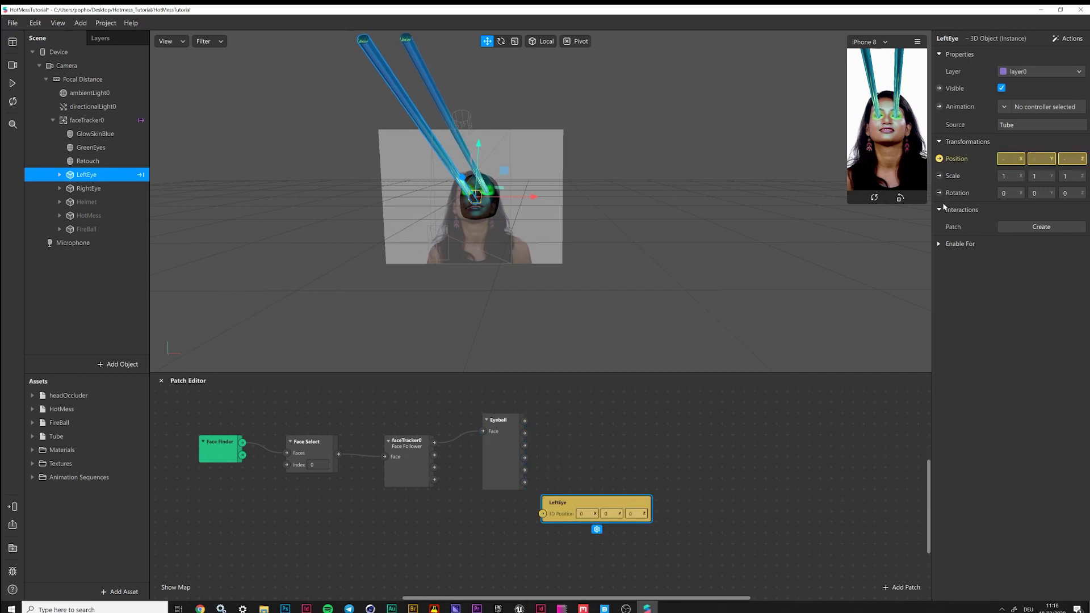
left_click_drag(619, 504, 636, 426)
left_click_drag(602, 500, 626, 396)
left_click_drag(525, 437, 559, 413)
left_click_drag(525, 461, 559, 446)
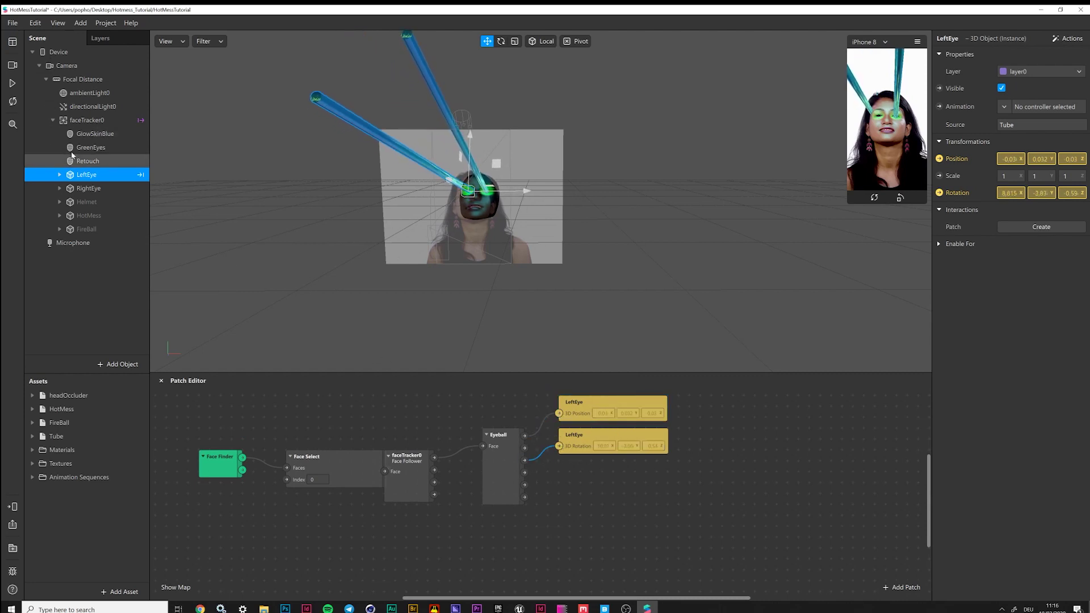
Drive RightEye's position and rotation from the Eyeball patch, then save the project
left_click(79, 192)
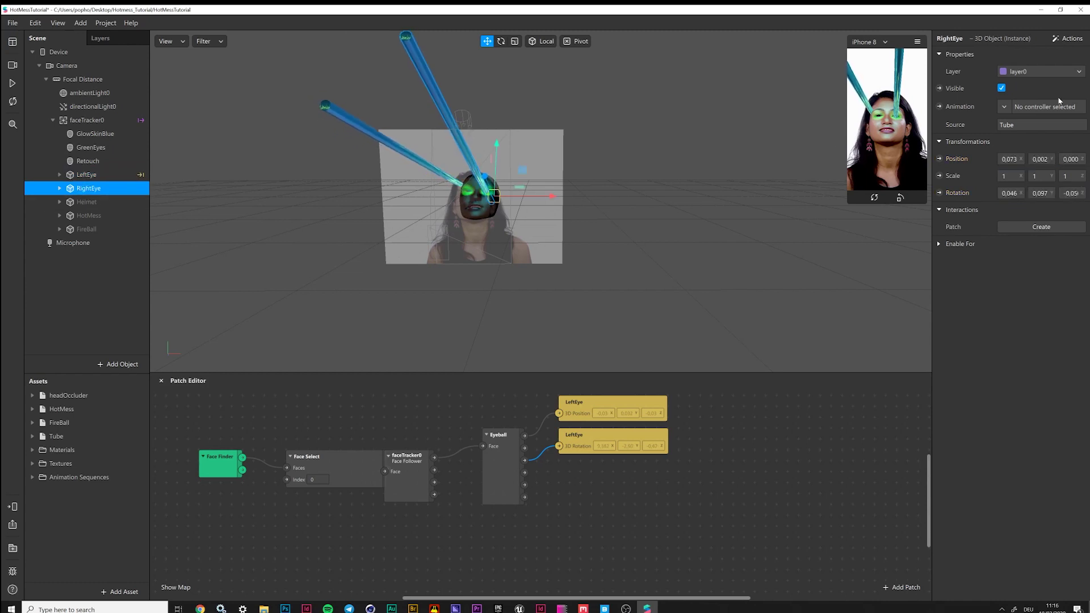
left_click(939, 192)
mouse_move(625, 500)
left_mouse_down()
mouse_move(631, 483)
mouse_move(632, 518)
mouse_move(649, 494)
mouse_move(633, 523)
mouse_move(632, 507)
left_mouse_up()
left_click_drag(524, 498, 559, 523)
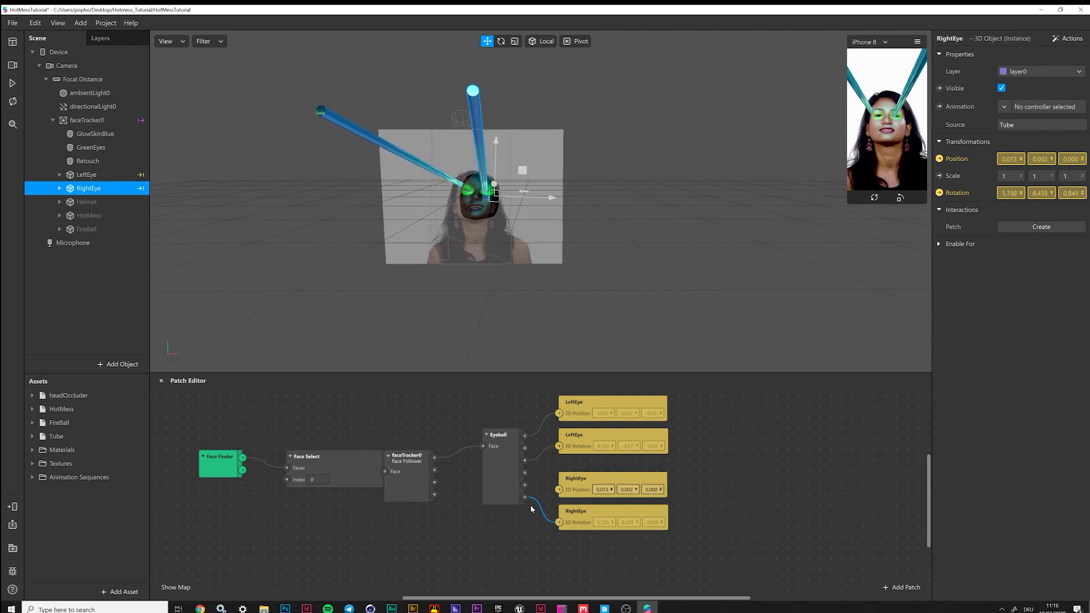
left_click_drag(525, 472, 559, 490)
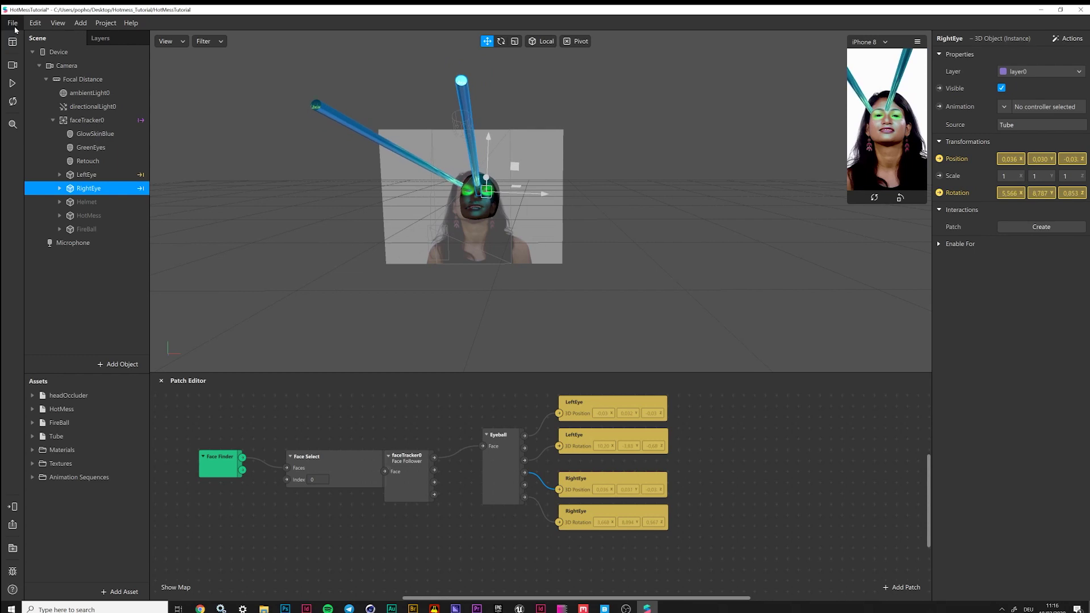
left_click(13, 23)
left_click(22, 161)
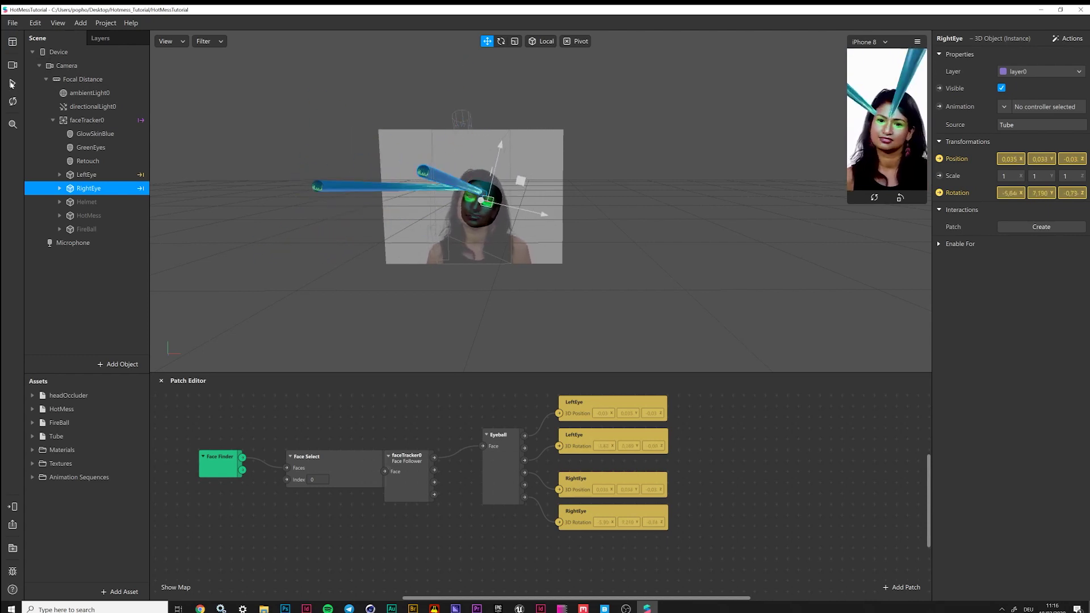
Set LeftEye's Cylinder position to 0, 0, 0, then expand RightEye's Cylinder
left_click(60, 174)
left_click(94, 188)
left_click(1010, 123)
type("0")
key("Tab")
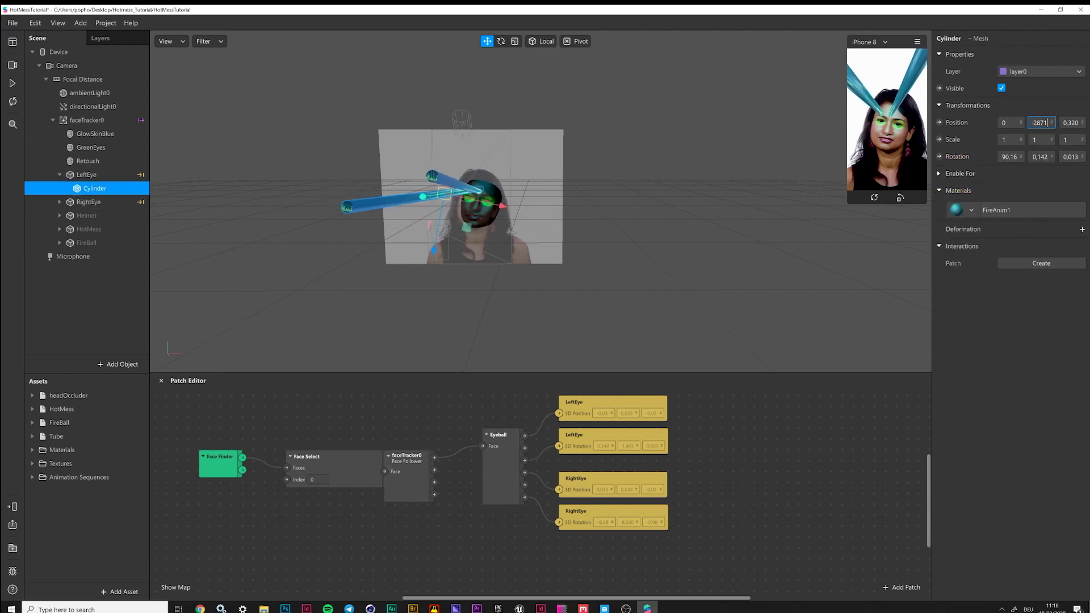
type("0")
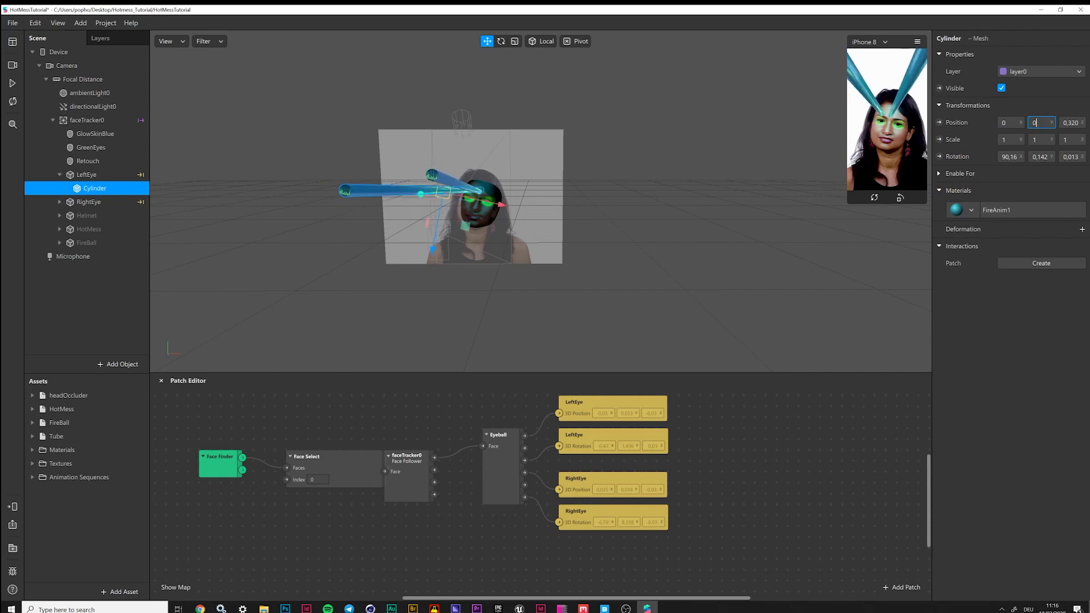
key("Tab")
type("0")
key("Return")
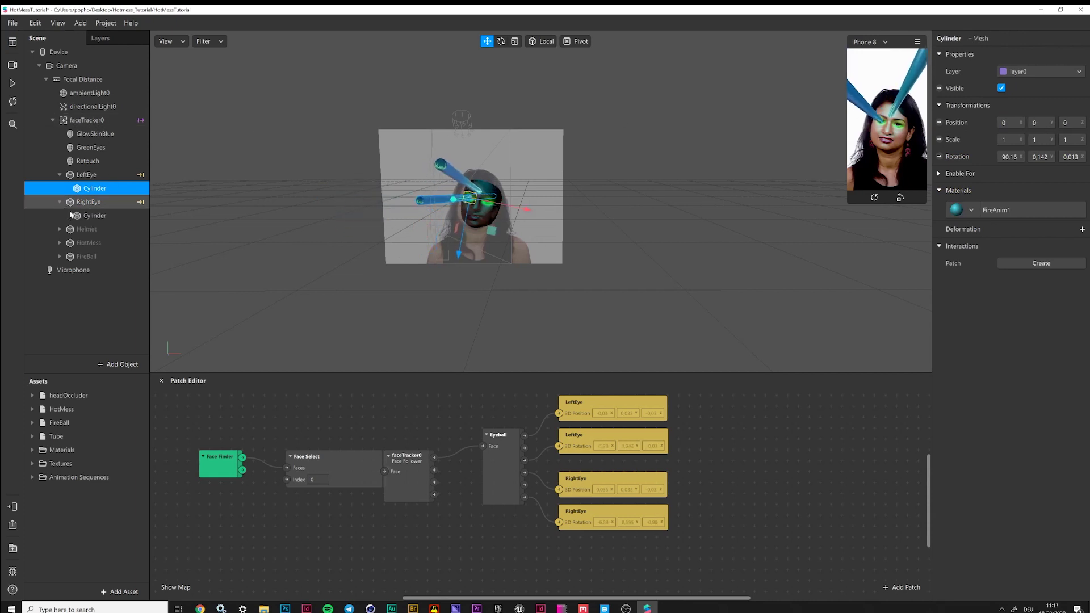
left_click(59, 202)
left_click(94, 216)
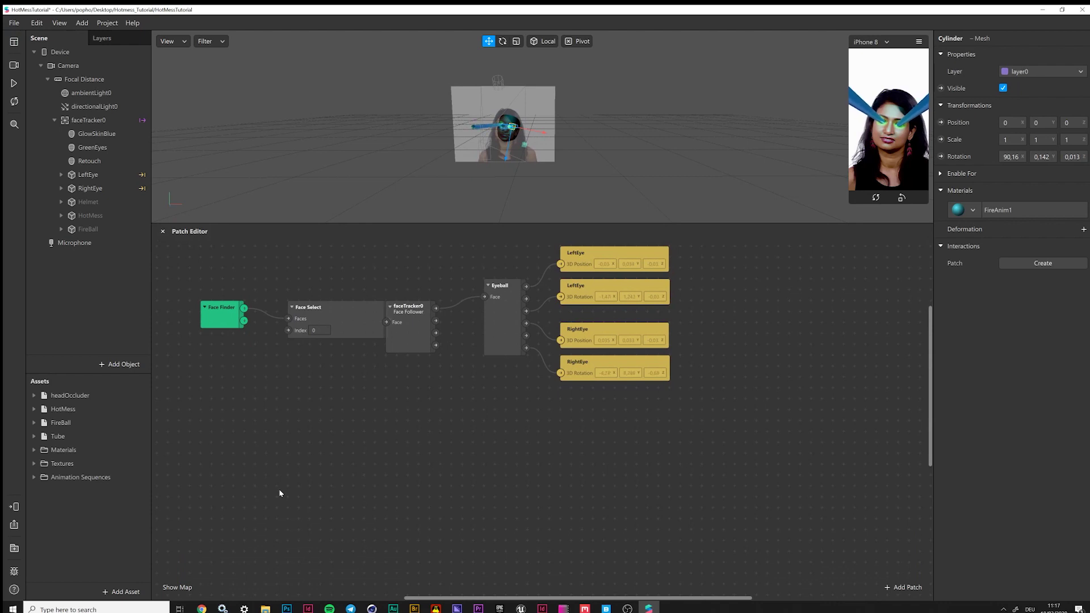
Add a Mouth Open patch fed by faceTracker0 and place it below the eye patches
left_click_drag(336, 306, 316, 307)
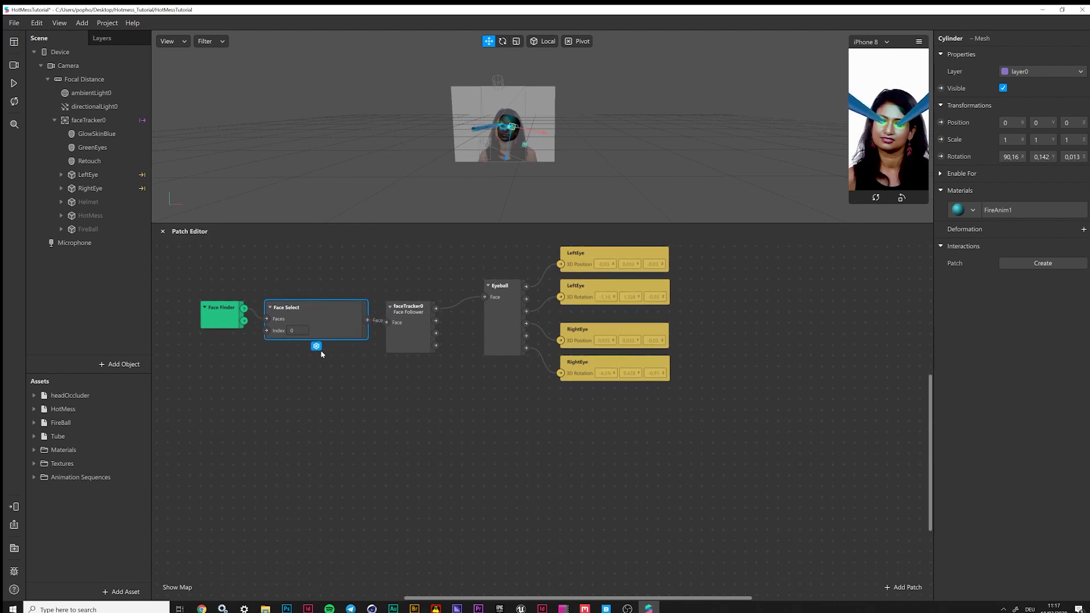
left_click_drag(436, 308, 460, 463)
type("mouth")
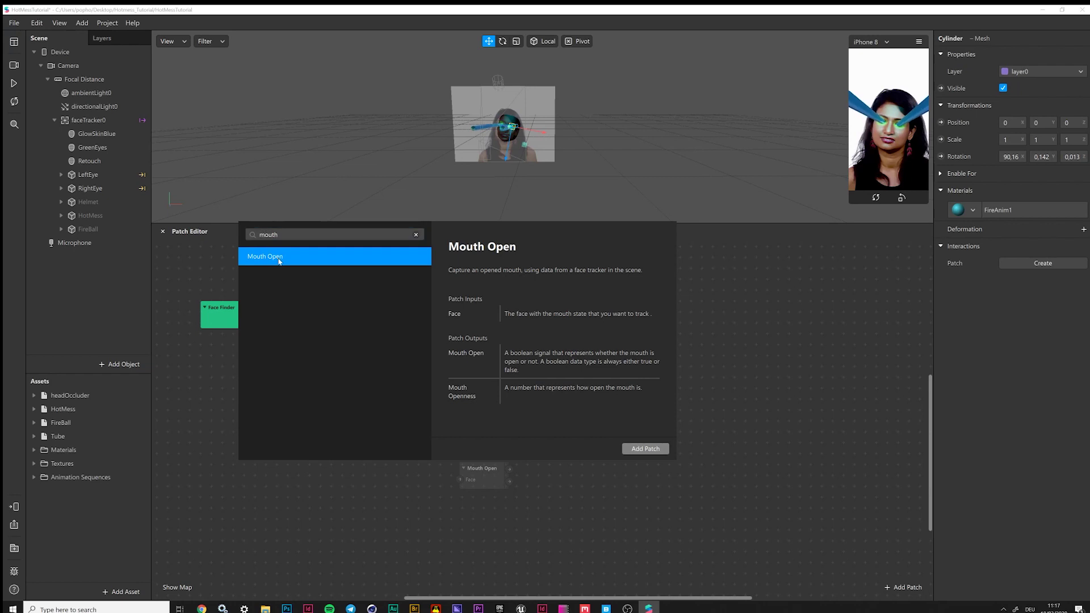
left_click(279, 261)
left_click_drag(483, 469, 484, 449)
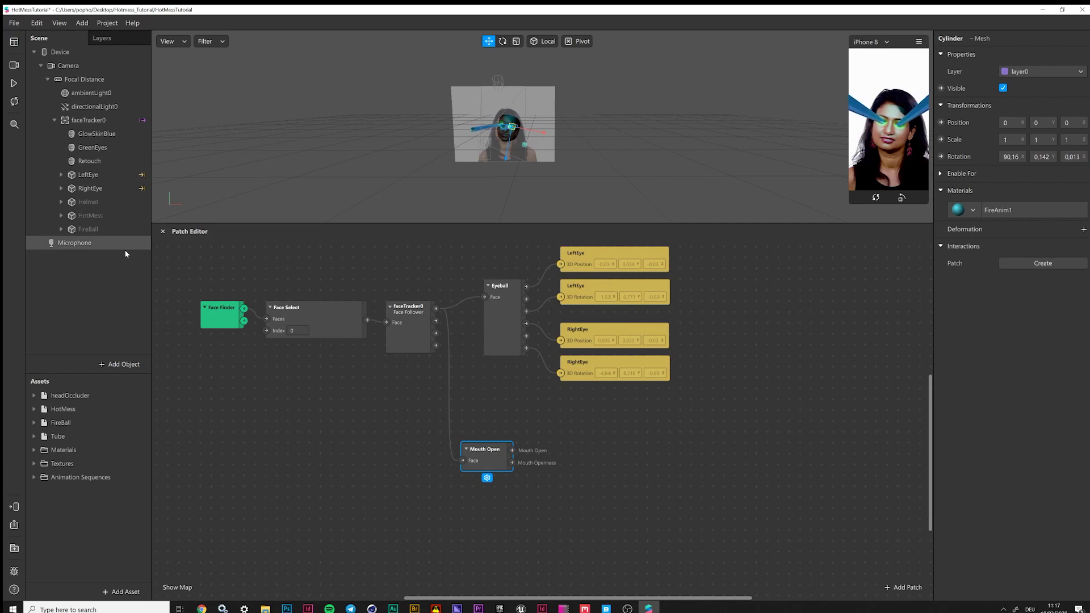
Check the Helmet's visibility, select Helmet and HotMess, and insert a new null object
left_click(74, 203)
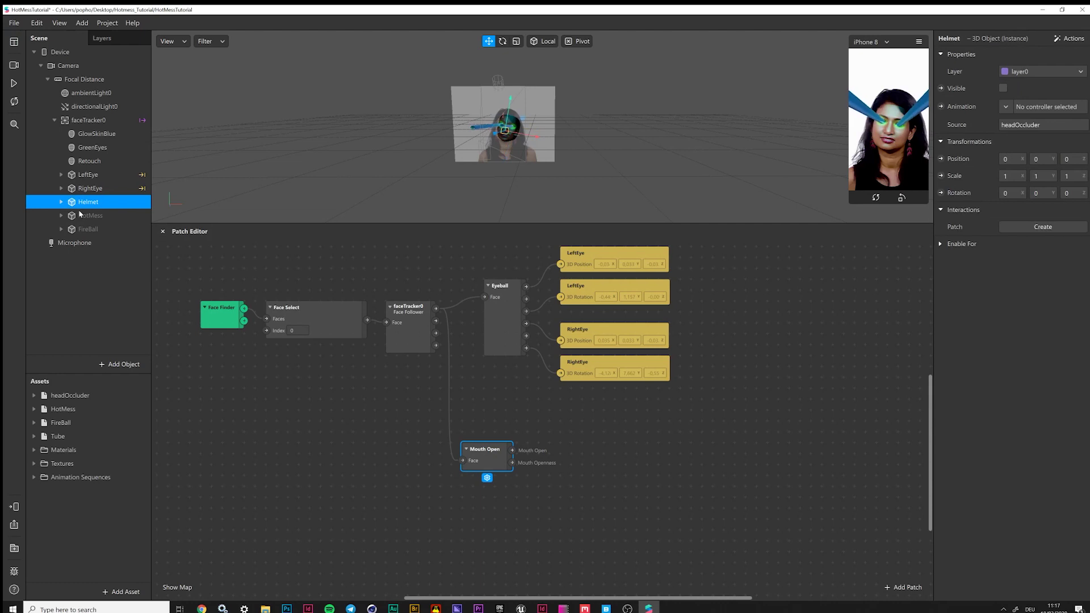
left_click(1003, 89)
left_click(1003, 88)
left_click(97, 216, "ctrl")
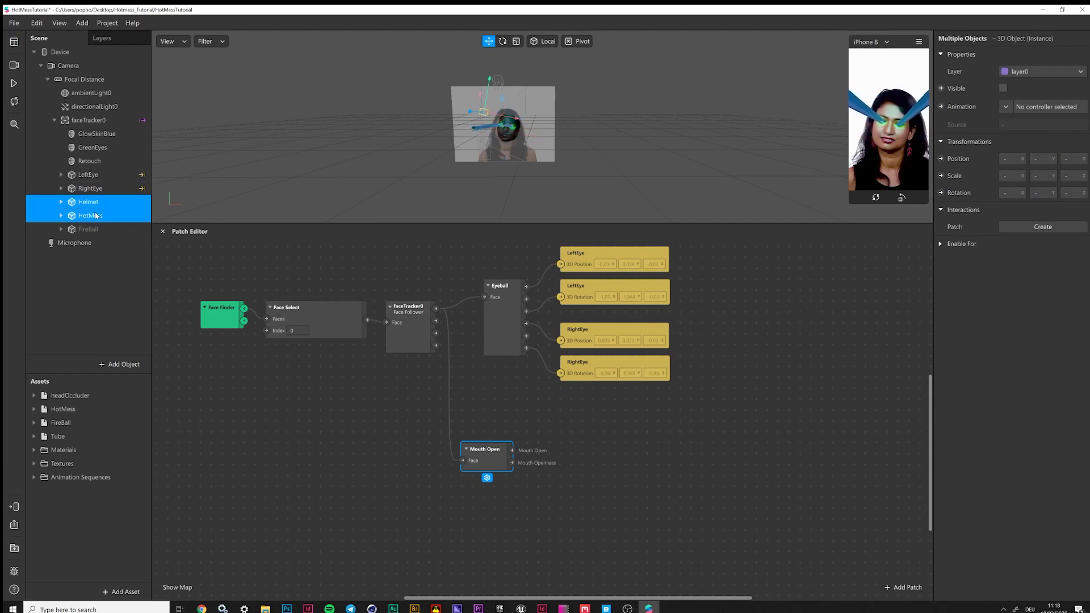
right_click(84, 215)
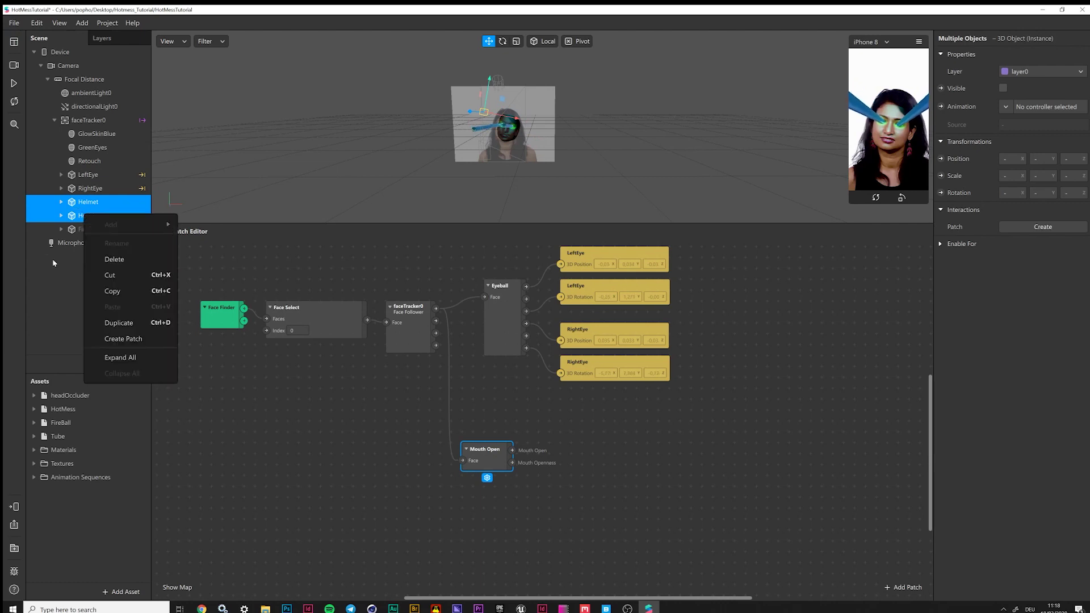
left_click(107, 273)
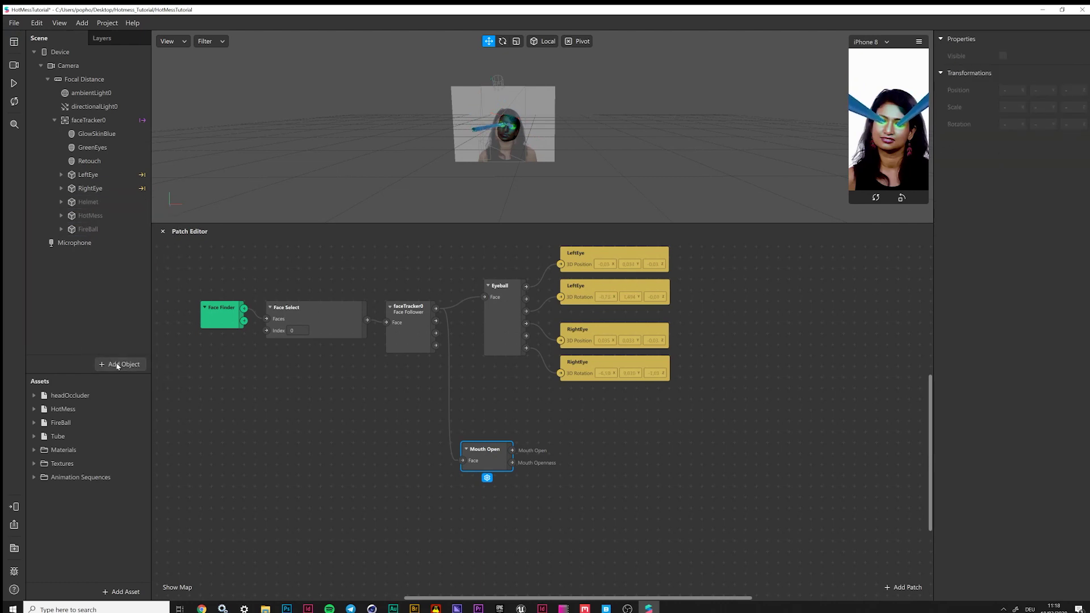
left_click(113, 364)
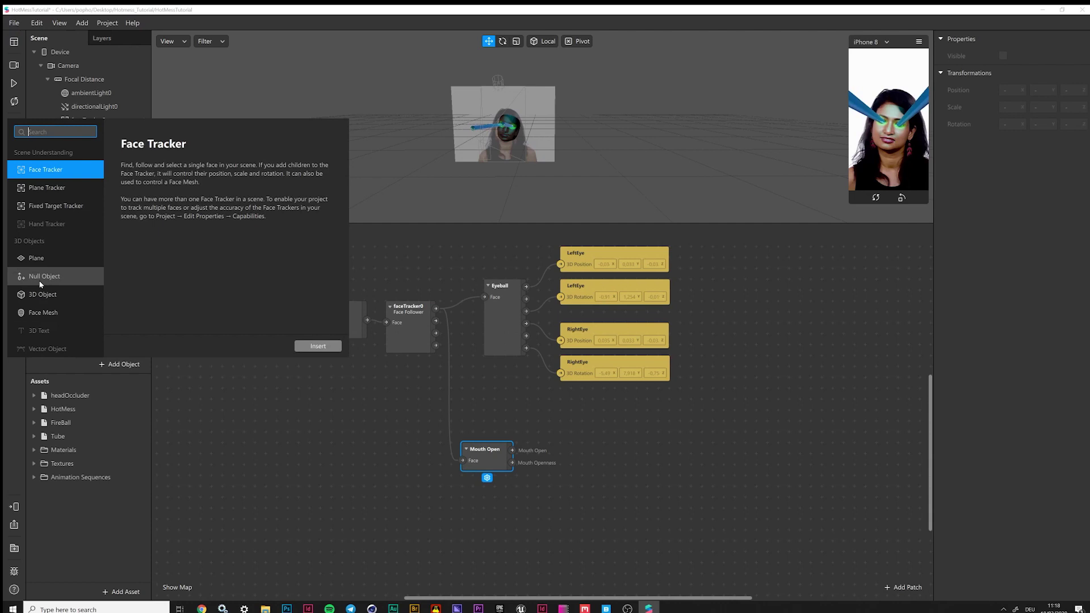
left_click(42, 277)
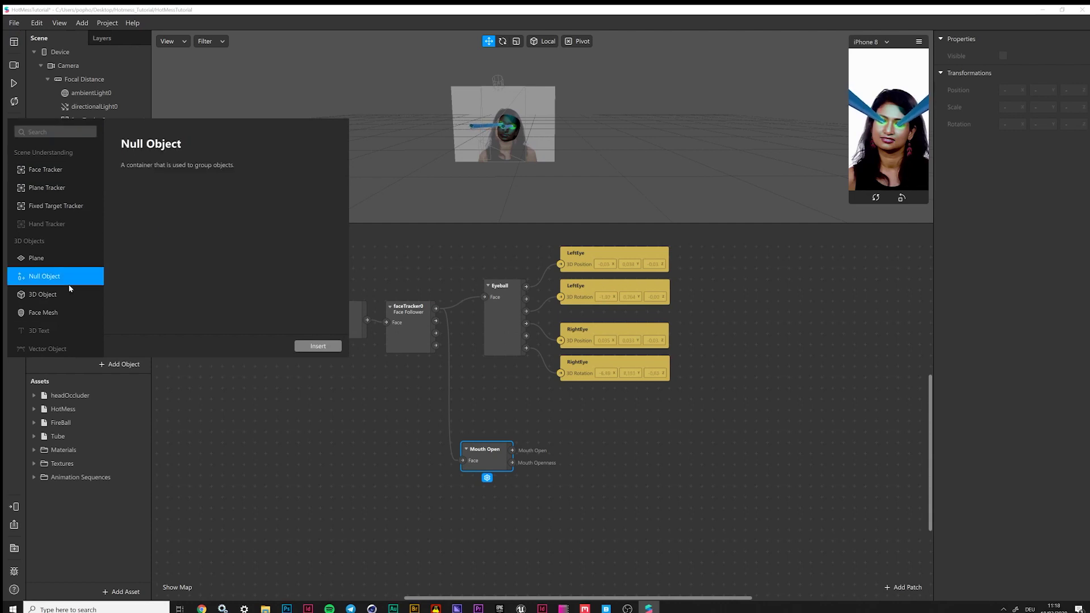
left_click(318, 347)
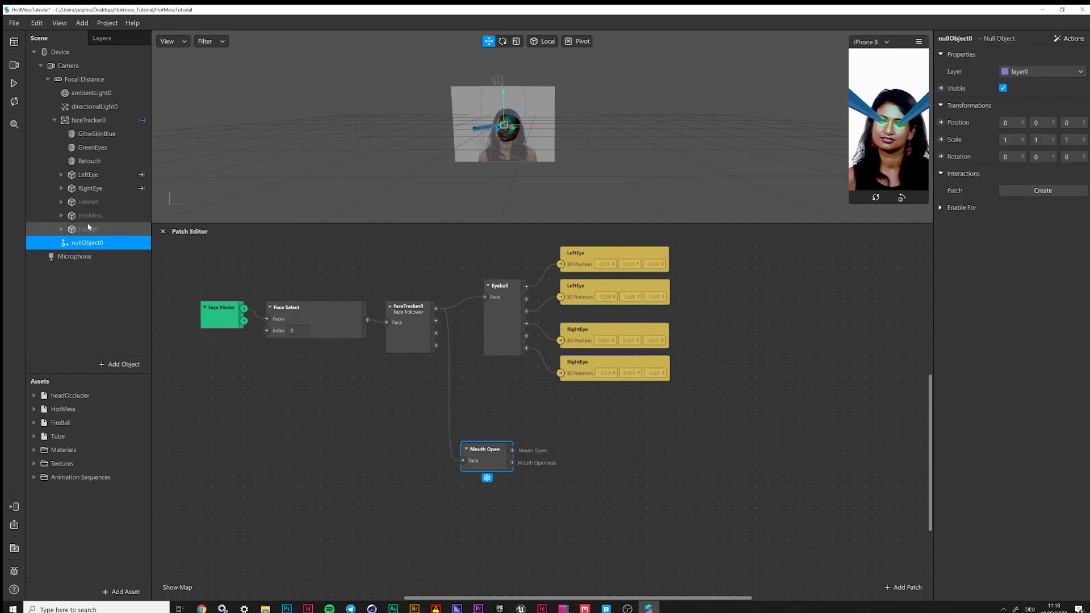
Move Helmet and HotMess inside nullObject0
left_click(88, 202)
left_click(97, 216, "shift")
left_click_drag(89, 204, 87, 242)
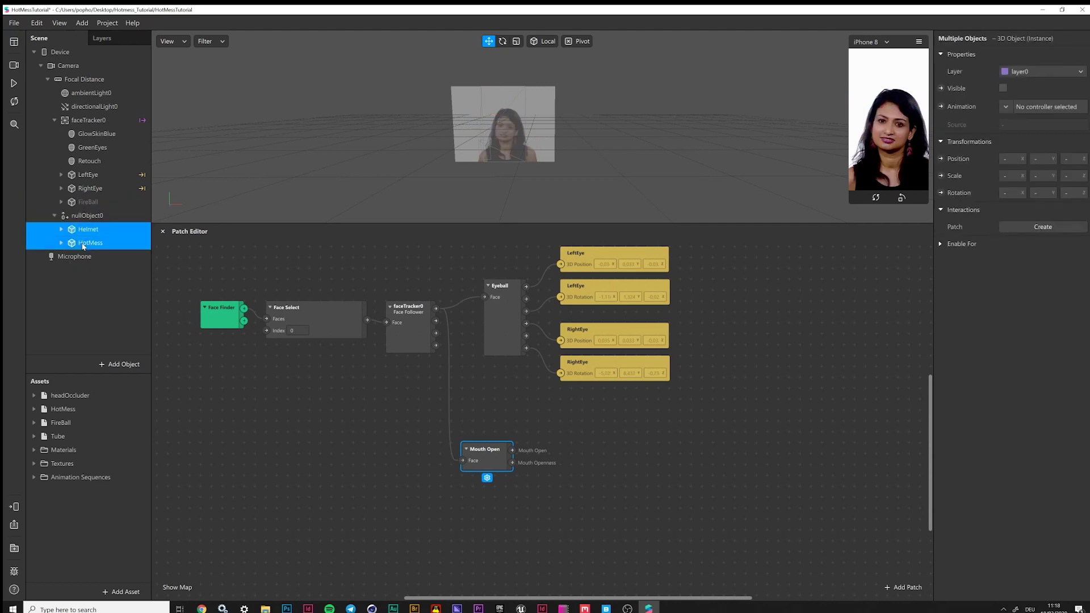
left_click(54, 216)
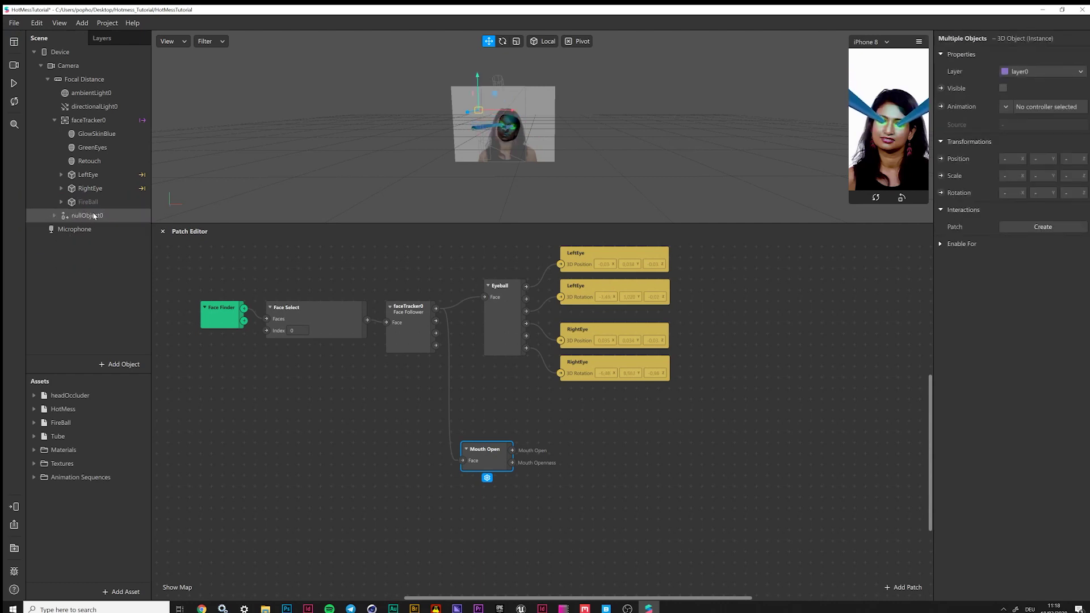
Rename the null object to Helmet+HotMess
double_click(94, 216)
type("HE")
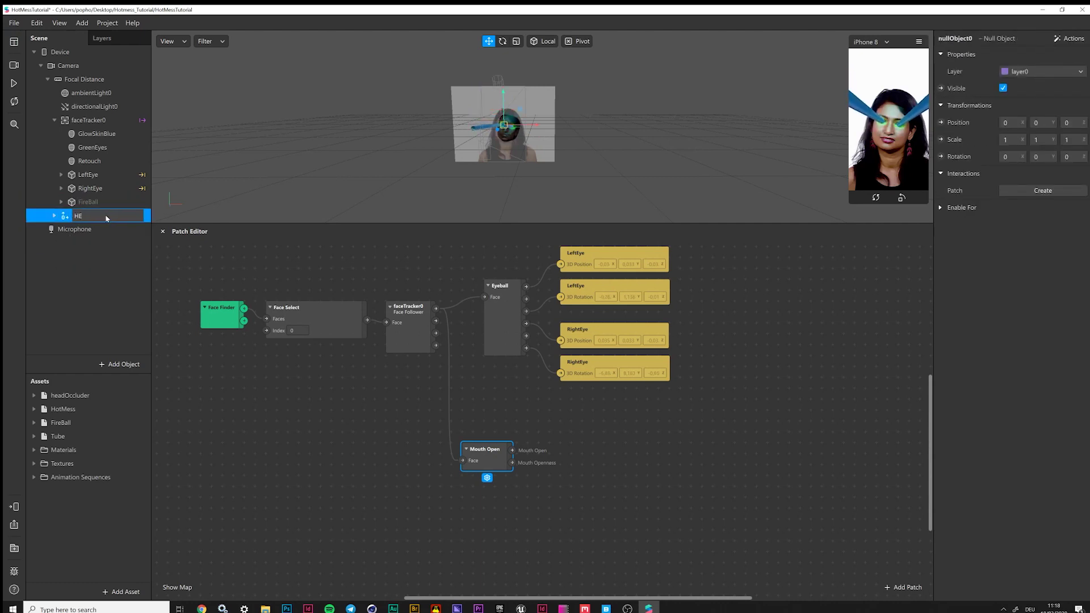
type("lmet")
key("Return")
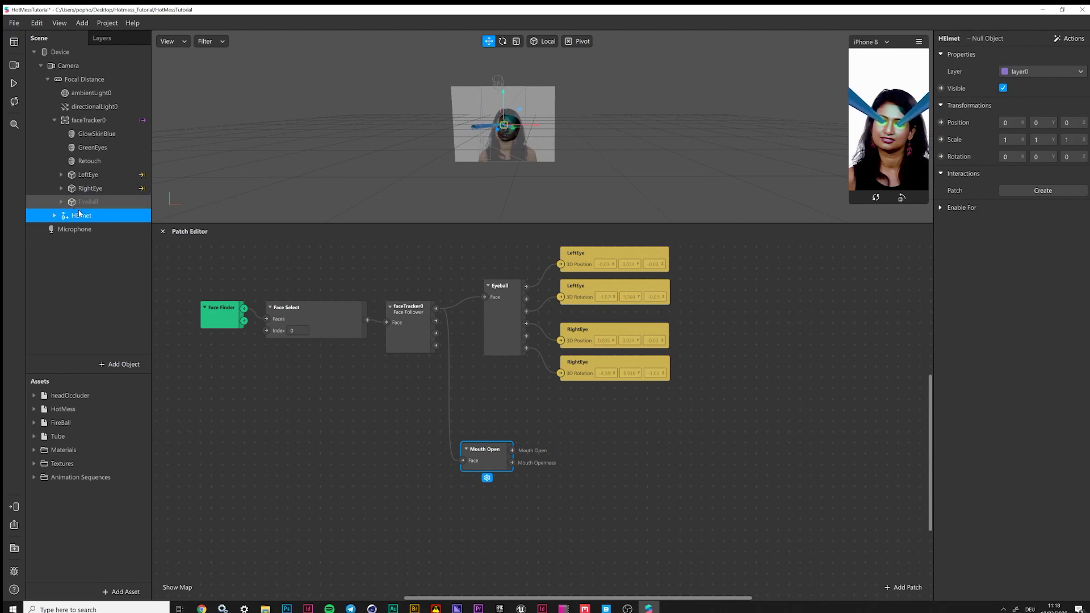
double_click(85, 216)
left_click(86, 217)
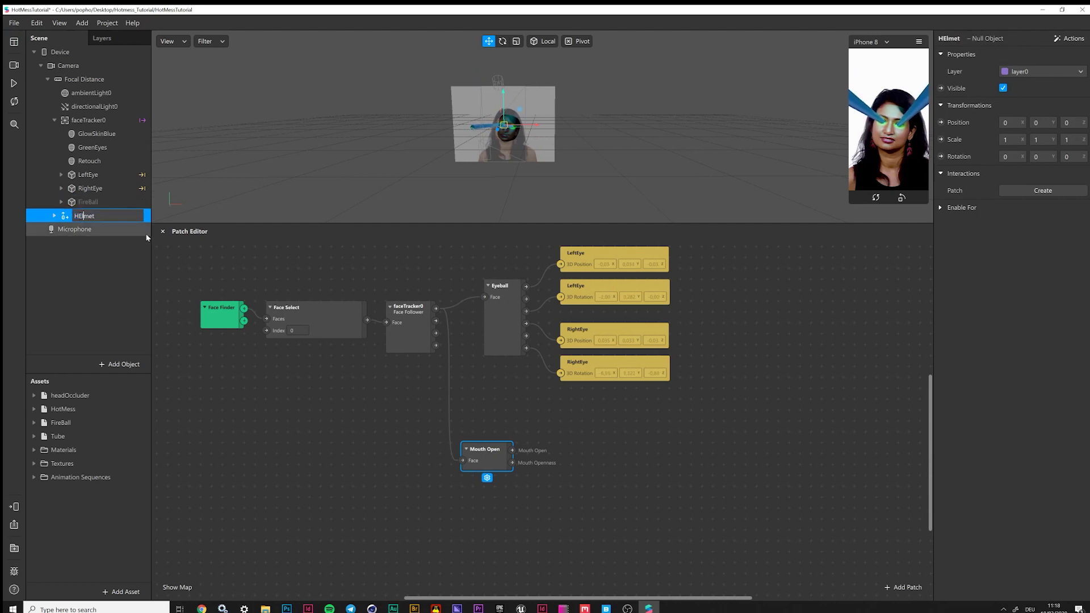
key("BackSpace")
type("e")
type("-")
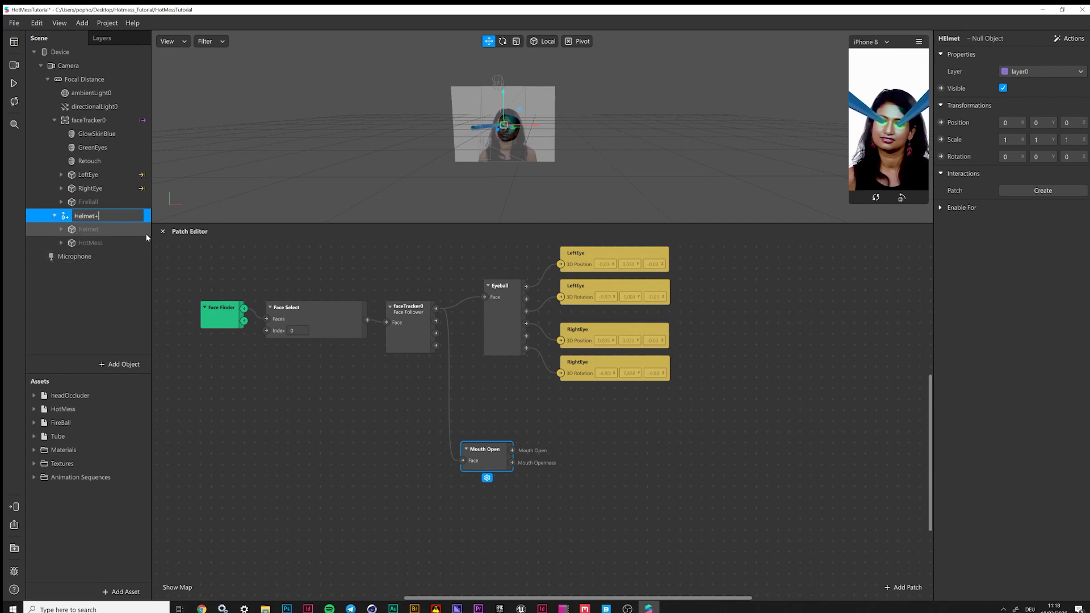
type("HotMess")
key("Return")
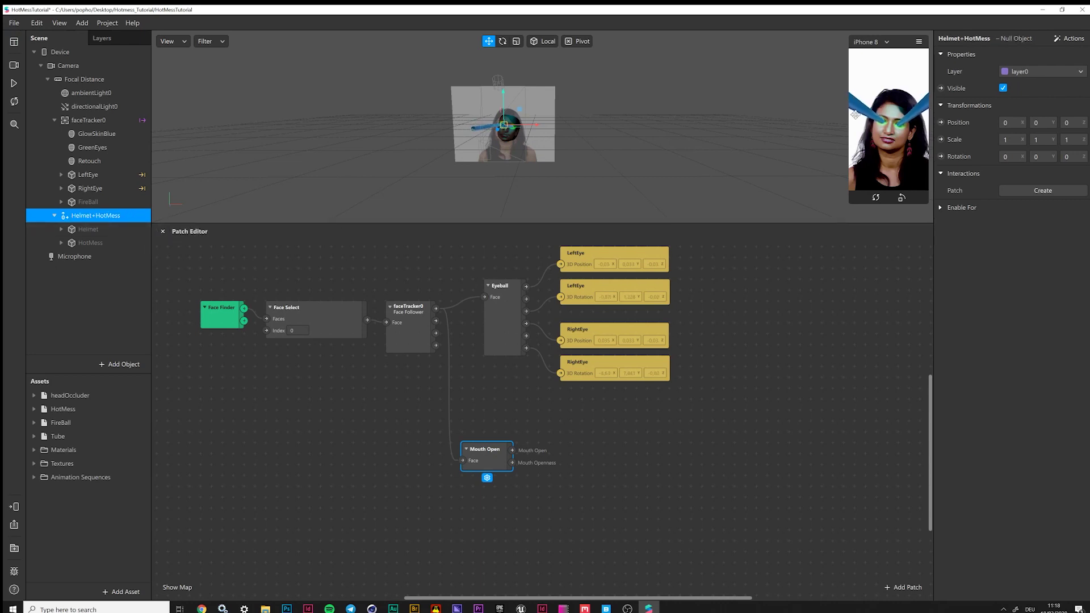
Make Helmet and HotMess visible and check the Helmet+HotMess group's visibility
left_click(88, 229)
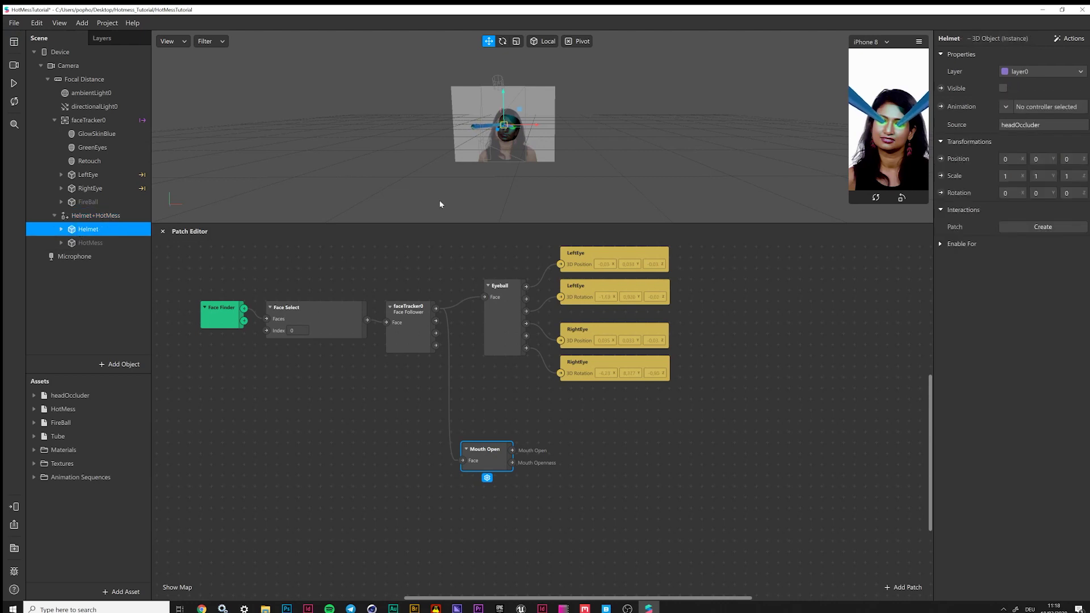
left_click(1004, 88)
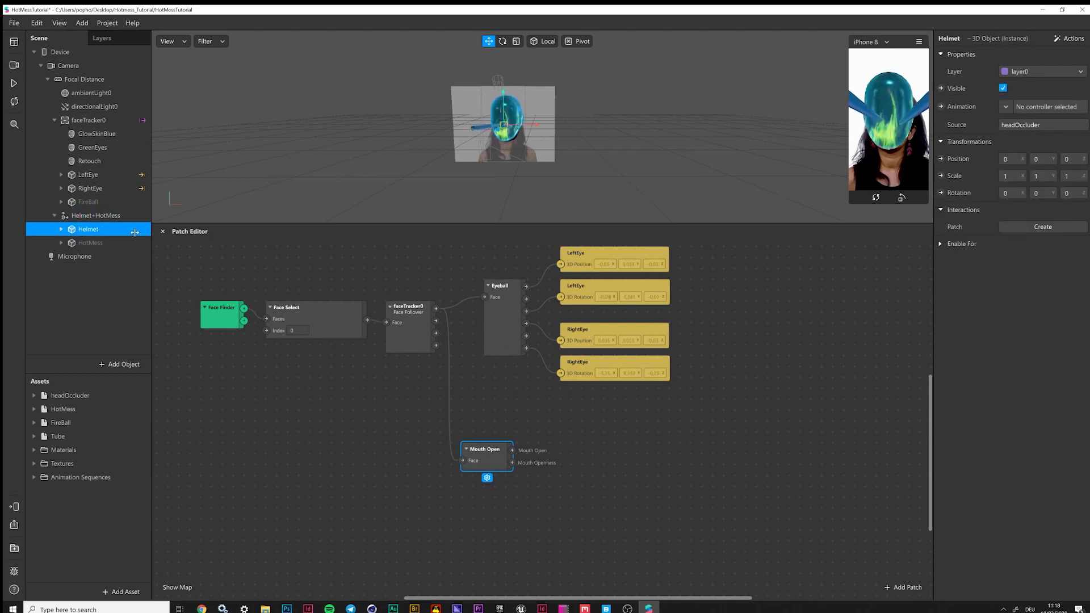
left_click(90, 243)
left_click(1004, 88)
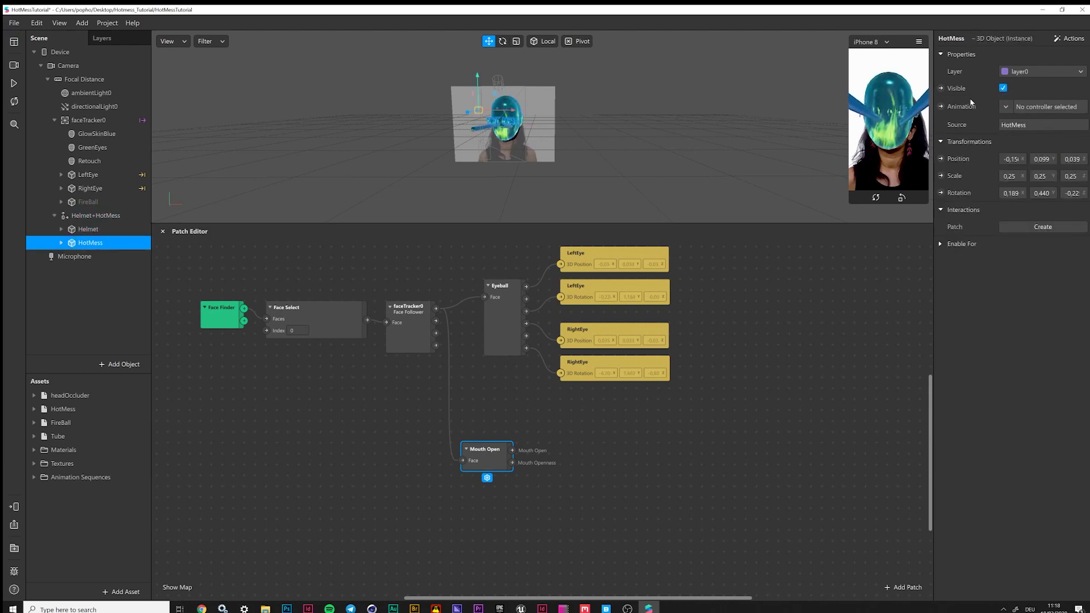
left_click(96, 215)
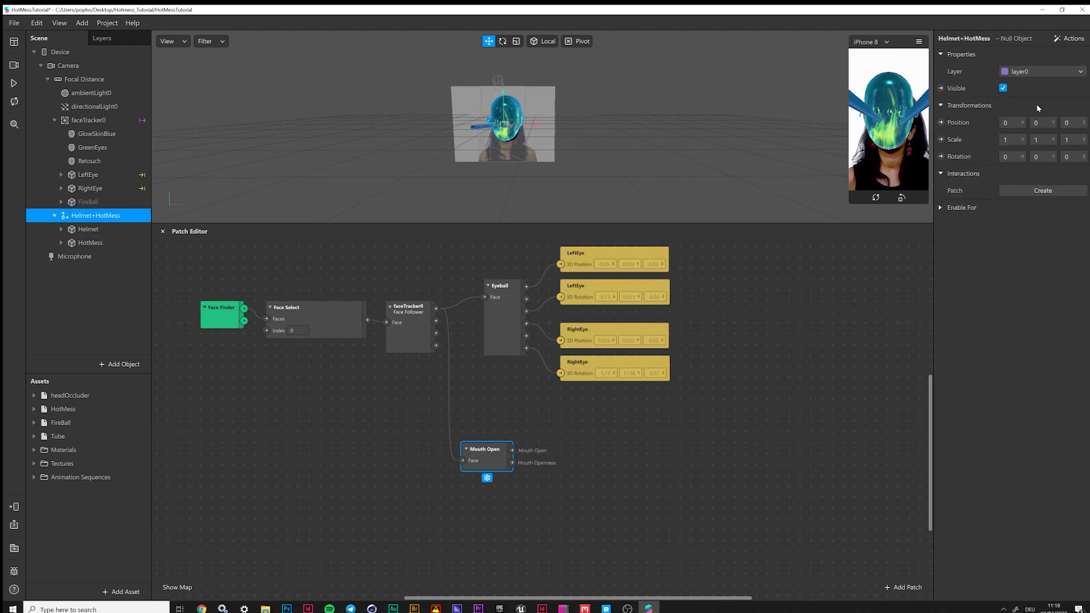
left_click(1004, 89)
left_click(1004, 88)
Raise the HotMess object slightly
left_click(81, 243)
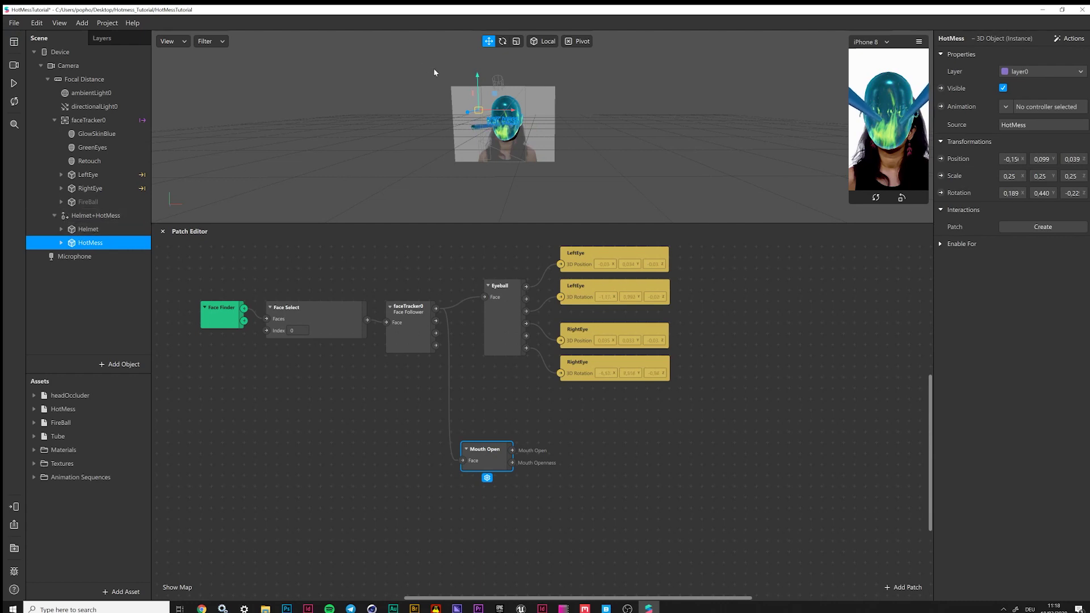
left_click_drag(476, 70, 478, 73)
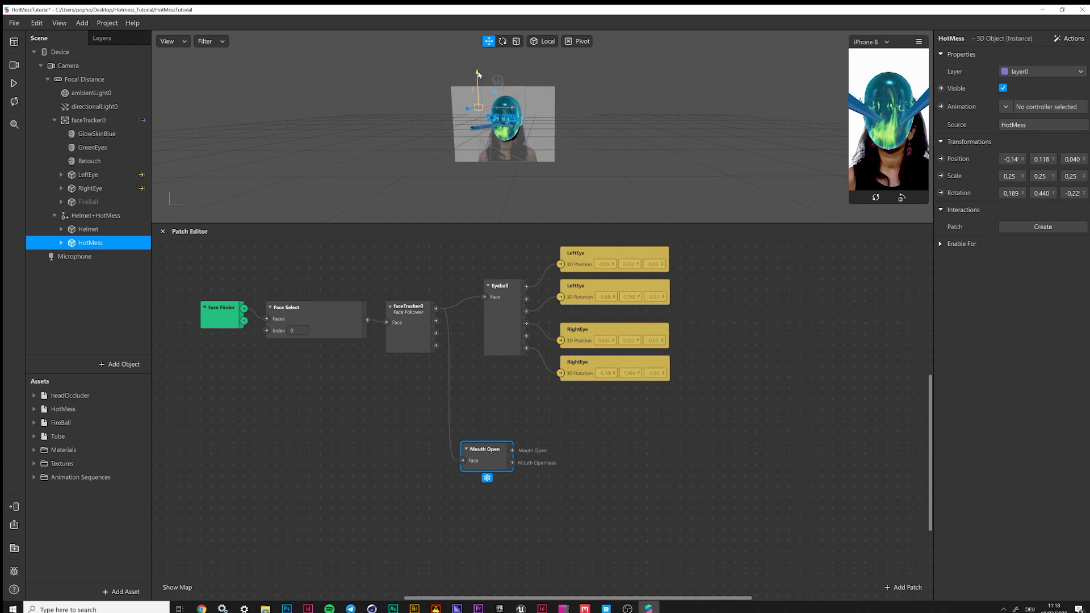
left_click(707, 282)
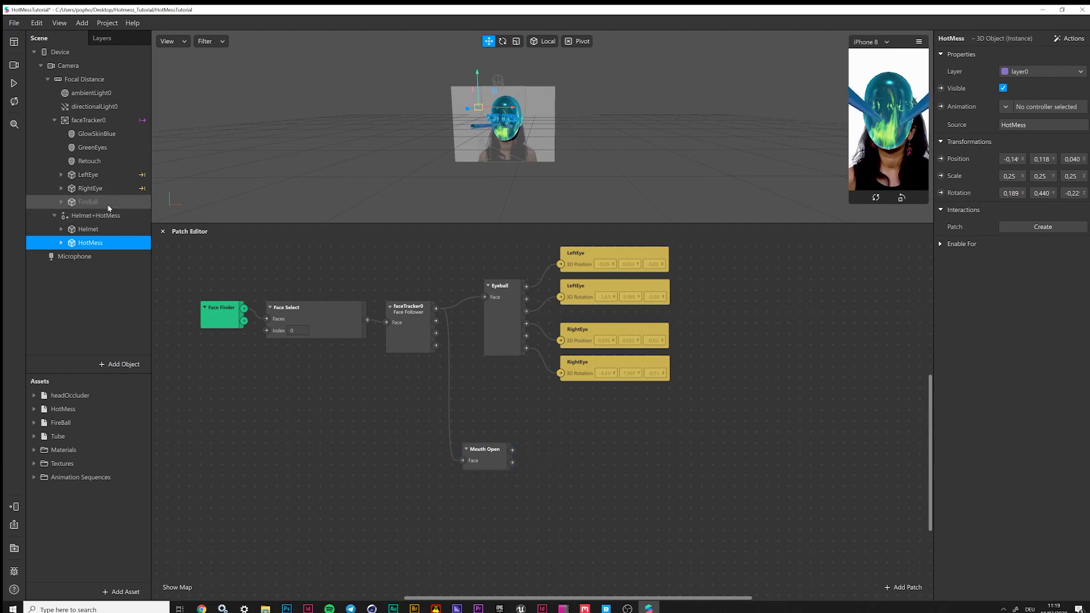
Add a Helmet+HotMess Visible patch and an Or patch fed by Mouth Open
left_click(91, 216)
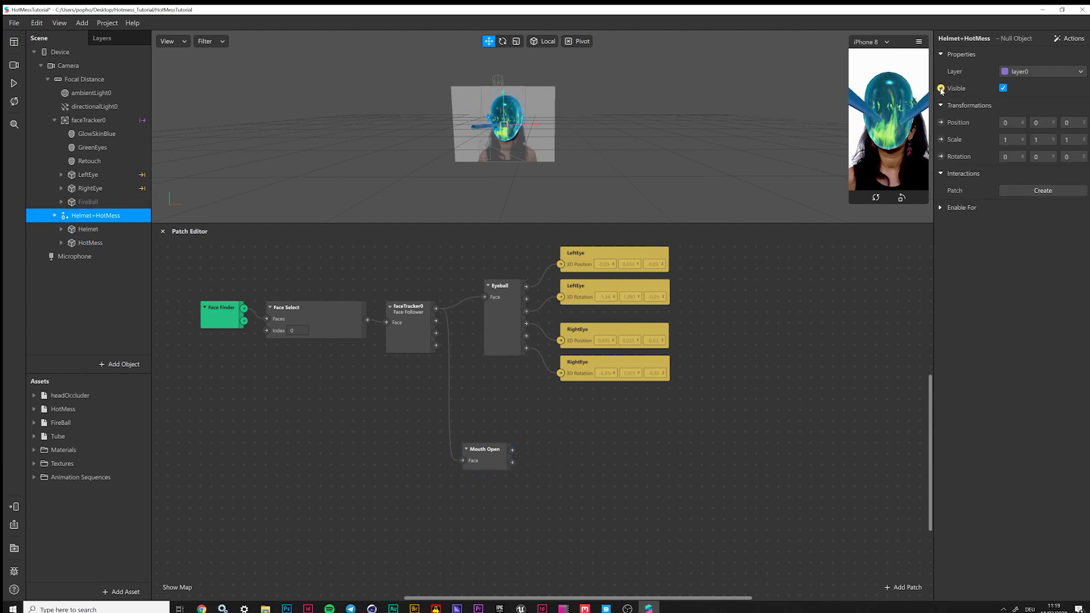
left_click(941, 90)
left_click_drag(608, 423, 626, 417)
left_click_drag(479, 448, 516, 439)
type("or")
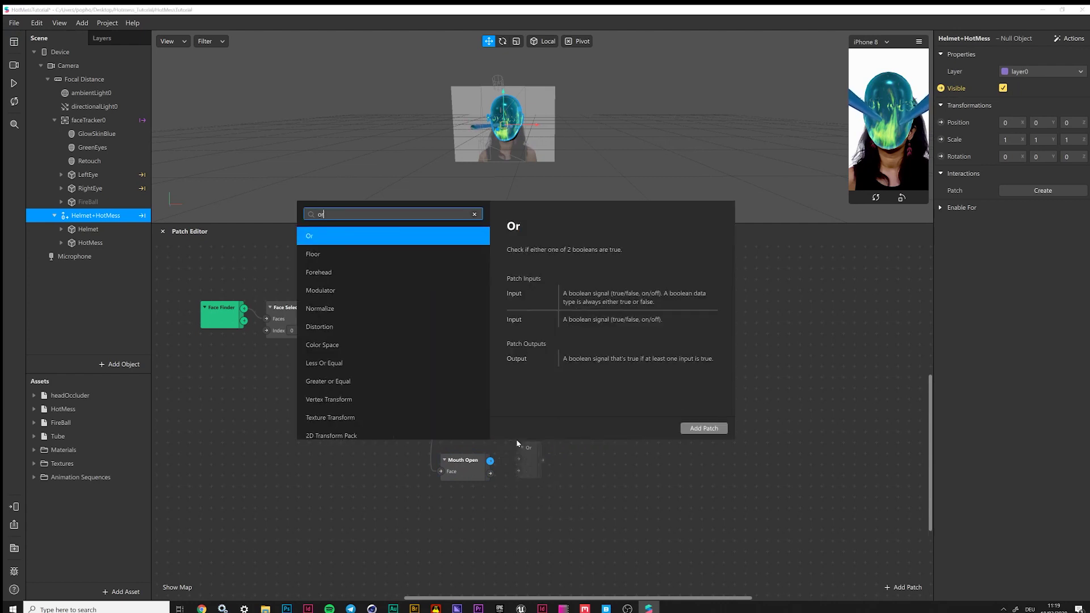
key("Return")
left_click_drag(542, 462, 564, 448)
Insert a Not patch after Or and wire it into Helmet+HotMess Visible
type("nto")
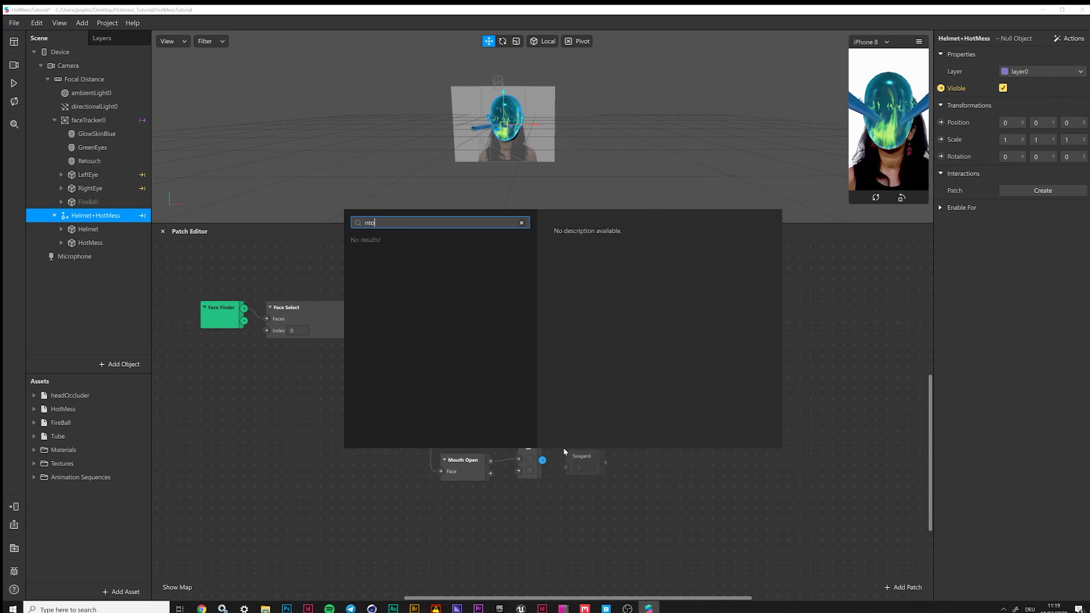
key("BackSpace")
key("BackSpace")
key("BackSpace")
type("not")
key("Return")
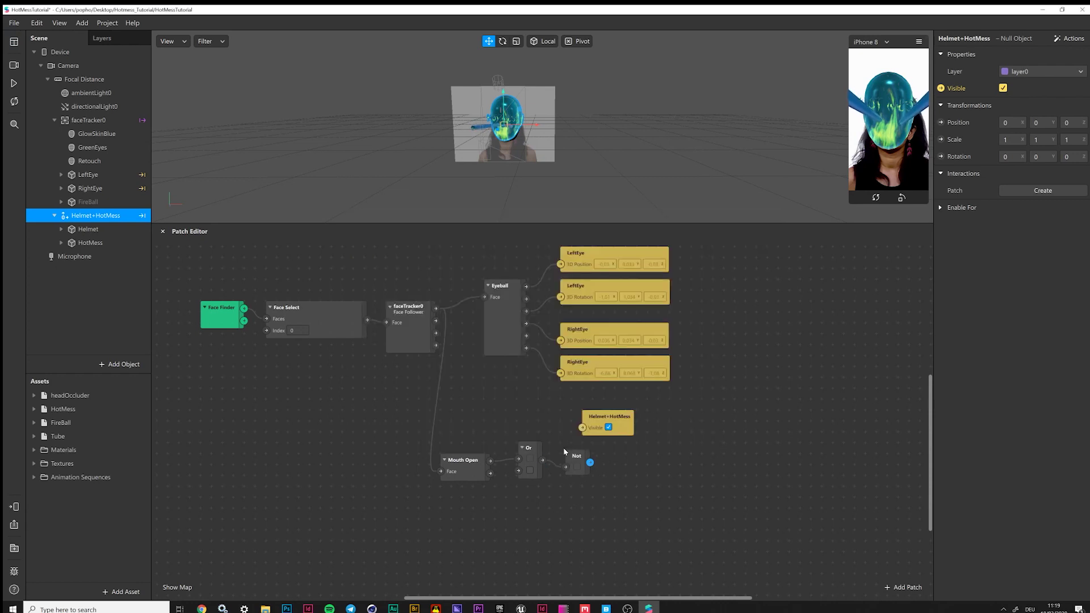
left_click_drag(600, 420, 644, 419)
left_click_drag(590, 463, 625, 429)
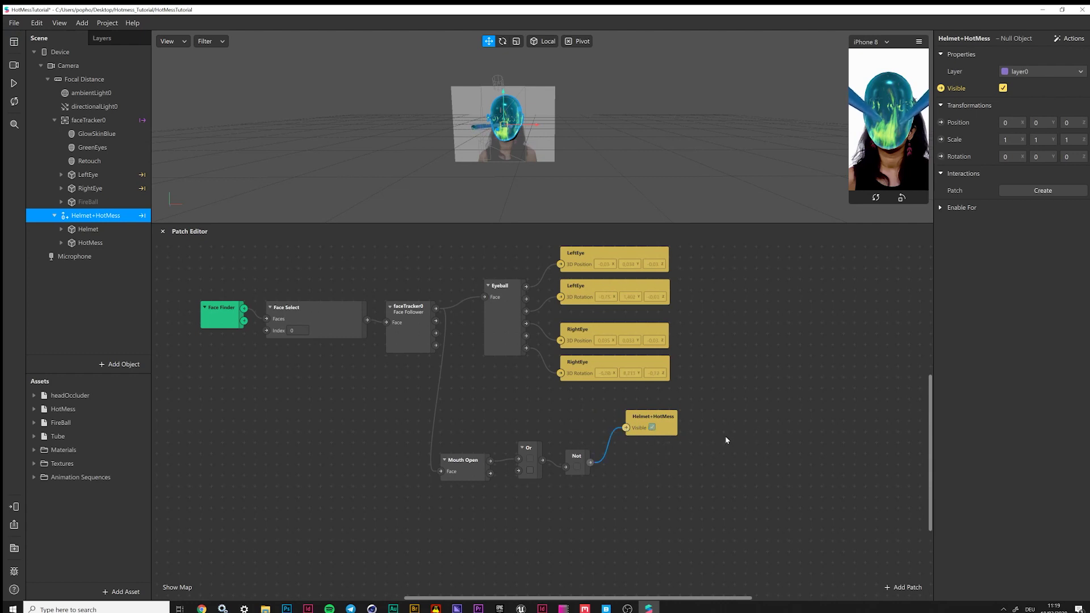
Parent Helmet+HotMess under faceTracker0, testing in preview and tidying the face-tracking patches
left_click(14, 84)
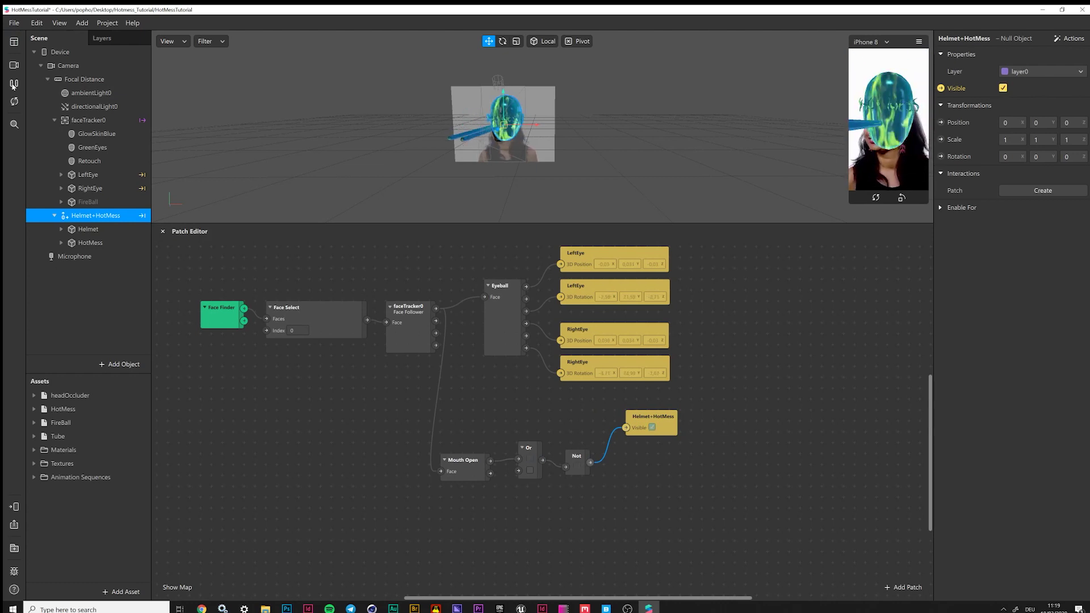
left_click(14, 83)
left_click_drag(82, 217, 97, 120)
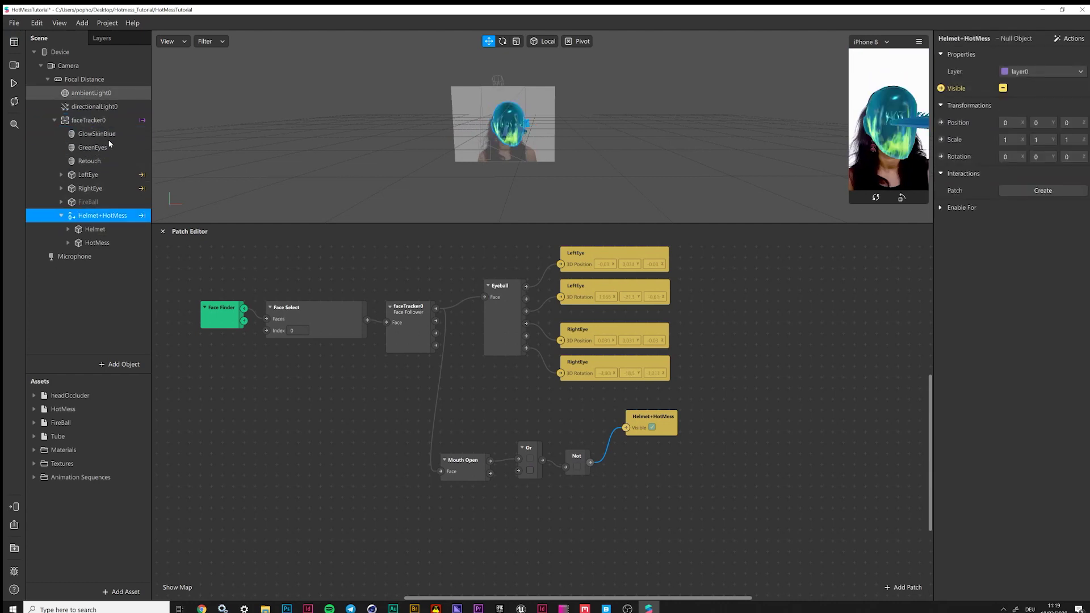
left_click(14, 84)
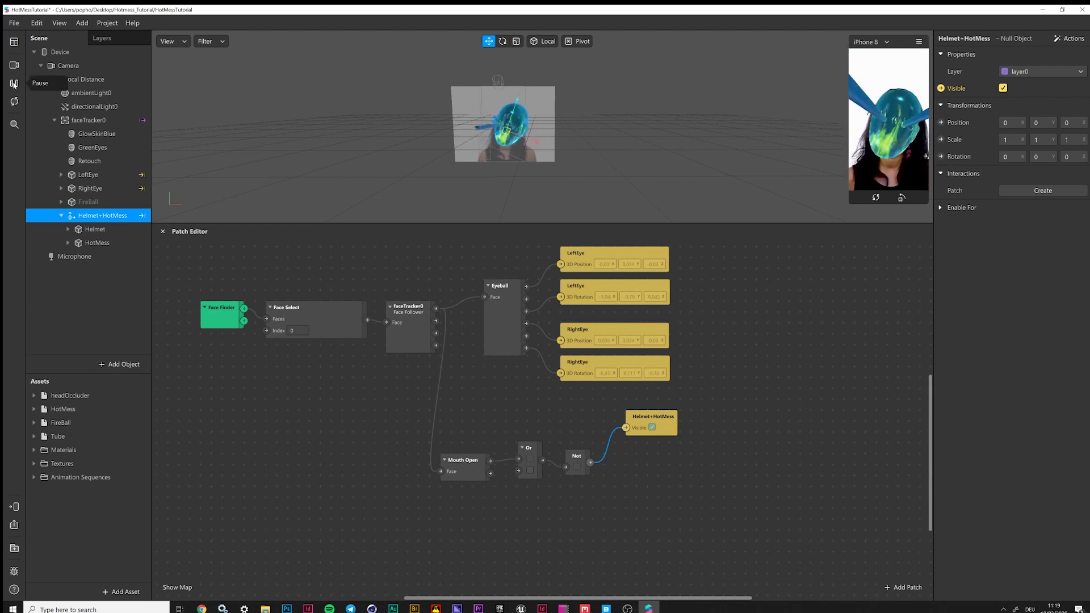
left_click(14, 84)
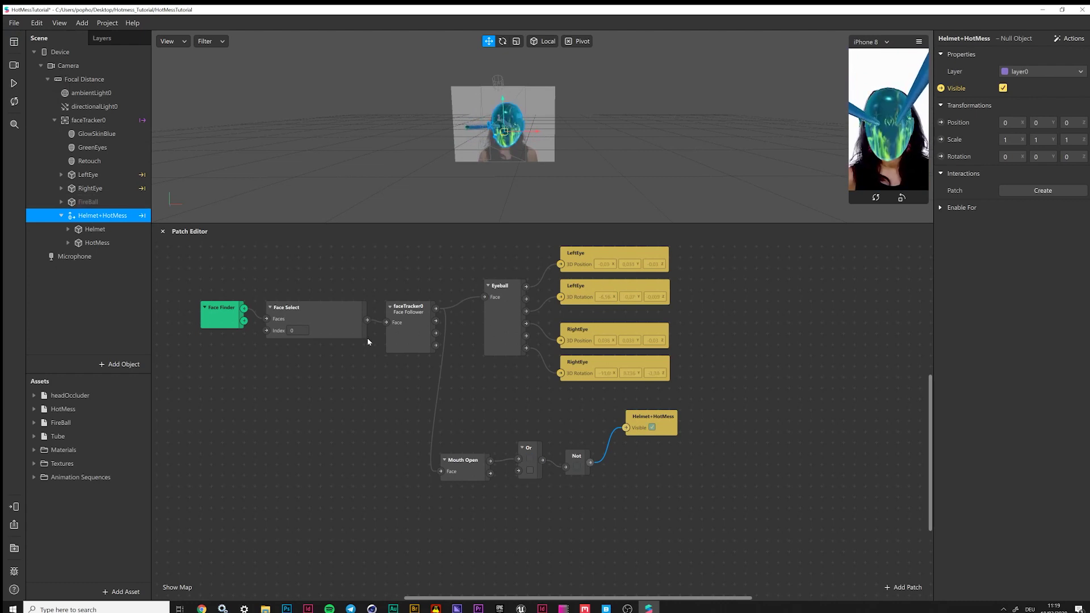
left_click_drag(215, 280, 525, 361)
left_click_drag(325, 322, 291, 312)
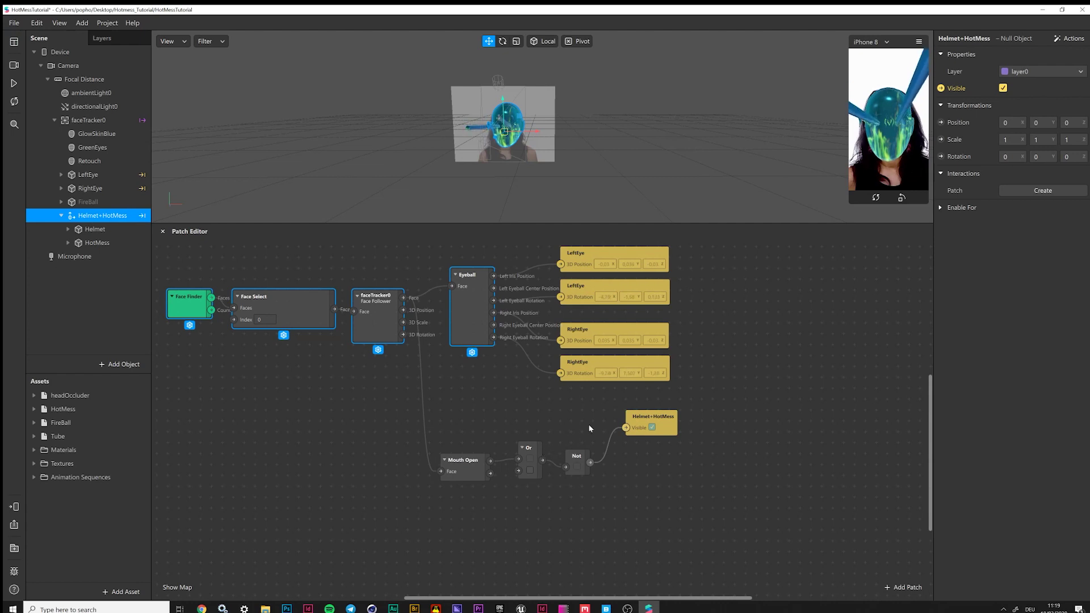
Add a Smile patch beside Mouth Open to feed the Or patch, repositioning both
left_click(459, 404)
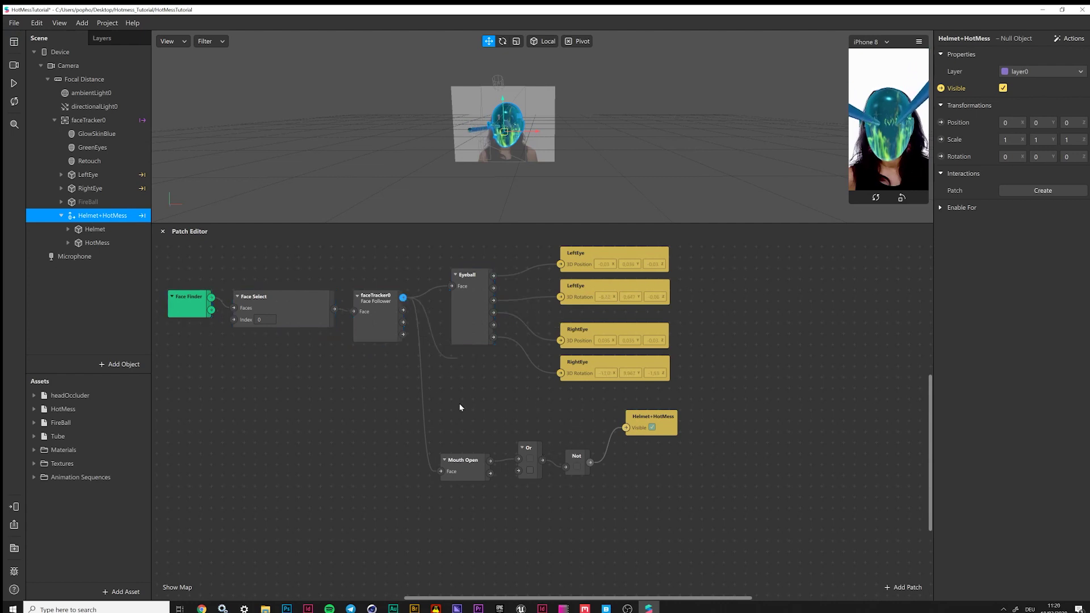
right_click(469, 419)
type("smile")
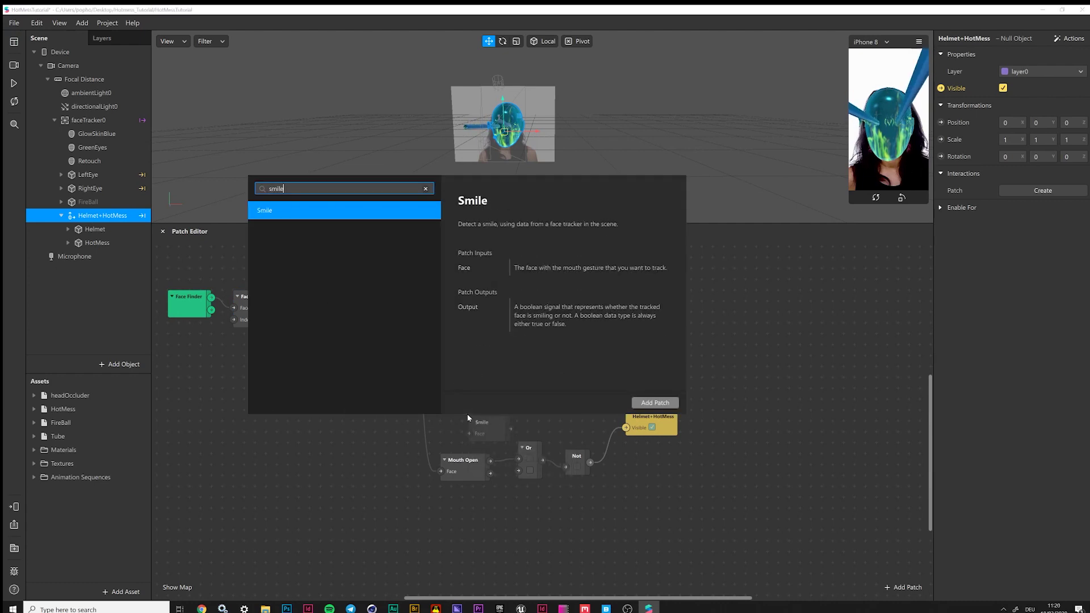
double_click(322, 214)
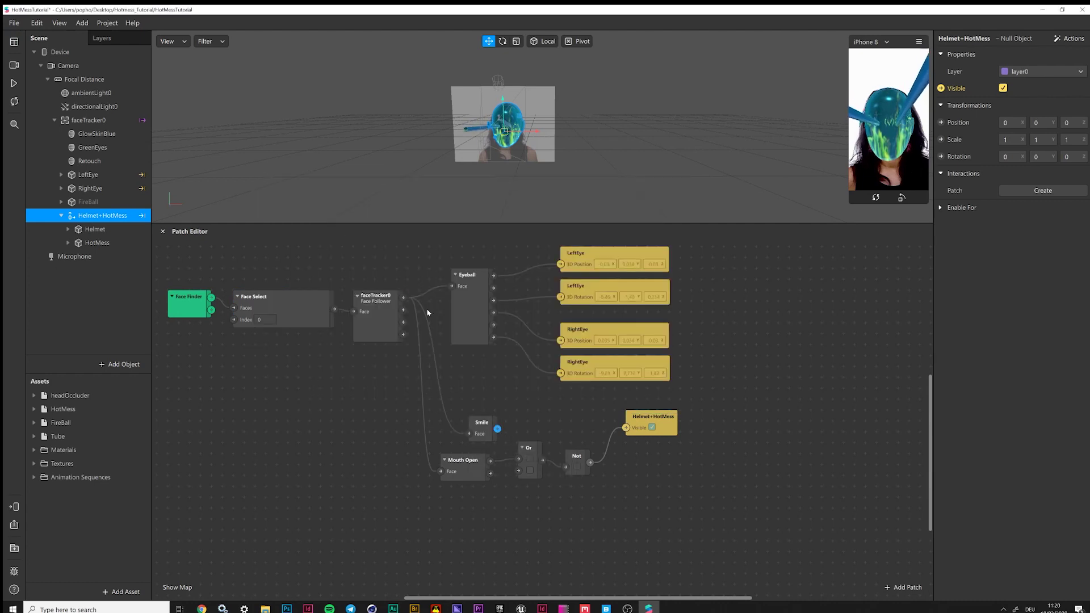
left_click_drag(480, 429, 519, 471)
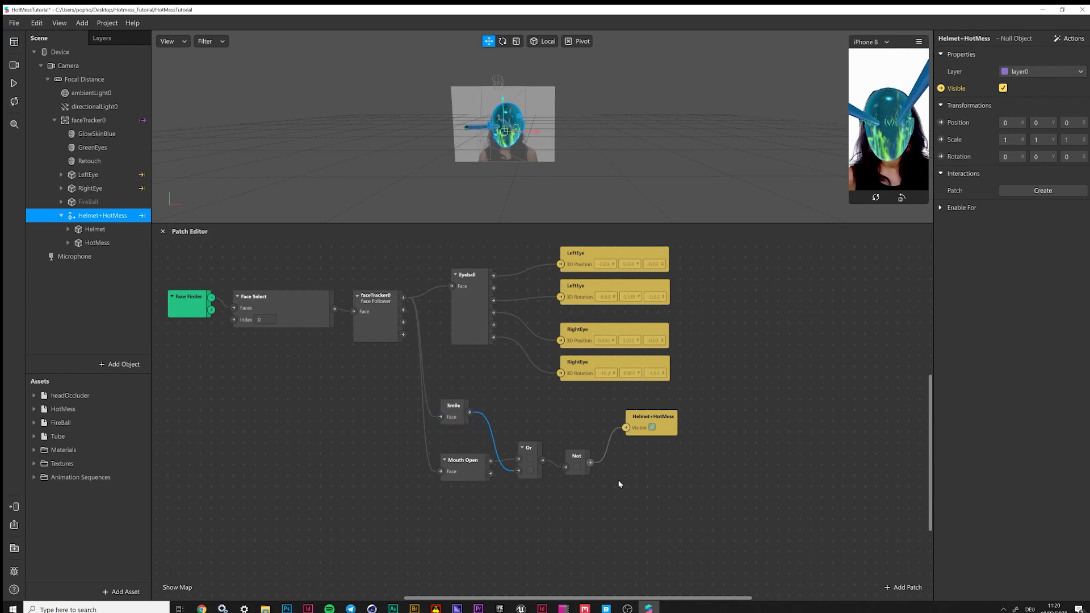
left_click_drag(472, 477, 632, 505)
left_click(632, 508)
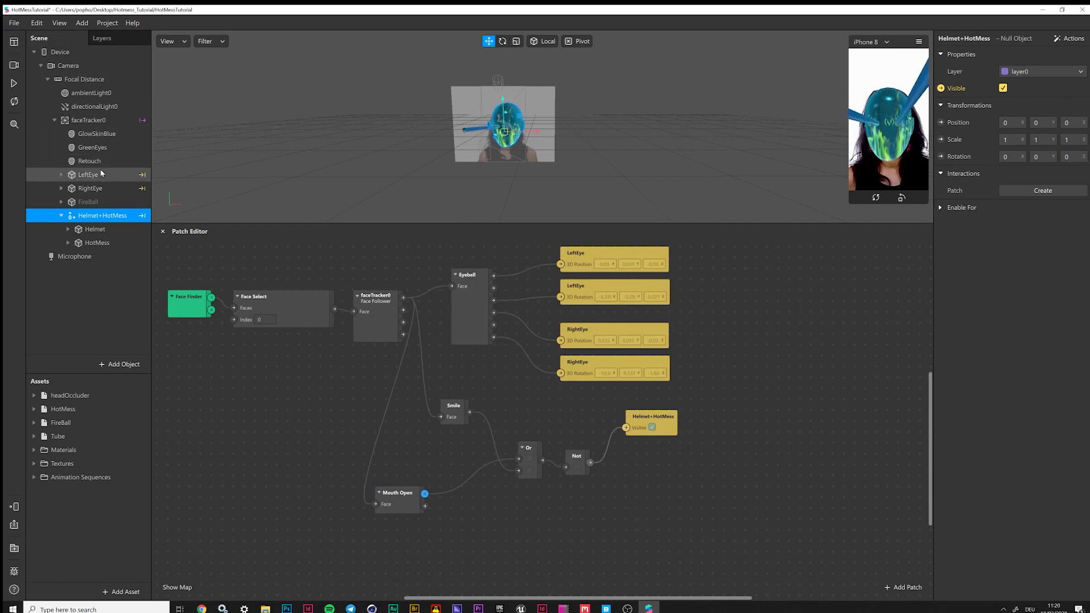
Add FireBall's Visible patch to the Patch Editor graph and move it aside
left_click(62, 202)
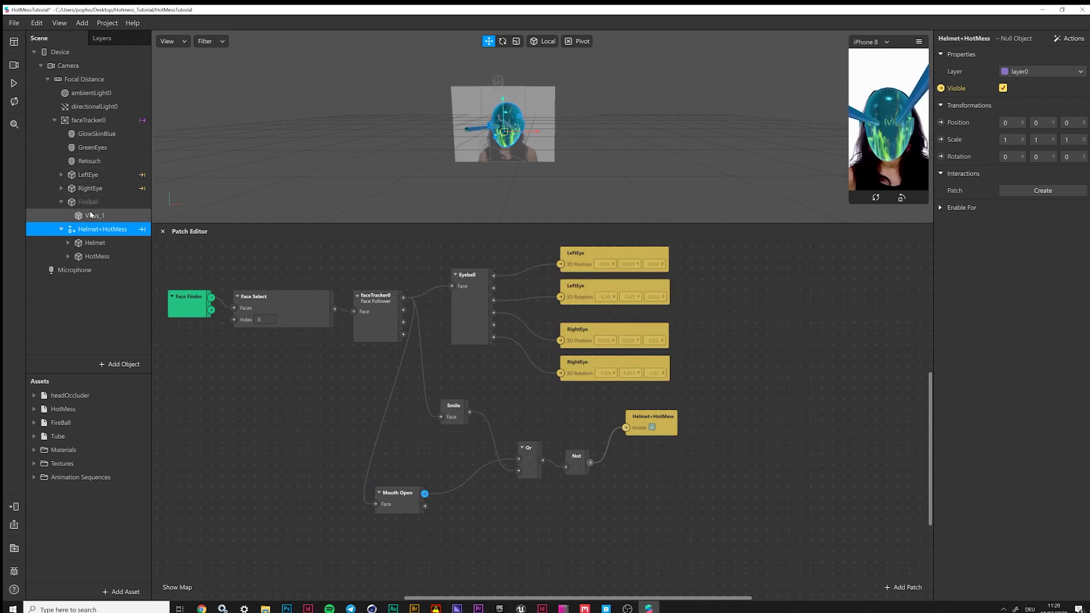
left_click(92, 216)
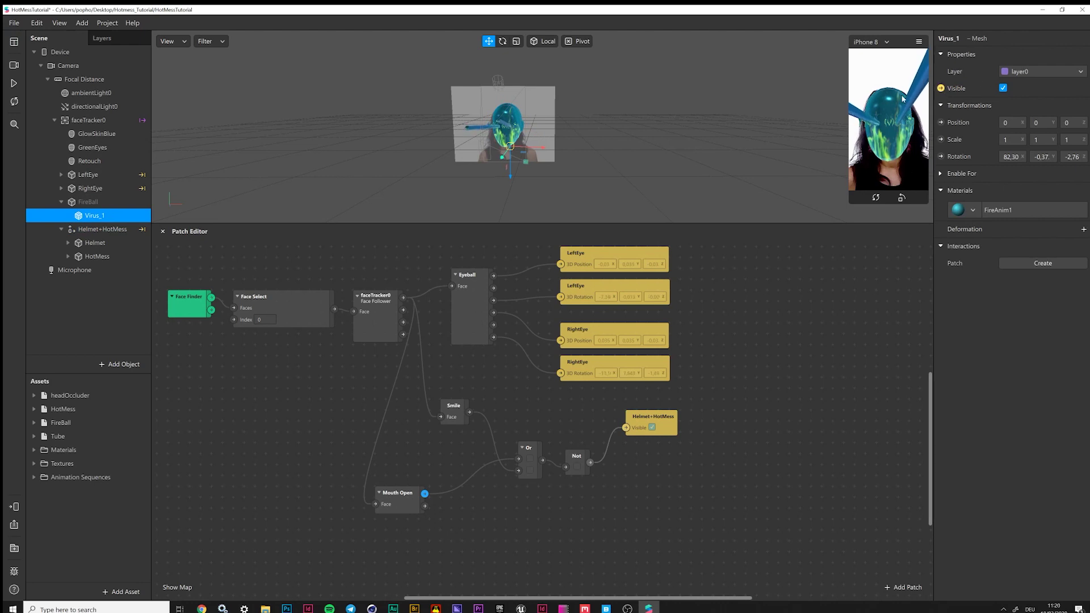
left_click(91, 202)
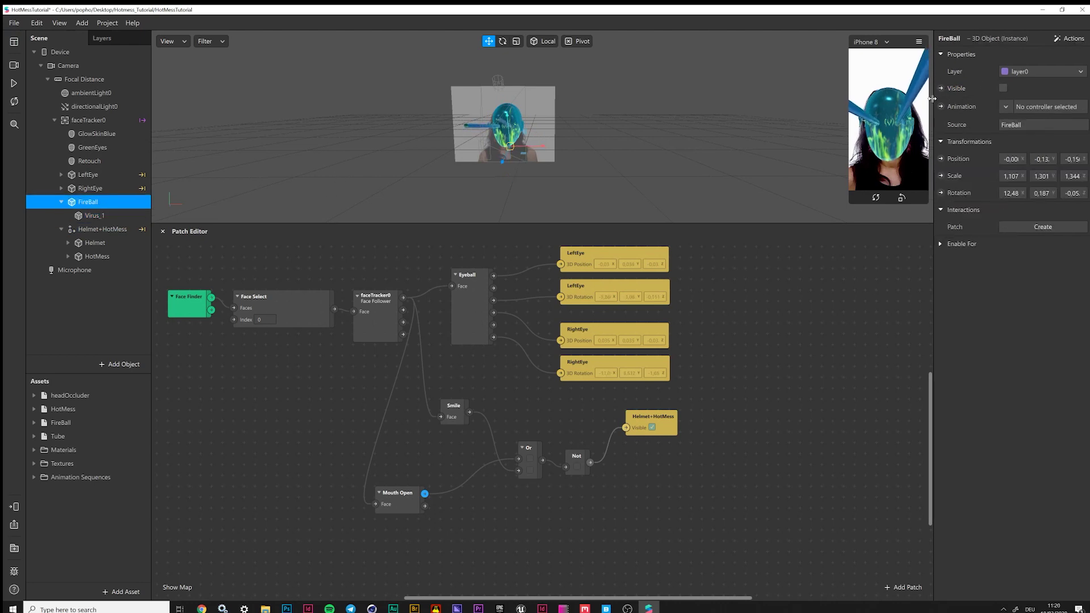
left_click(941, 88)
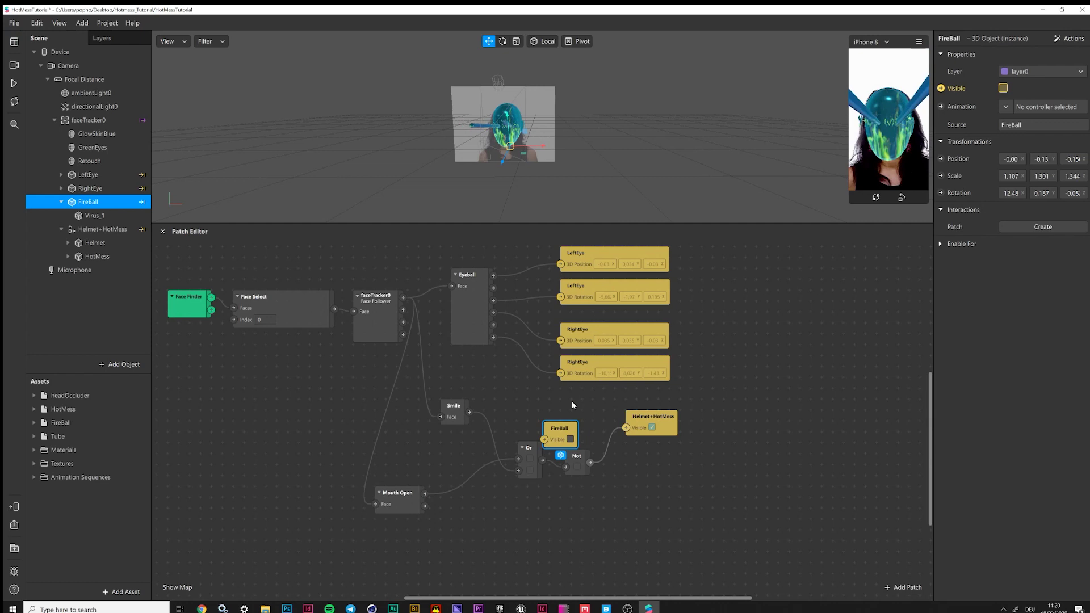
left_click_drag(558, 431, 727, 430)
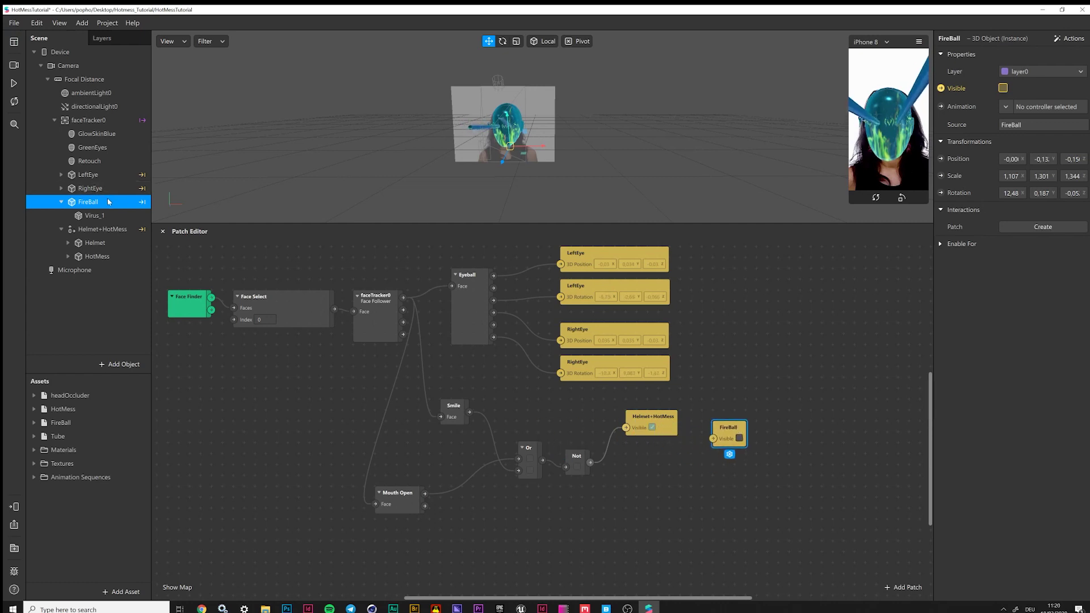
Create a Null Object named Eyes and place it under faceTracker0
left_click(88, 174, "shift")
left_click(119, 364)
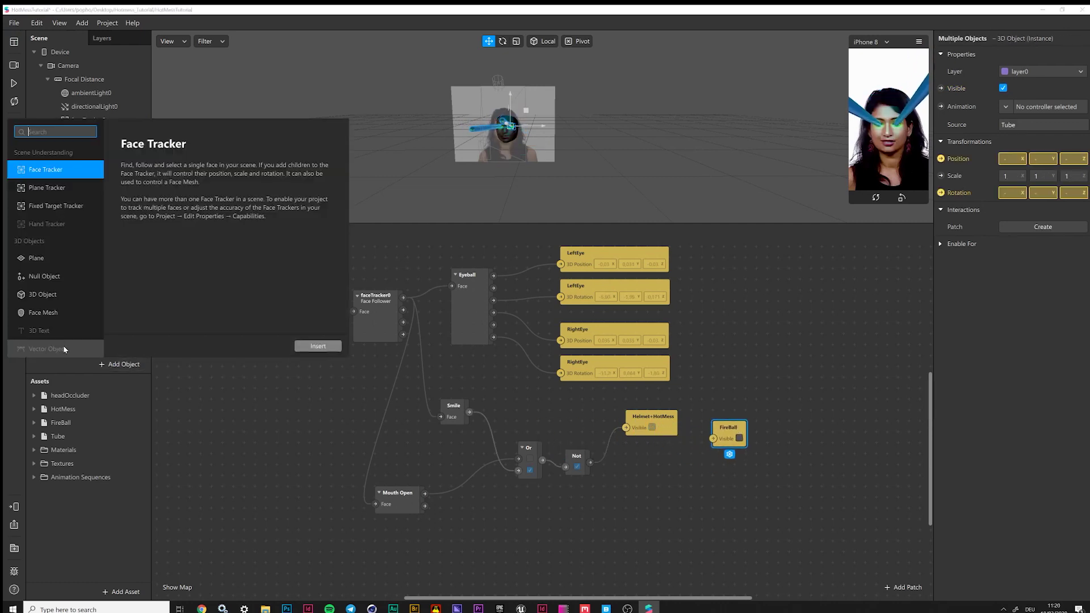
left_click(54, 279)
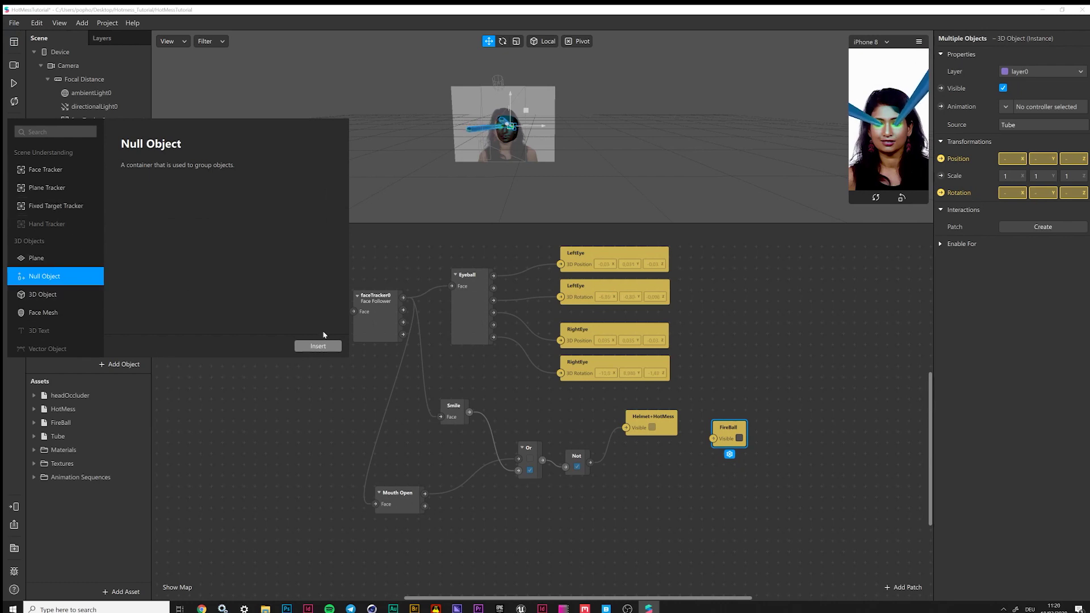
left_click(318, 346)
double_click(82, 258)
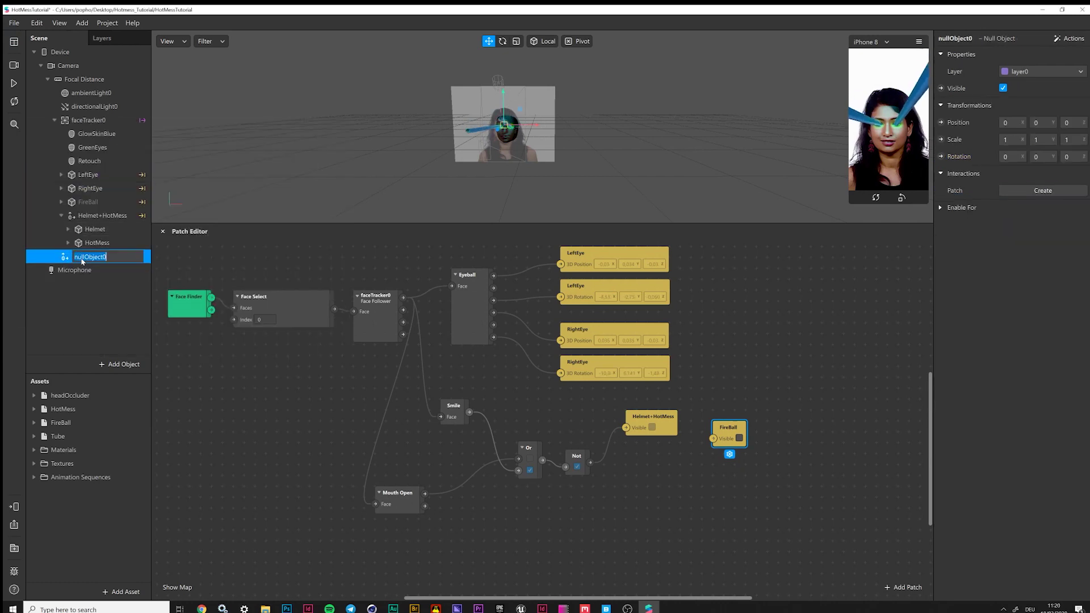
type("Eye")
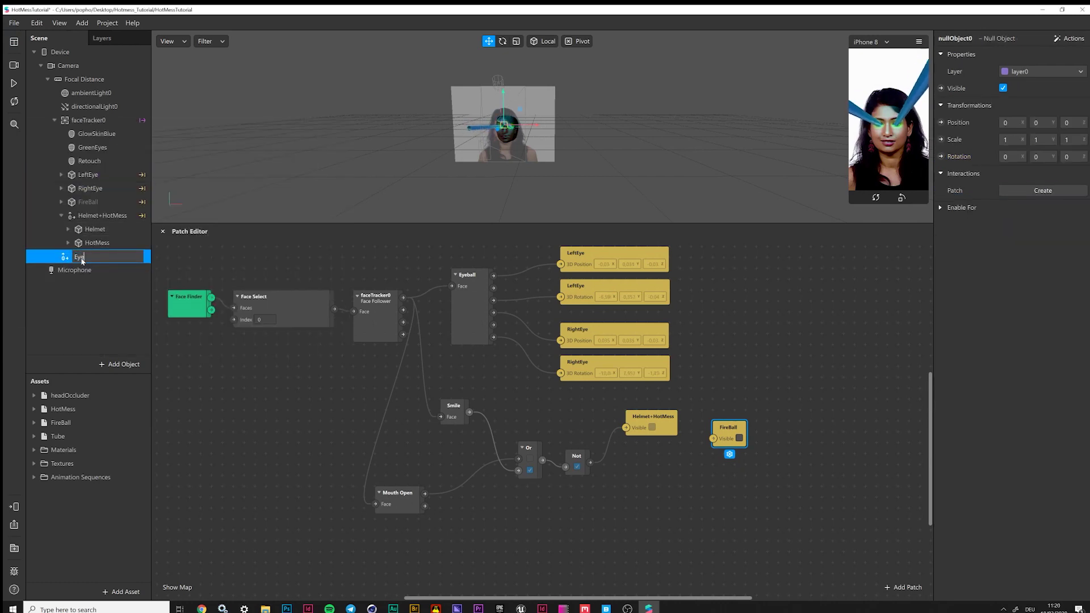
type("s")
key("Return")
left_click_drag(62, 259, 95, 112)
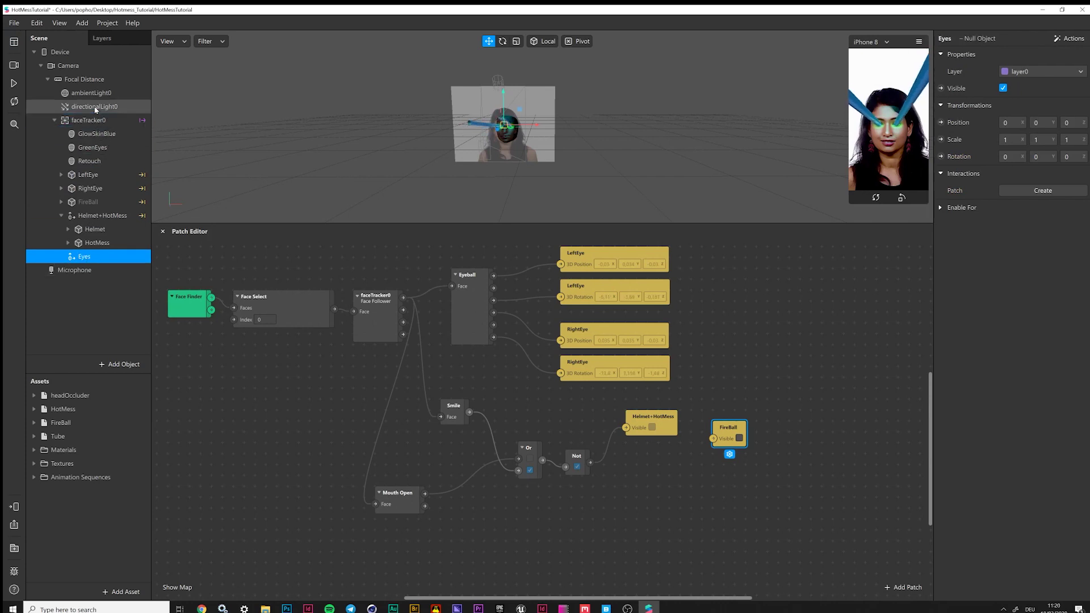
Move LeftEye and RightEye into the Eyes group, then collapse the Eyes and Helmet+HotMess groups
left_click(94, 183)
left_click(91, 175, "shift")
mouse_move(92, 189)
left_mouse_down()
mouse_move(85, 264)
mouse_move(82, 165)
left_mouse_up()
left_click(59, 230)
left_click(62, 202)
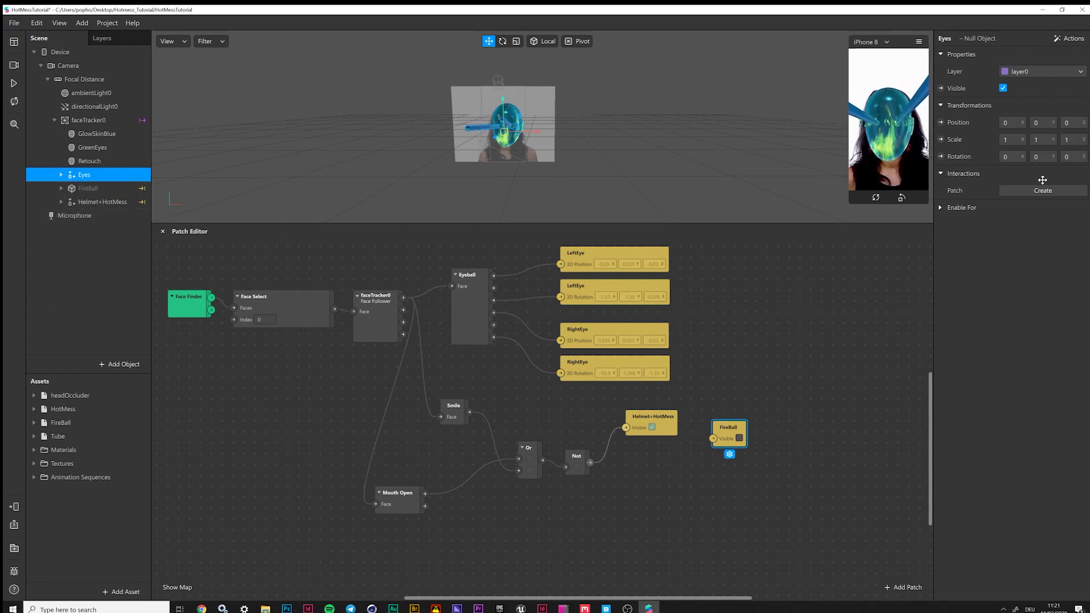
Add the Eyes Visible patch below FireBall's Visible patch in the graph
left_click(941, 88)
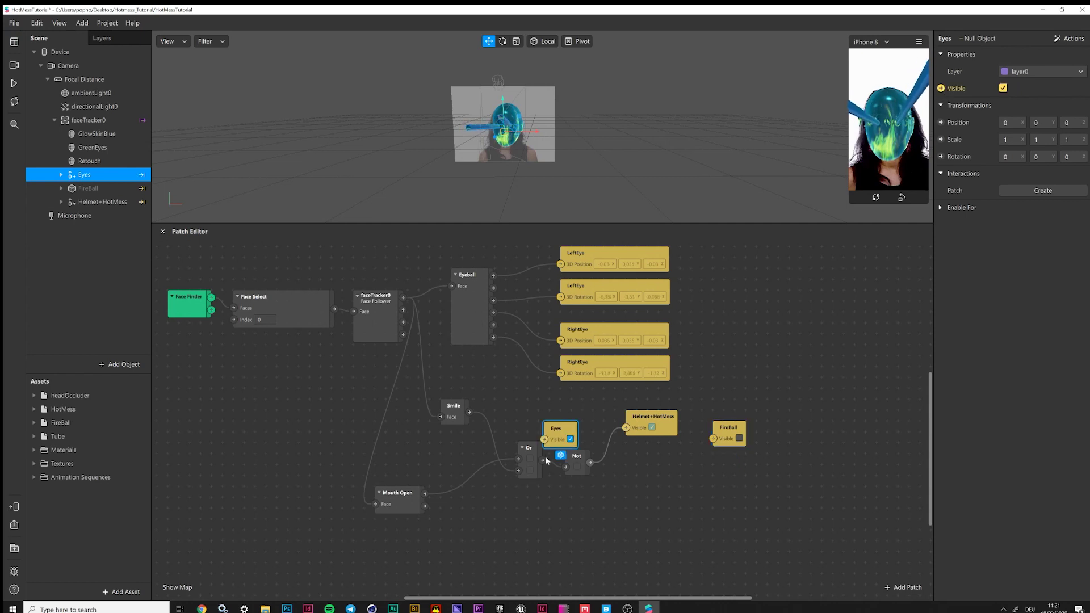
left_click_drag(563, 427, 738, 485)
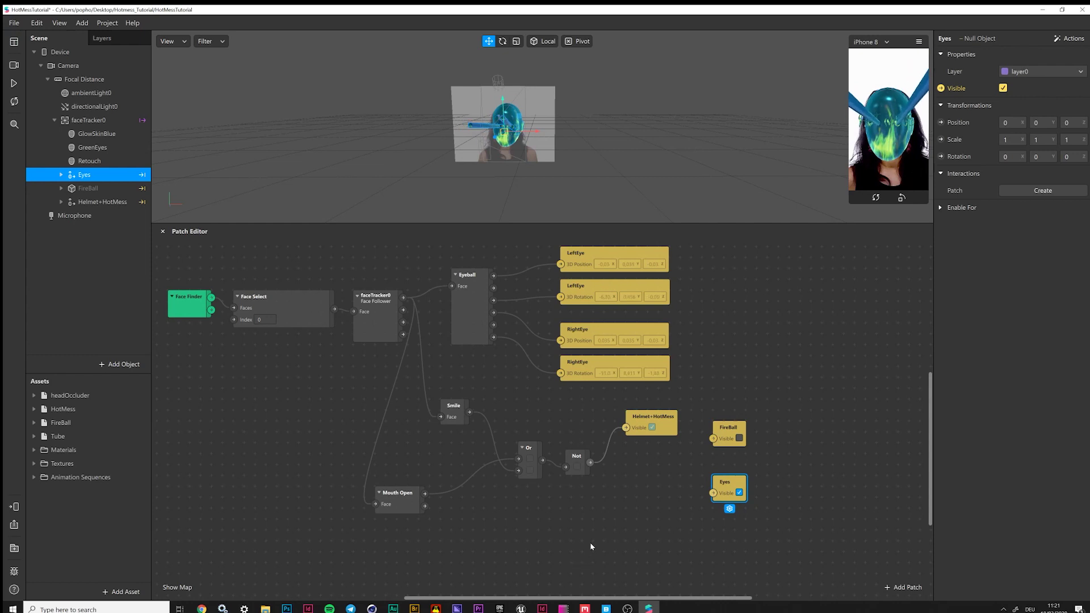
left_click_drag(769, 425, 714, 504)
left_click_drag(733, 429, 740, 494)
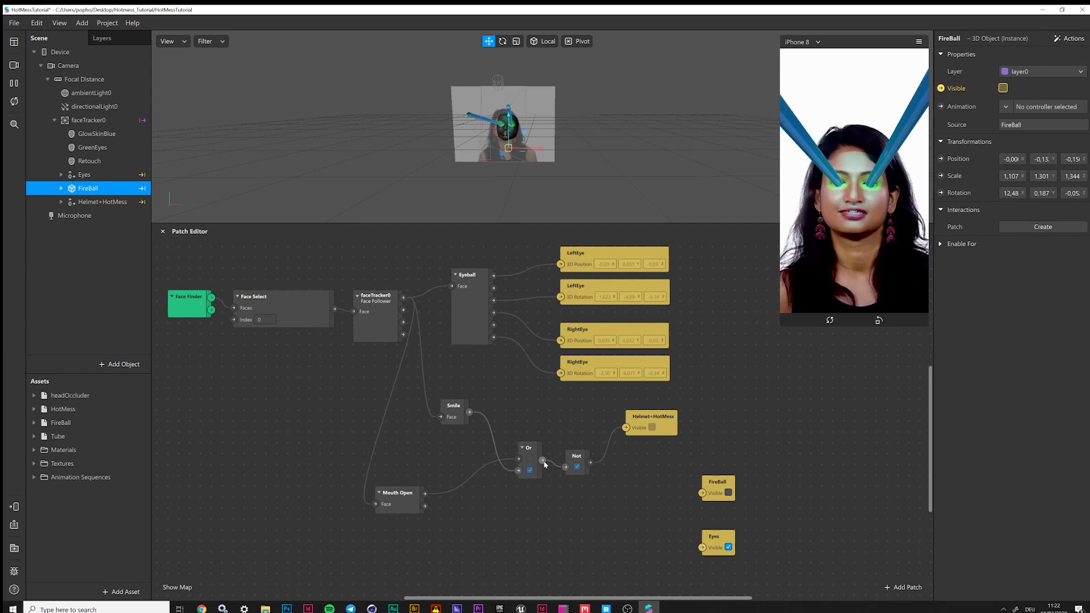
Connect the Or and Not outputs to the Eyes and FireBall visibility inputs and tidy the patches
left_click_drag(542, 460, 702, 548)
left_click_drag(591, 462, 703, 492)
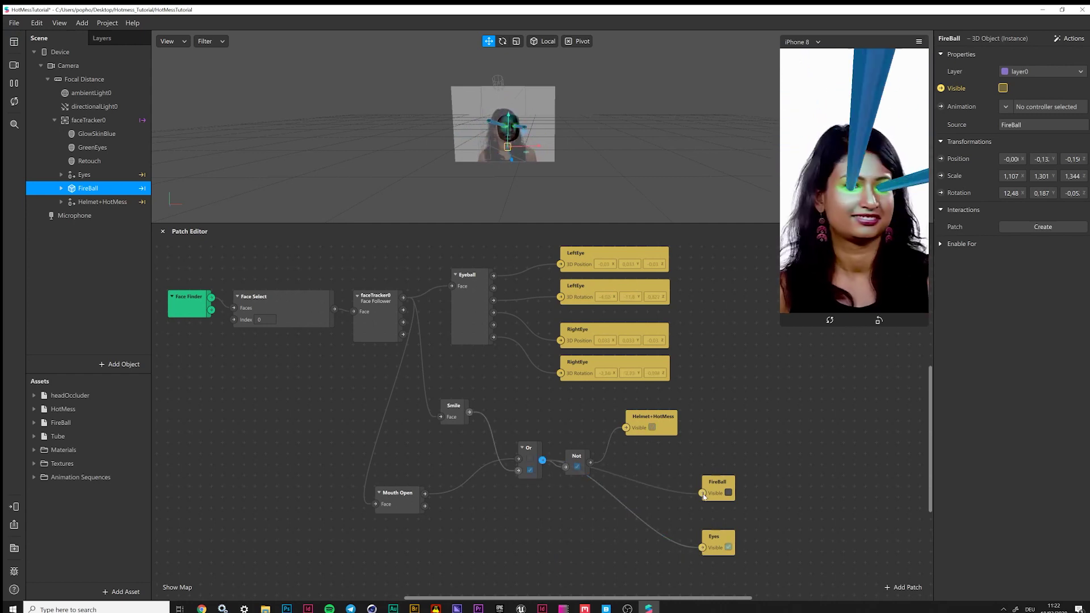
left_click_drag(582, 462, 580, 412)
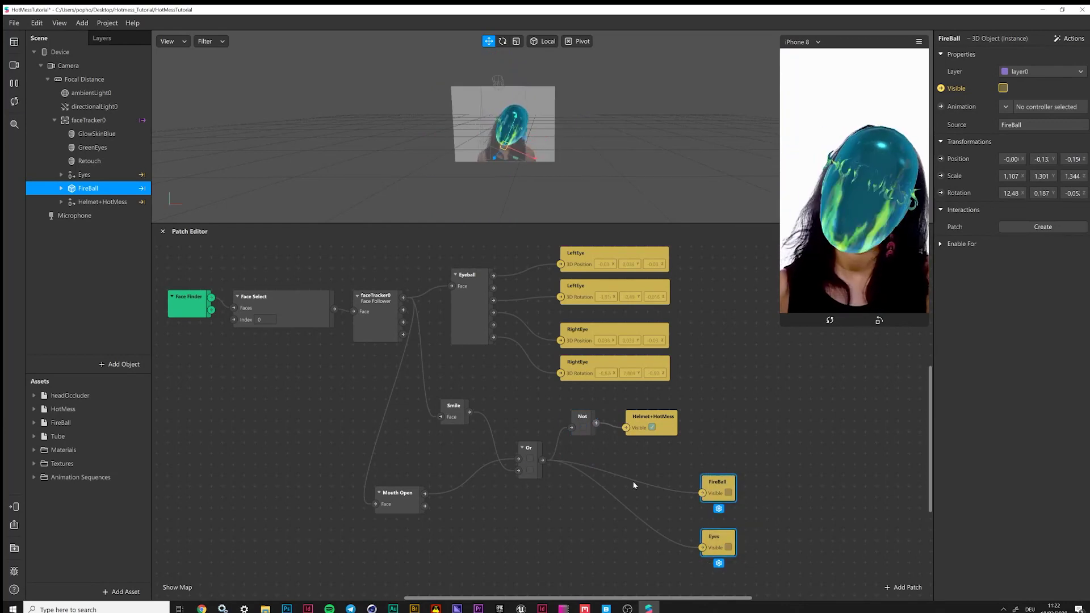
left_click_drag(634, 486, 547, 485)
left_click_drag(528, 448, 528, 461)
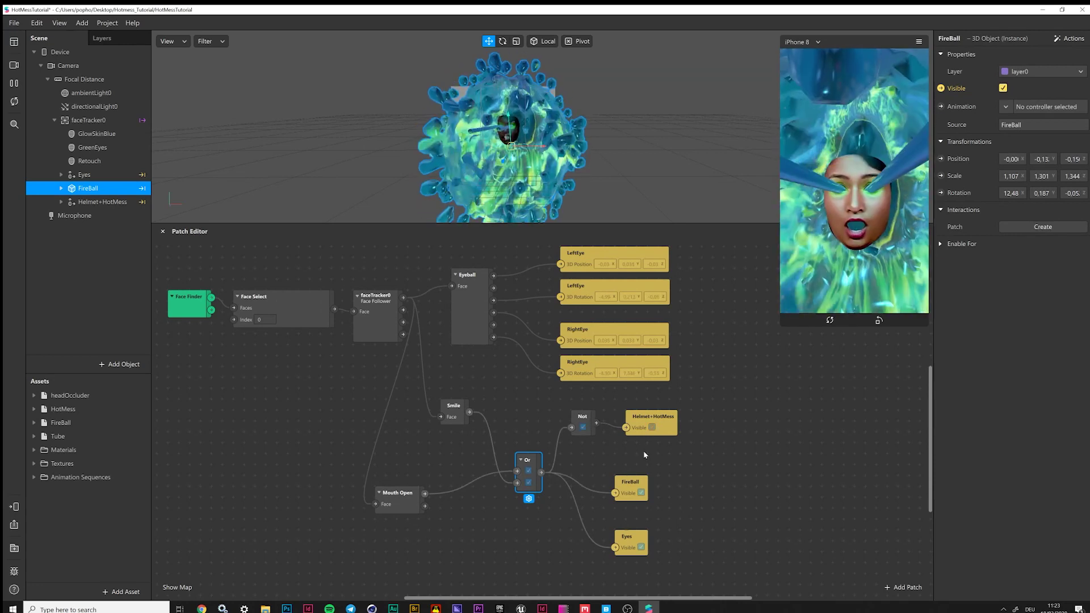
Stretch the LeftEye cylinder to Y scale 1,238 and slide it outward from the eye
left_click(507, 123)
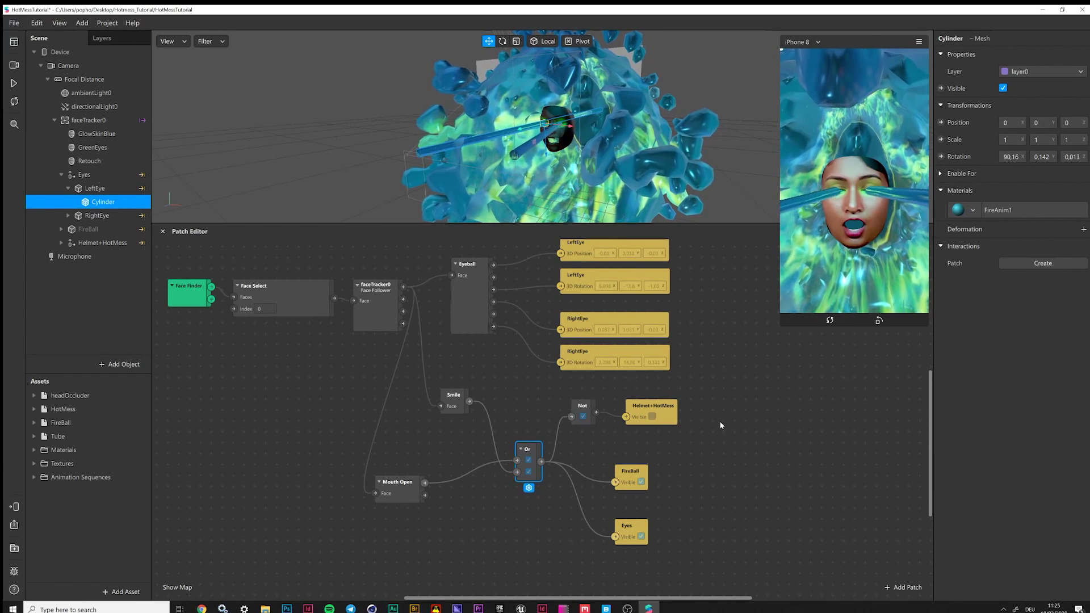
key("r")
left_click_drag(521, 132, 592, 151)
scroll(602, 148, "down", 5)
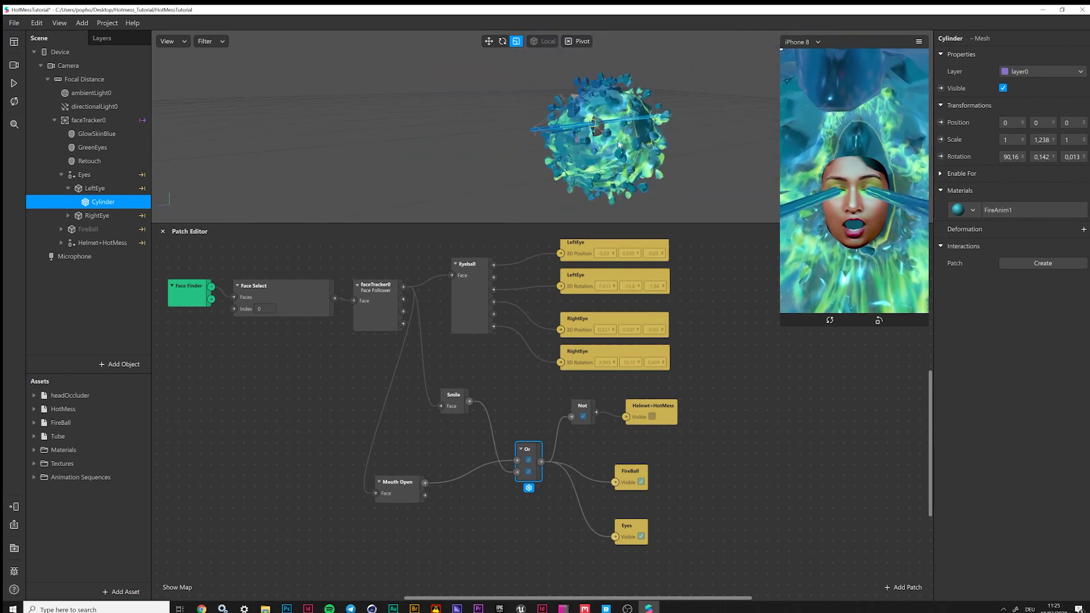
left_click(481, 45)
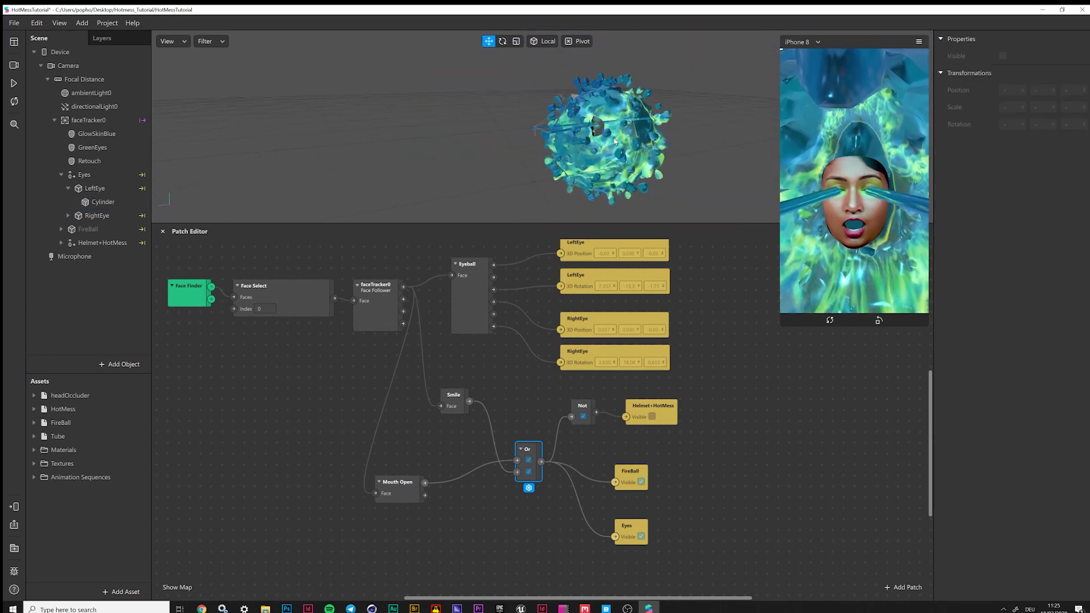
scroll(615, 141, "up", 5)
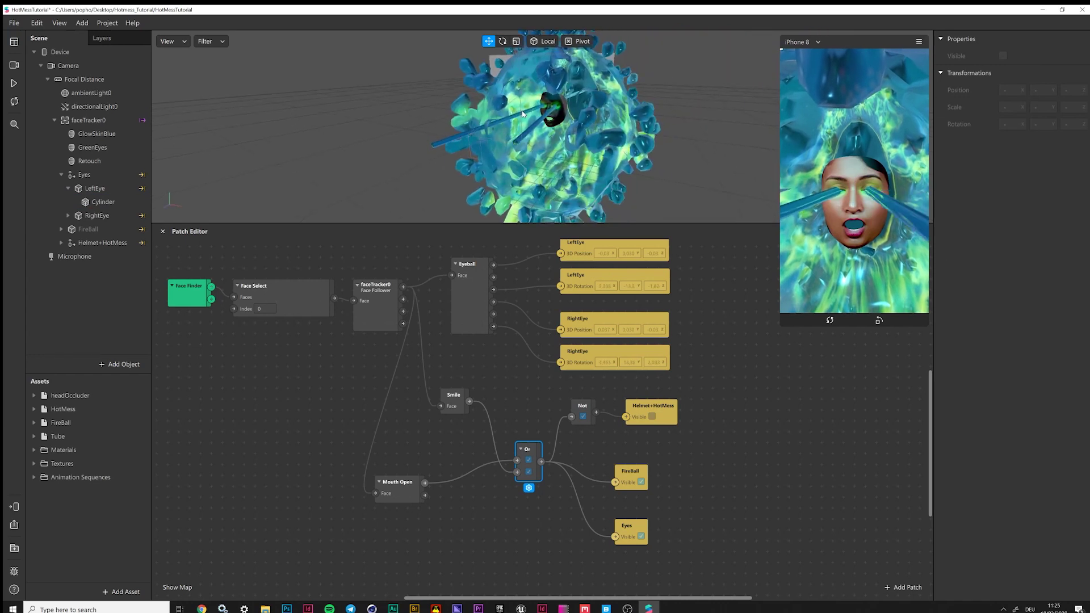
left_click_drag(523, 114, 488, 172)
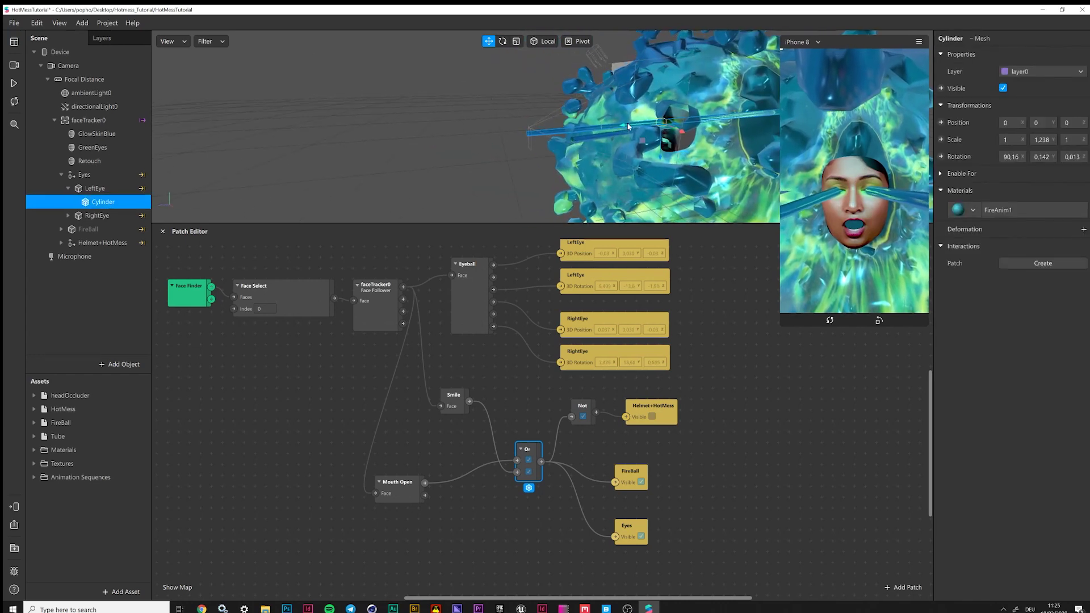
left_click_drag(559, 132, 522, 136)
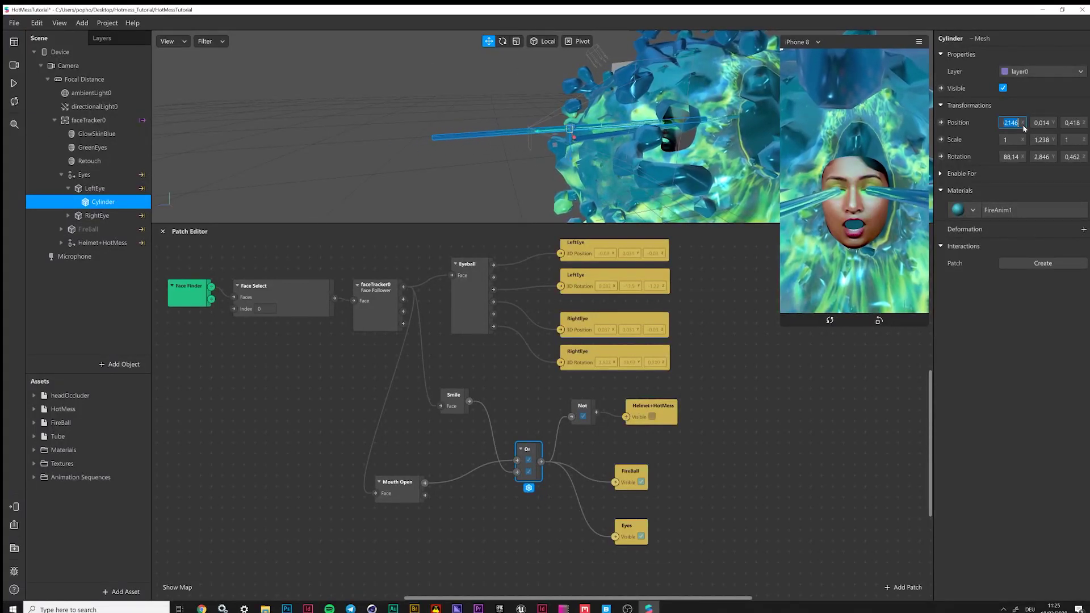
left_click(1035, 141)
type("1,238")
key("Return")
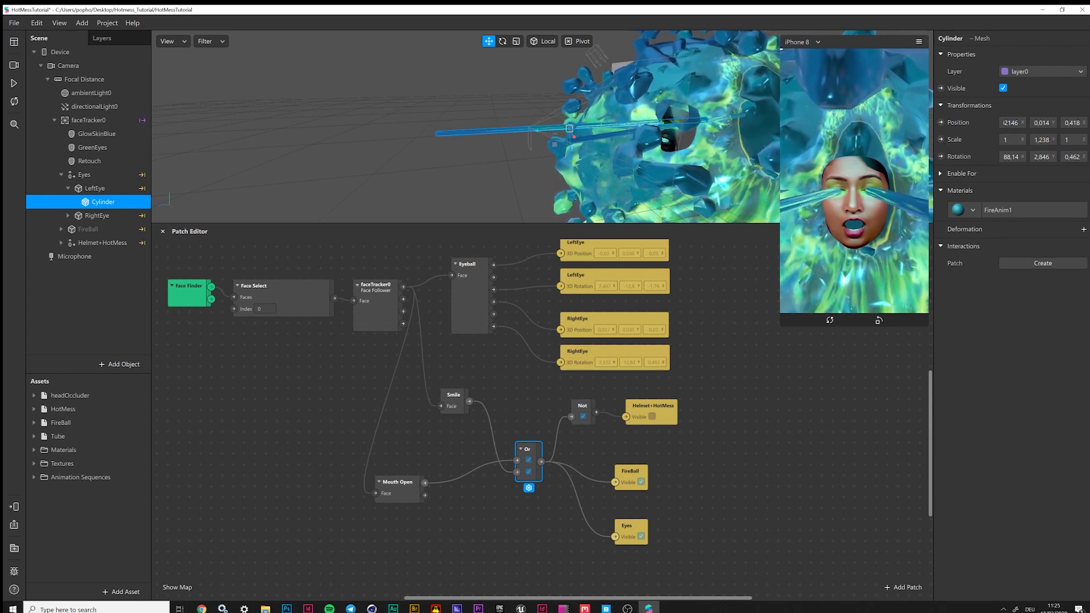
type("0,02146")
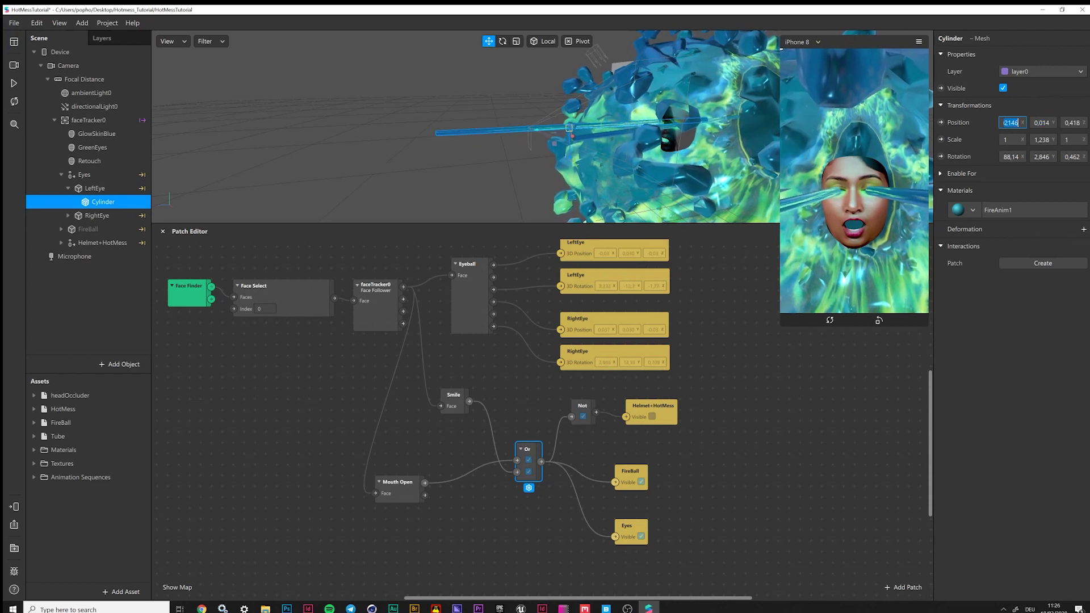
Reposition the RightEye cylinder to match the left beam
left_click(68, 216)
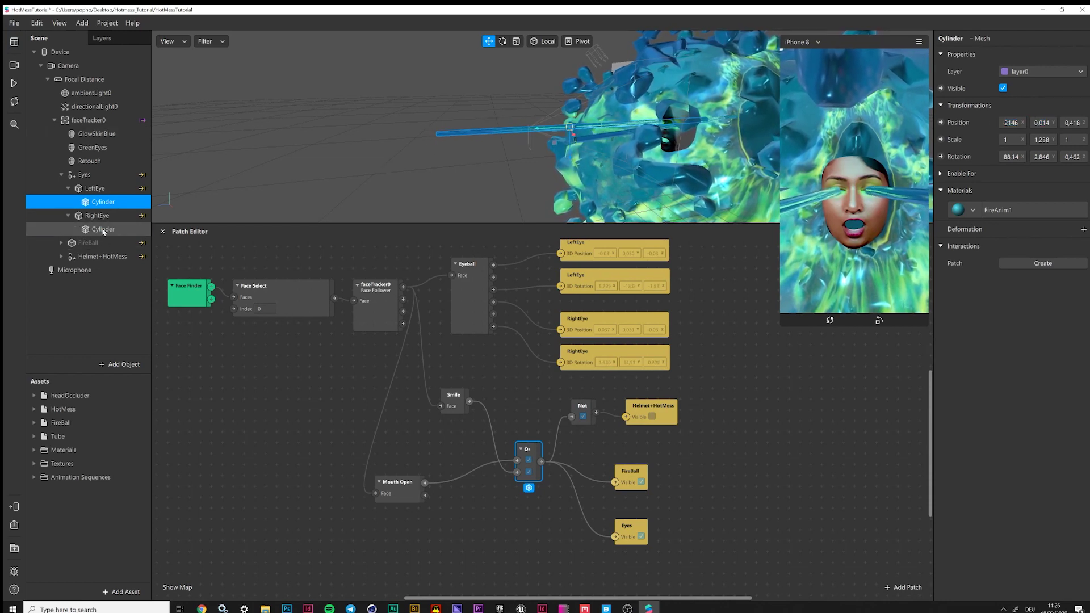
left_click(103, 229)
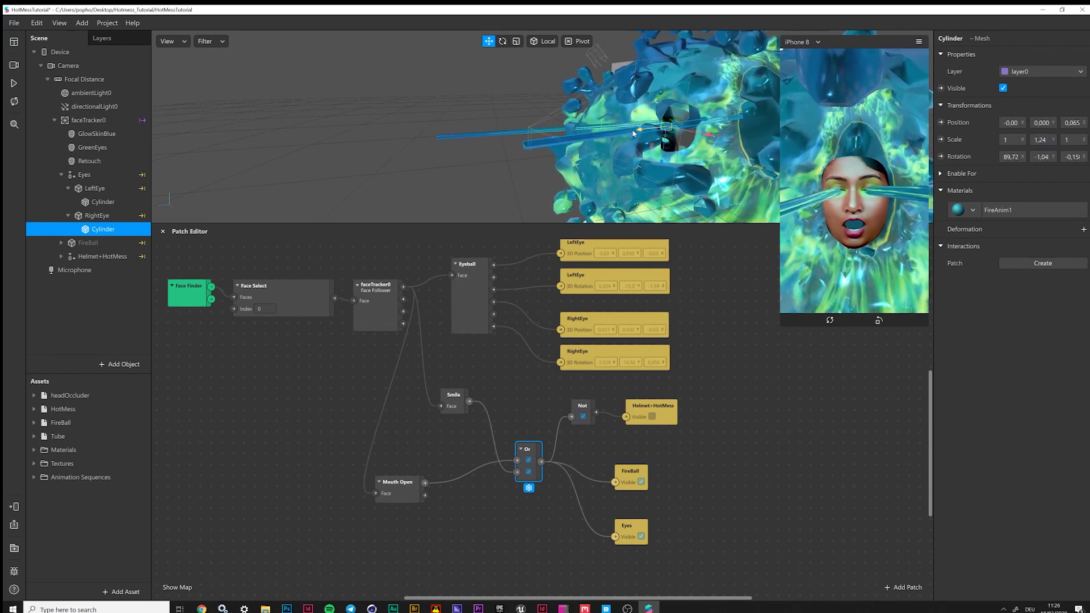
left_click_drag(525, 142, 541, 143)
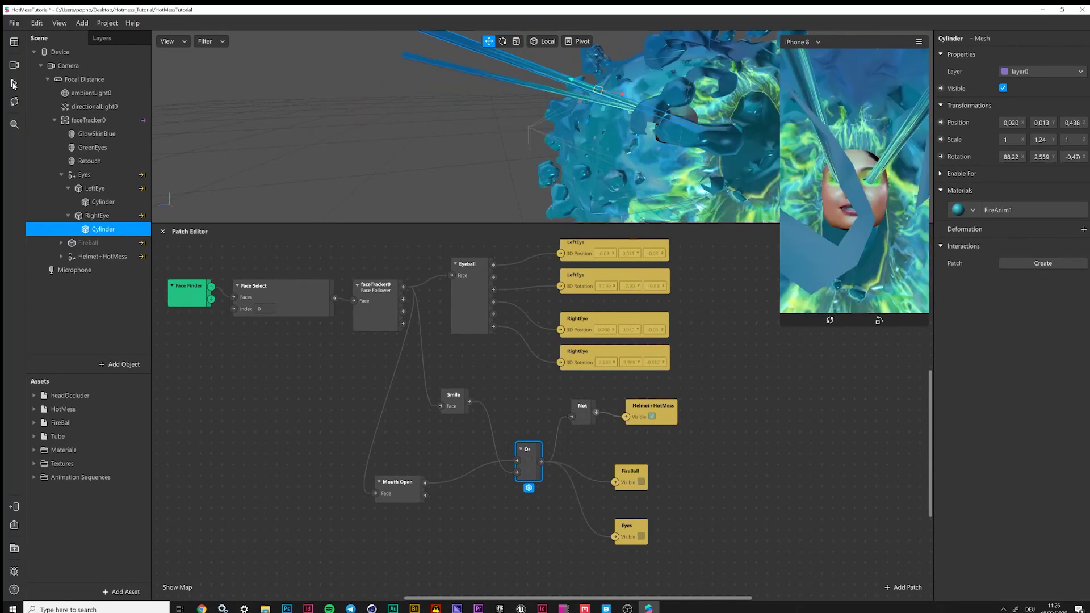
left_click(805, 564)
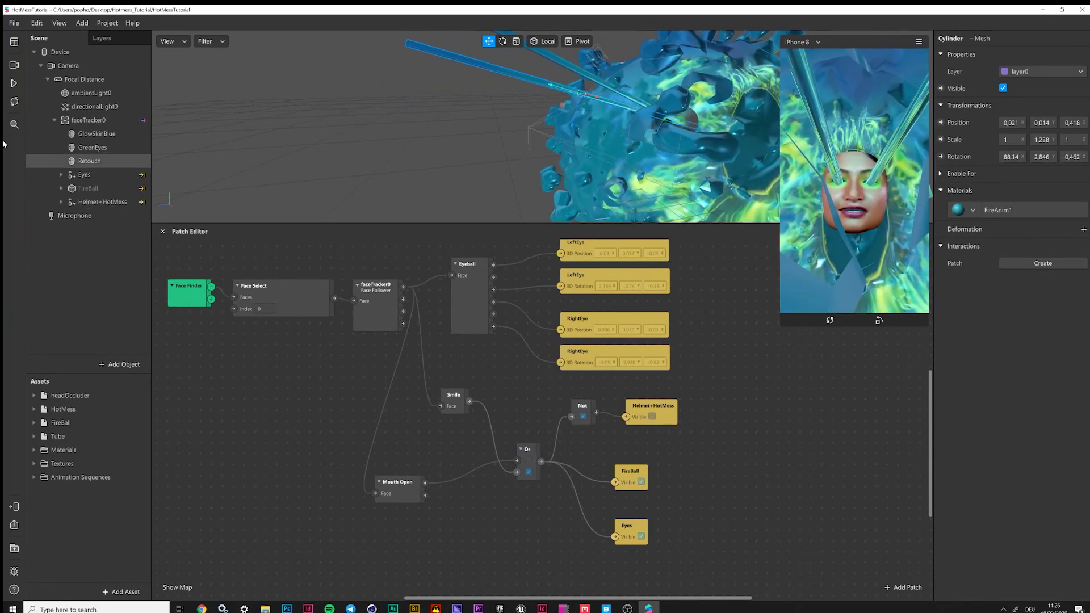
Play the preview, close the Patch Editor and enlarge the phone simulator
left_click(14, 83)
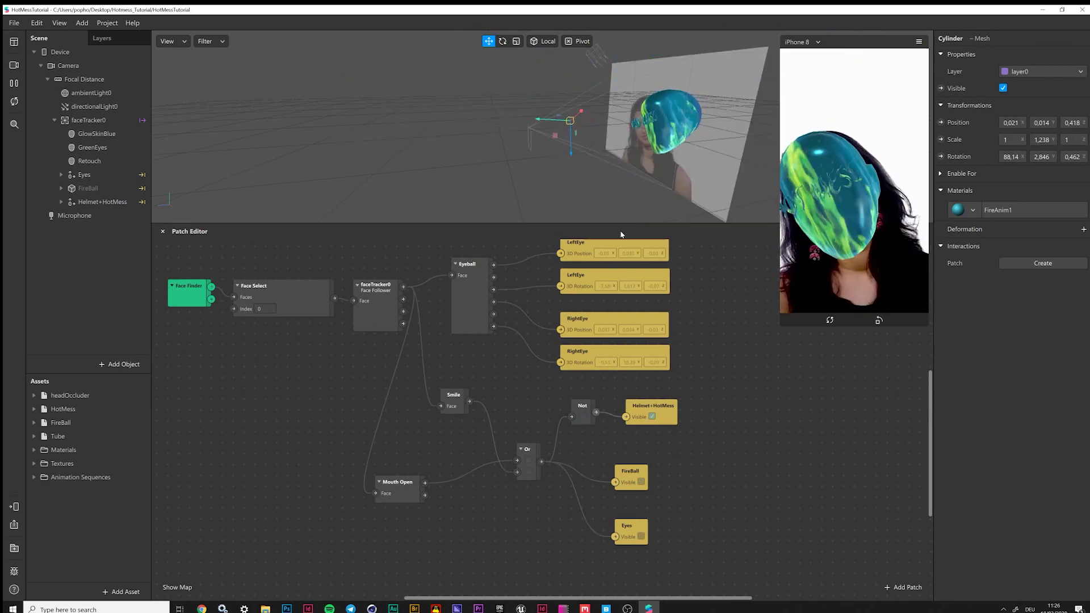
left_click(163, 231)
left_click_drag(787, 328, 536, 241)
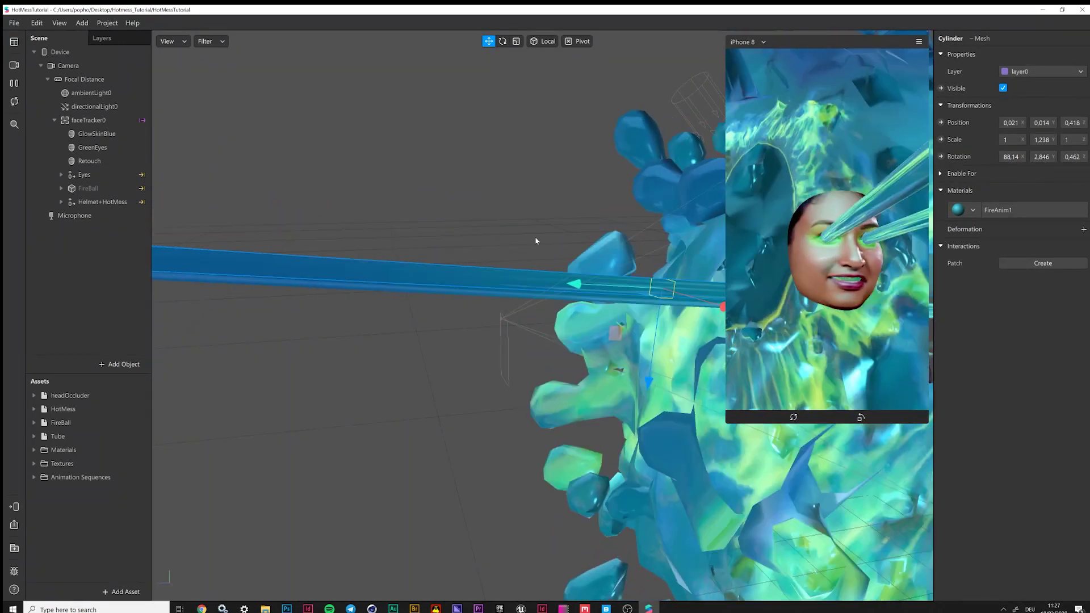
Send the effect to the Instagram Camera for testing on a device
left_click(15, 507)
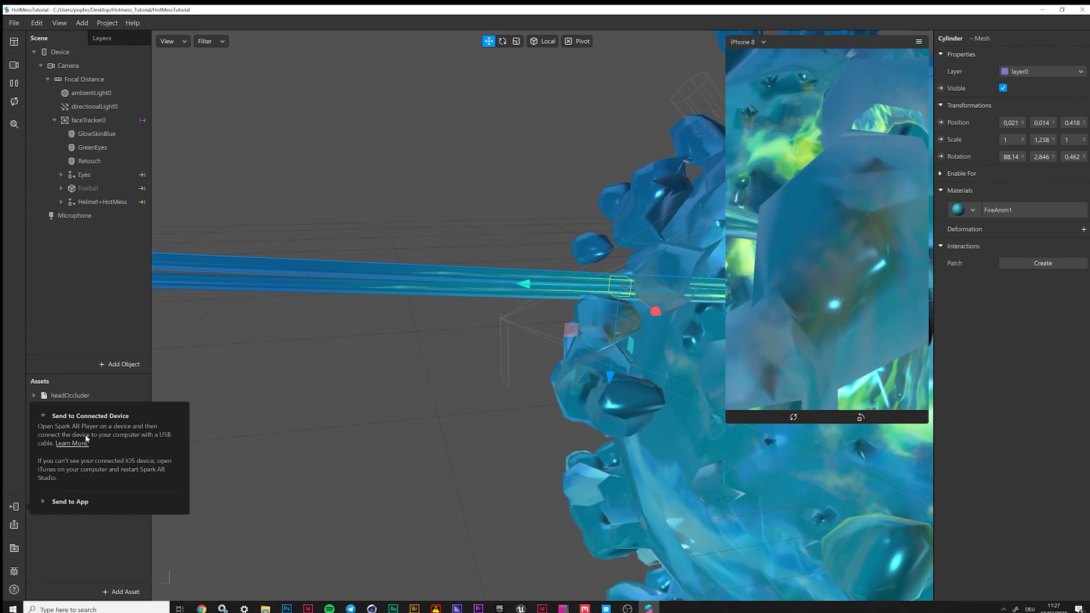
left_click(46, 502)
left_click(158, 485)
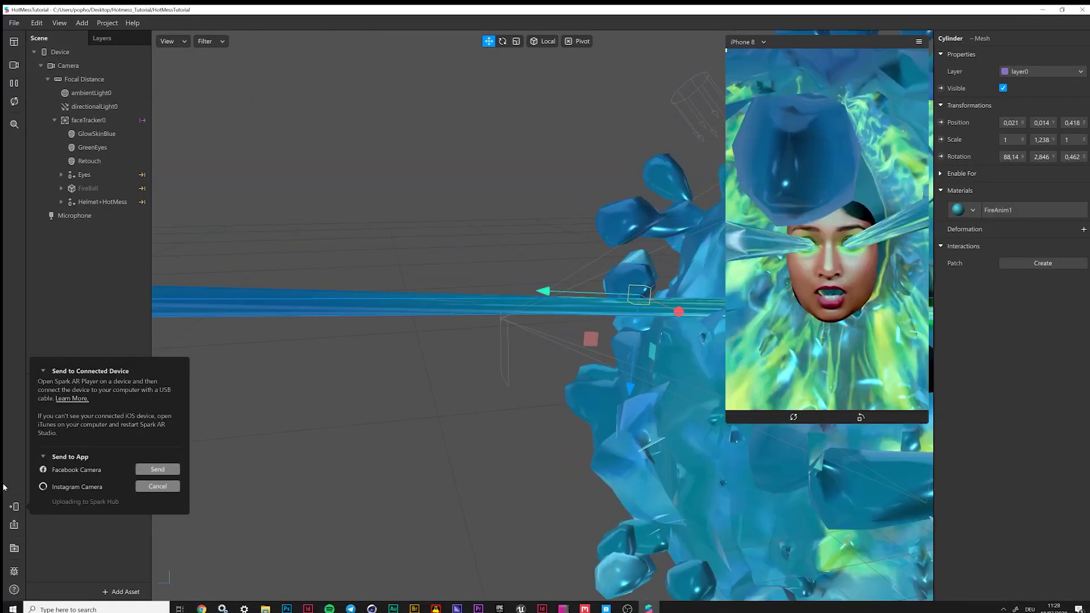
Check the upload file size breakdown and the Face Tracking capability requirements
left_click(14, 525)
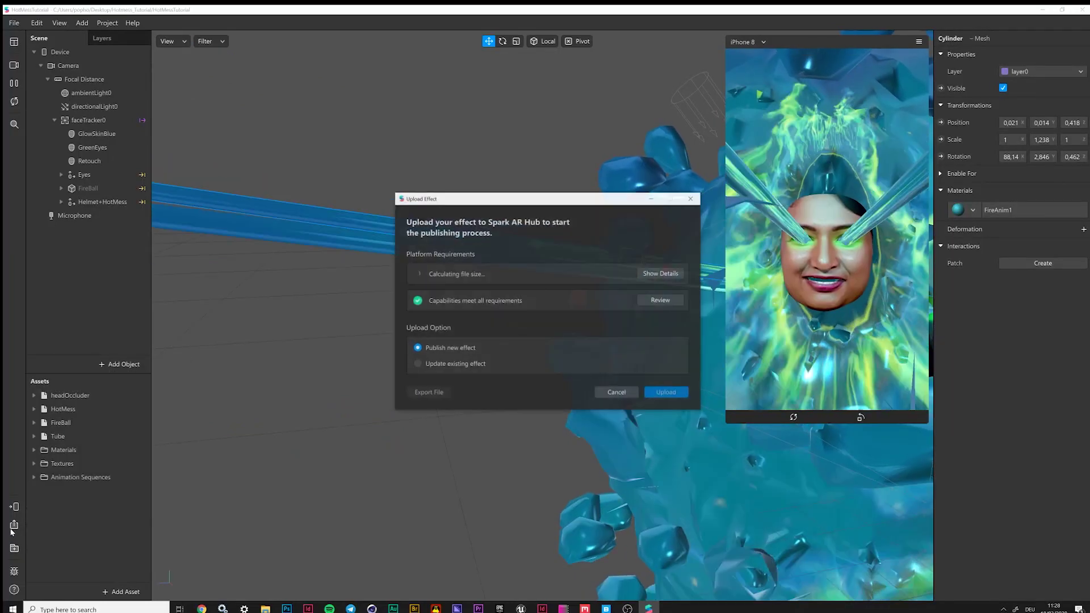
left_click(661, 274)
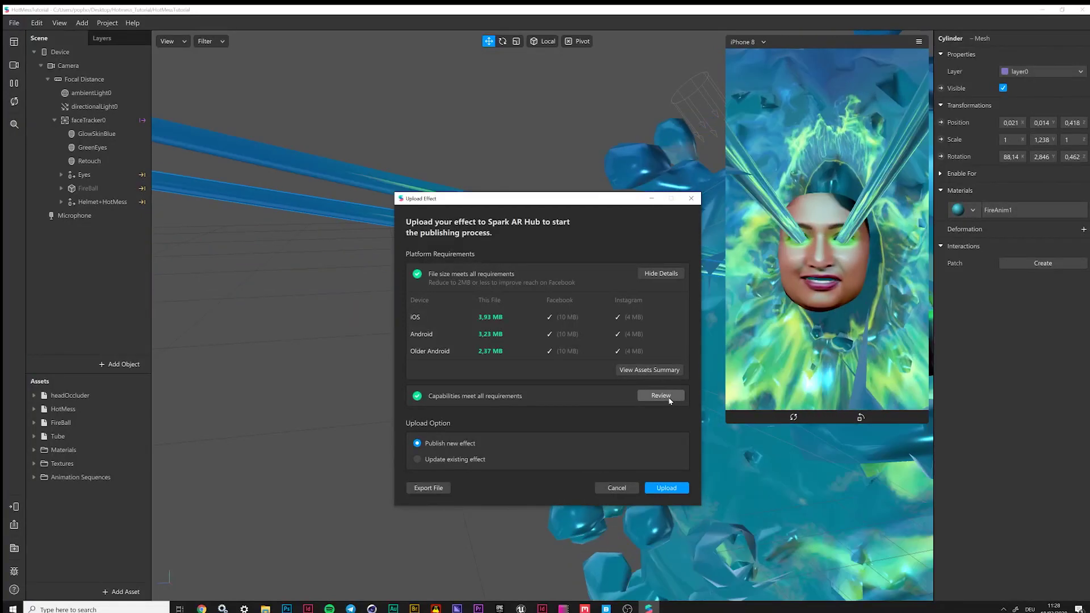
left_click(661, 395)
left_click(467, 222)
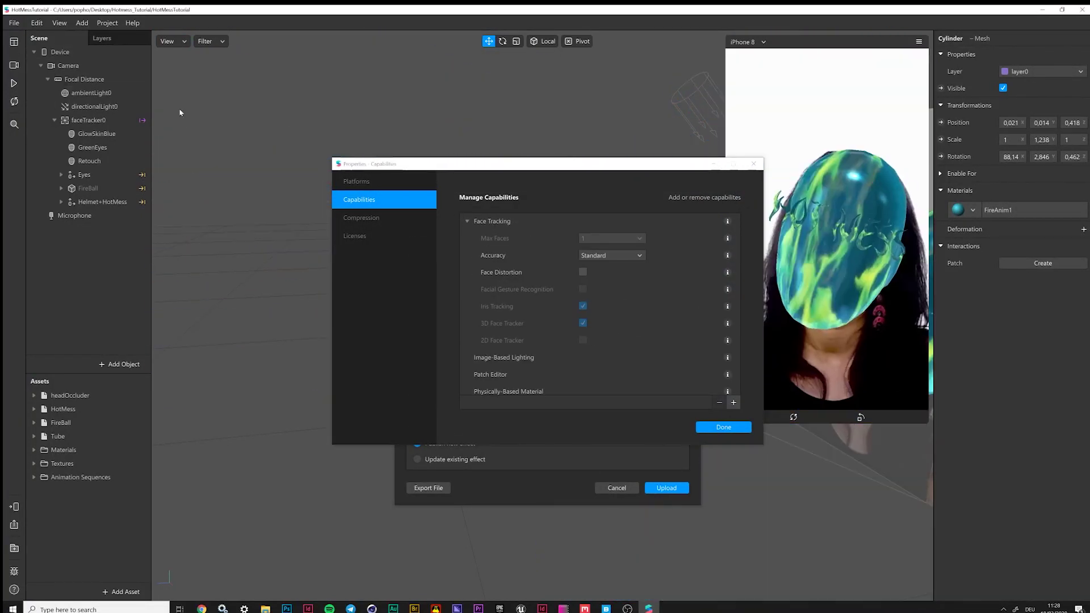
scroll(550, 315, "down", 1)
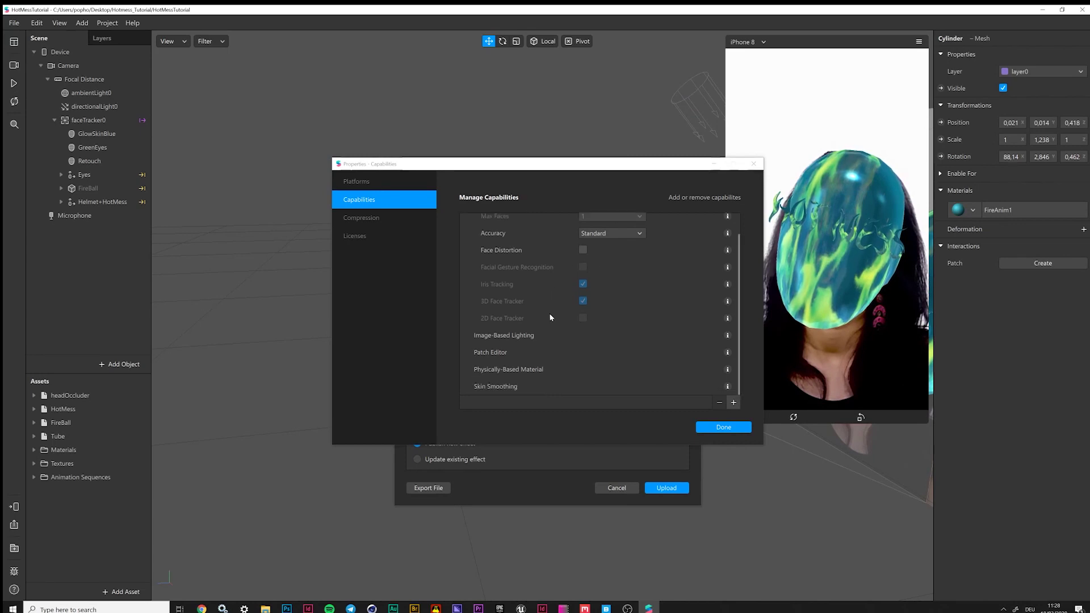
left_click(753, 164)
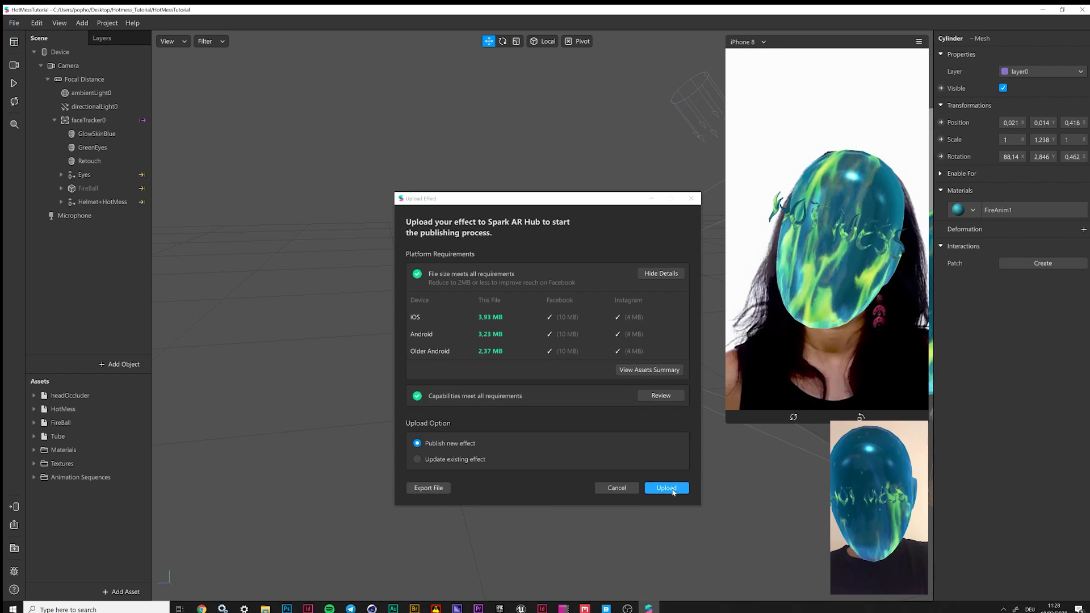
Reopen the Upload Effect settings with Publish new effect selected
left_click(14, 506)
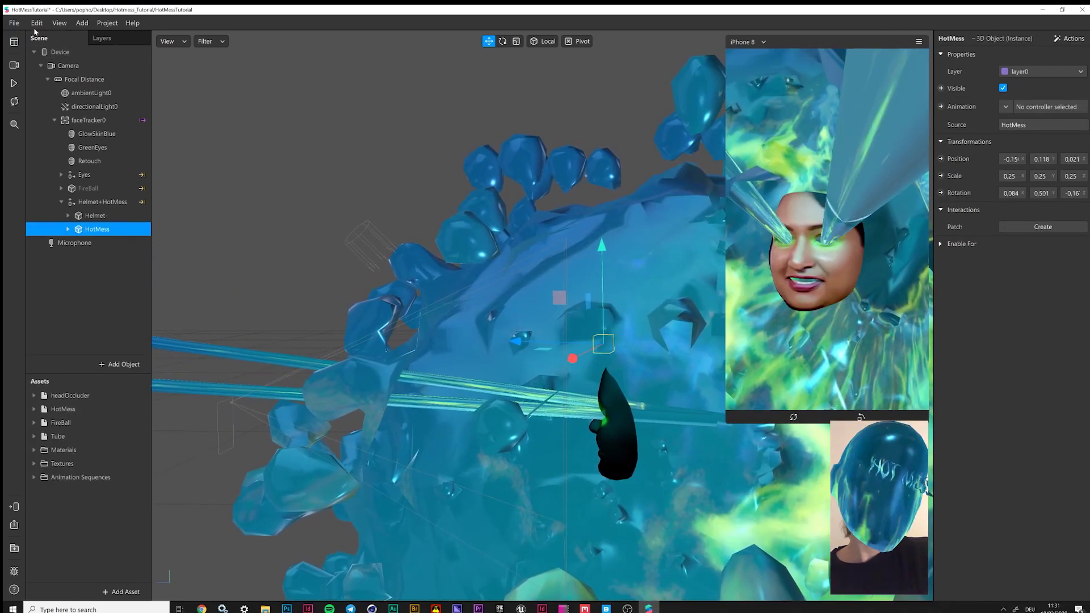
left_click(14, 23)
left_click(125, 172)
left_click(14, 525)
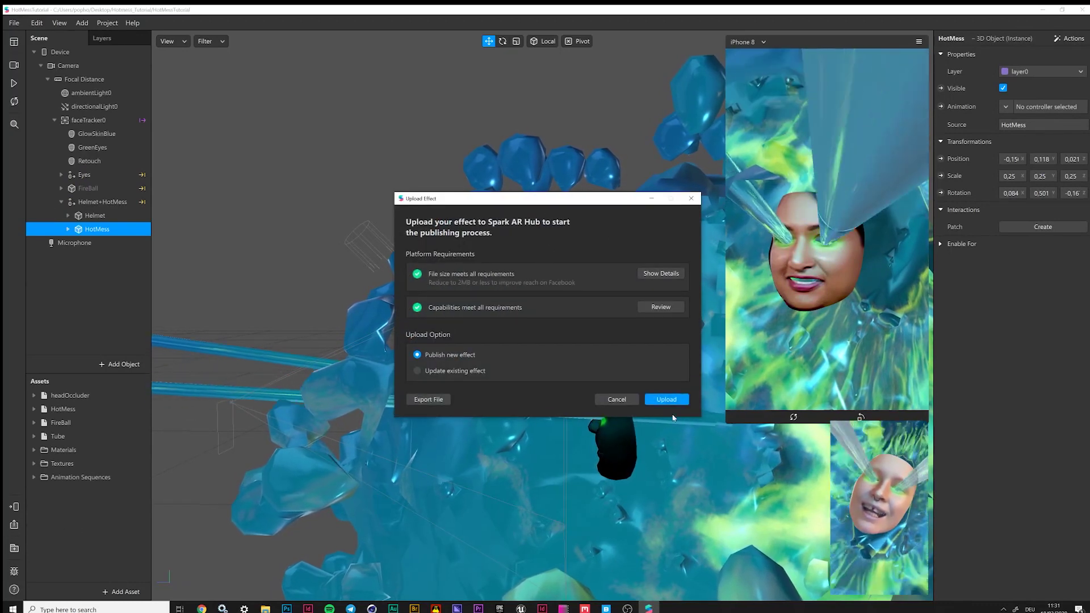
Upload the effect as new, playing and pausing the preview while it uploads
left_click(667, 399)
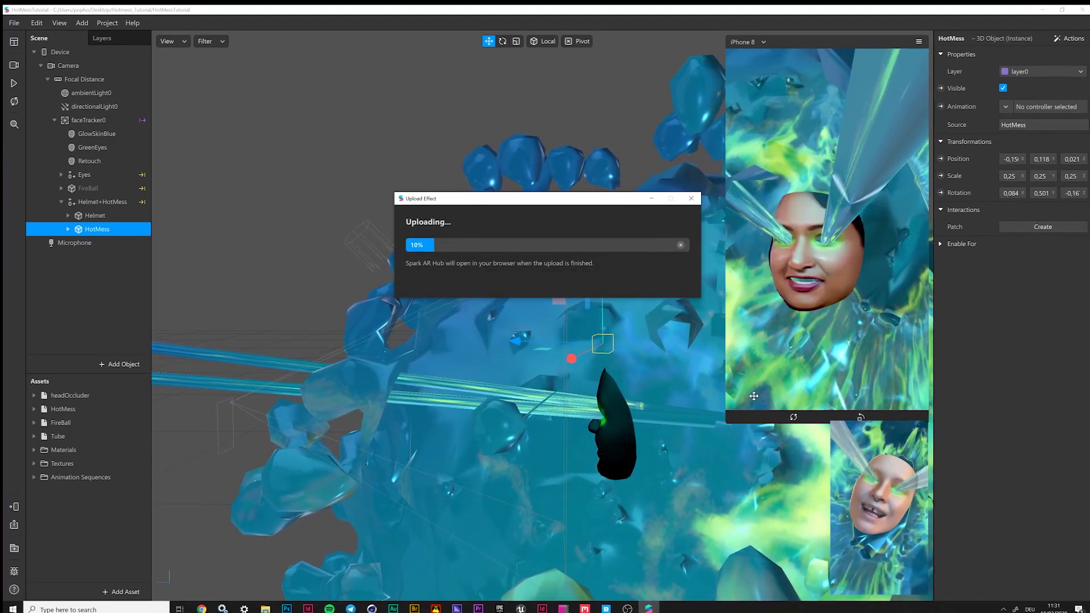
left_click(15, 83)
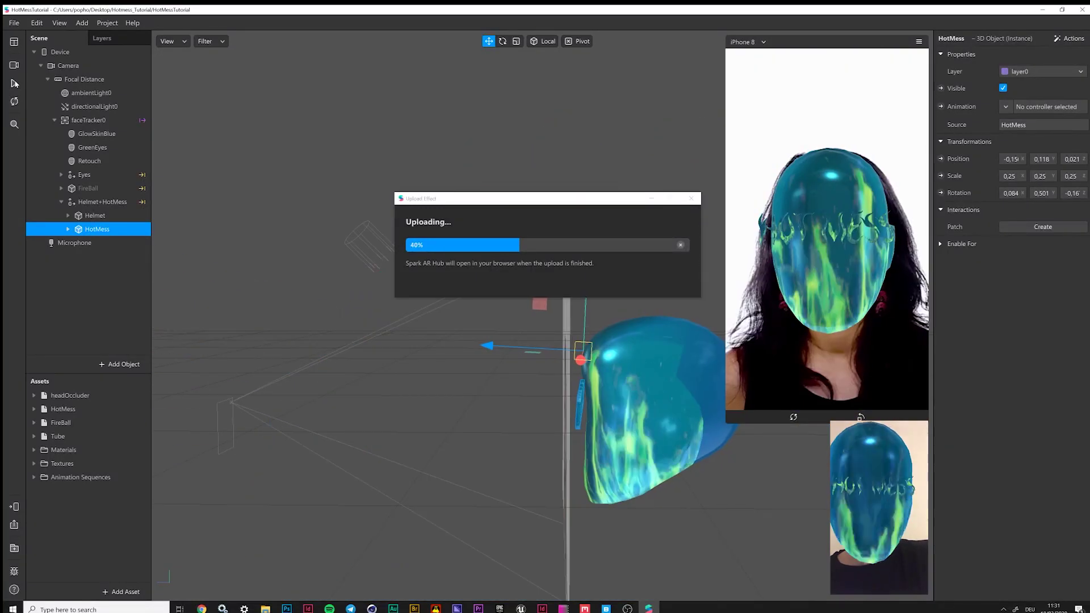
left_click(15, 83)
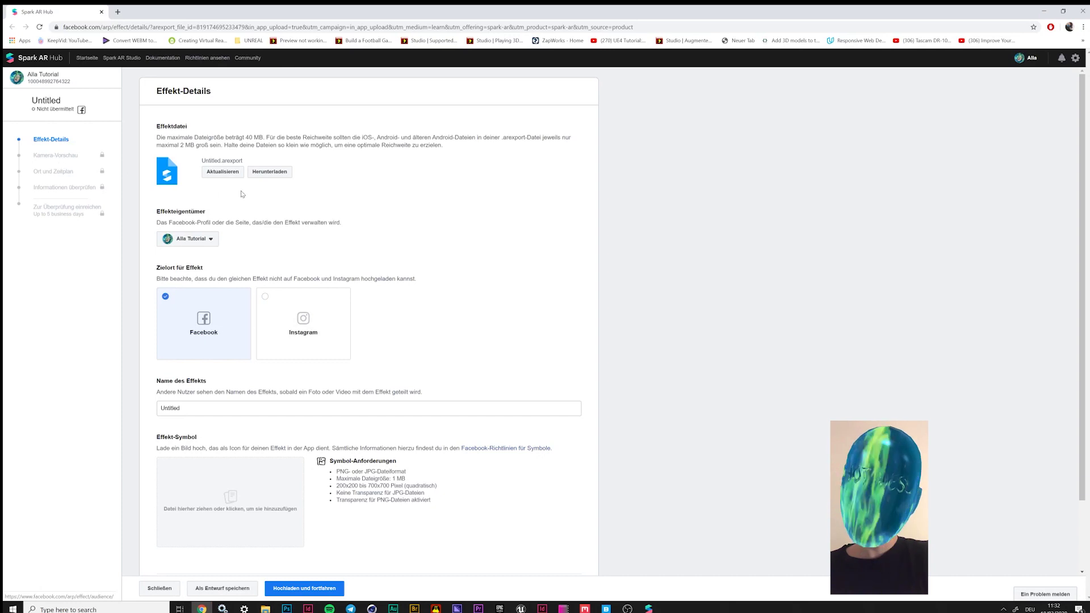
Target the effect at Instagram and name it HotMessTutorial
left_click(213, 242)
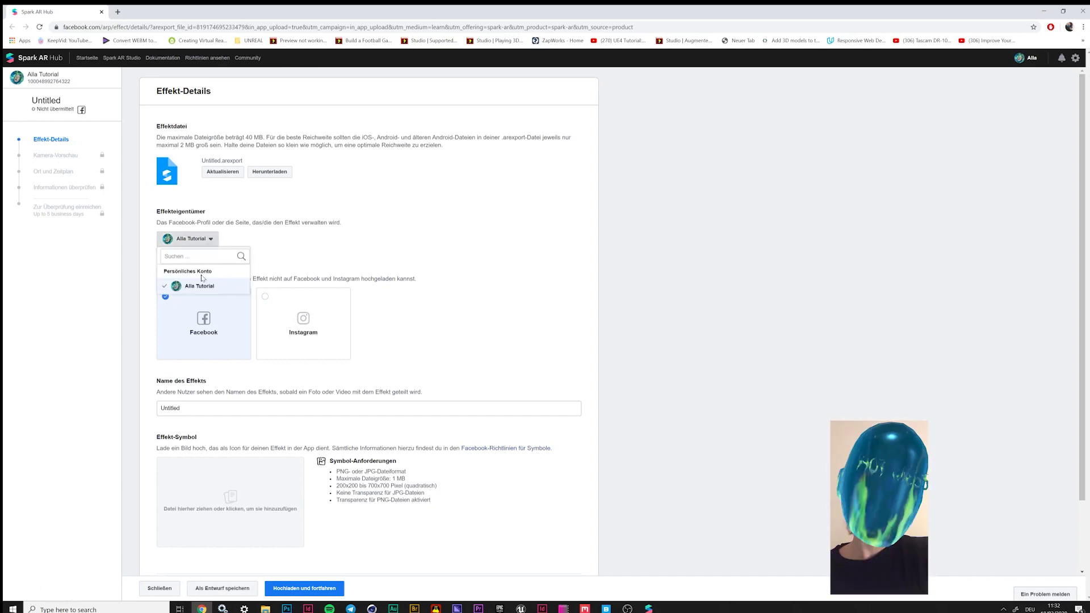
left_click(297, 247)
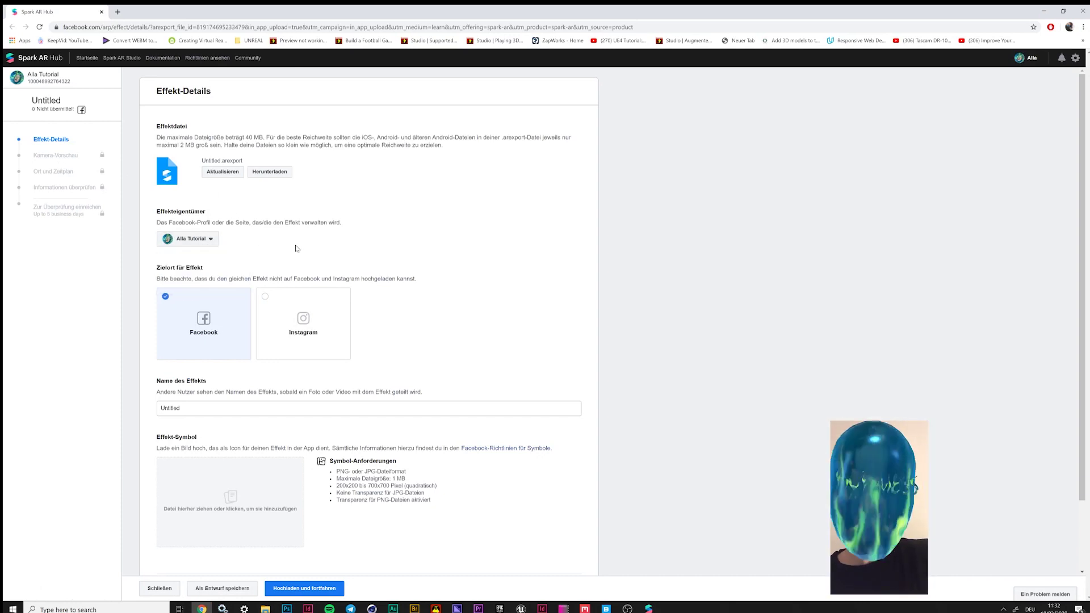
left_click(310, 310)
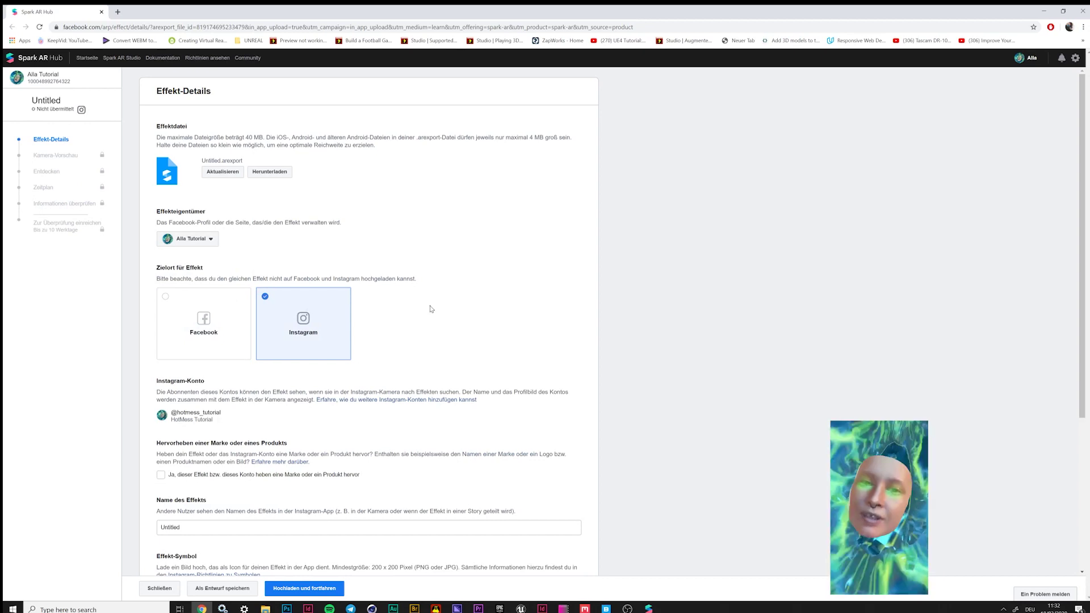
scroll(430, 309, "down", 4)
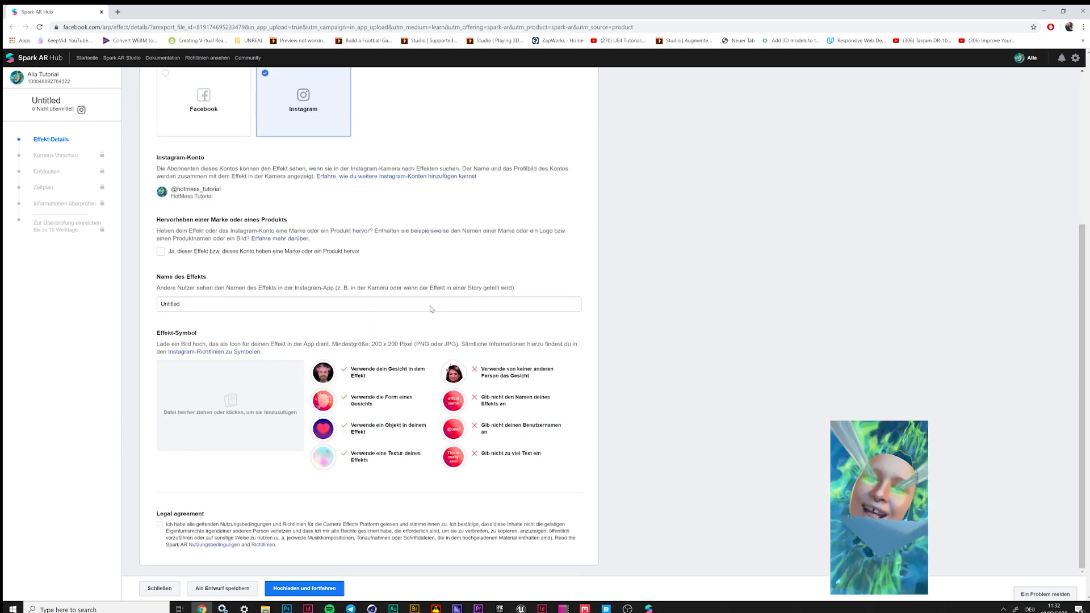
left_click(180, 305)
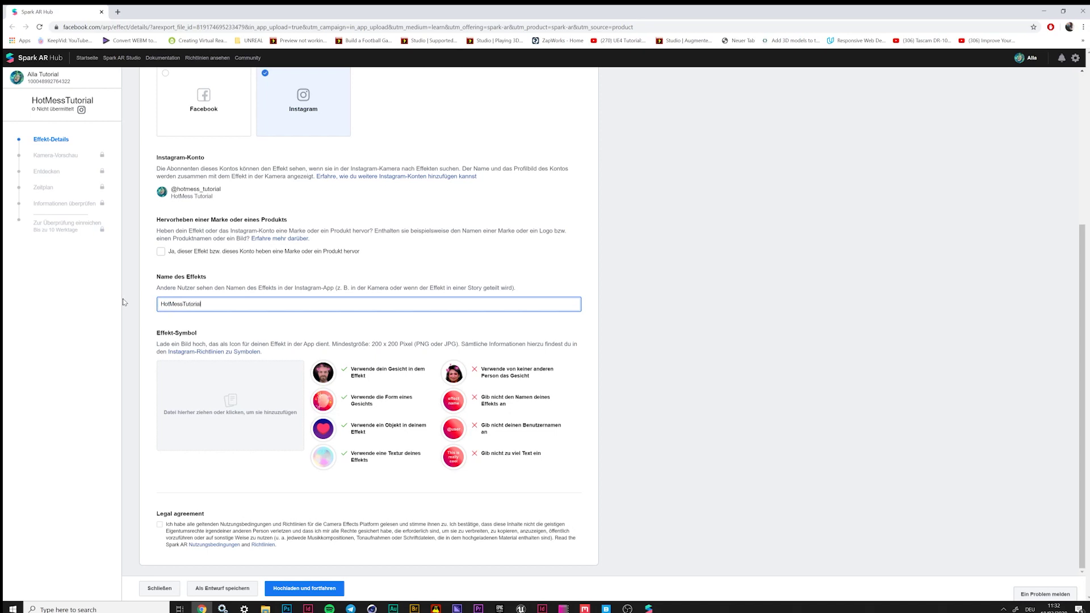
left_click(256, 329)
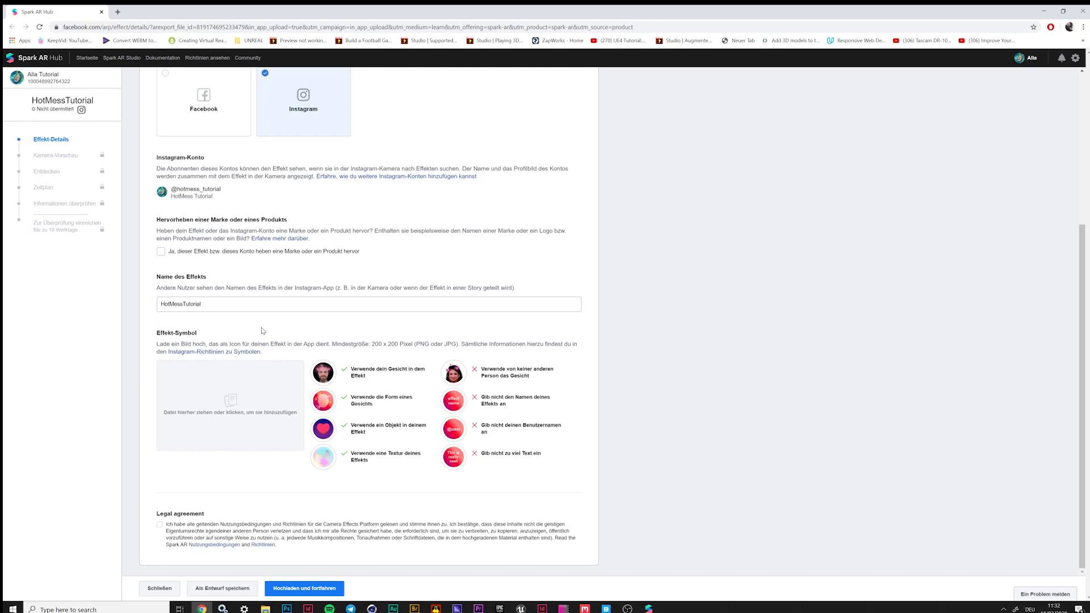
Set the effect icon to Icon.png from the Assets/Textures folder and confirm the crop
left_click(287, 415)
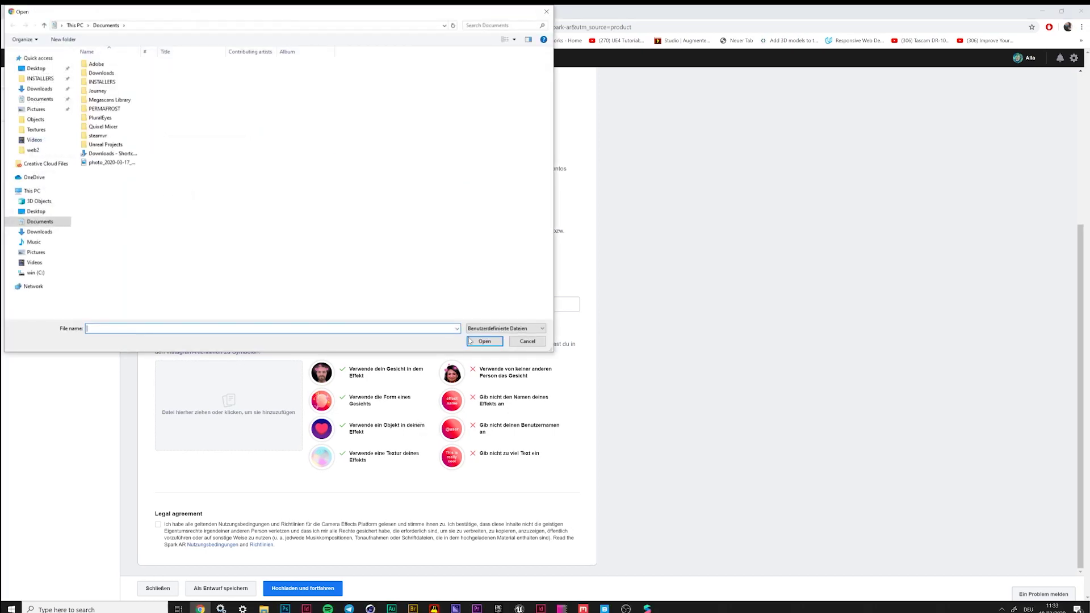
left_click(528, 342)
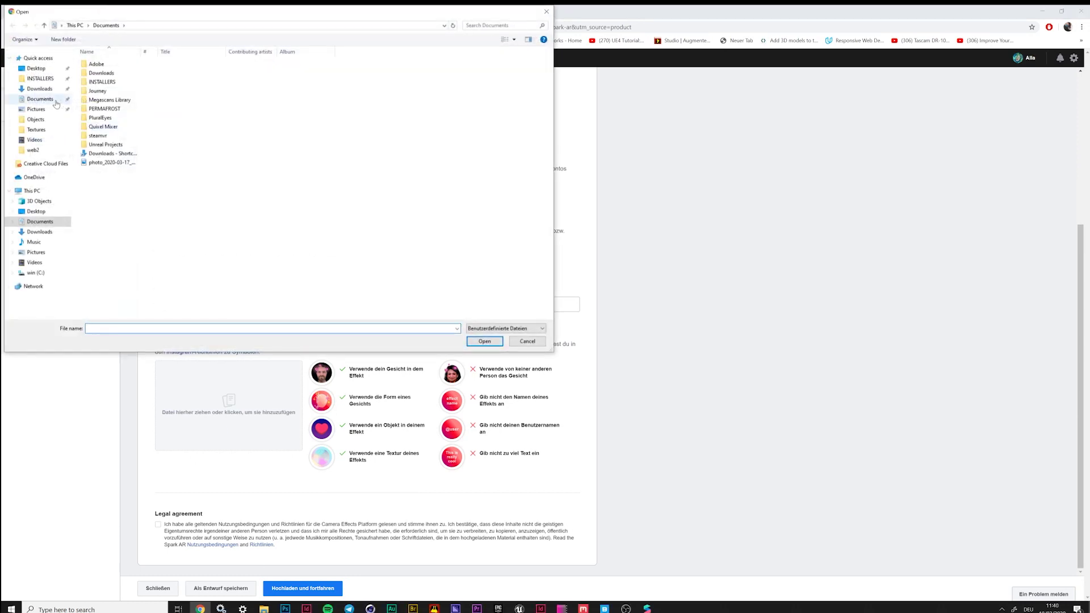
left_click(35, 68)
double_click(101, 64)
double_click(105, 73)
left_click(152, 26)
double_click(101, 64)
double_click(104, 102)
double_click(242, 70)
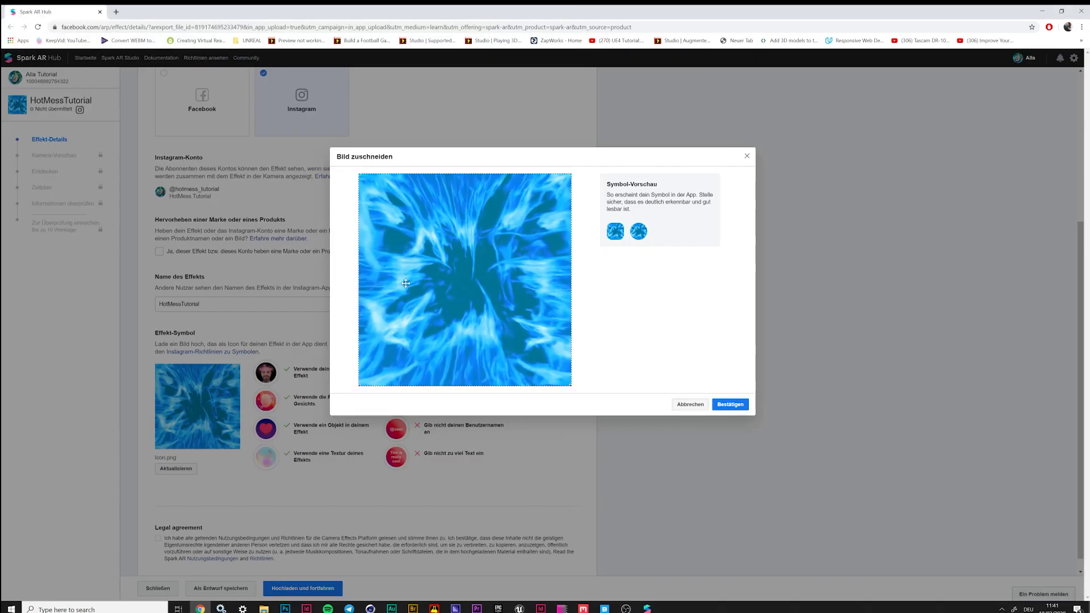
left_click(730, 404)
Accept the legal agreement, upload and continue, then copy the Instagram preview link
left_click(159, 527)
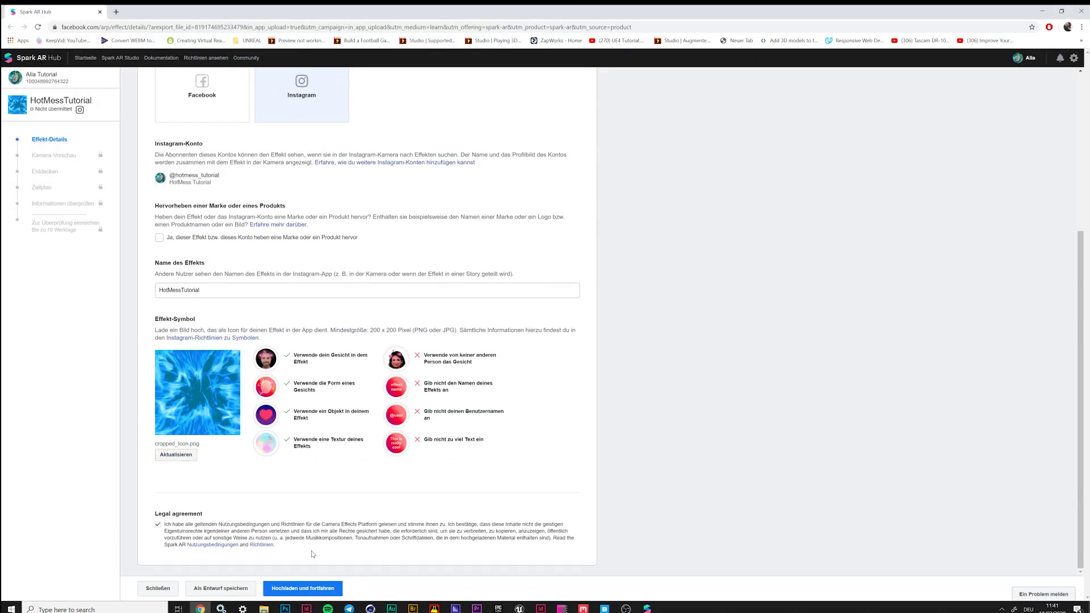
left_click(302, 588)
left_click(651, 318)
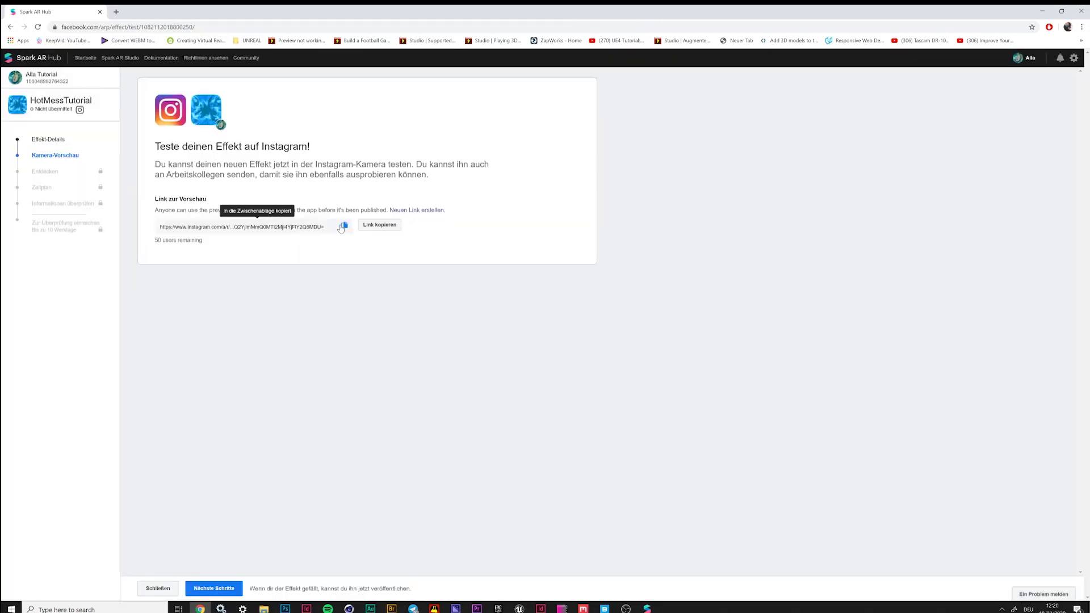
left_click(368, 225)
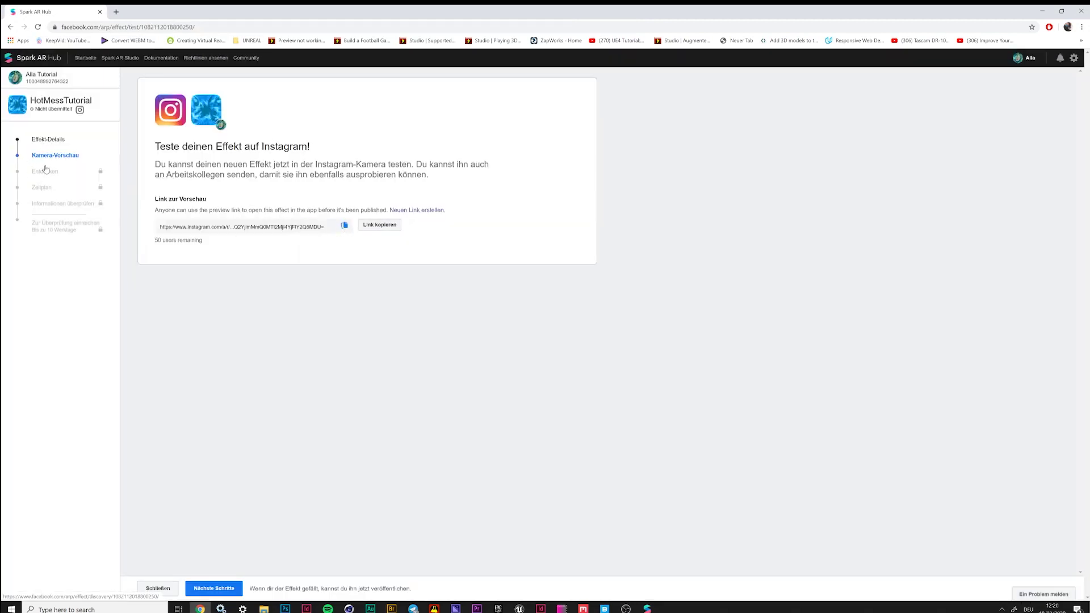
Set the effect category to Sci-Fi und Fantasy
left_click(220, 589)
left_click(219, 164)
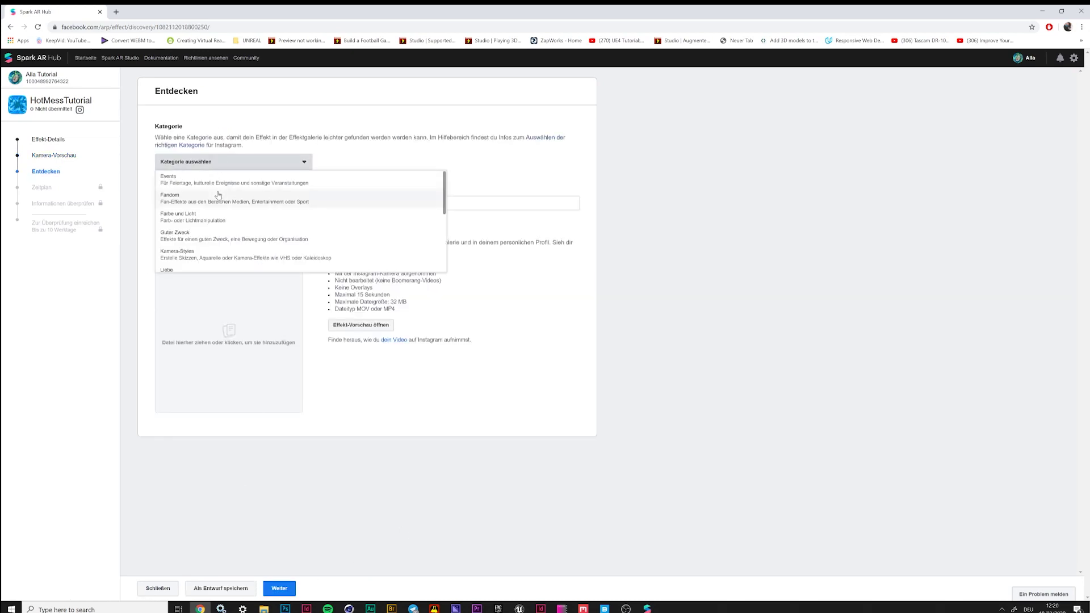
scroll(216, 195, "down", 2)
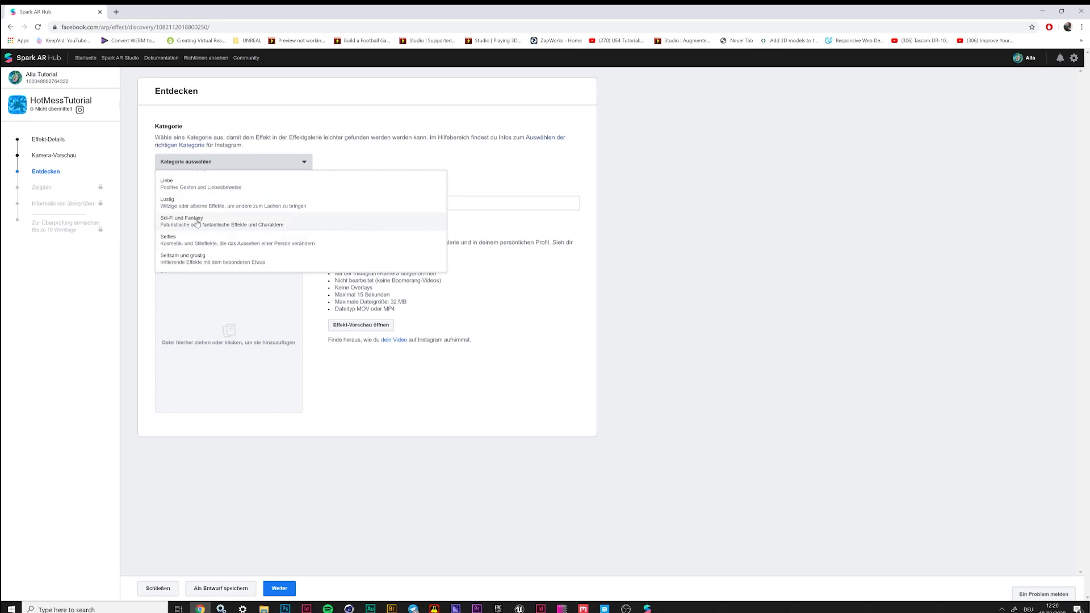
left_click(218, 215)
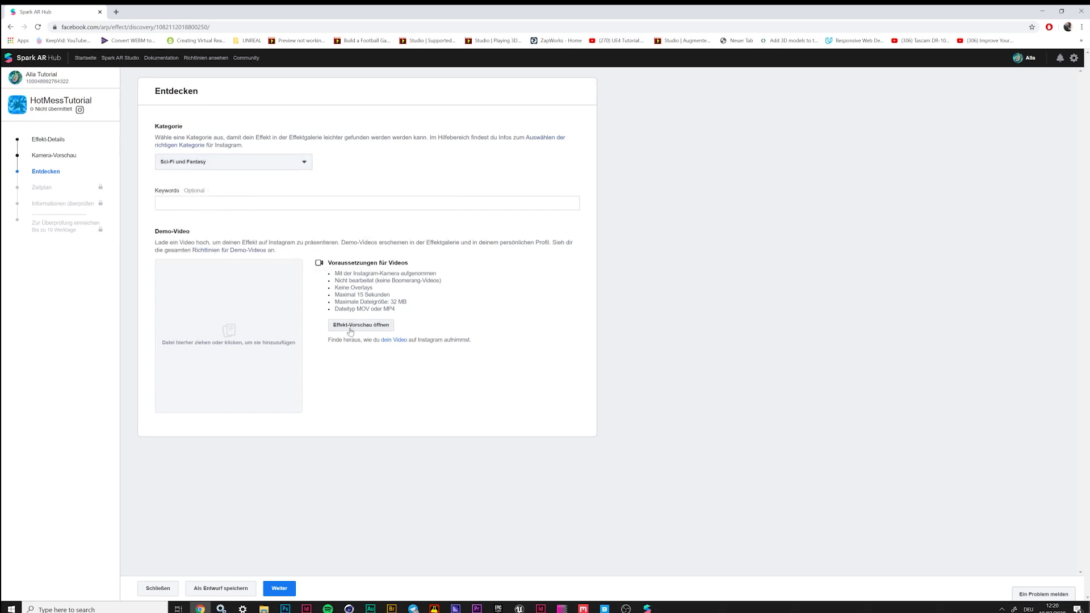
Upload Demo_HotMess from the Hotmess_Tutorial Assets folder as the demo video
left_click(238, 341)
left_click(146, 25)
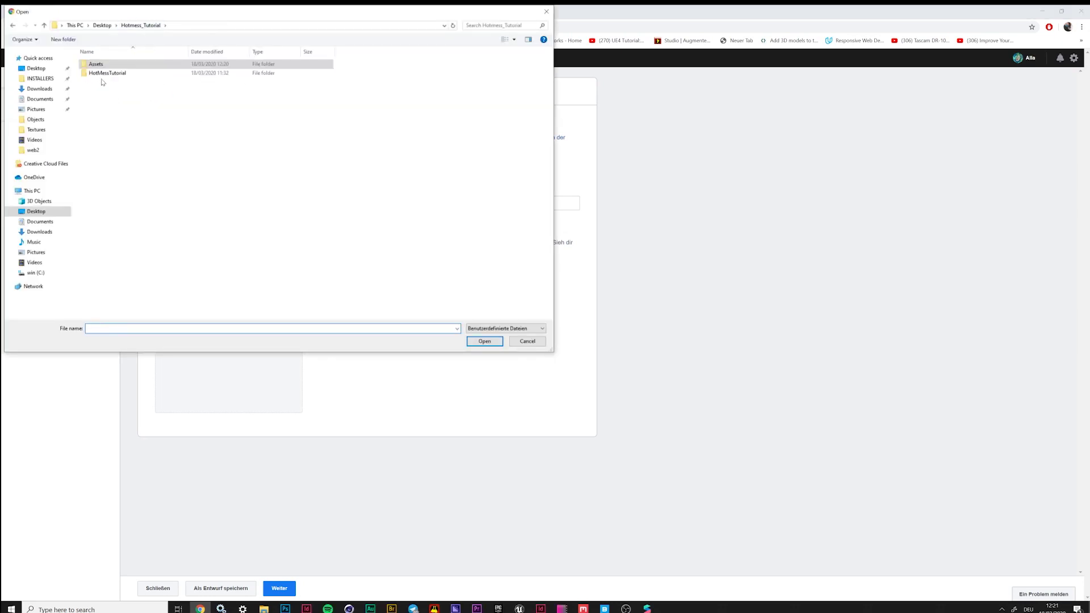
left_click(102, 25)
double_click(104, 64)
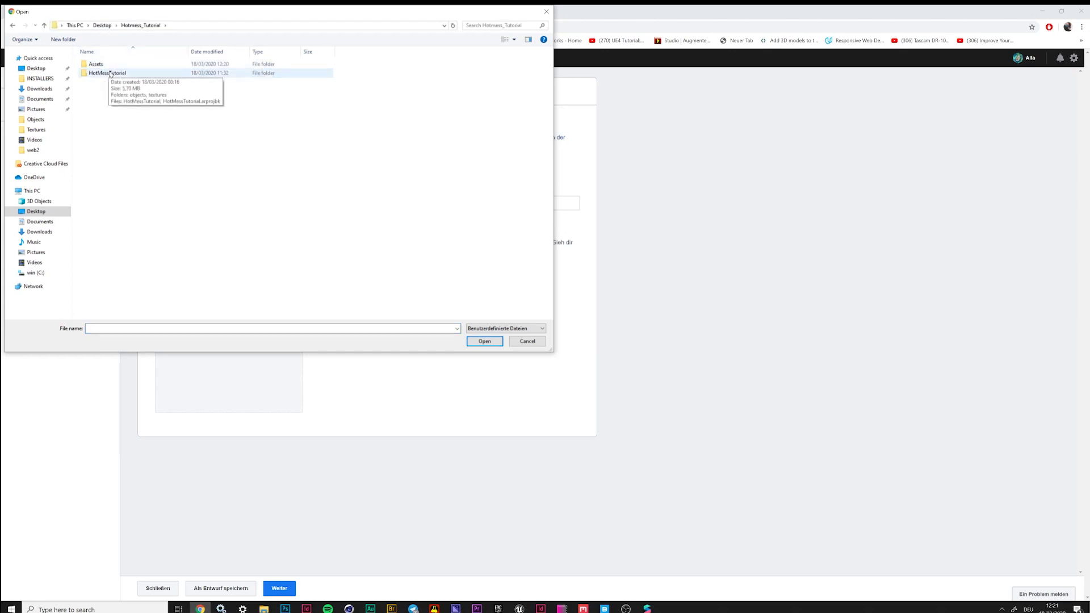
double_click(97, 64)
left_click(107, 118)
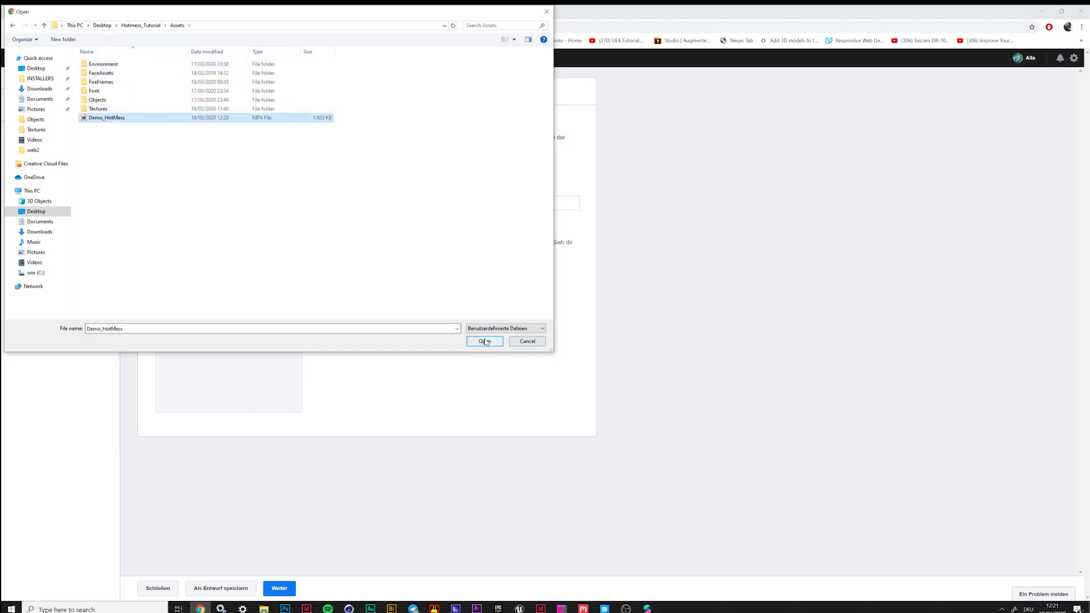
left_click(484, 341)
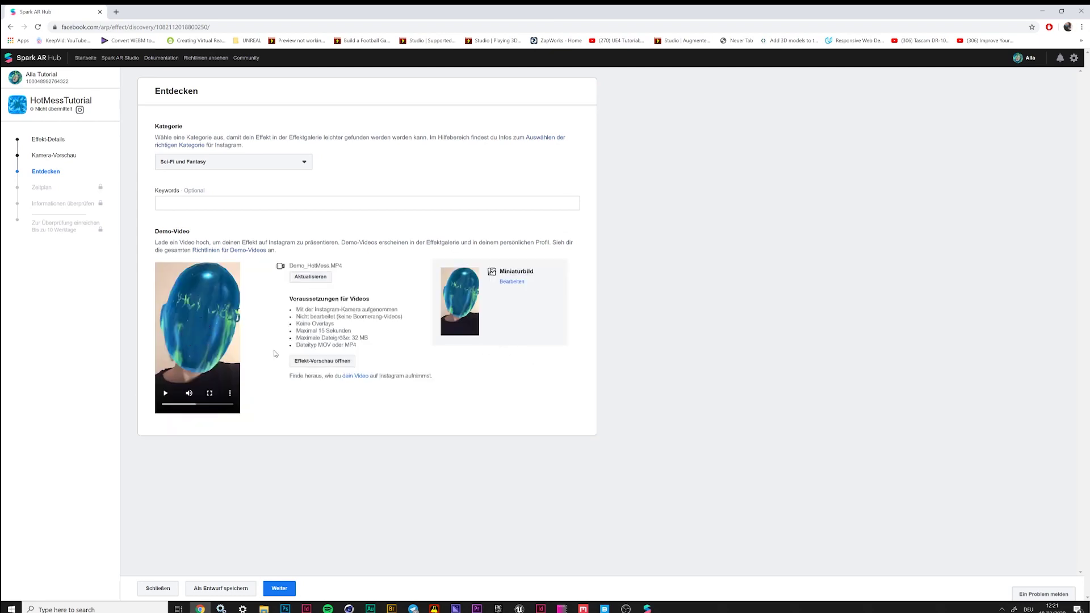
Pick a later video frame as the Miniaturbild thumbnail and move on to scheduling
left_click(512, 281)
left_click(510, 419)
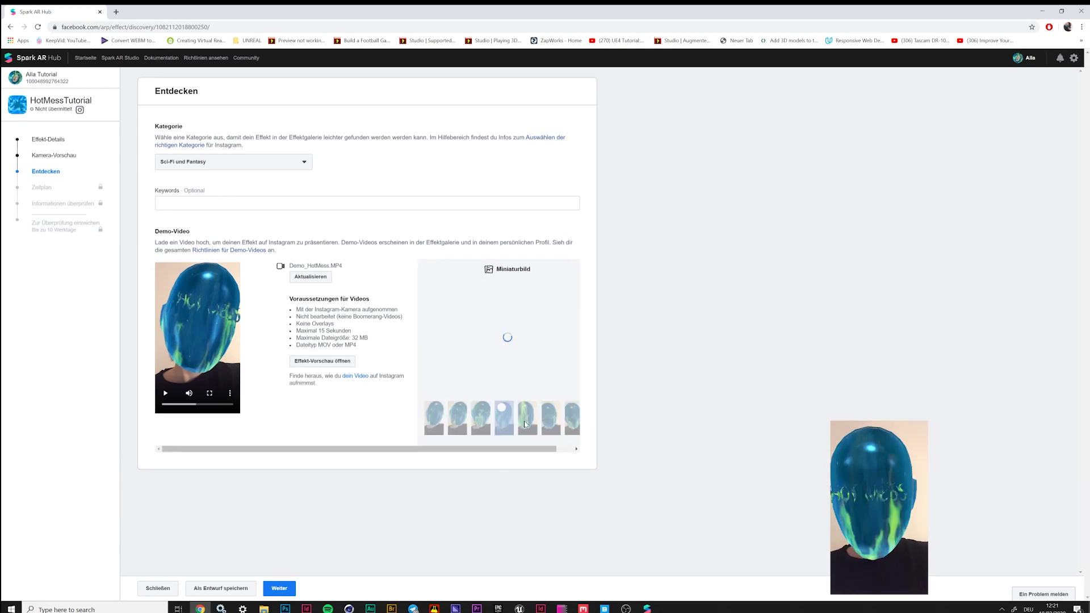
left_click(526, 430)
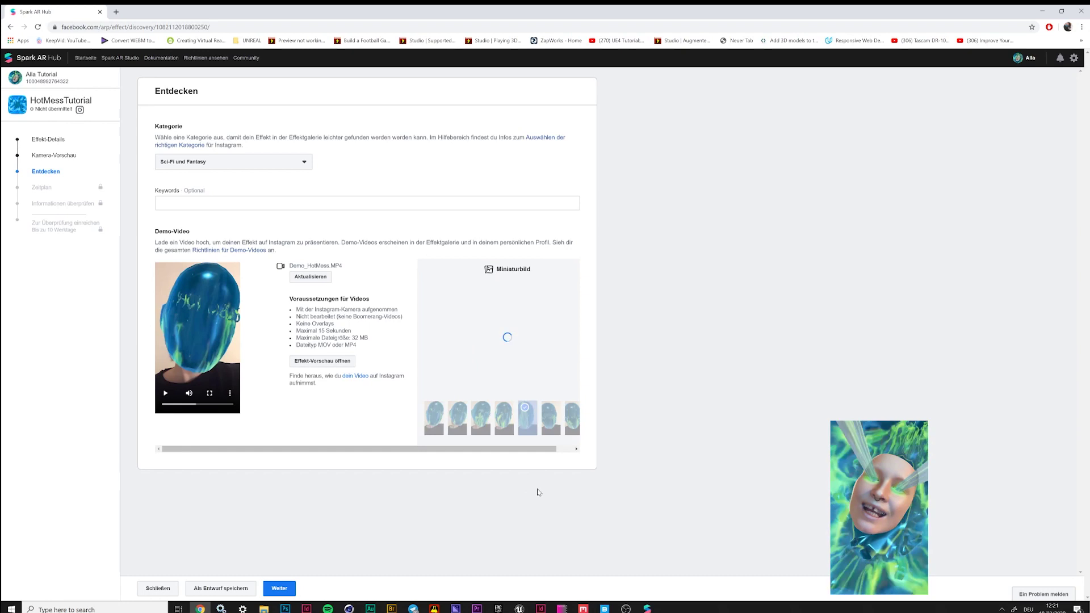
left_click(486, 424)
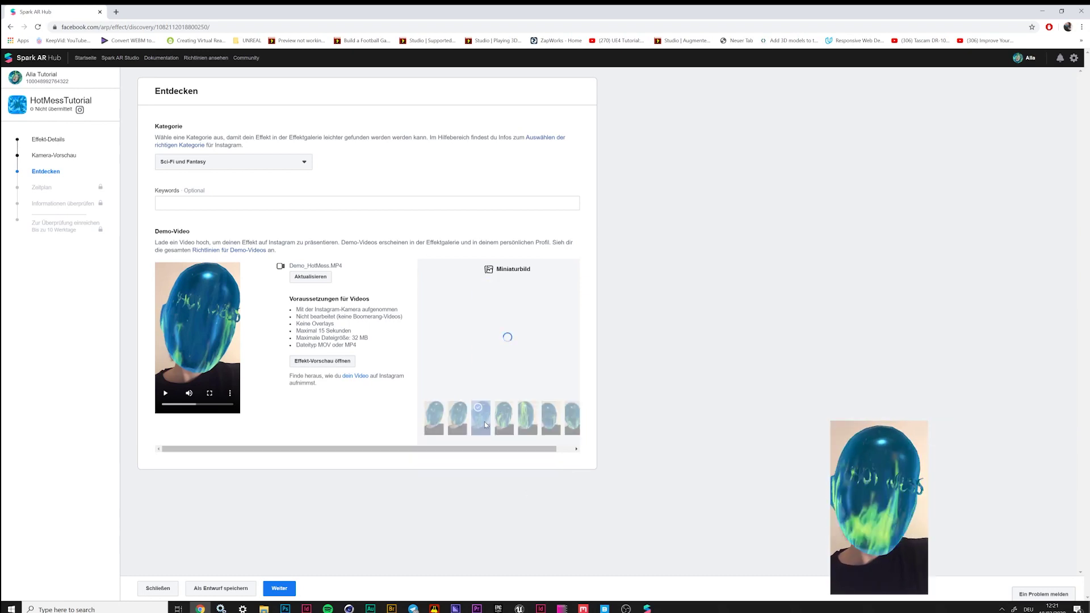
left_click(508, 420)
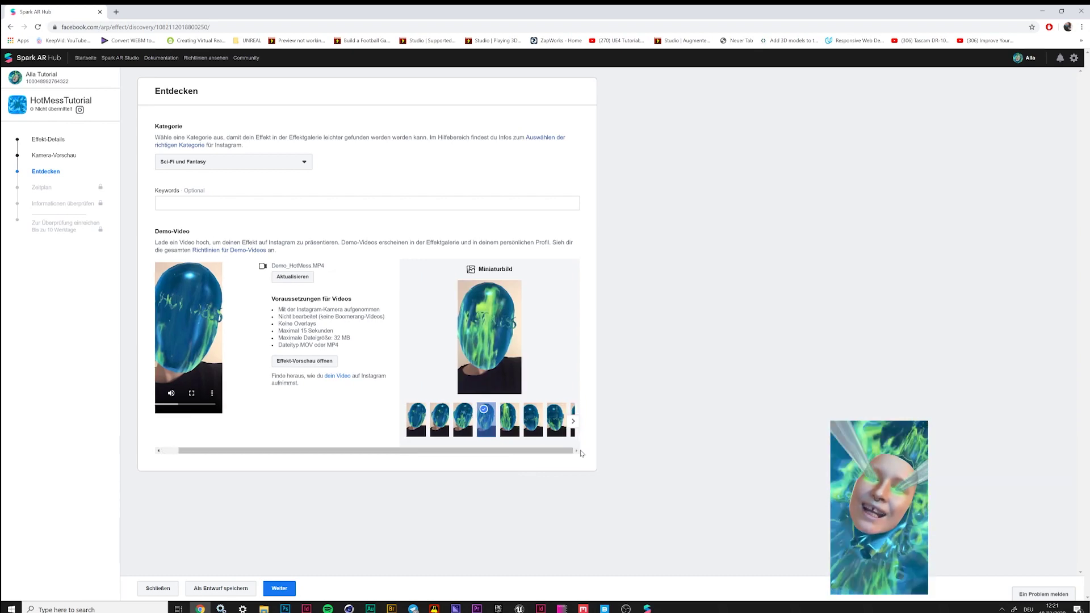
left_click(574, 423)
left_click(533, 420)
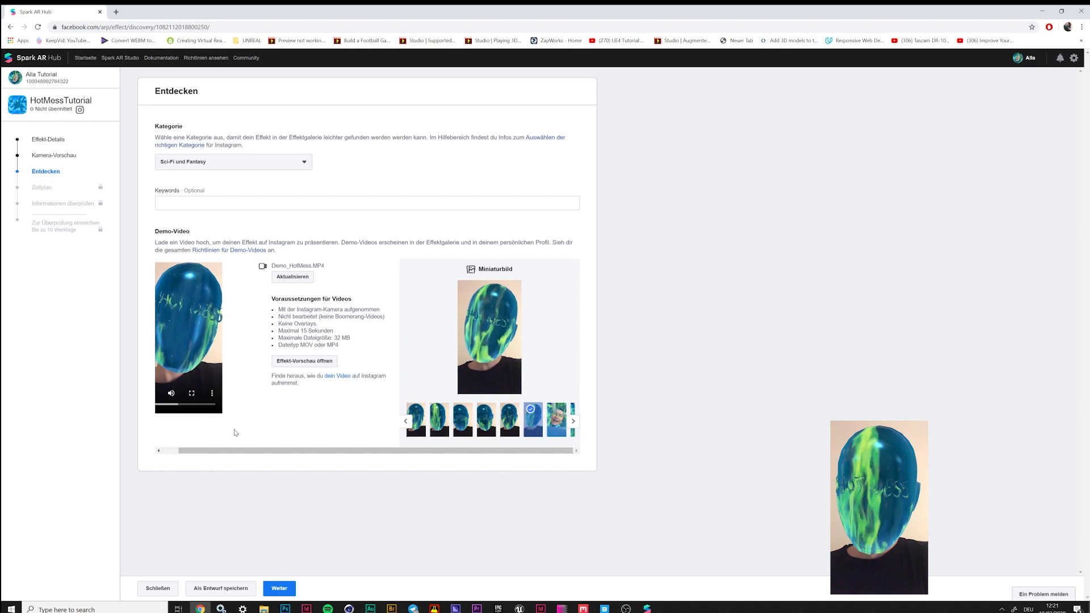
left_click(165, 394)
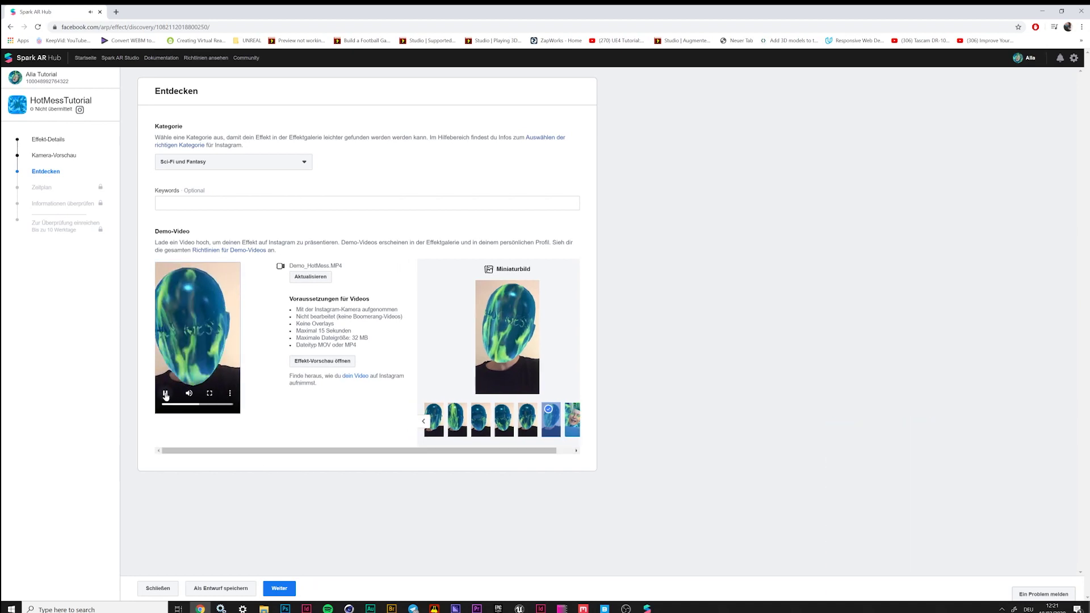
left_click(279, 588)
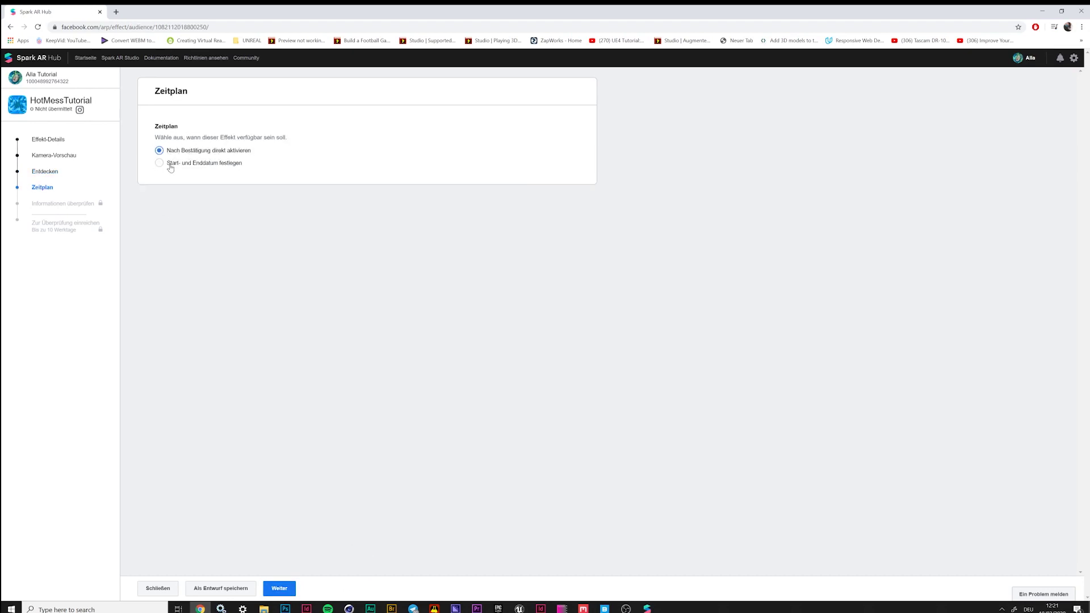
Keep immediate activation and paste the reviewer description "Fire egg, which exploads by mouth open."
left_click(280, 589)
left_click(339, 176)
key("ctrl+v")
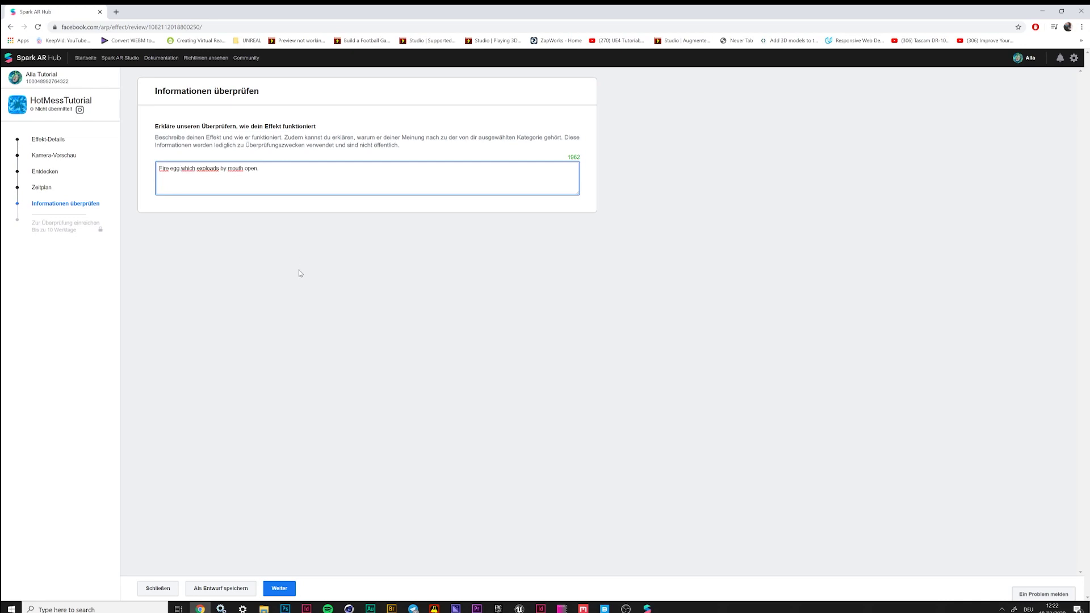
type(",")
left_click(315, 350)
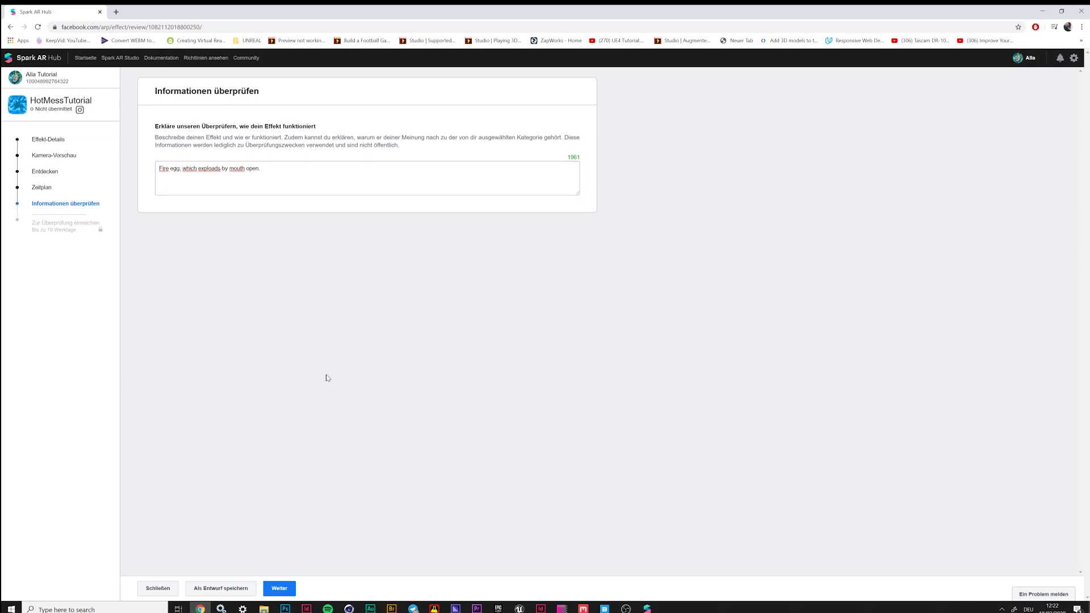
Check the submission summary and send the effect for review
left_click(292, 593)
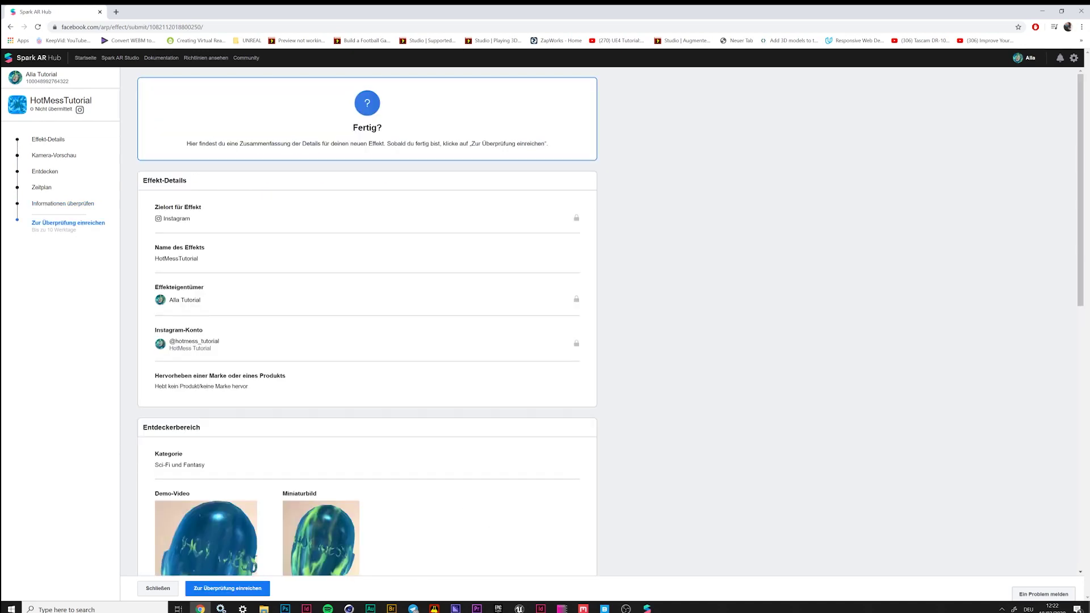
scroll(597, 356, "down", 10)
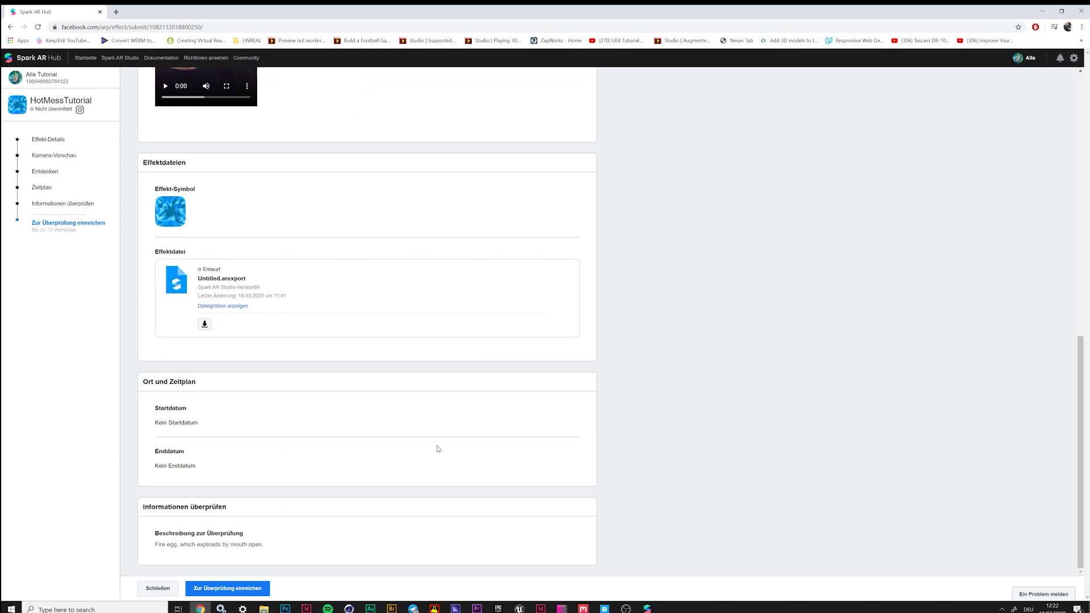
scroll(438, 449, "up", 10)
scroll(438, 449, "down", 10)
left_click(228, 588)
left_click(637, 334)
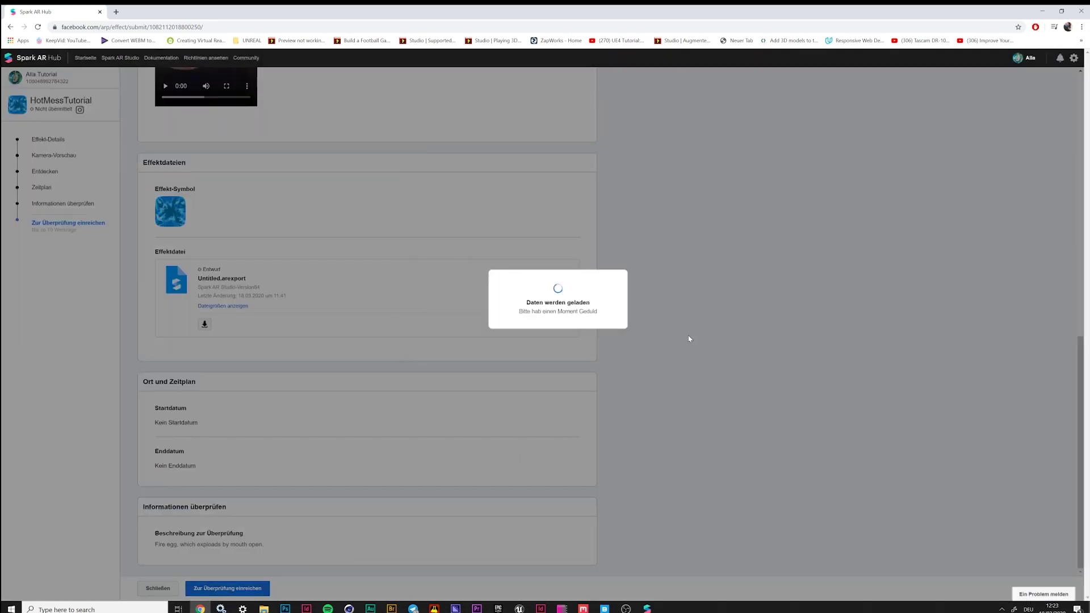